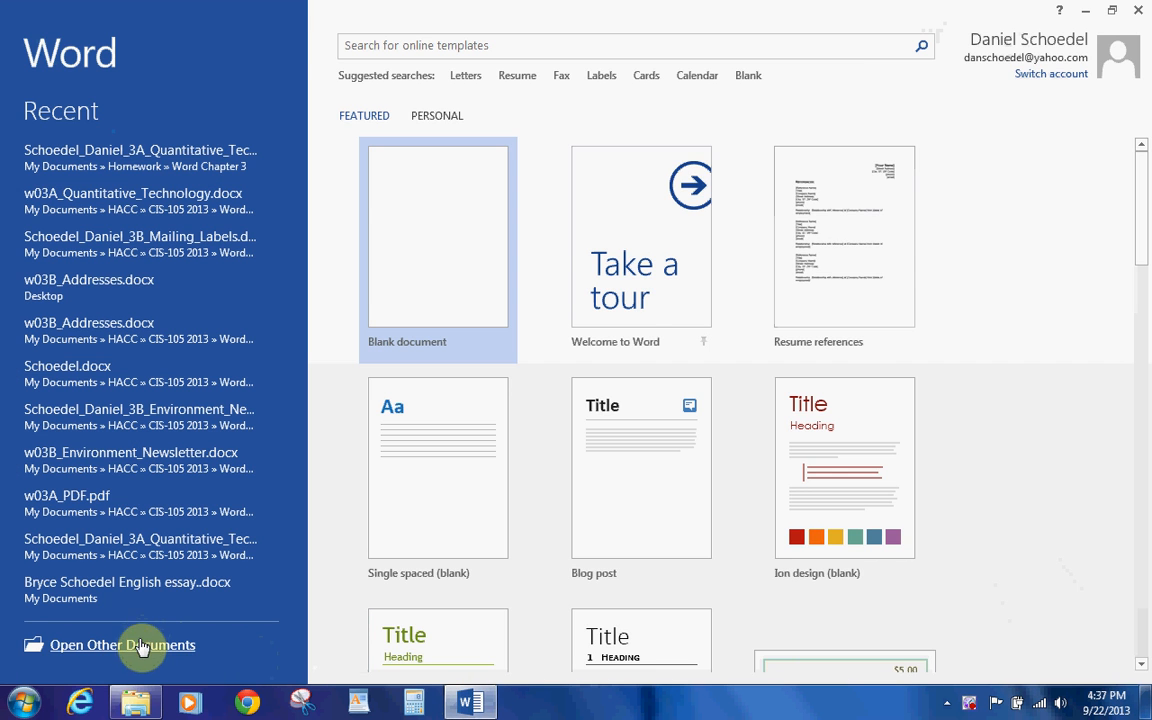
Open w03A_Quantitative_Technology.docx from the w03_student_data_files folder under HACC, CIS-105 2013, Word 2013, Chapter 3.
left_click(140, 648)
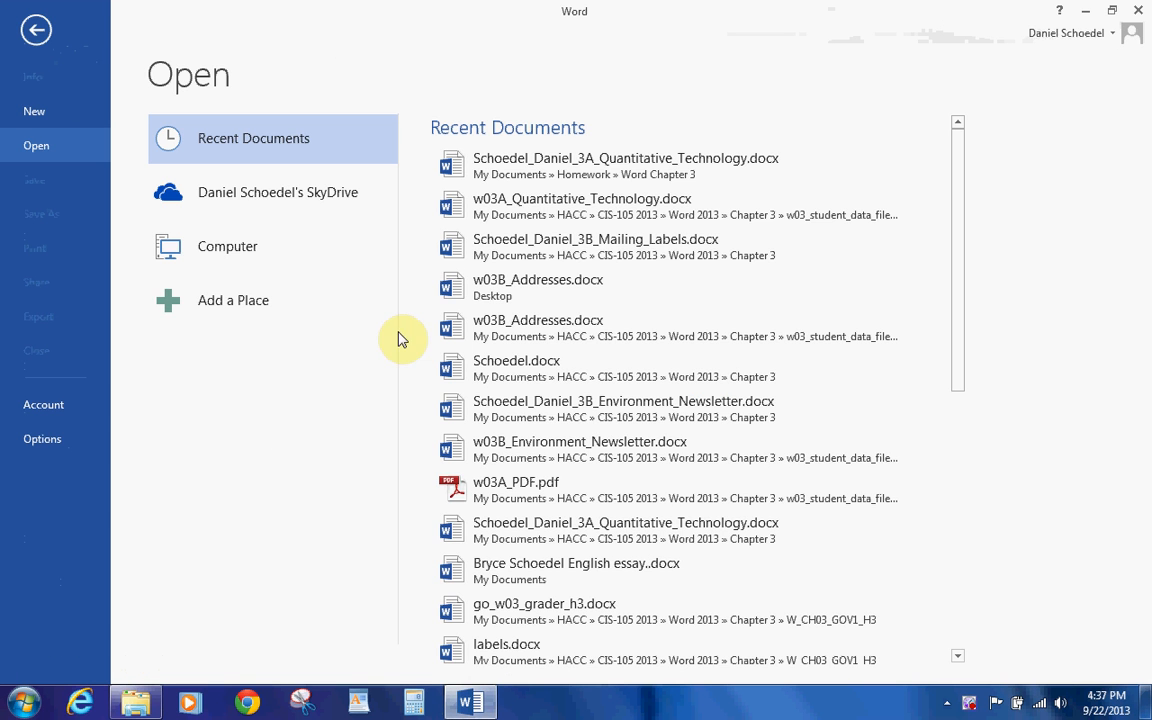
left_click(275, 259)
left_click(468, 405)
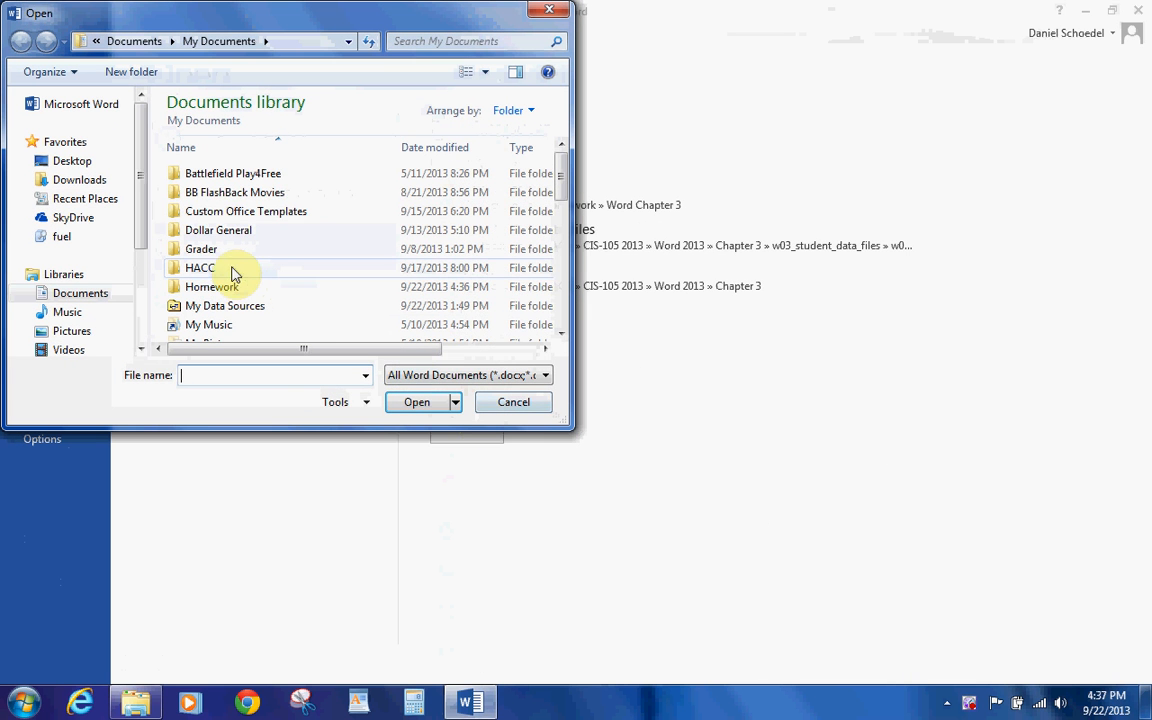
double_click(229, 262)
double_click(223, 177)
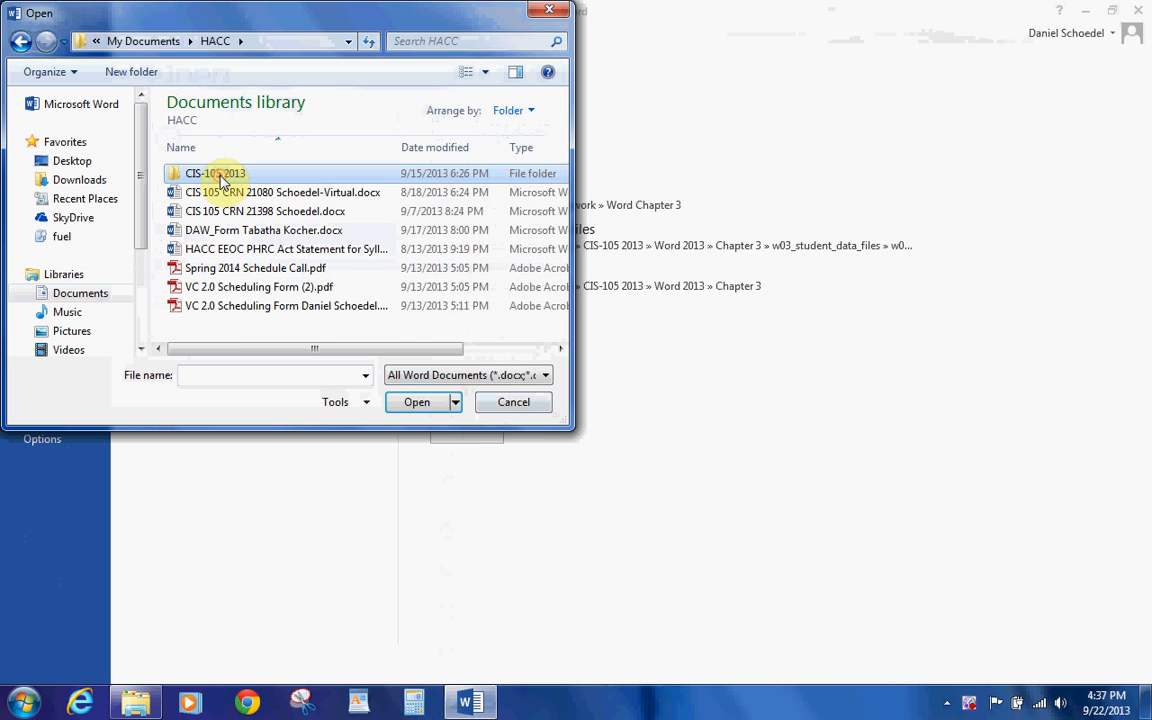
double_click(216, 228)
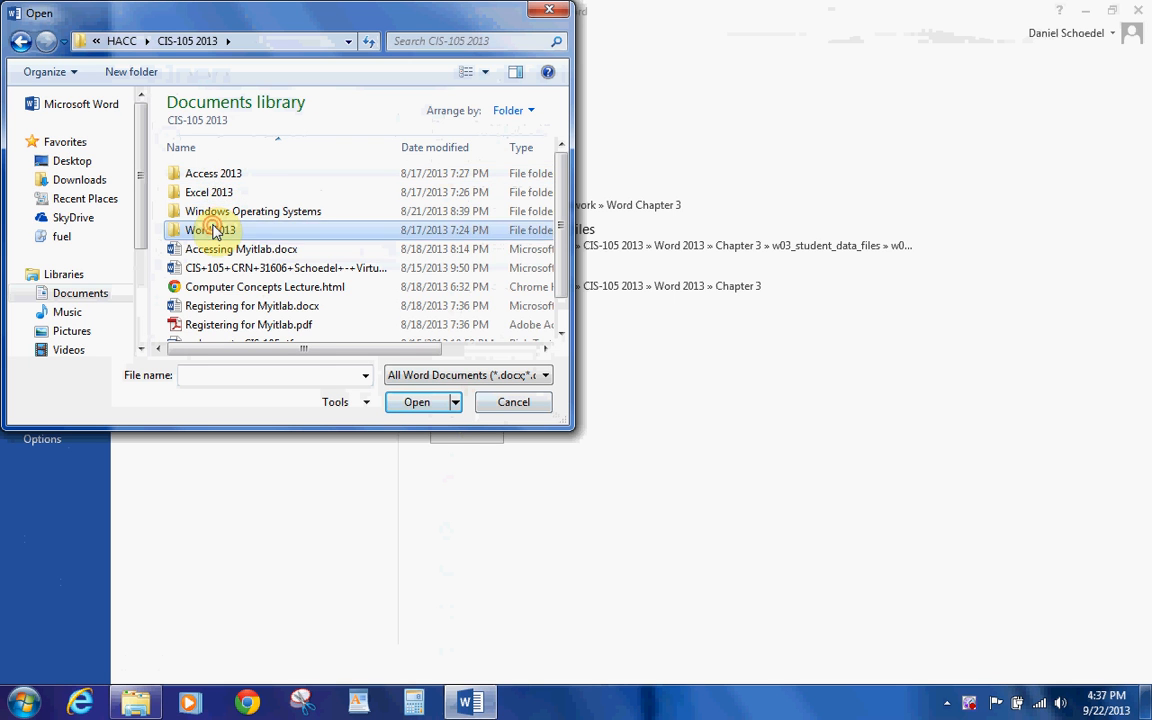
double_click(212, 211)
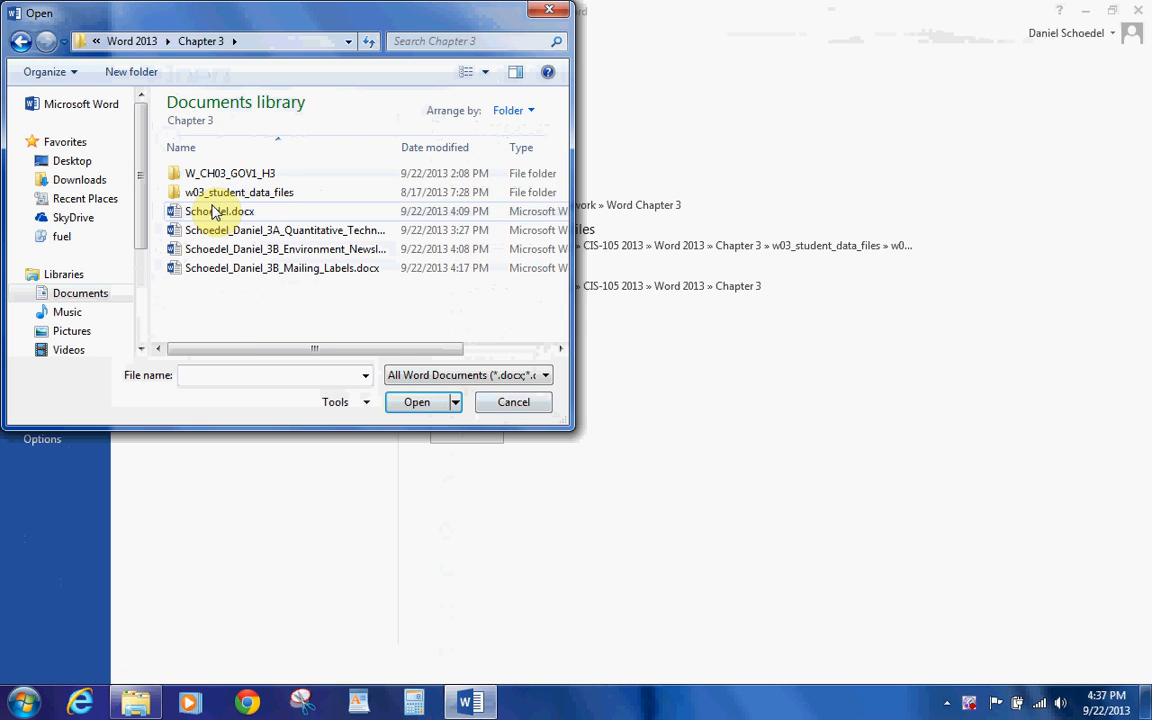
left_click(215, 194)
double_click(215, 194)
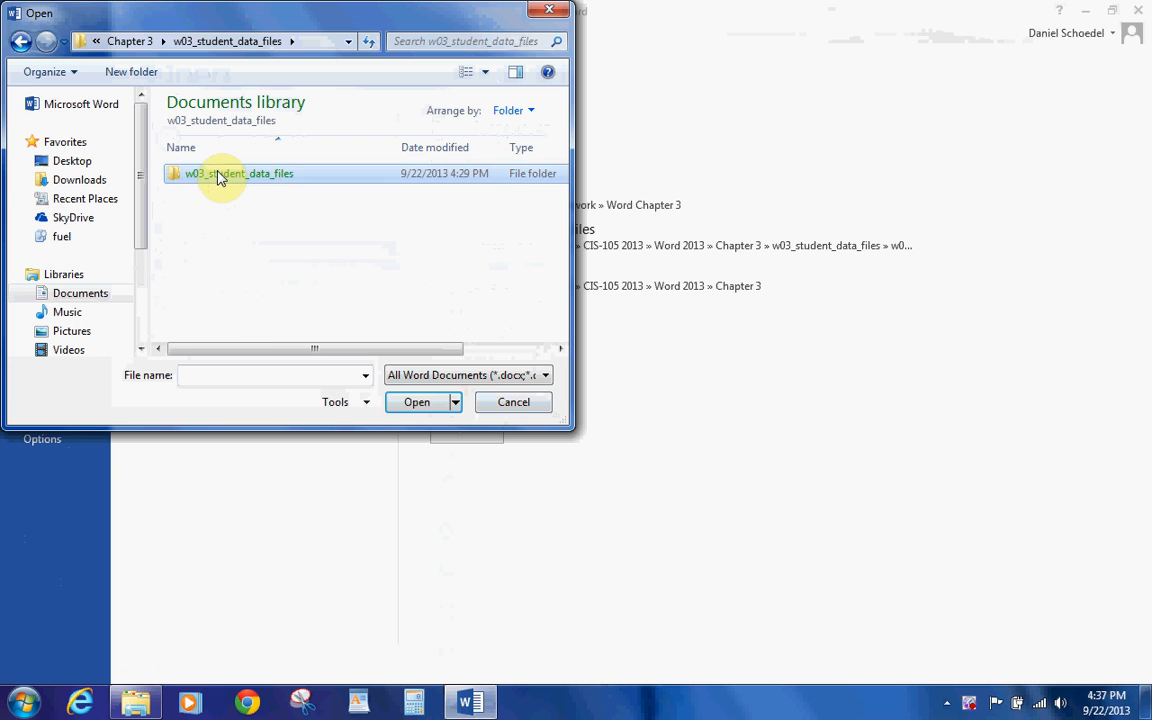
double_click(216, 192)
left_click(222, 231)
left_click(430, 402)
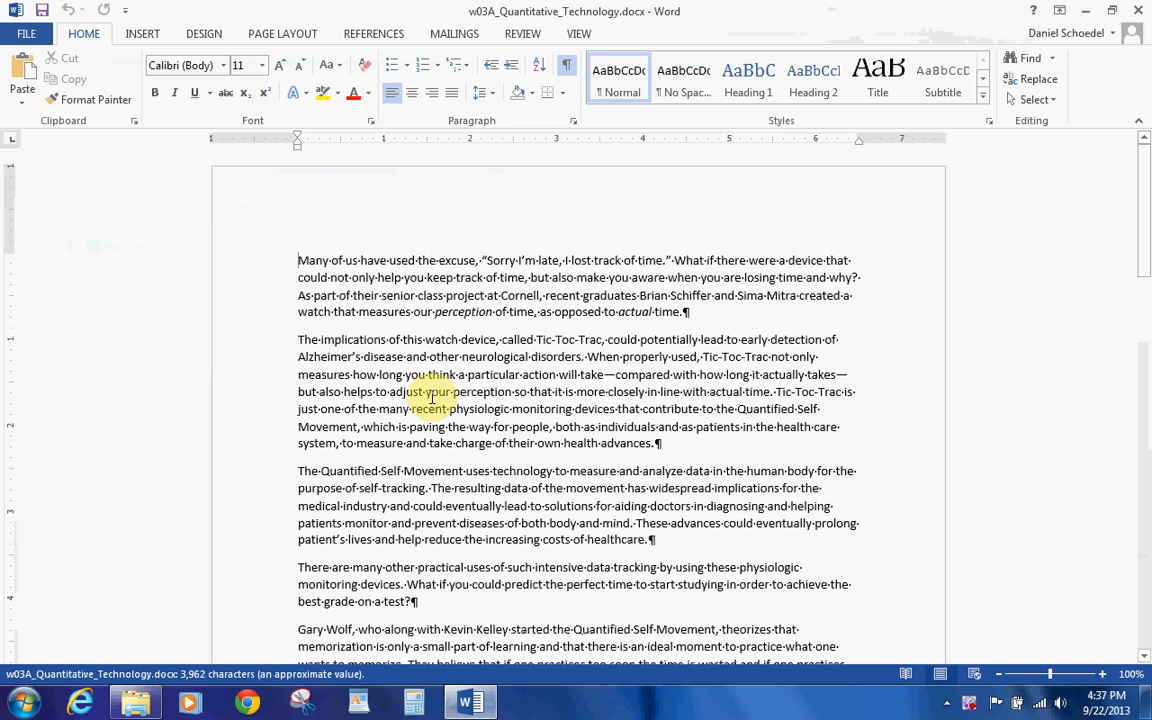
Start saving a copy of the document in the Homework folder in Documents, creating a new folder there named Word Chapter 3.
left_click(30, 38)
left_click(52, 216)
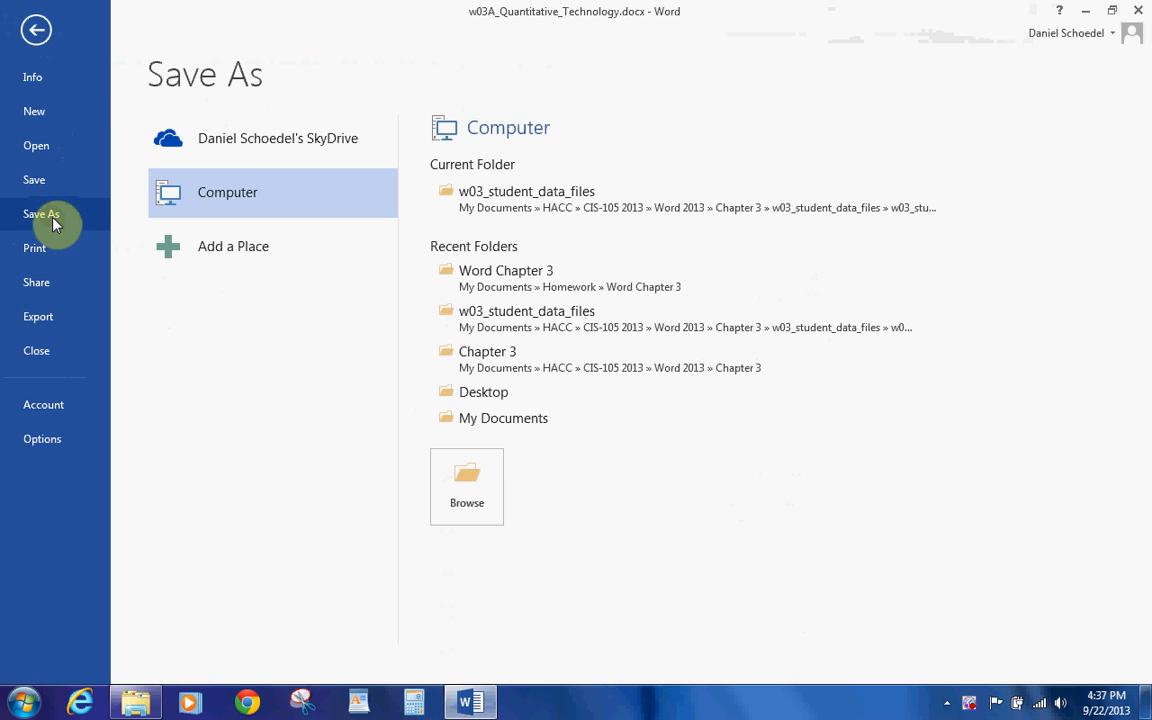
left_click(455, 481)
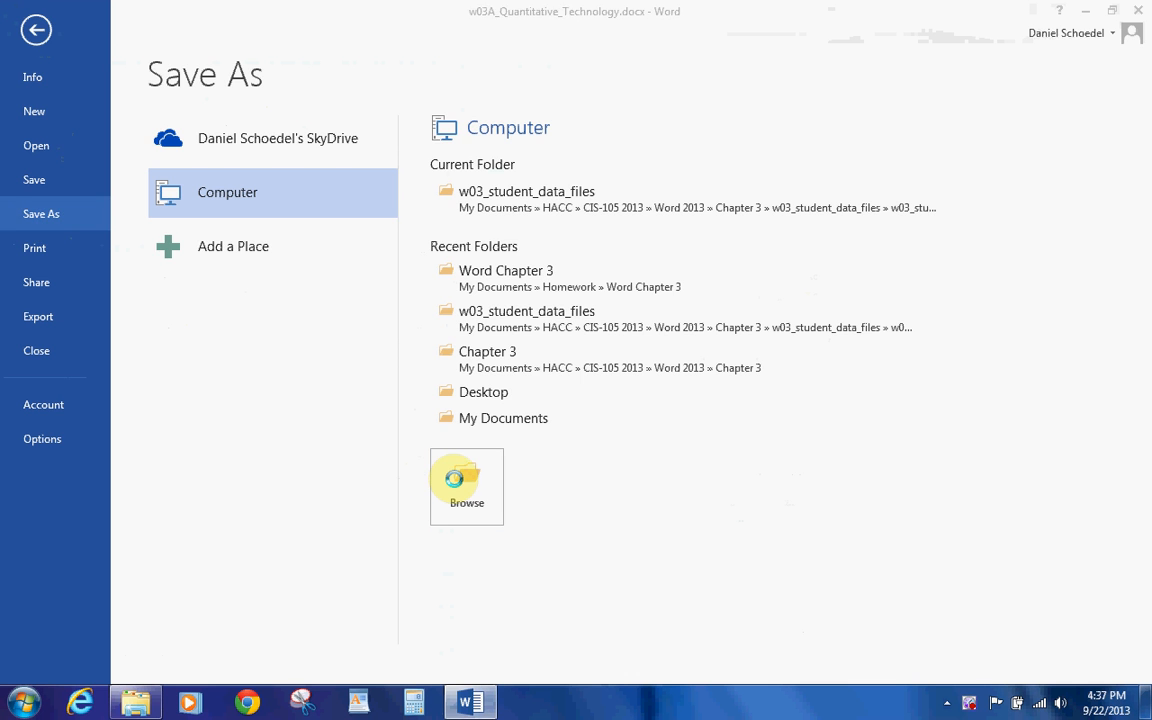
left_click(99, 225)
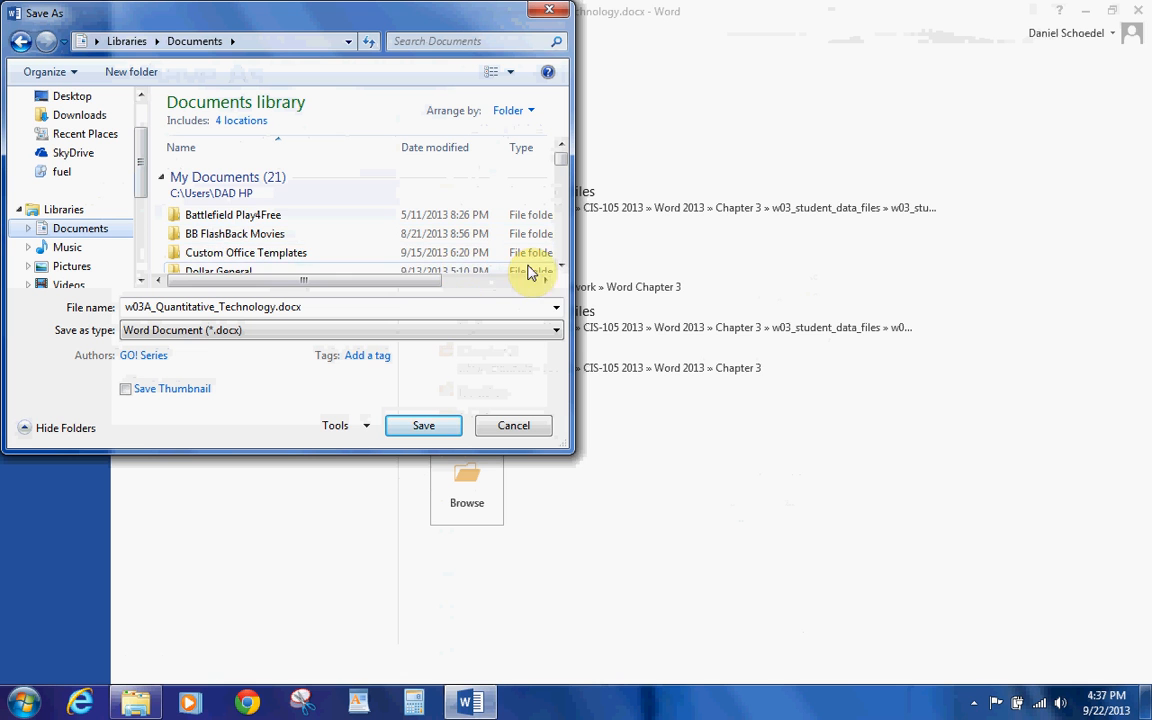
left_click(561, 266)
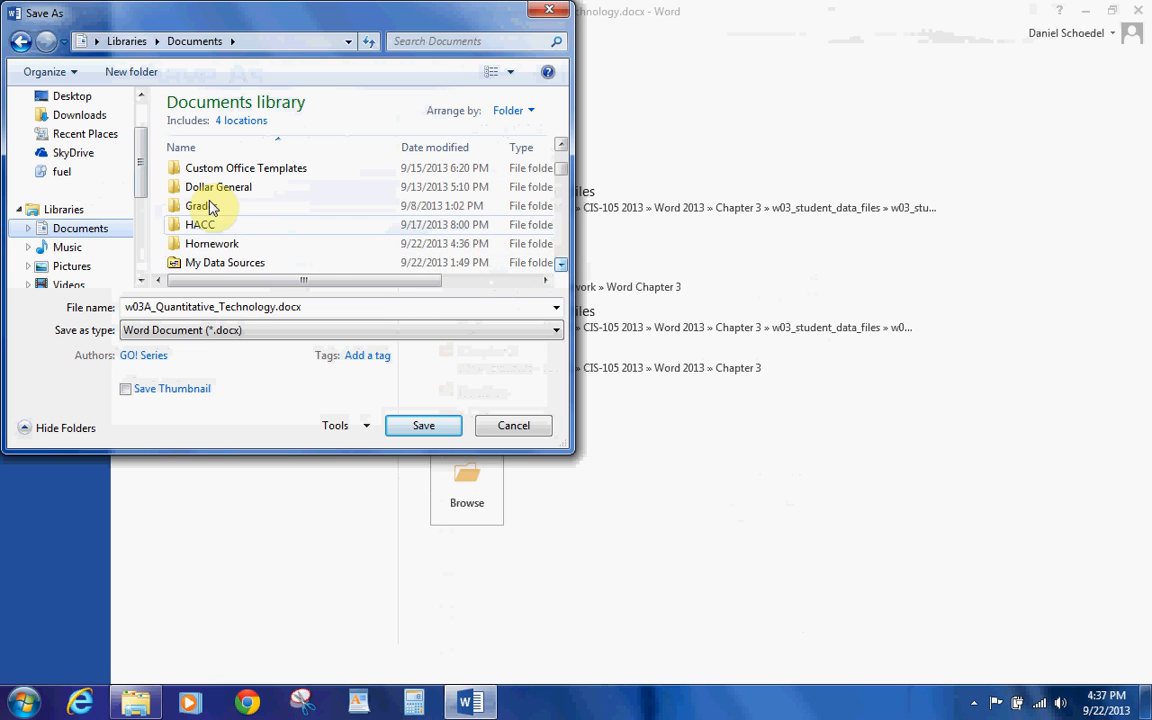
double_click(189, 245)
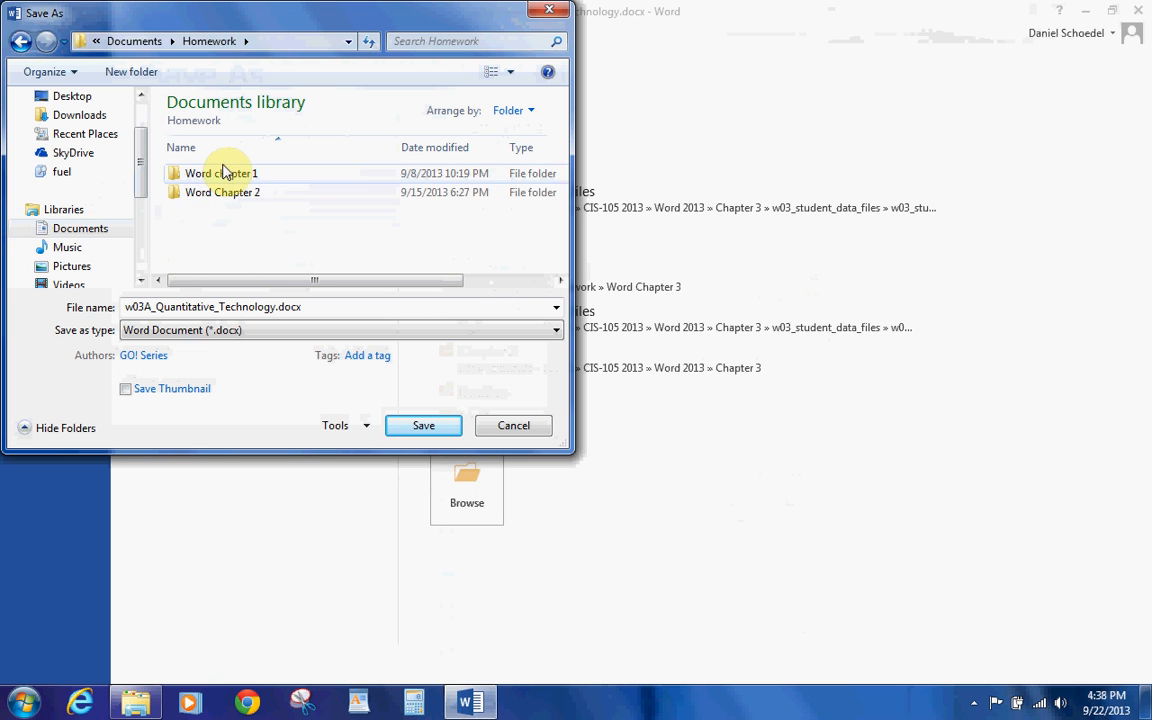
left_click(124, 74)
type("Word Chapter 3")
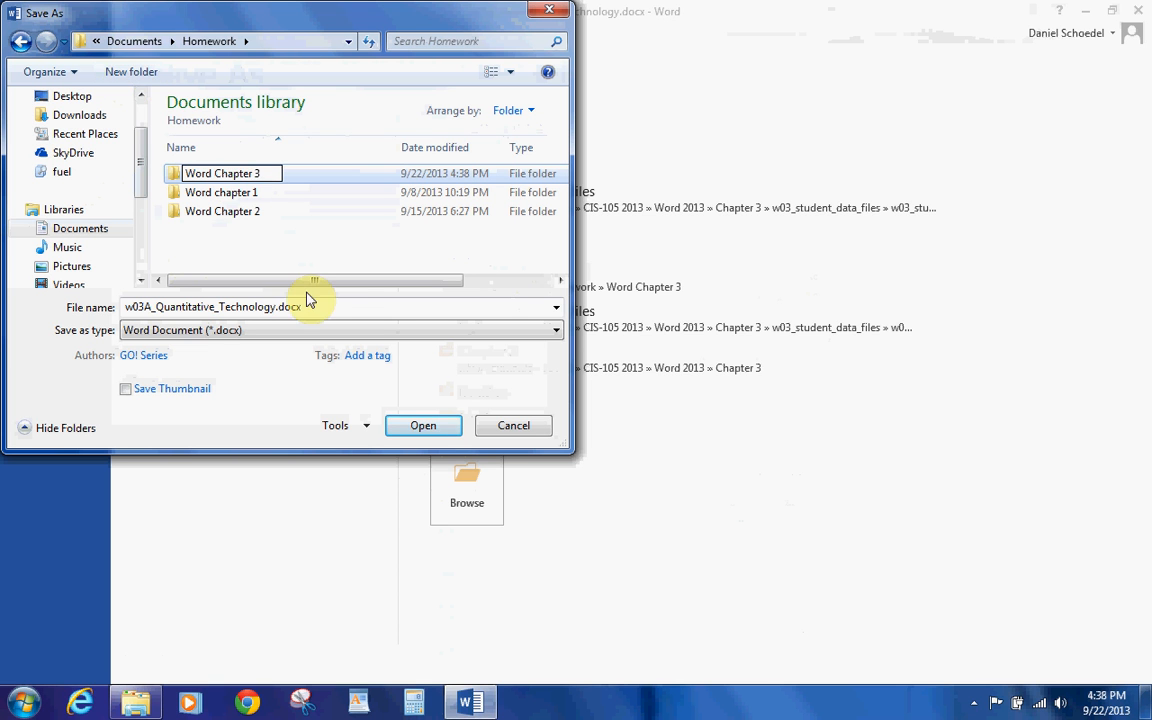
Save the document in the new Word Chapter 3 folder under its existing file name.
left_click(428, 426)
left_click(430, 427)
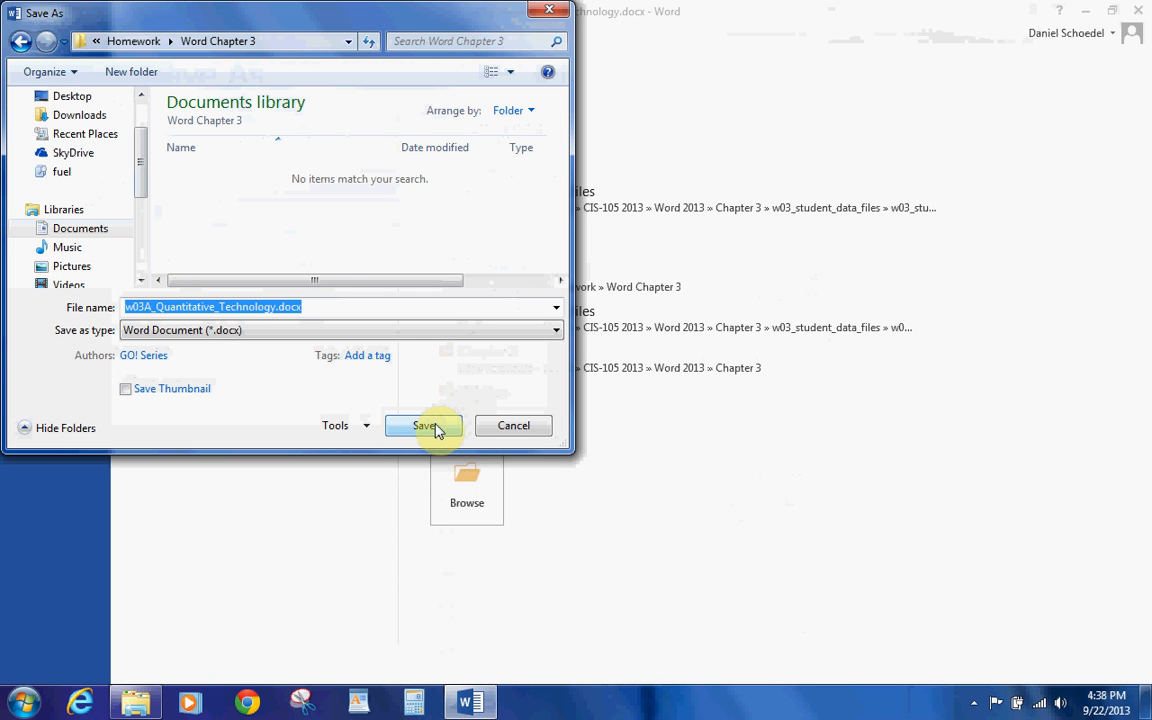
left_click(430, 427)
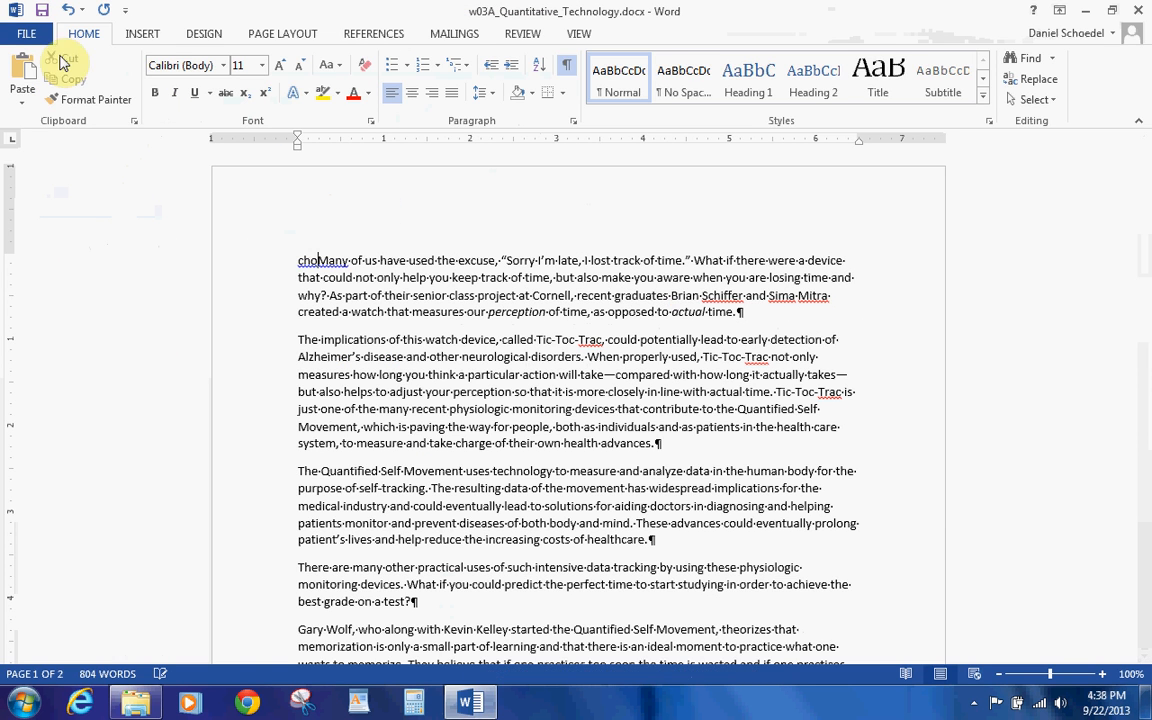
Save the document as a new file in Word Chapter 3, named with the student's last and first name followed by _3A_Quantitative_Technology.
left_click(26, 33)
left_click(51, 213)
left_click(484, 510)
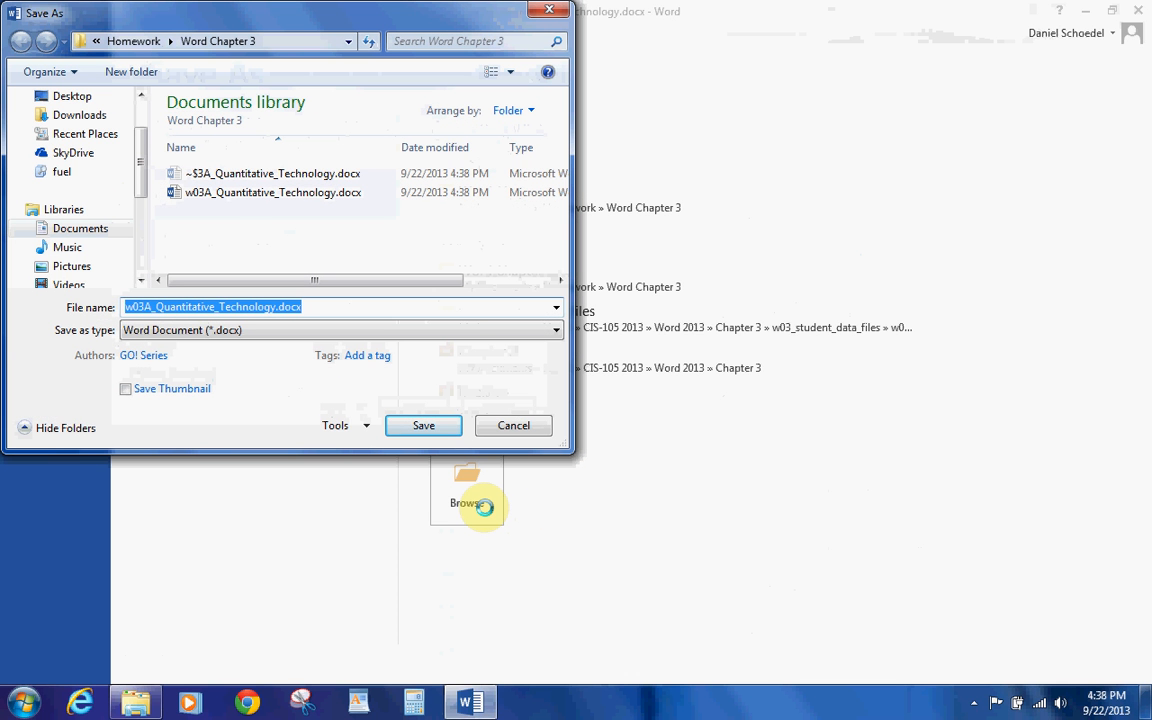
type("Schoedel")
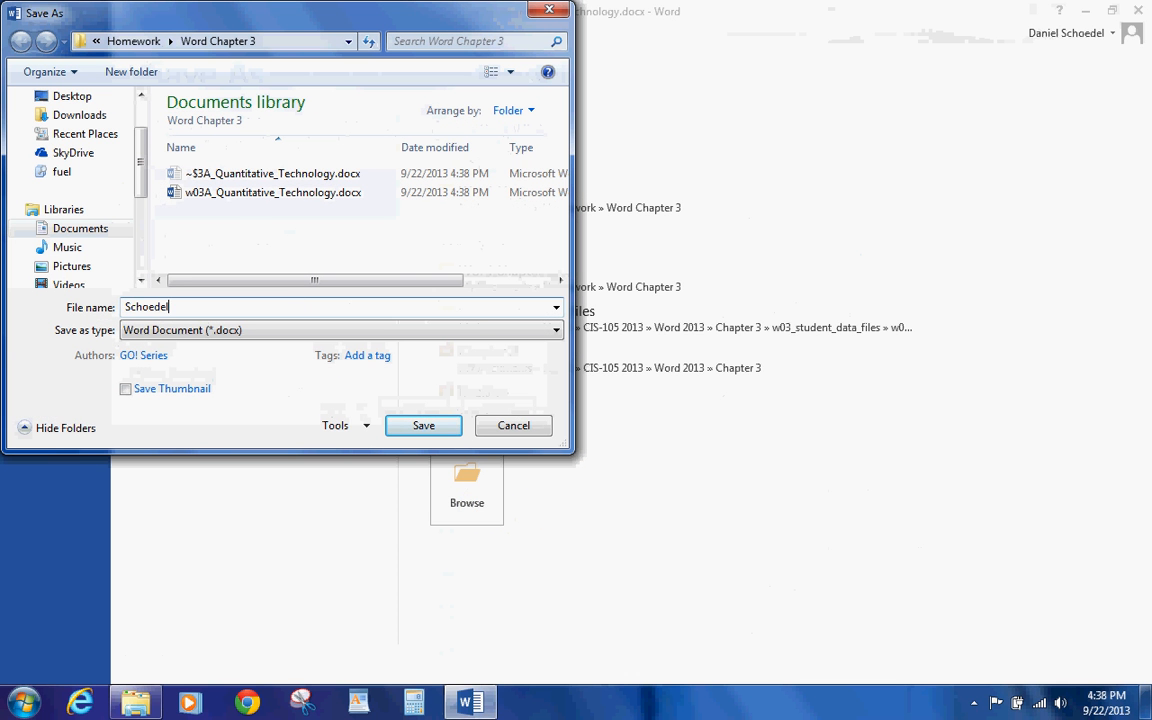
type("_Daniel_3A_Quantitative_Technology")
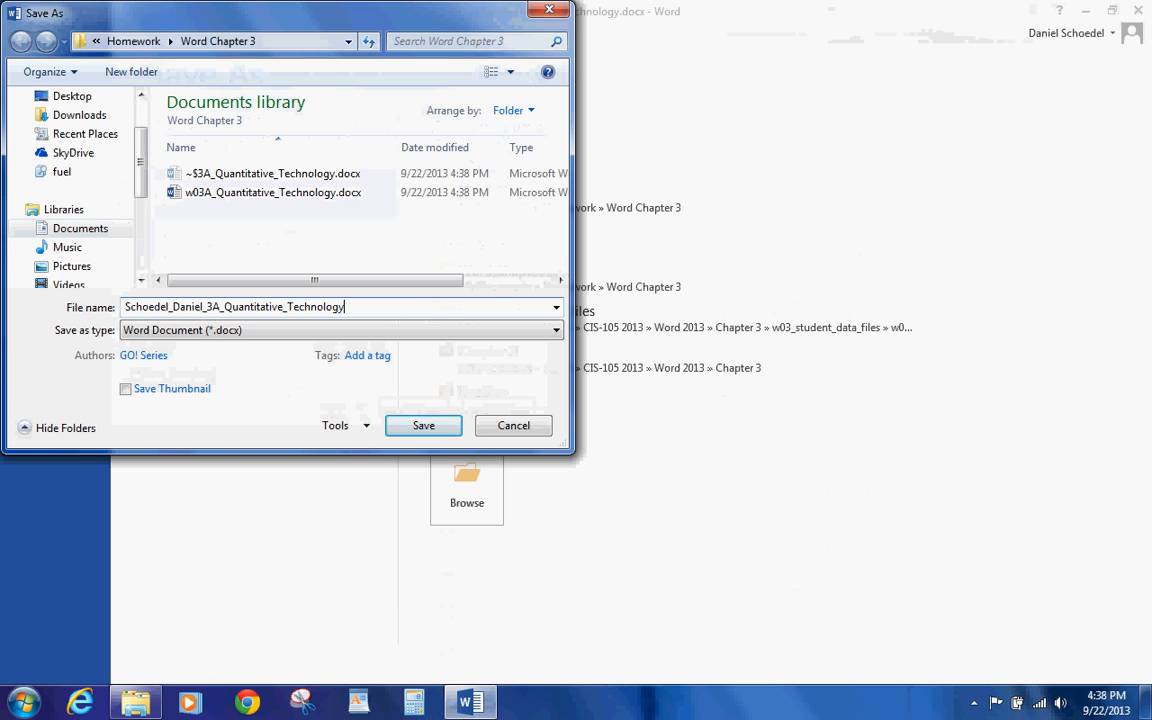
left_click(443, 430)
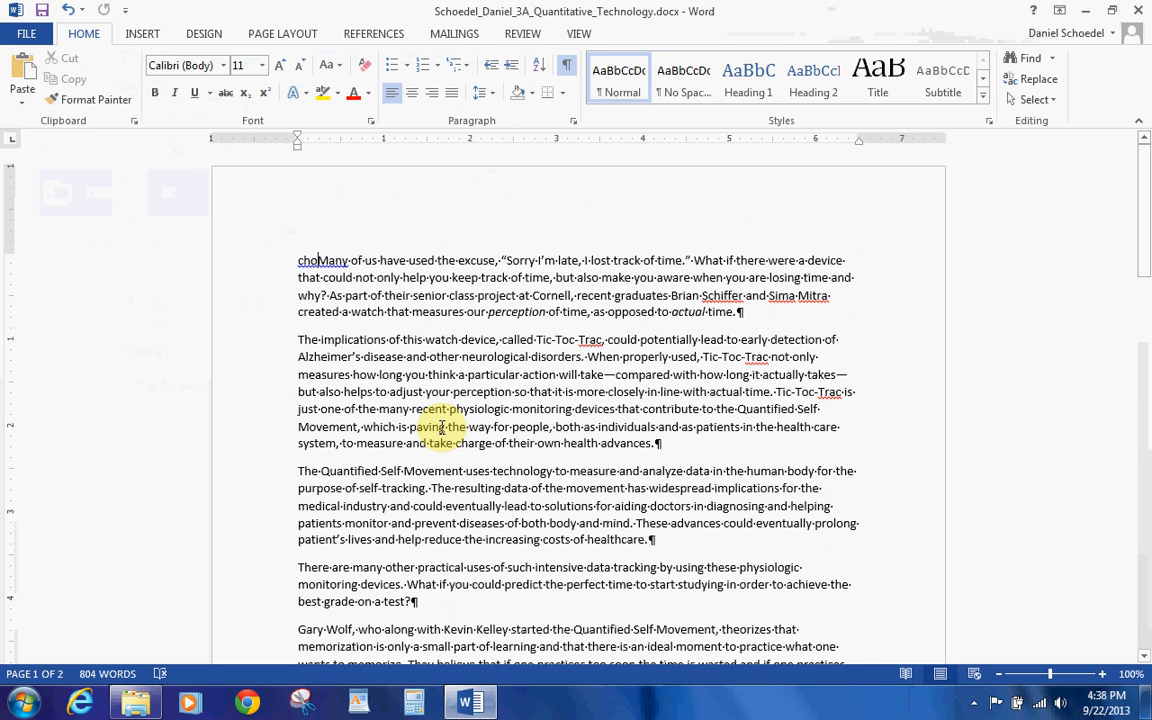
Select all of the text and set its line spacing to 2.0.
key("ctrl+a")
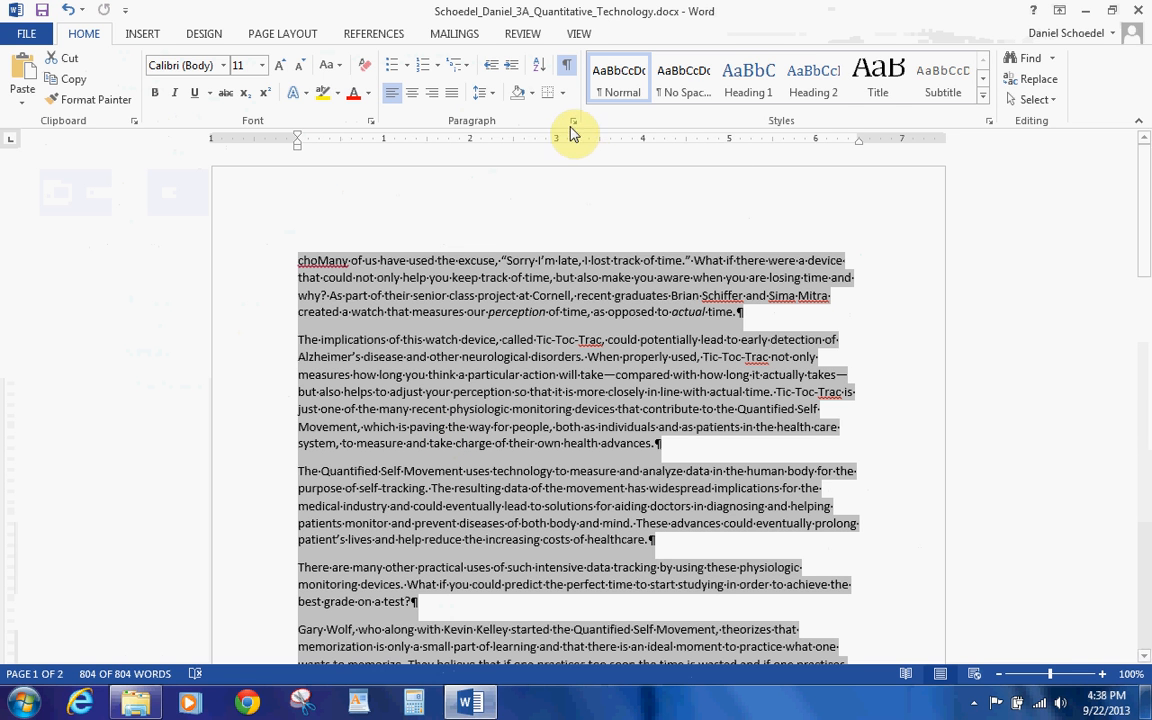
left_click(490, 95)
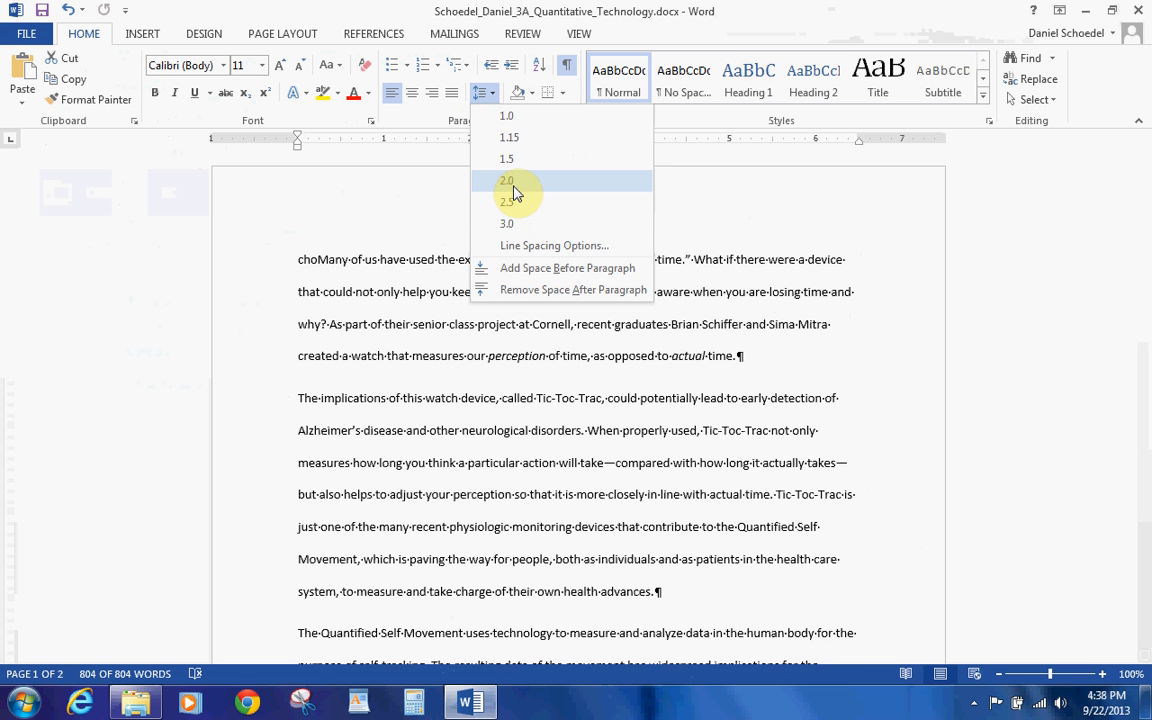
left_click(513, 182)
key("ctrl+a")
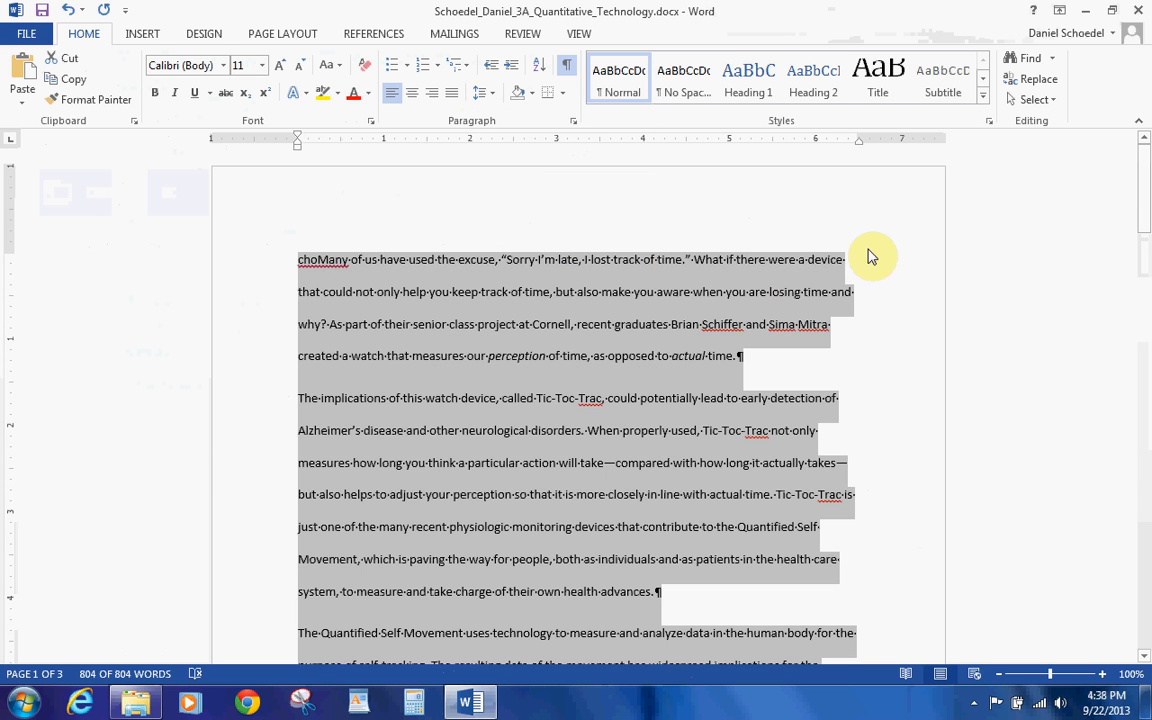
Undo the line spacing change and the stray letters "cho" at the start of the document.
key("ctrl+Home")
key("ctrl+z")
key("ctrl+z")
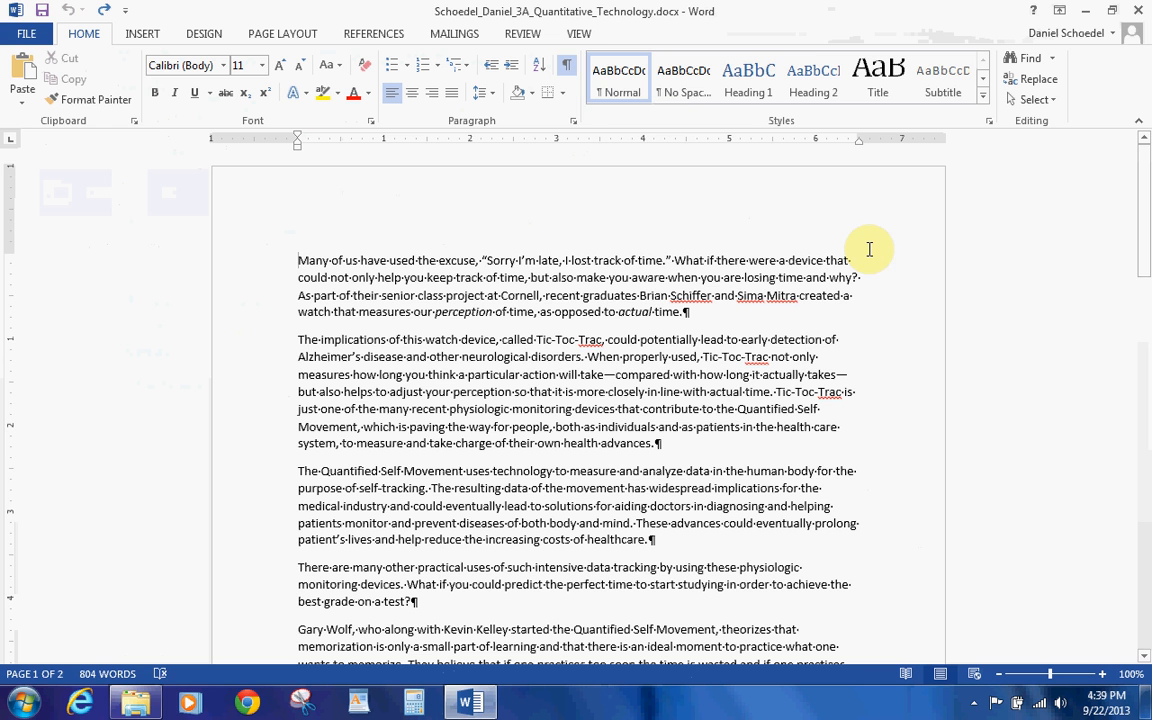
Apply 2.0 line spacing to the entire document.
left_click(562, 93)
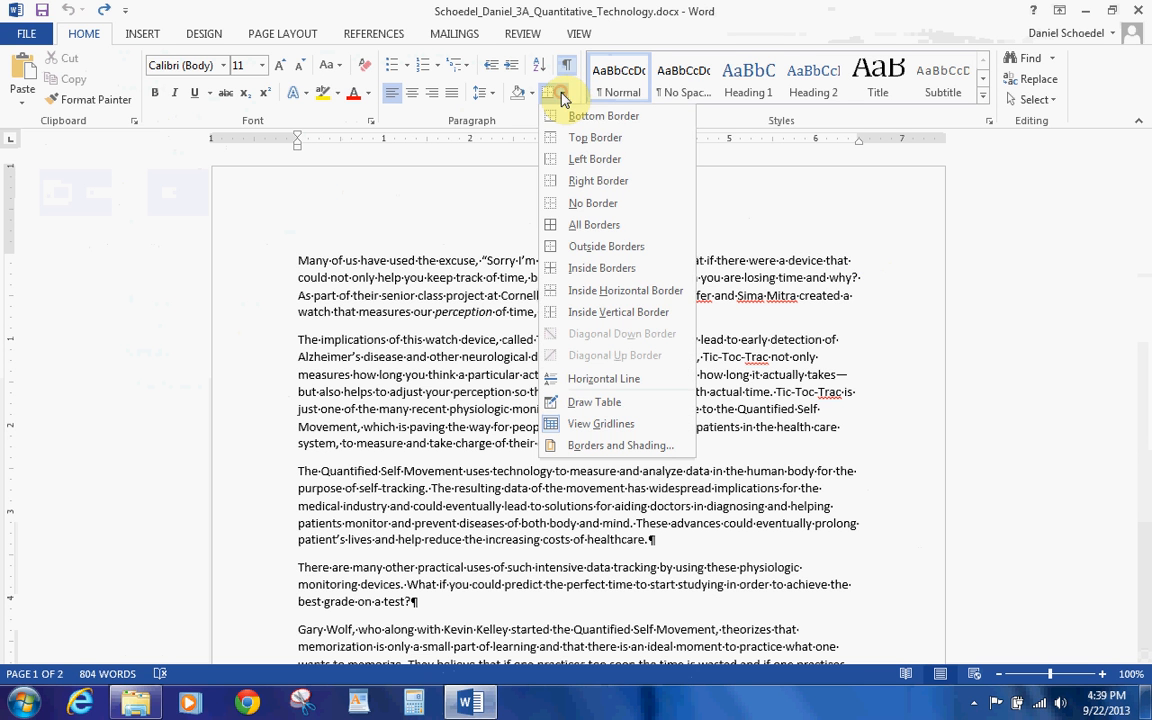
left_click(492, 98)
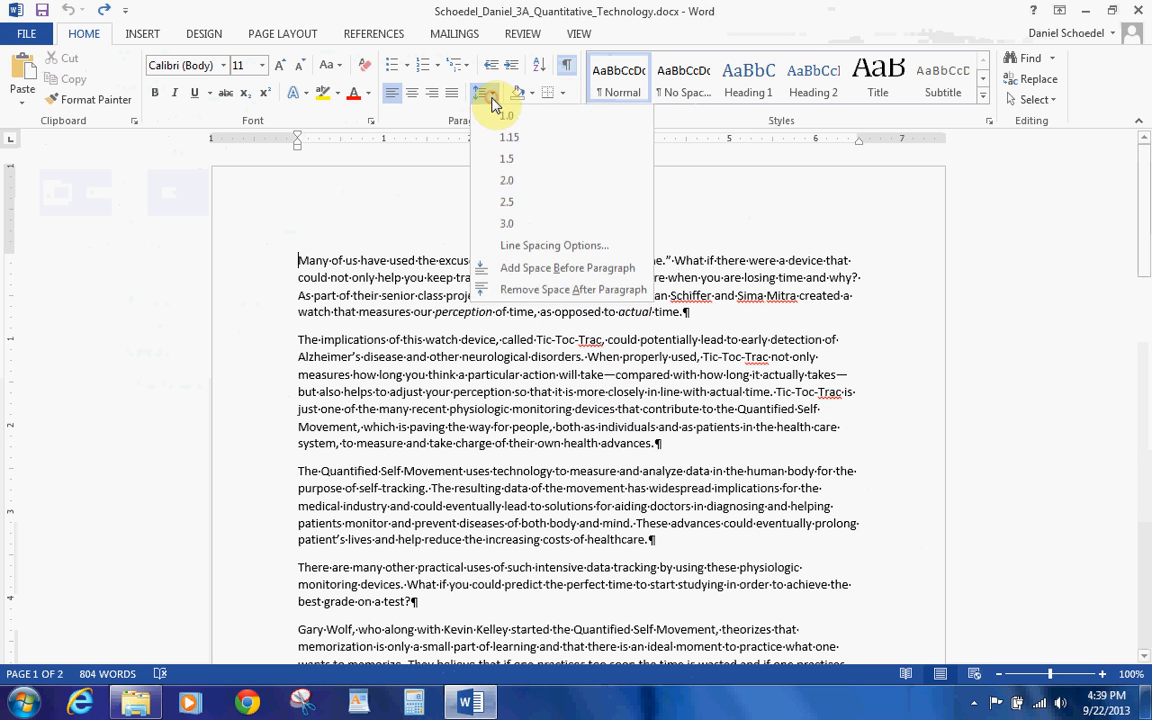
left_click(508, 180)
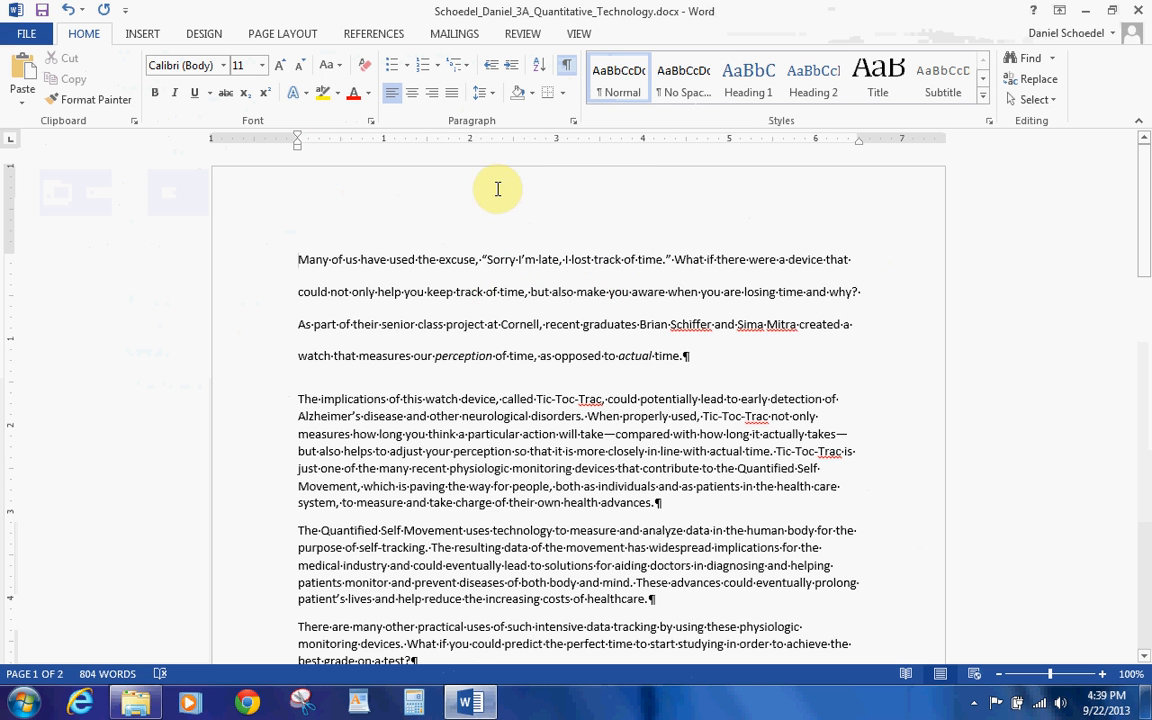
key("ctrl+a")
left_click(492, 93)
left_click(505, 182)
Insert a new line above the first paragraph and enter the author's name and the instructor's name on separate lines.
left_click(299, 261)
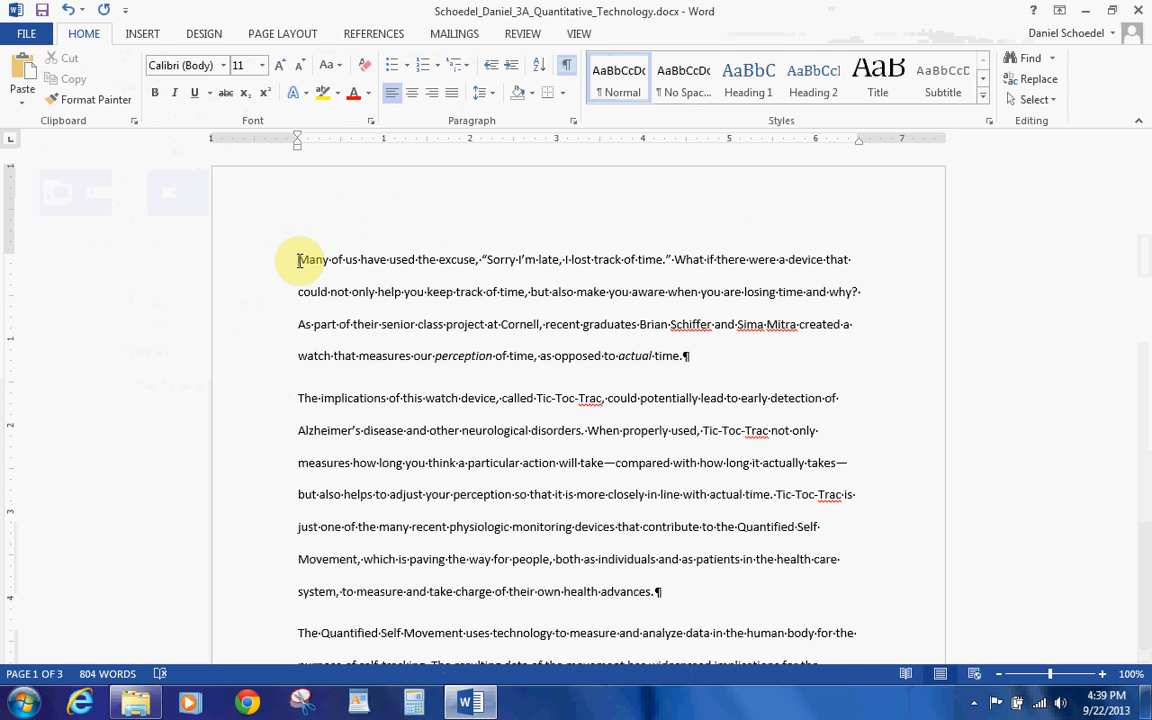
key("Return")
left_click(299, 260)
type("Ger")
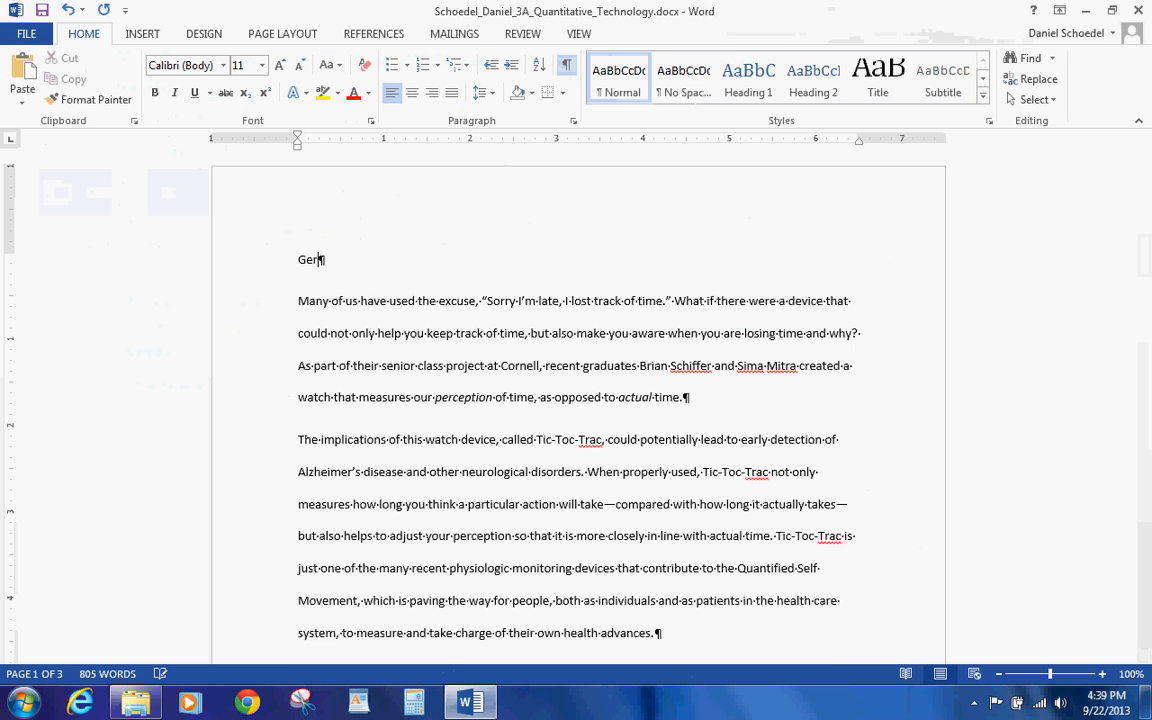
type("ard Foster")
key("Return")
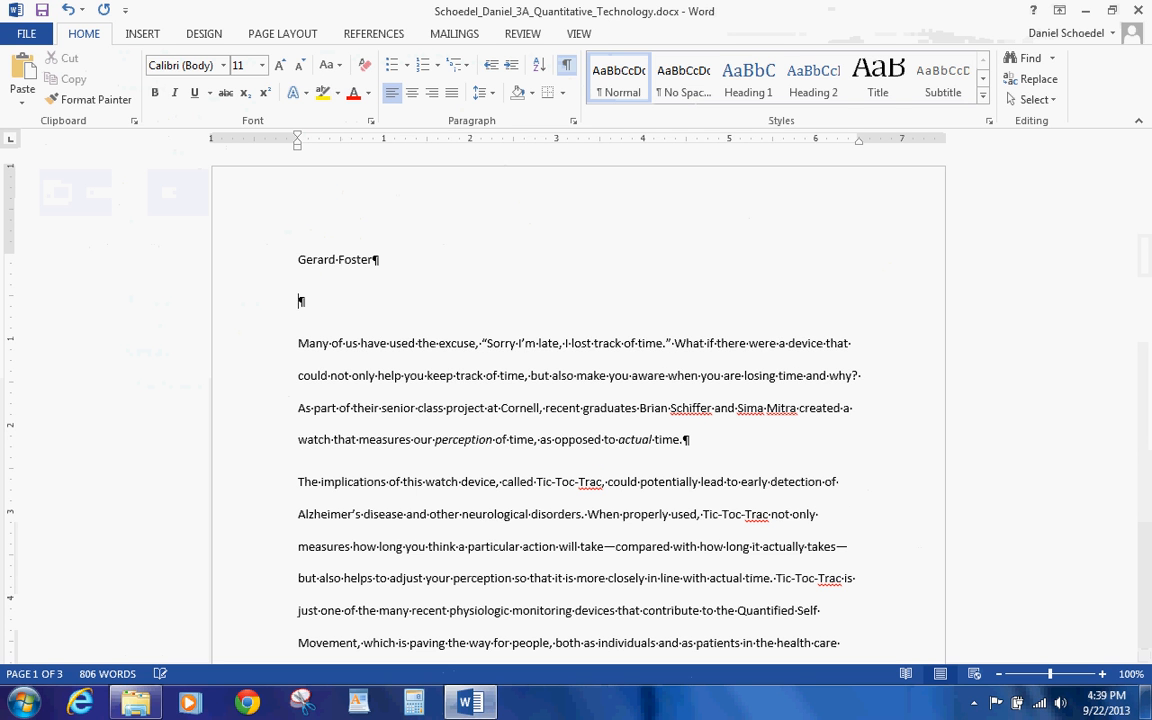
type("Dr. Hillary Kim")
key("Return")
Add the course line "Biomedical Research 617" and the date line "February 15, 2016" below the instructor's name.
type("Biomedical Research")
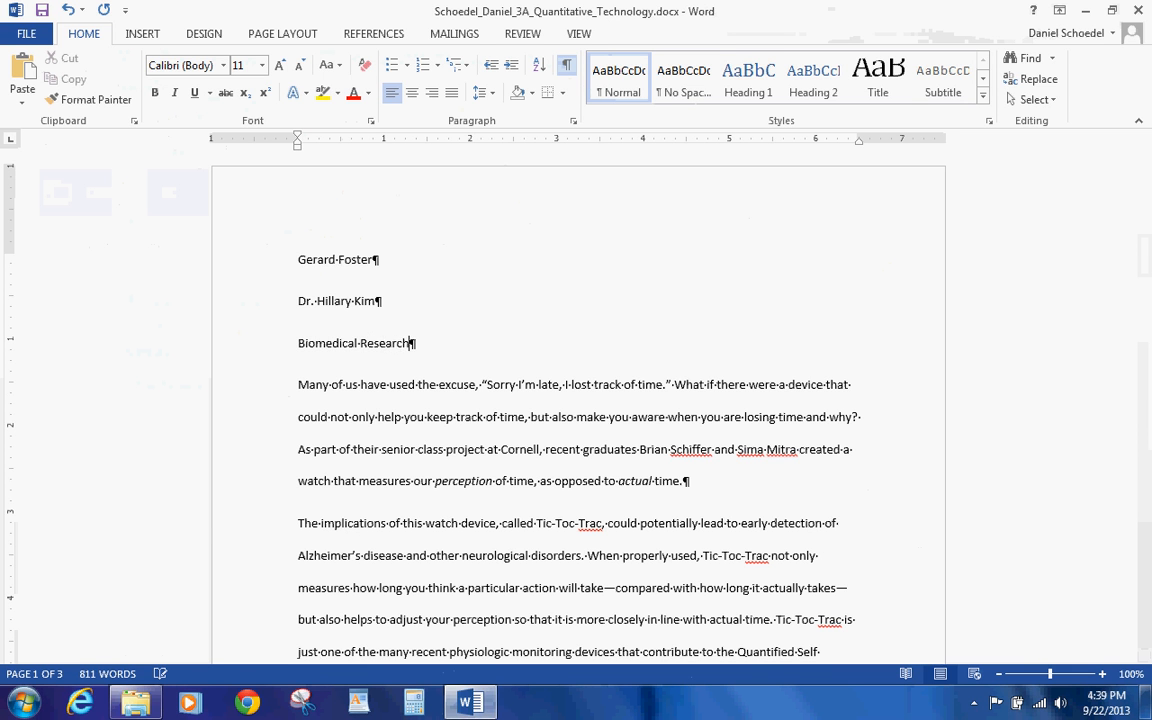
type(" 617")
key("Return")
type("Febr")
key("Return")
type("15, 2016")
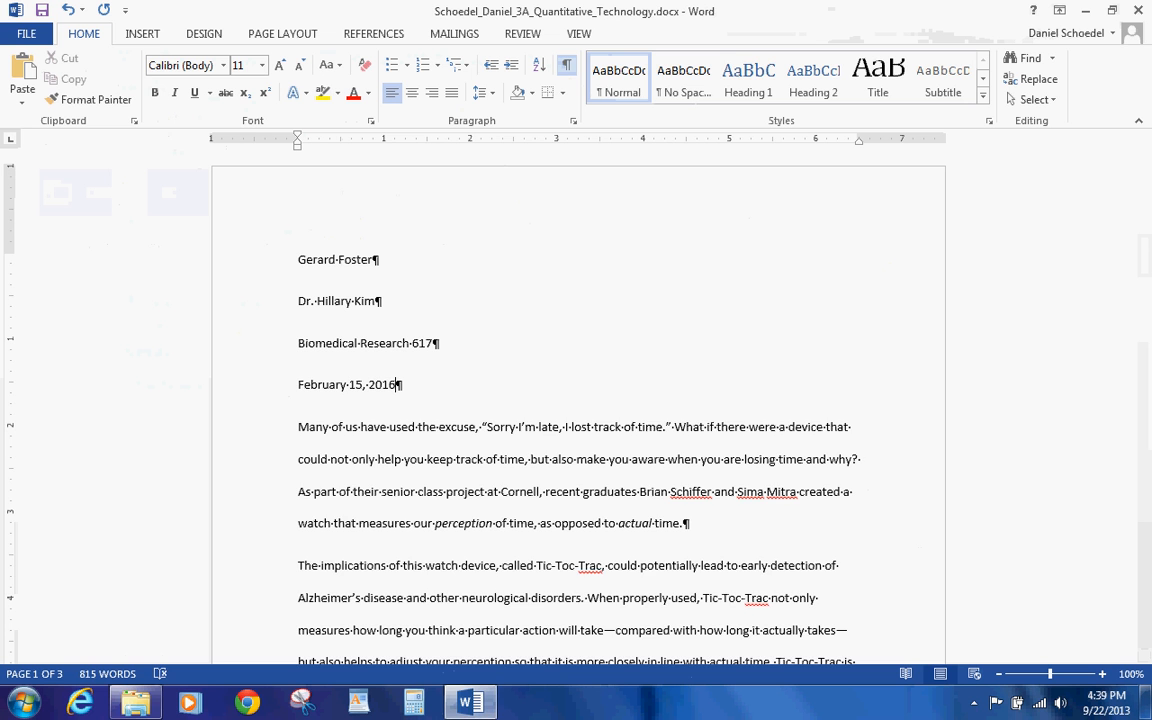
Add the title "Quantified Self Movement Gains Momentum" on a new line below the date and center it.
key("Return")
type("Quanti")
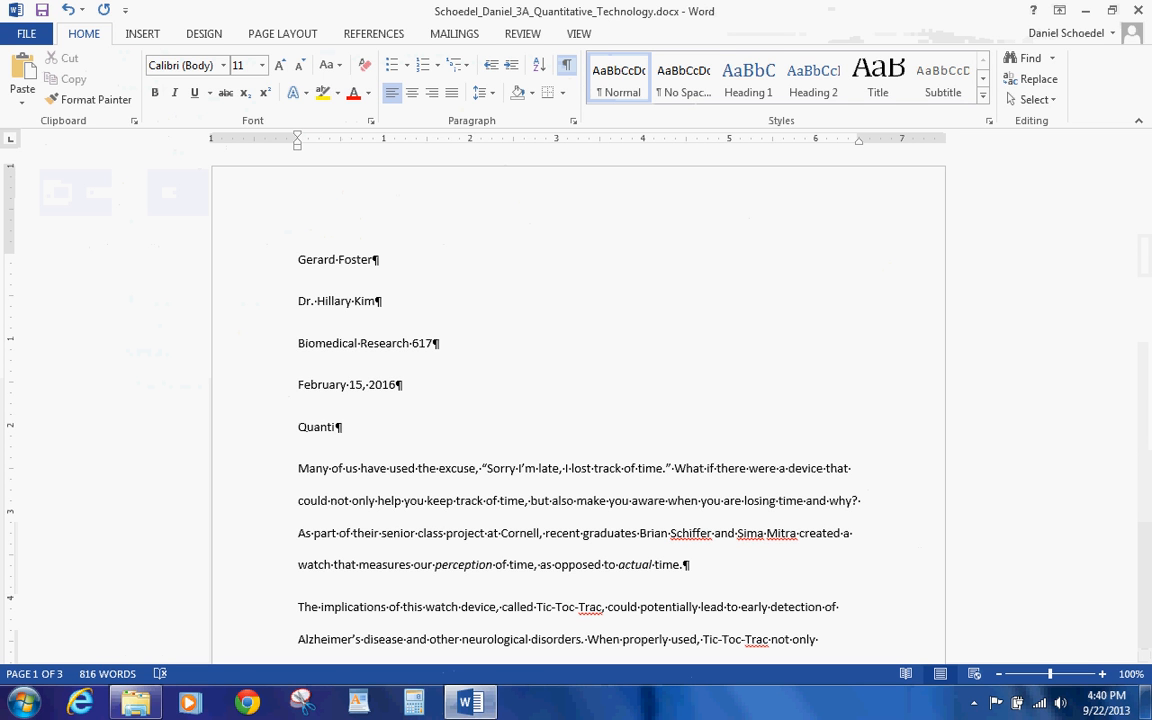
type("fied ")
type("Slef")
key("BackSpace")
key("BackSpace")
key("BackSpace")
type("elf Movement")
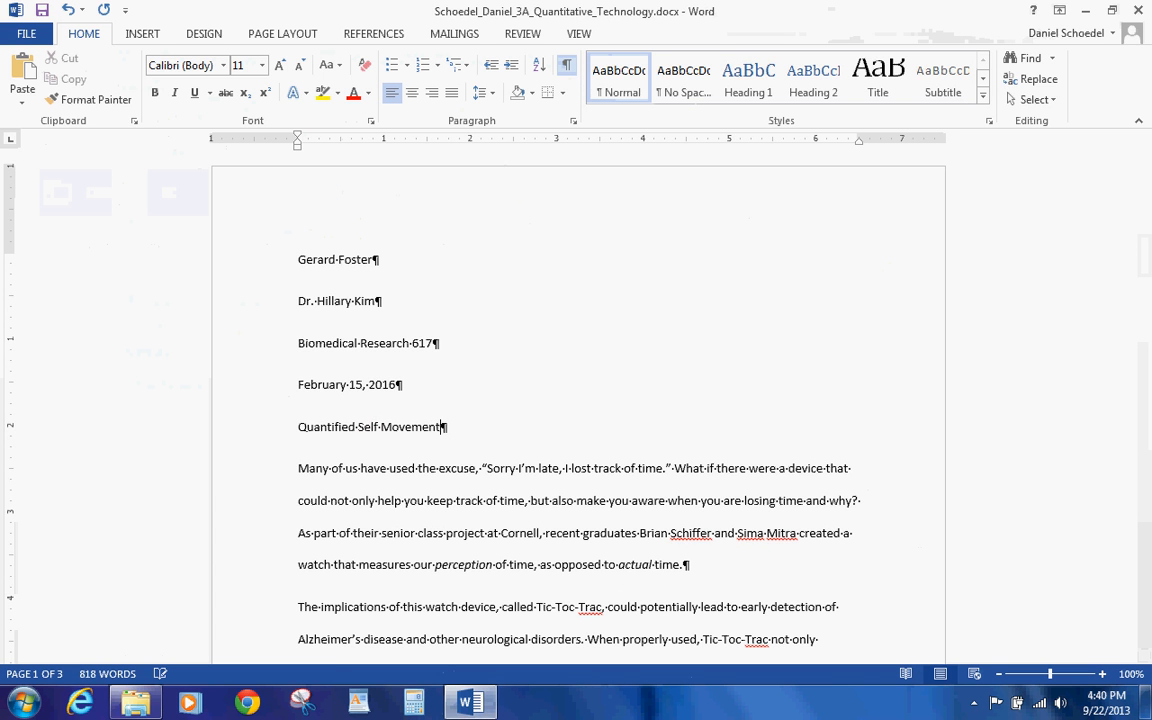
type(" Gains Moment")
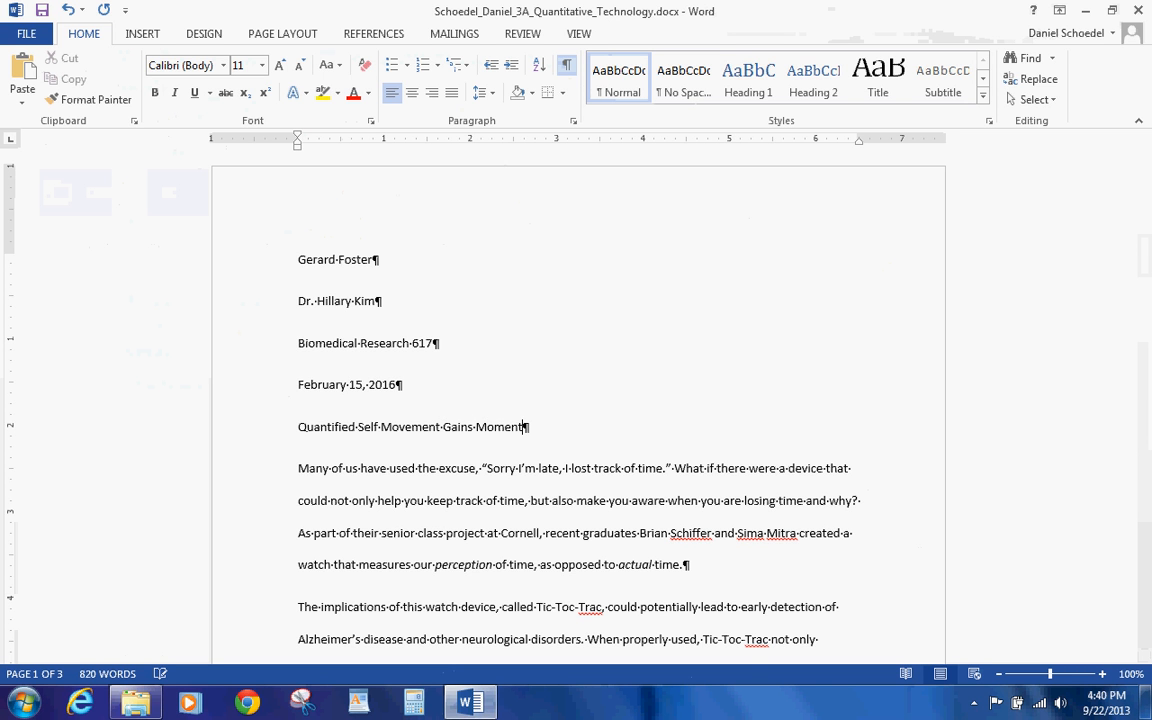
type("um")
key("ctrl+e")
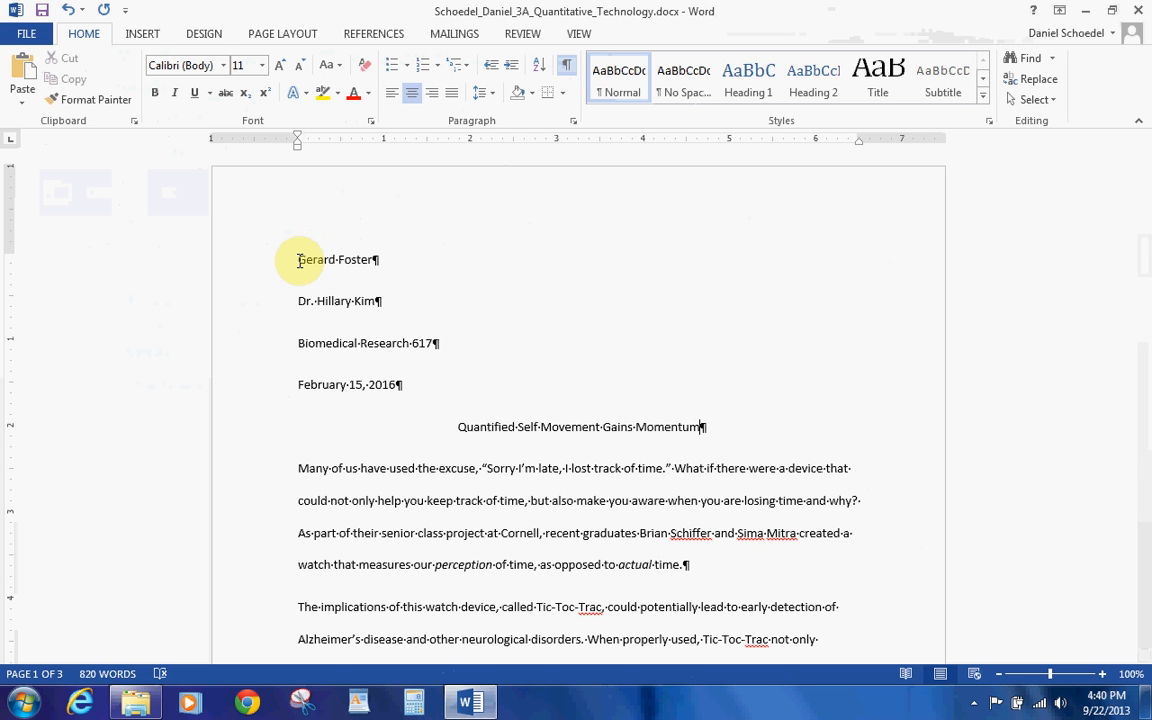
Save the document and enter the author's last name followed by a space in the page header.
left_click(42, 10)
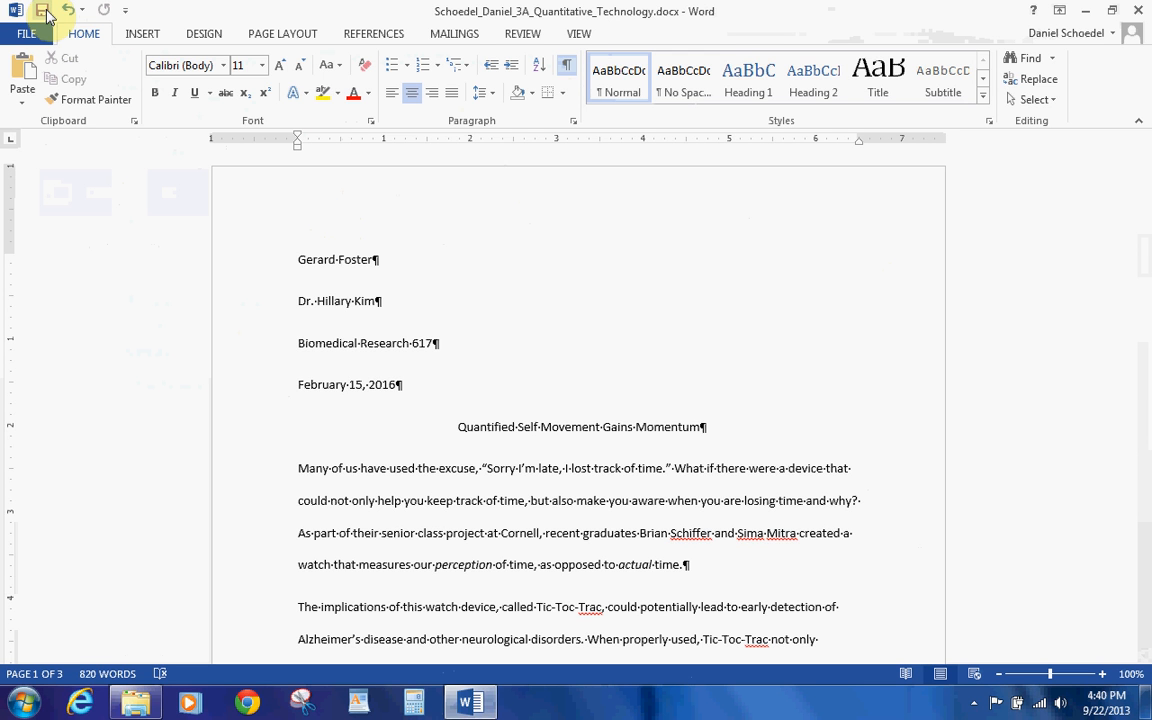
left_click(370, 198)
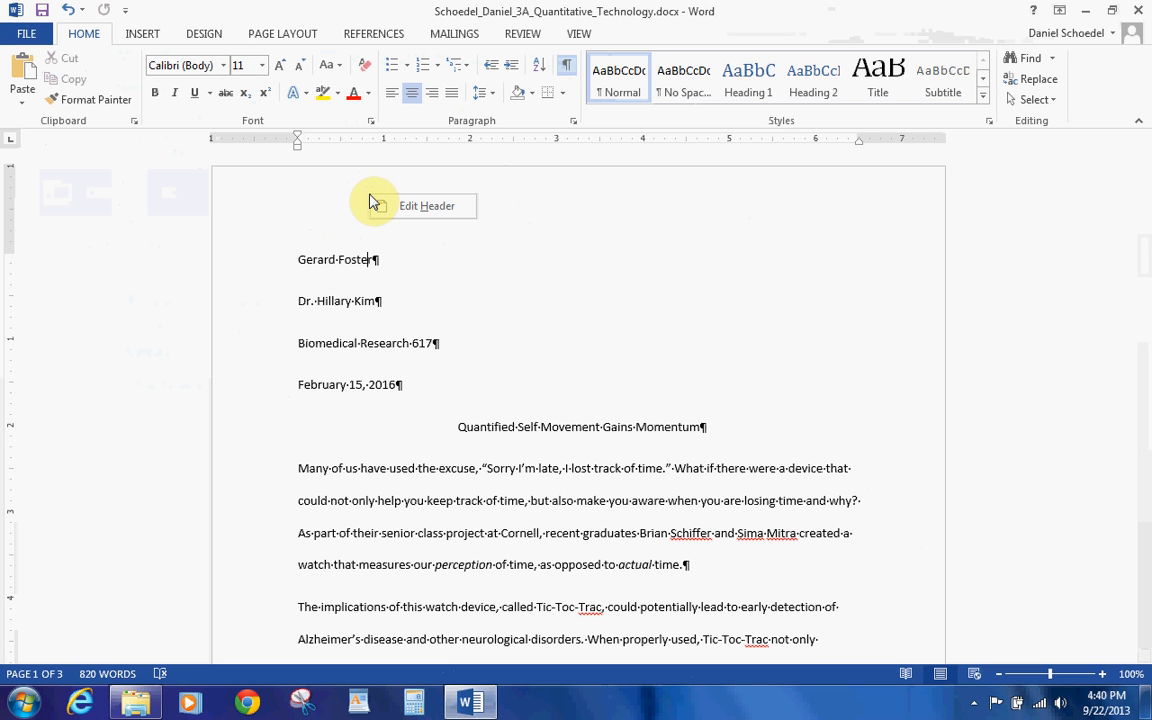
double_click(378, 203)
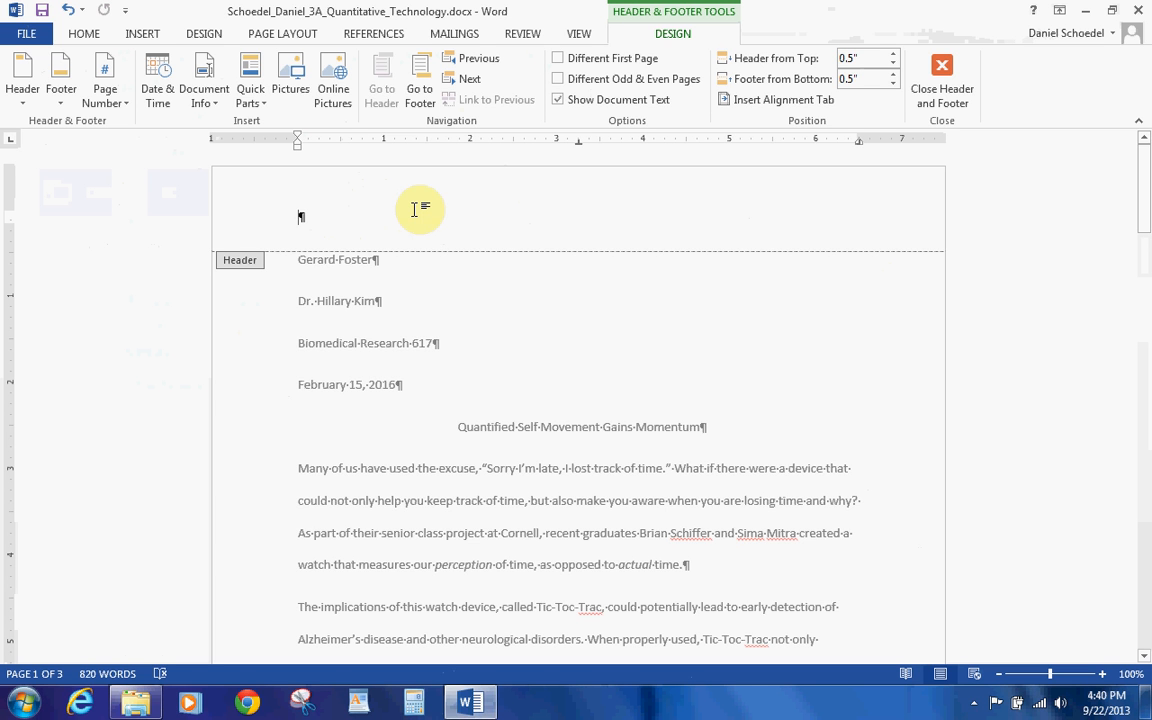
type("Foster")
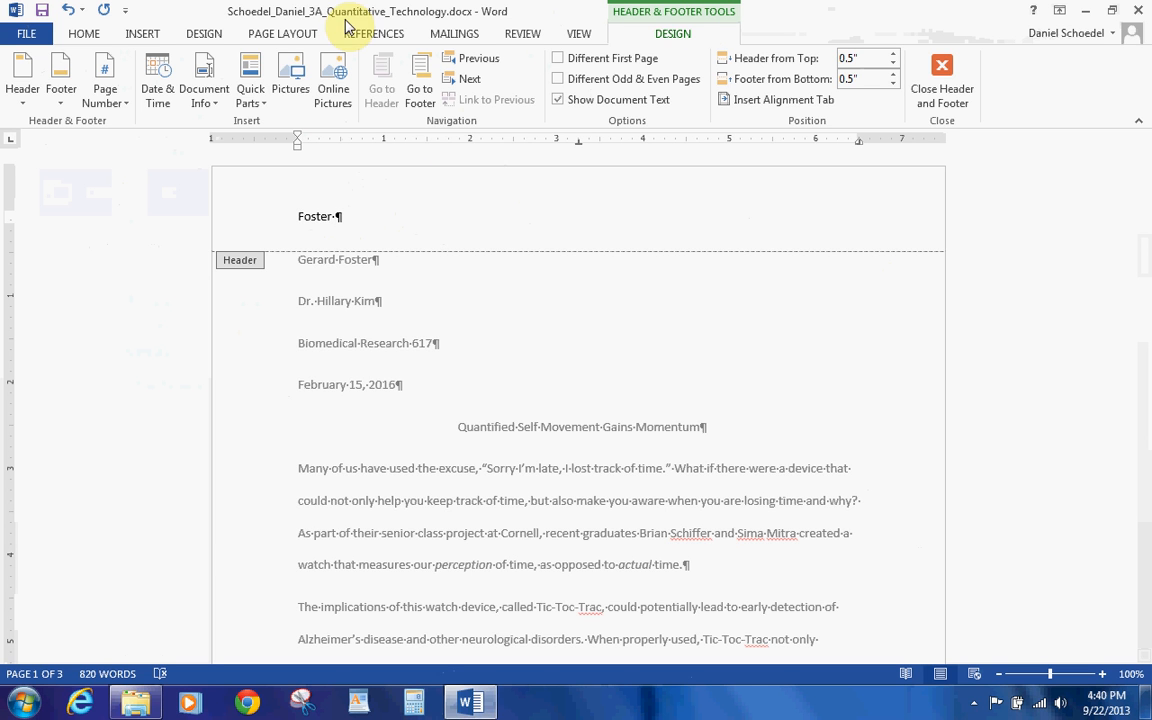
Insert a page number at the current position, directly after the last name in the header.
left_click(108, 84)
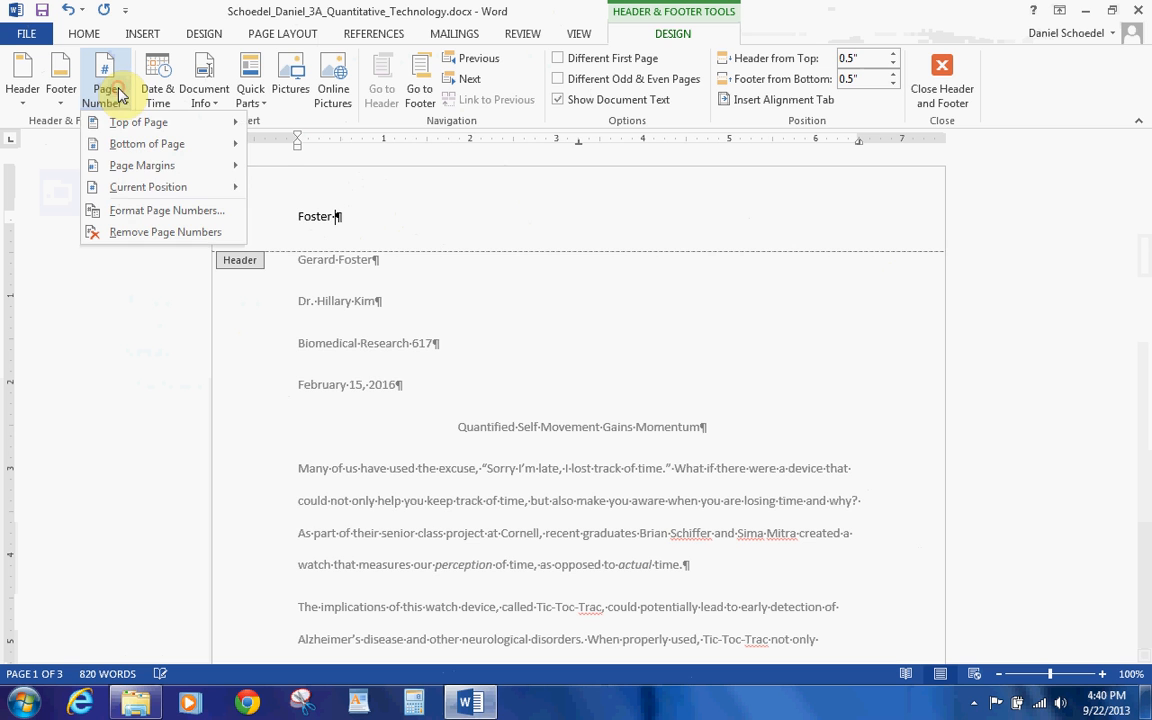
left_click(142, 187)
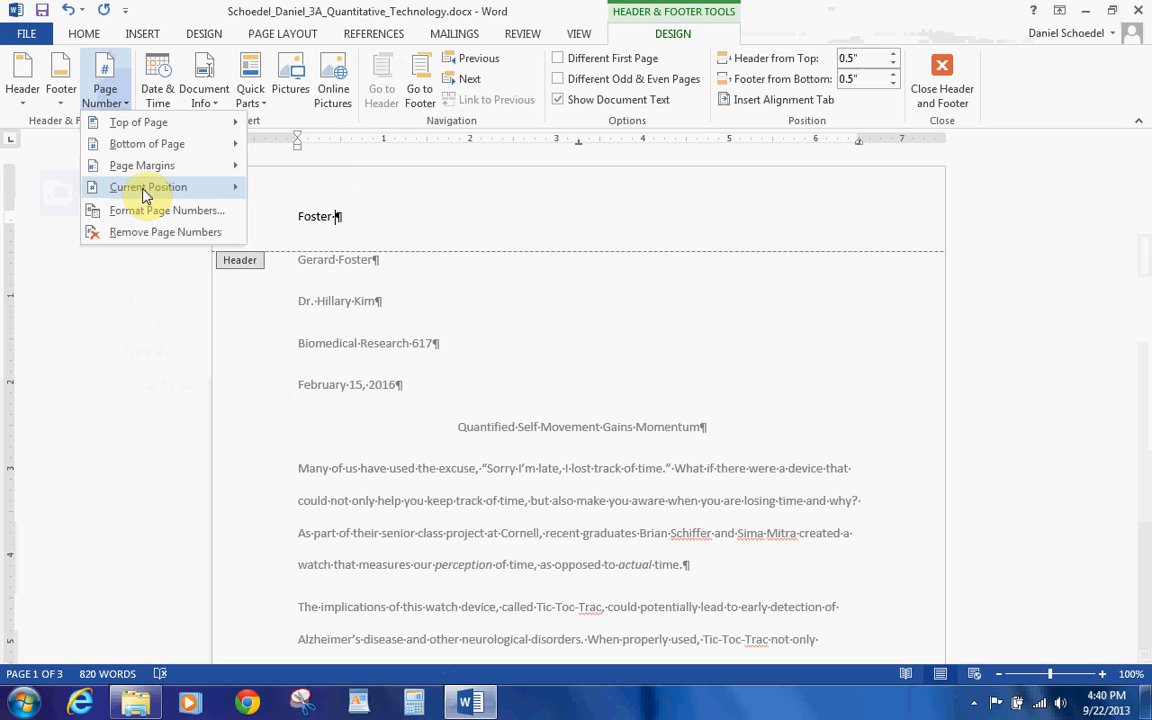
left_click(279, 226)
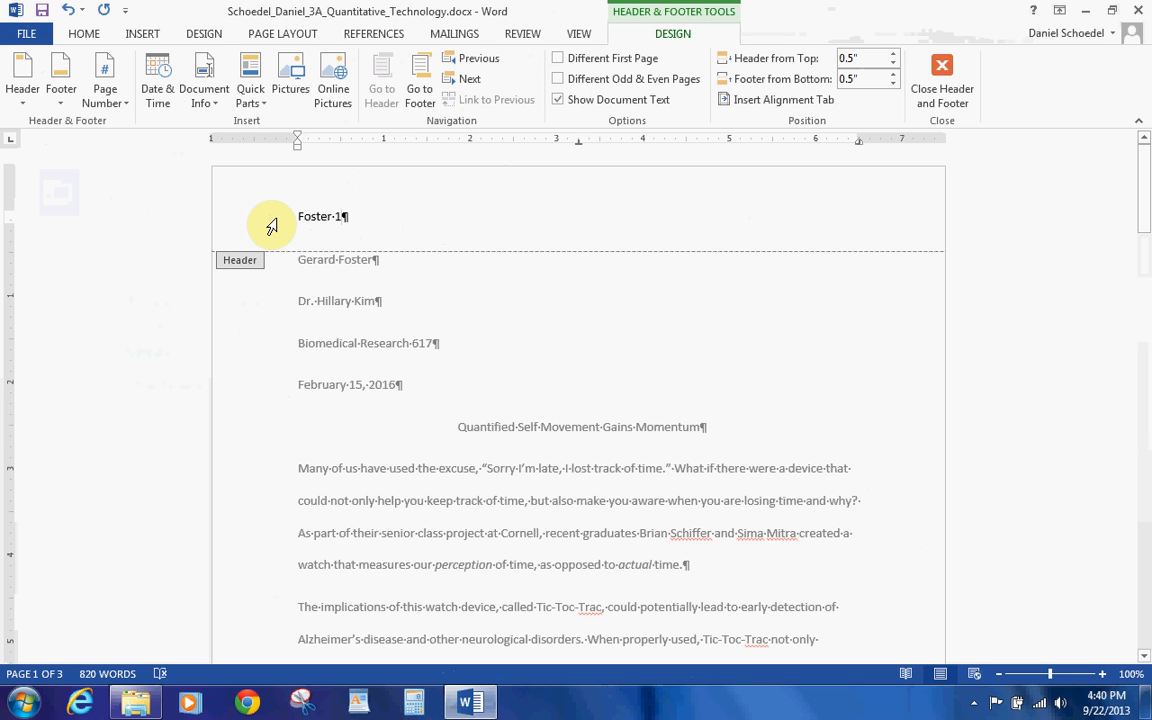
Right-align the header line with the last name and page number, and close the header.
left_click(82, 32)
left_click(80, 28)
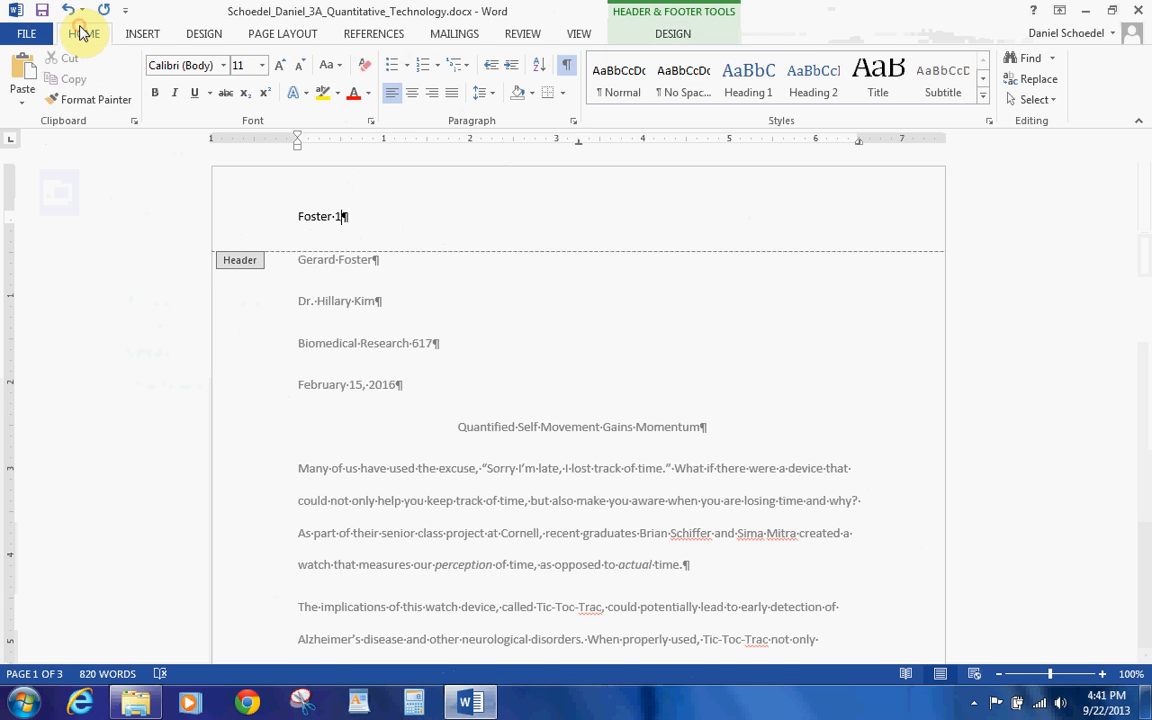
left_click(438, 96)
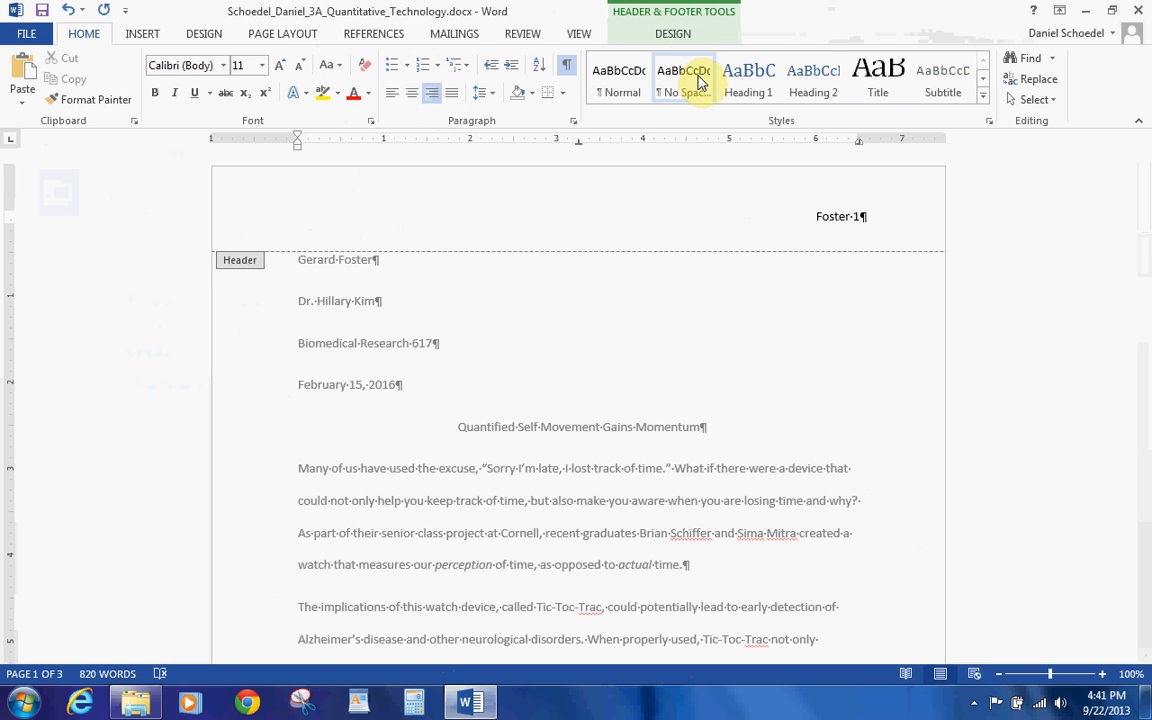
left_click(682, 35)
left_click(938, 76)
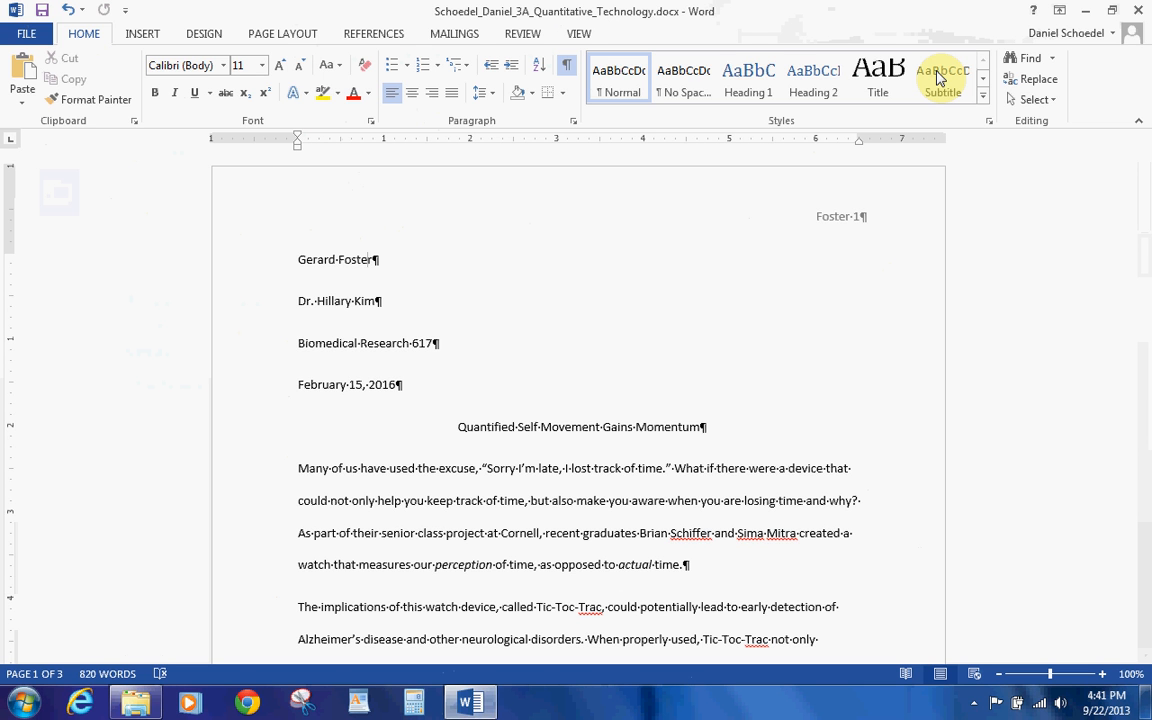
Give all body paragraphs, from "Many of us have used the excuse" to the end of the document, a 0.5" first-line indent.
left_click(297, 468)
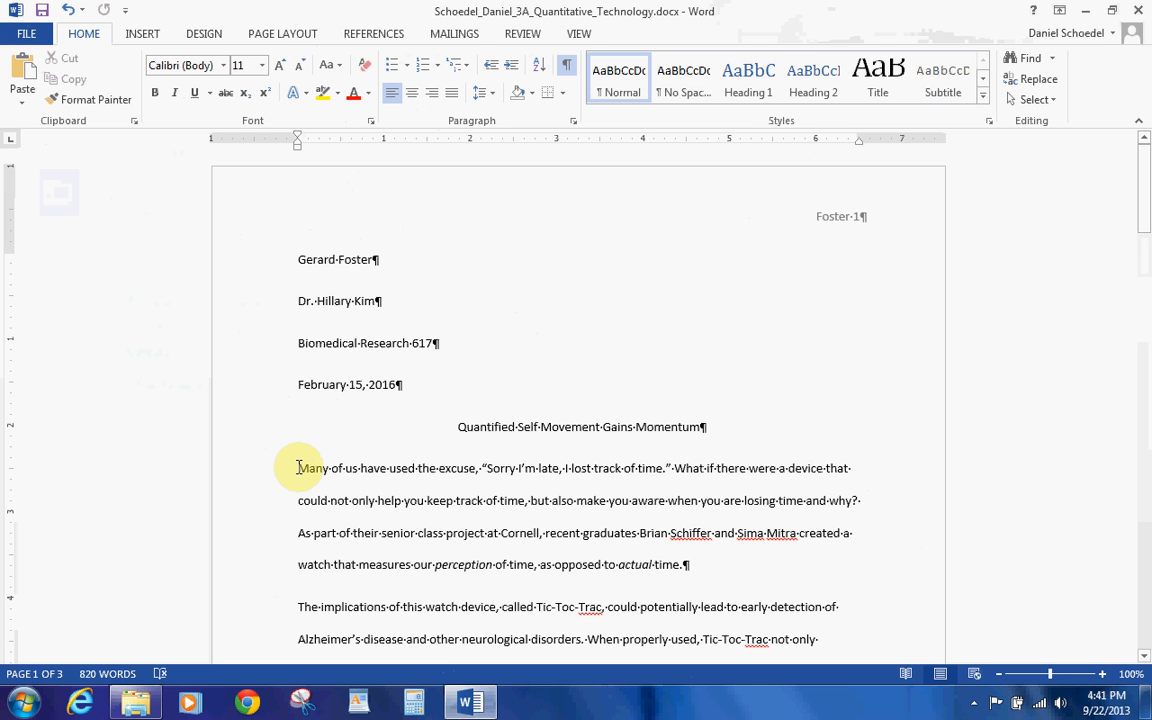
scroll(297, 468, "down", 5)
left_click(297, 471, "shift")
key("shift+Down")
key("shift+Down")
key("shift+Down")
key("shift+Down")
key("shift+Down")
key("shift+Down")
key("shift+Down")
key("shift+Down")
key("shift+Down")
key("shift+Down")
key("shift+Down")
key("shift+Down")
key("shift+Down")
key("shift+Down")
key("shift+Down")
key("shift+Down")
key("shift+Down")
key("shift+Down")
key("shift+Down")
key("shift+Down")
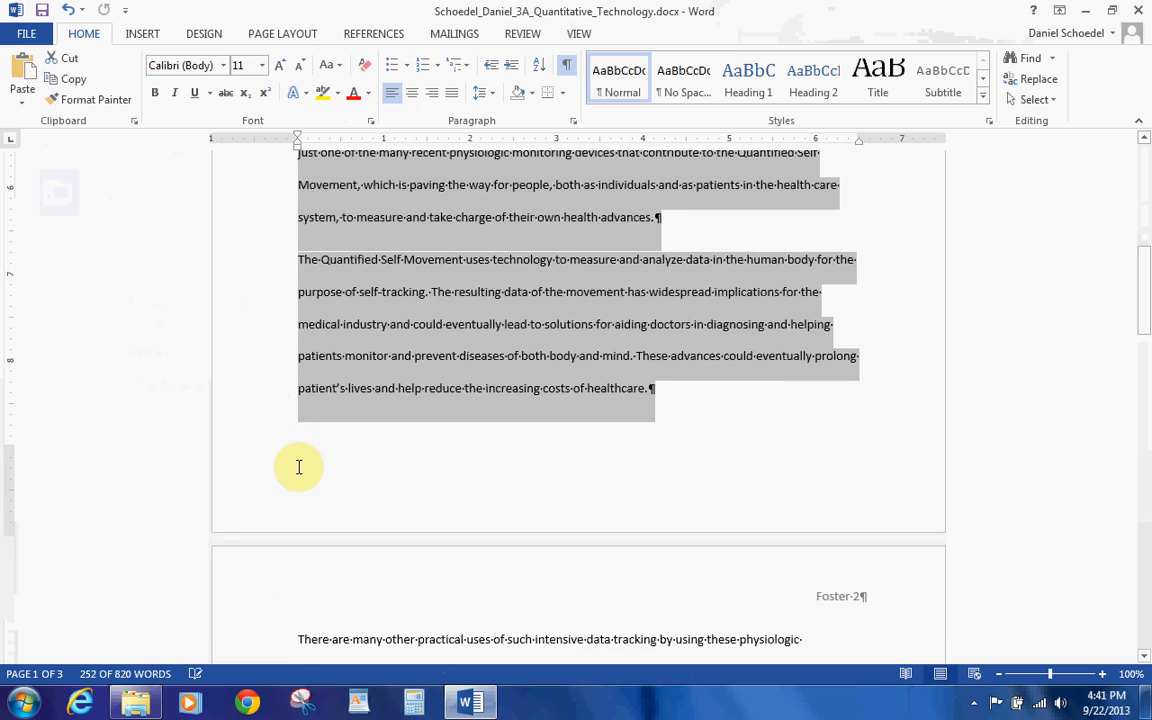
key("shift+Down")
key("shift+Down")
key("shift+Down")
key("shift+Down")
key("shift+Down")
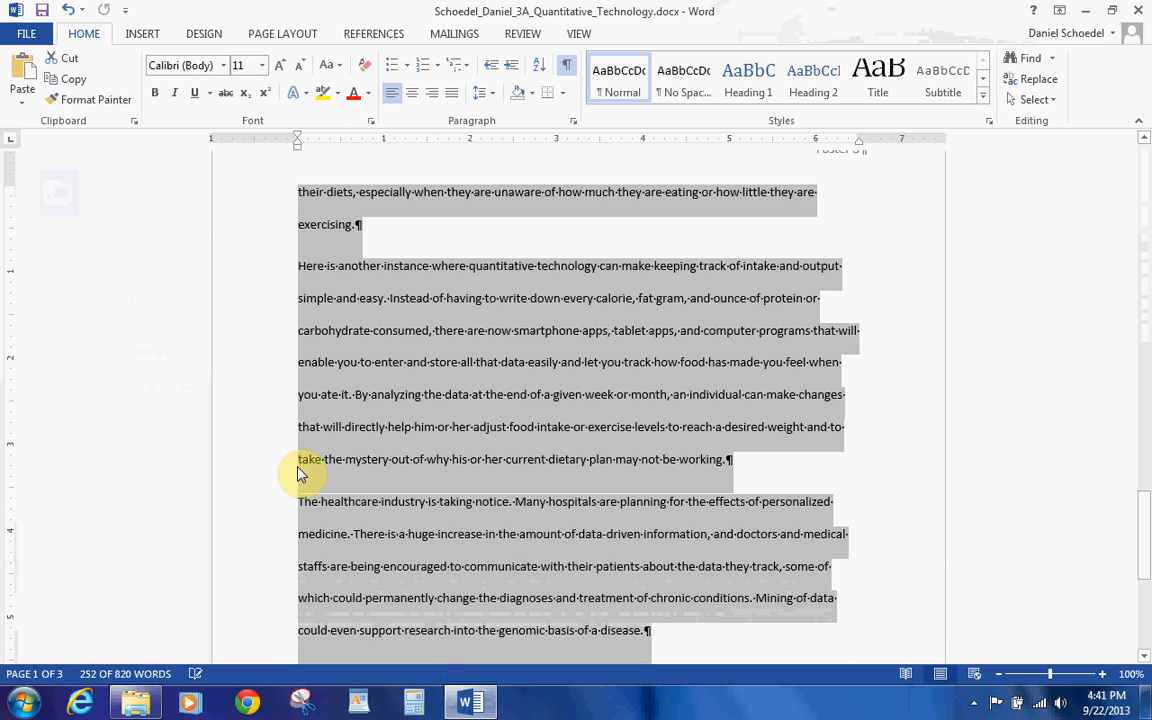
left_click(574, 122)
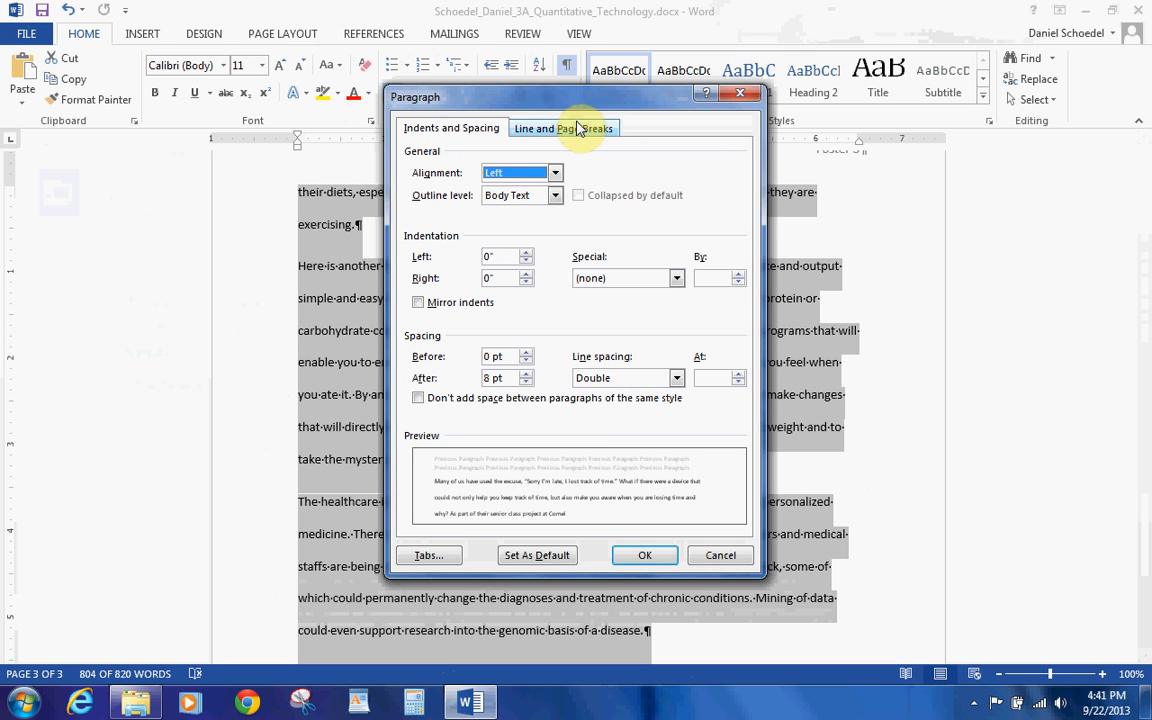
left_click(740, 94)
left_click(573, 121)
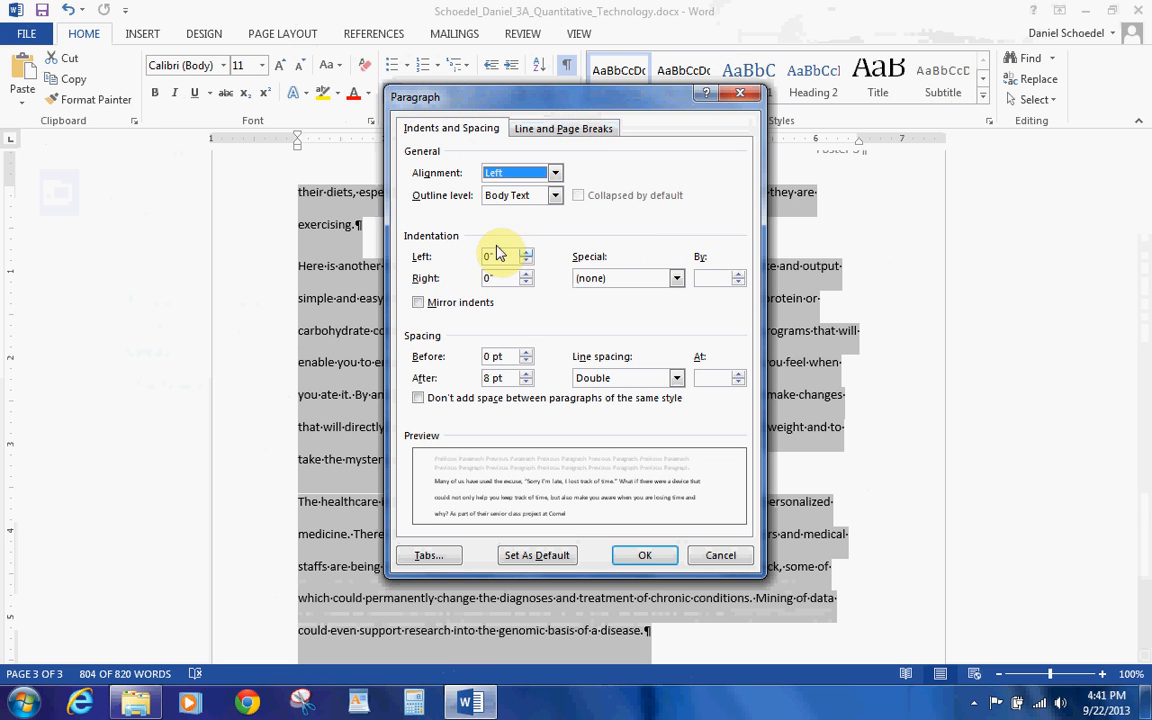
left_click(679, 278)
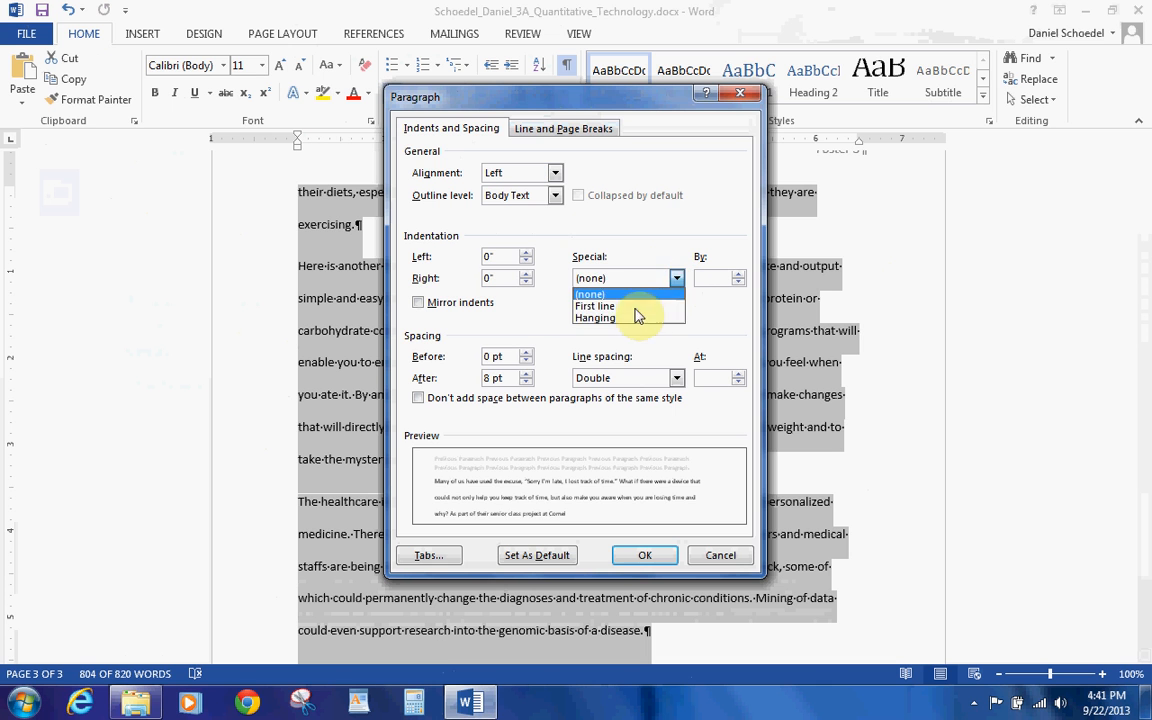
left_click(645, 306)
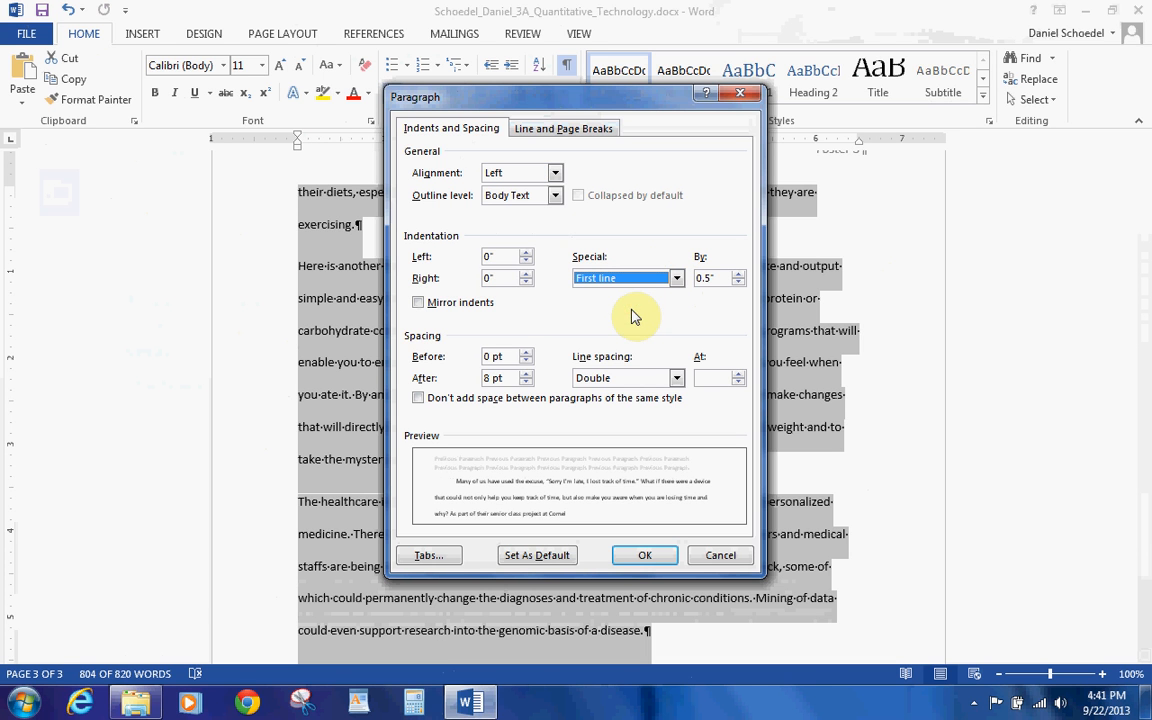
left_click(640, 555)
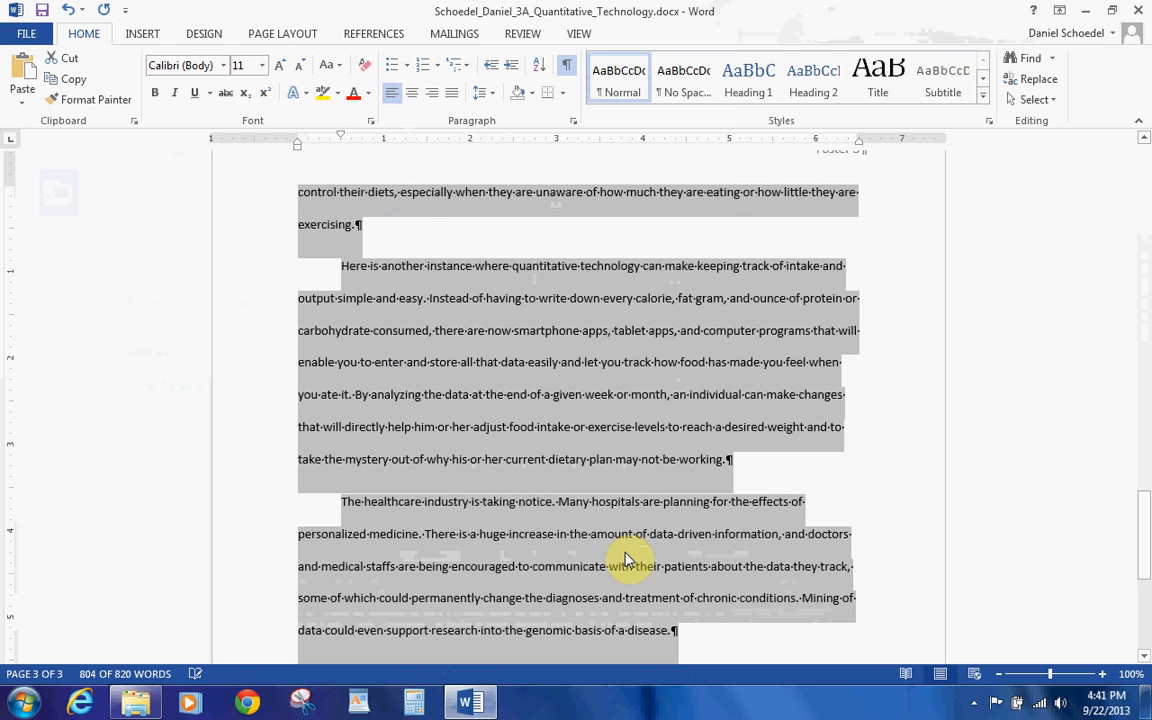
left_click(645, 397)
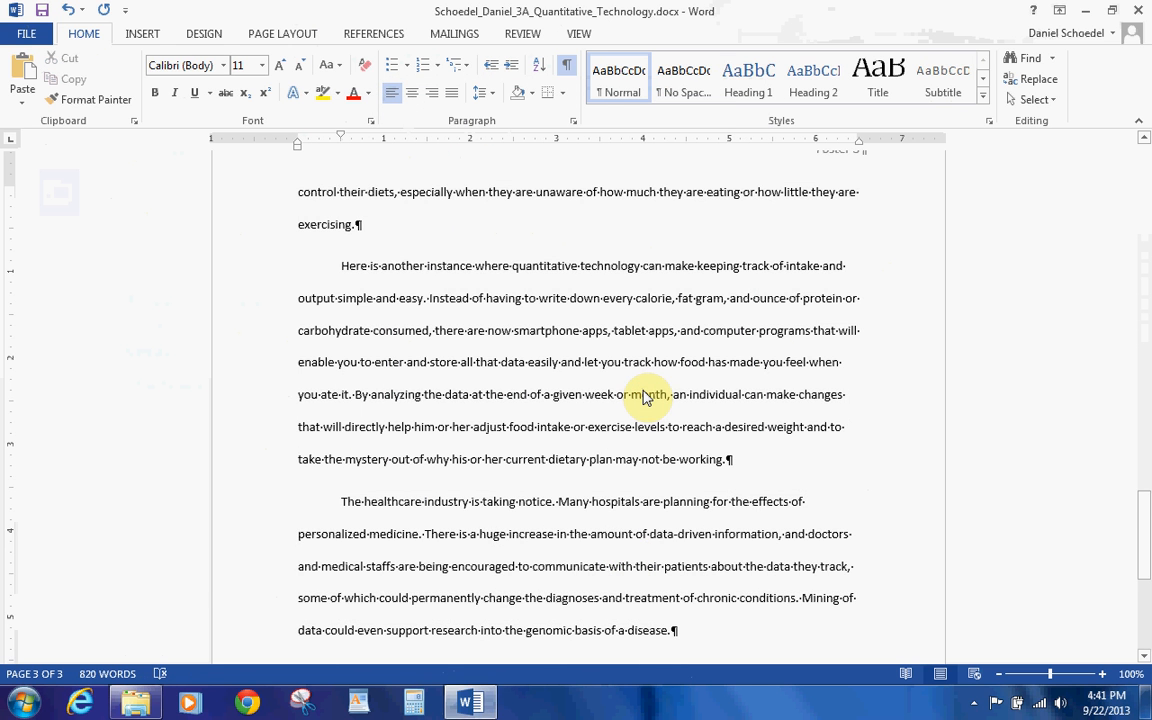
Insert a FileName field without a path in the page footer and close the footer.
scroll(645, 397, "up", 8)
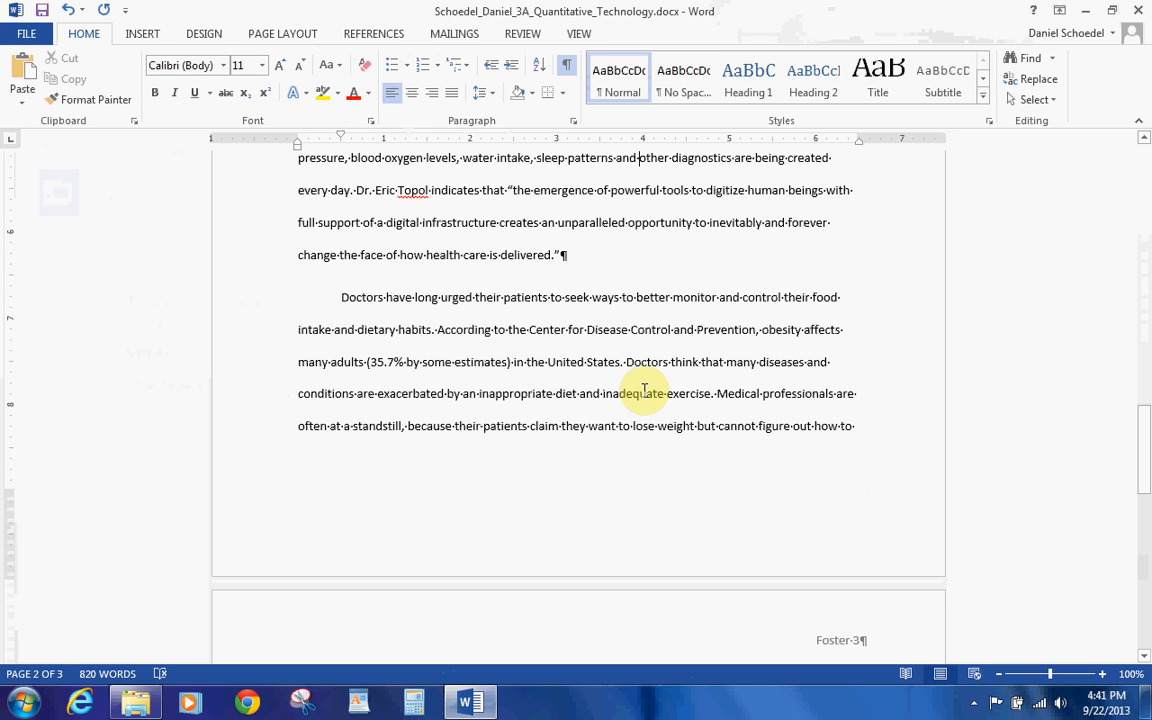
left_click(430, 530)
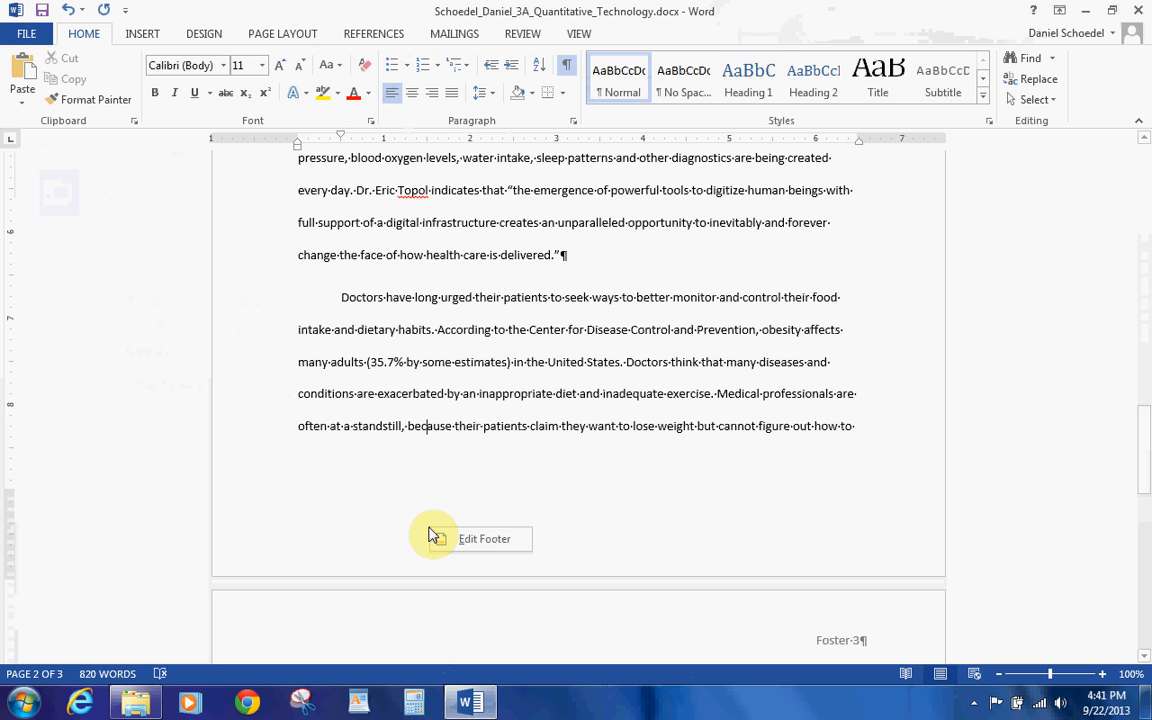
left_click(440, 538)
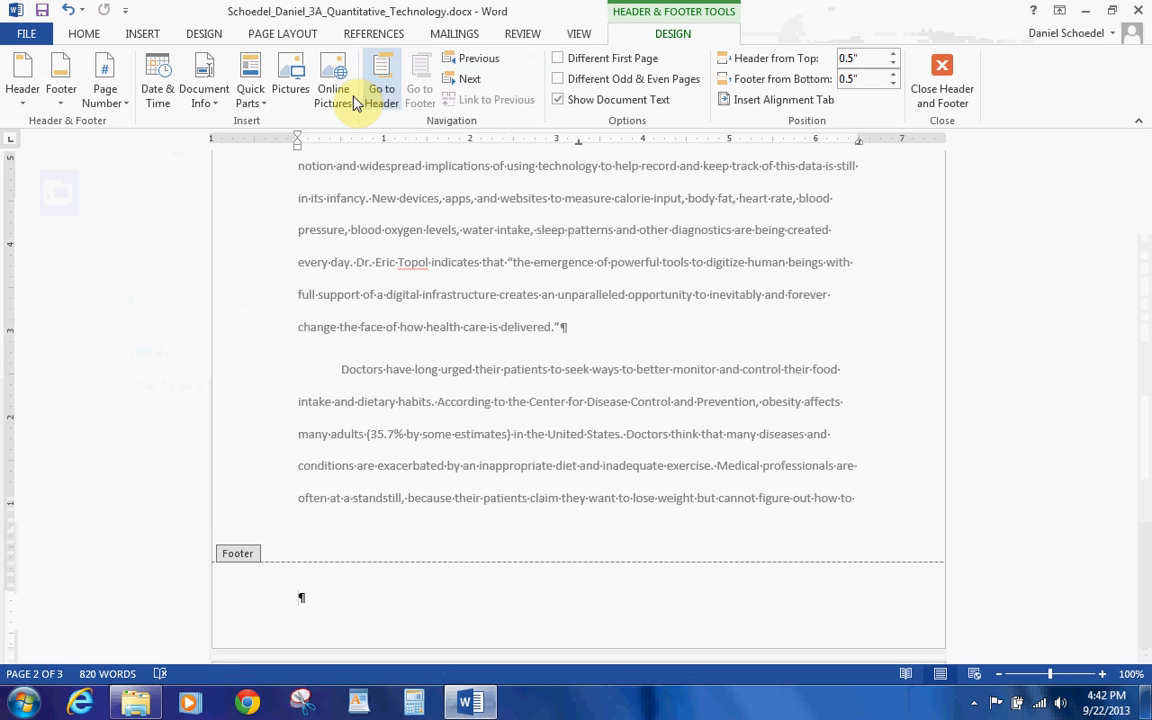
left_click(251, 95)
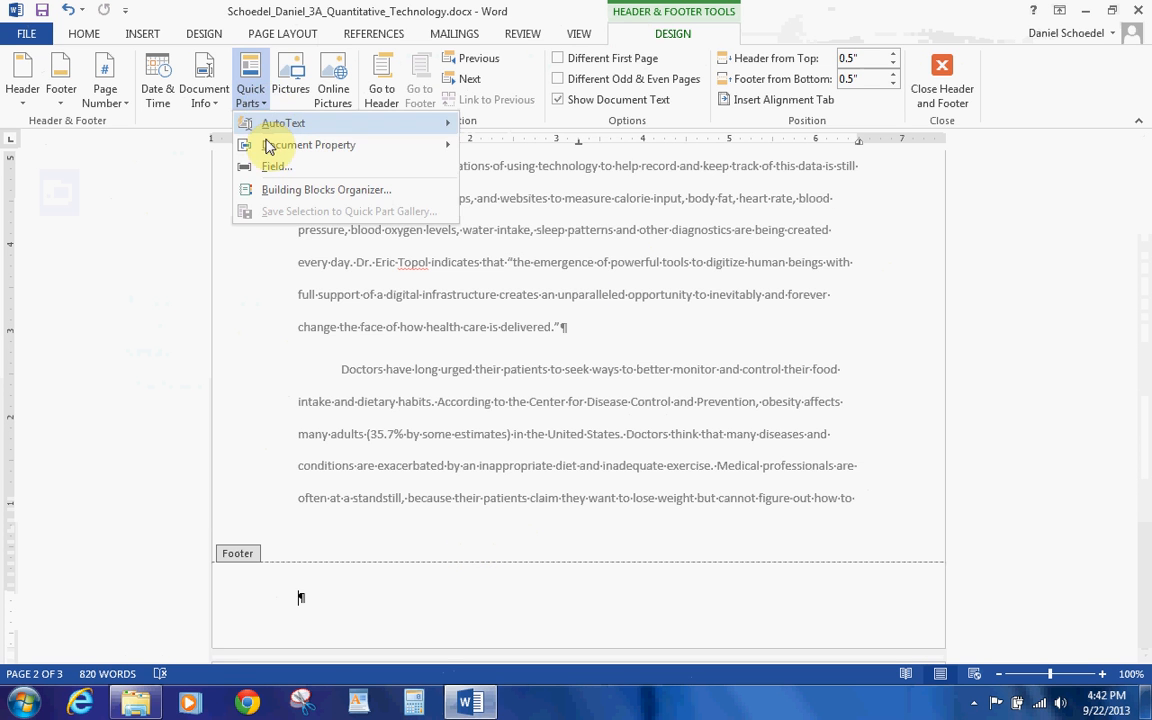
left_click(273, 168)
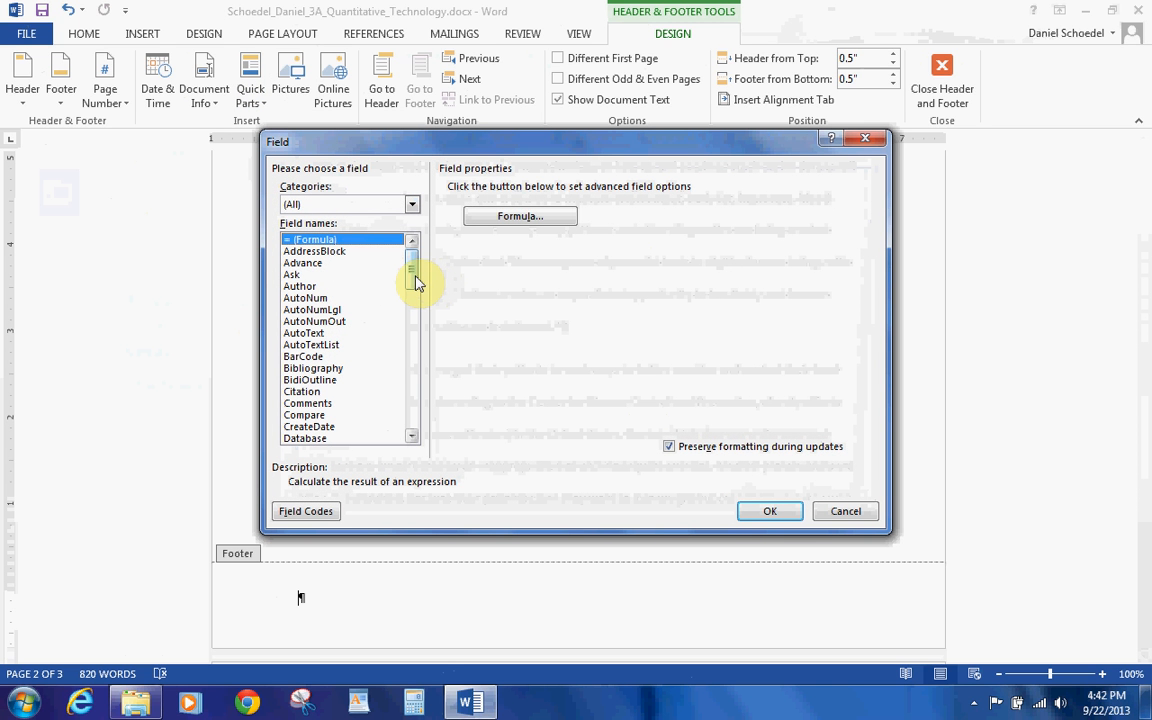
left_click_drag(414, 282, 412, 337)
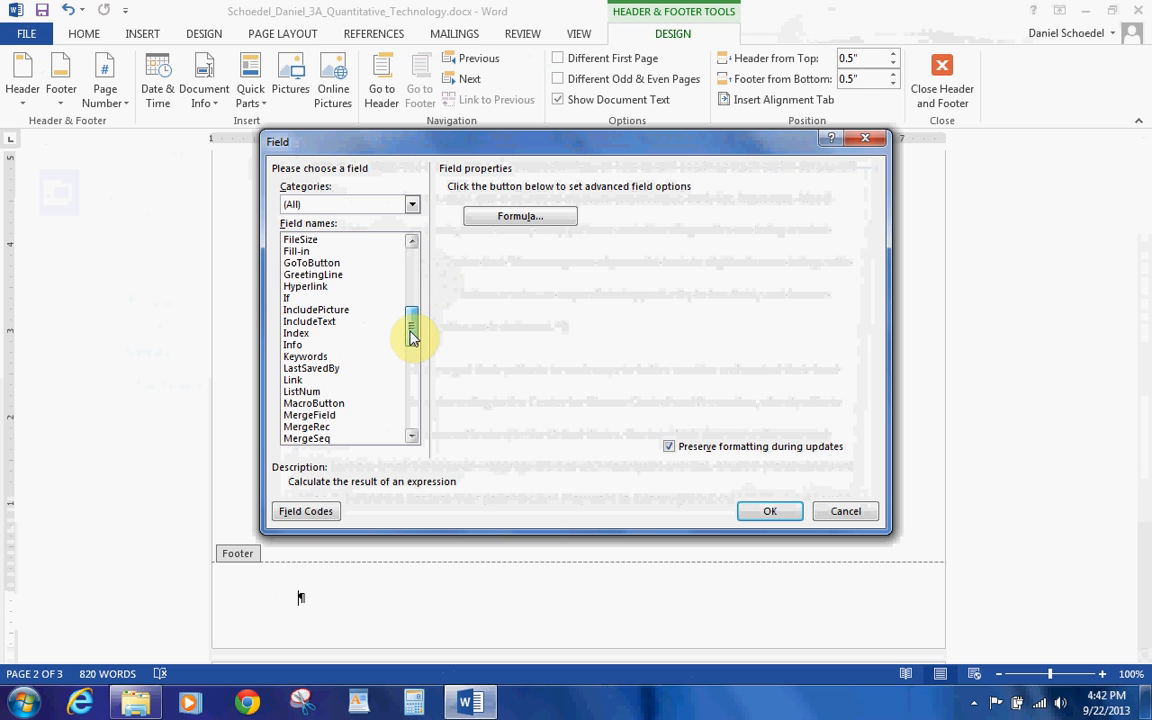
left_click(412, 241)
left_click(368, 240)
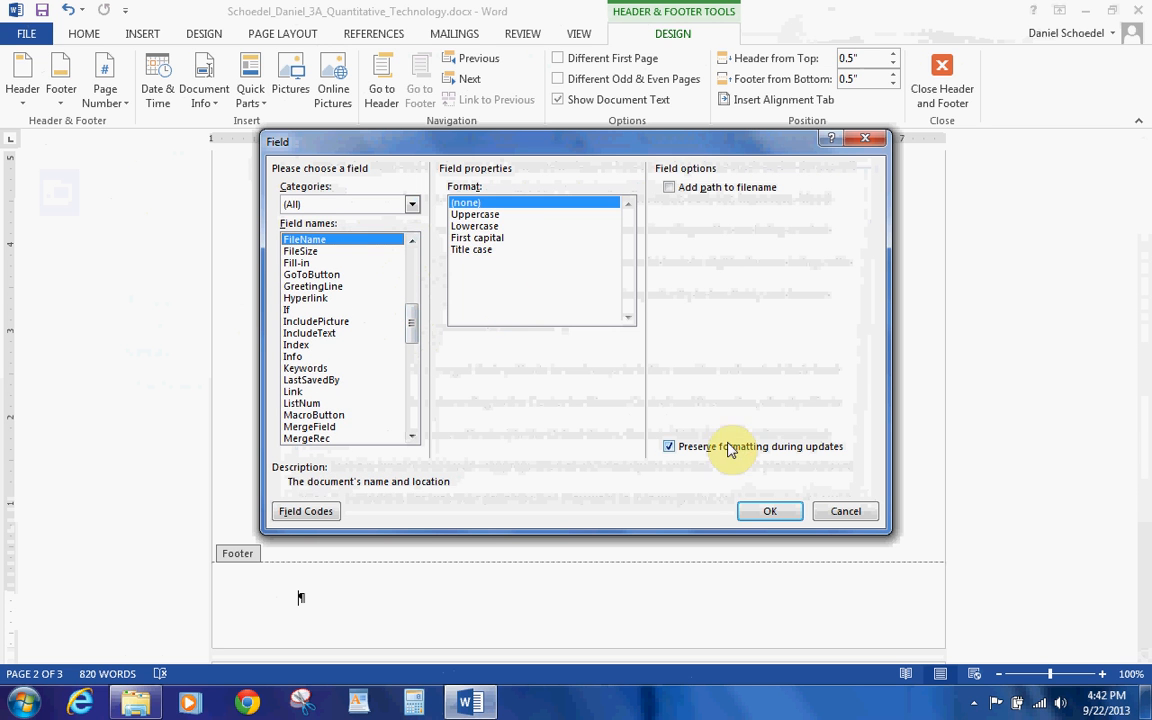
left_click(769, 513)
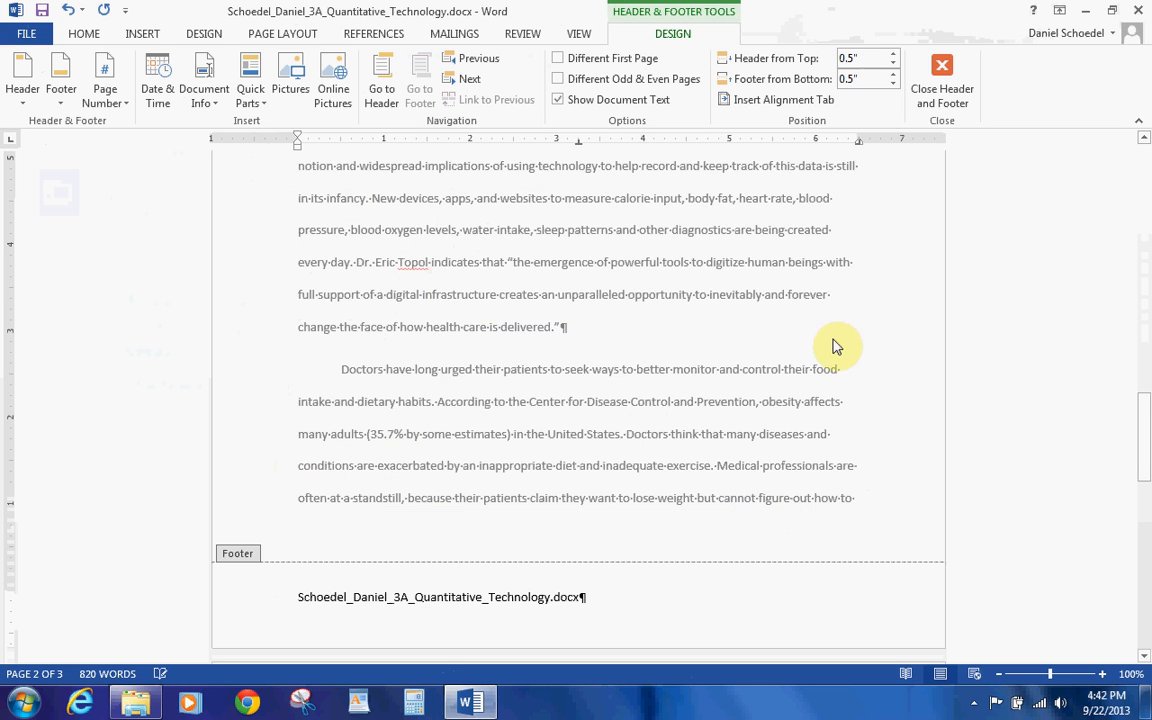
left_click(938, 86)
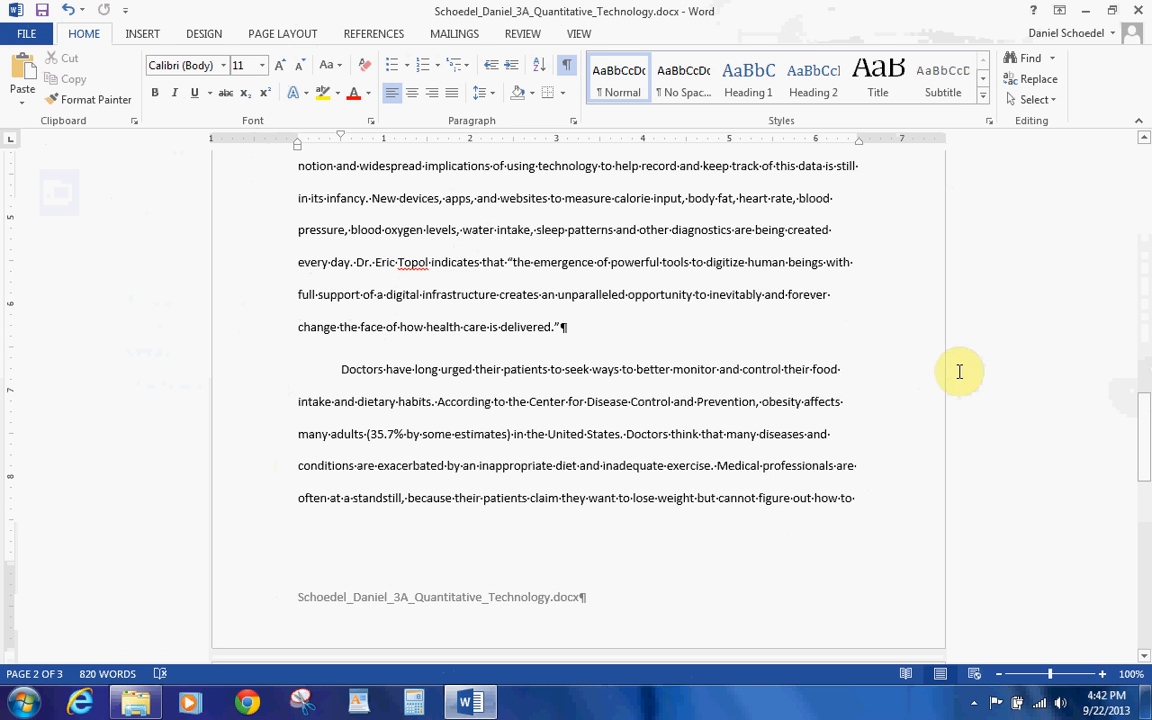
Insert a footnote after the sentence ending "is still in its infancy." in the paragraph beginning "Accurate records and data".
left_click_drag(1144, 468, 1146, 443)
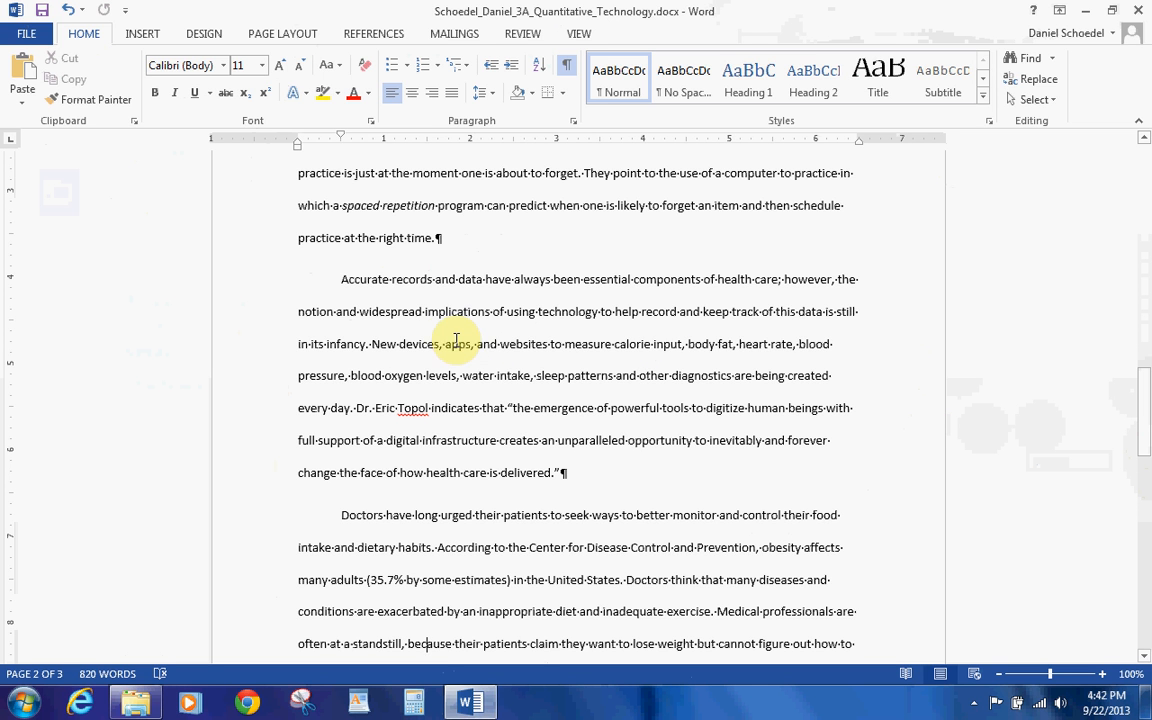
left_click(367, 345)
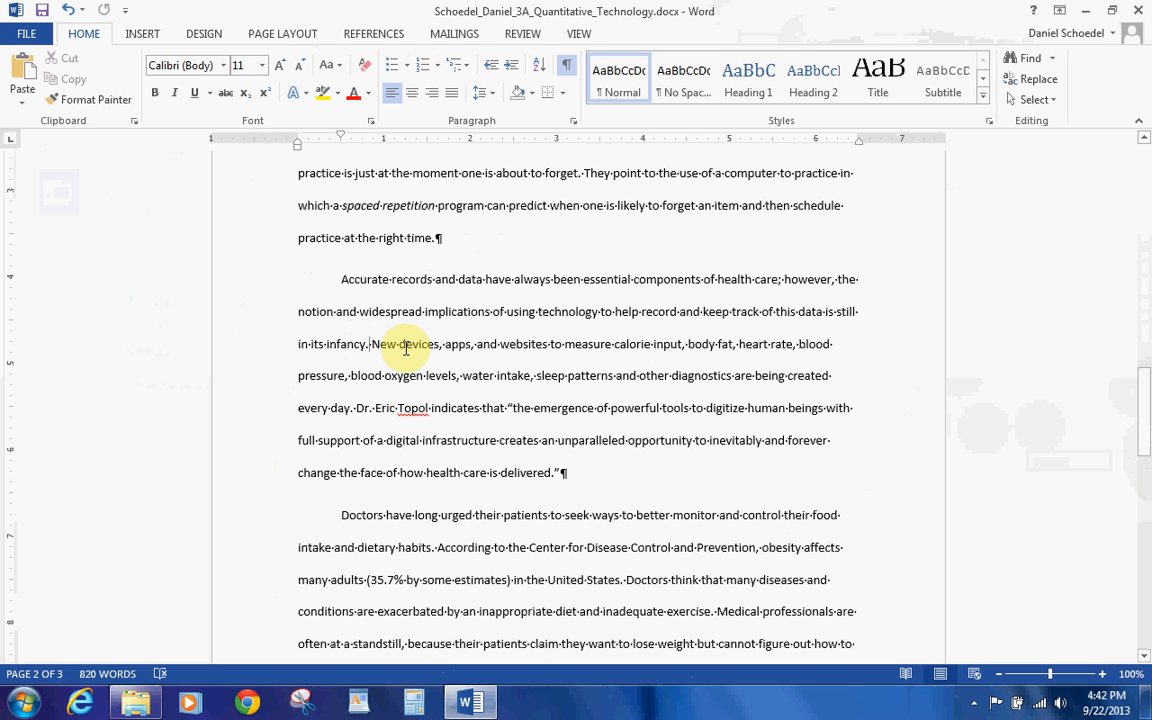
left_click(375, 33)
left_click(182, 85)
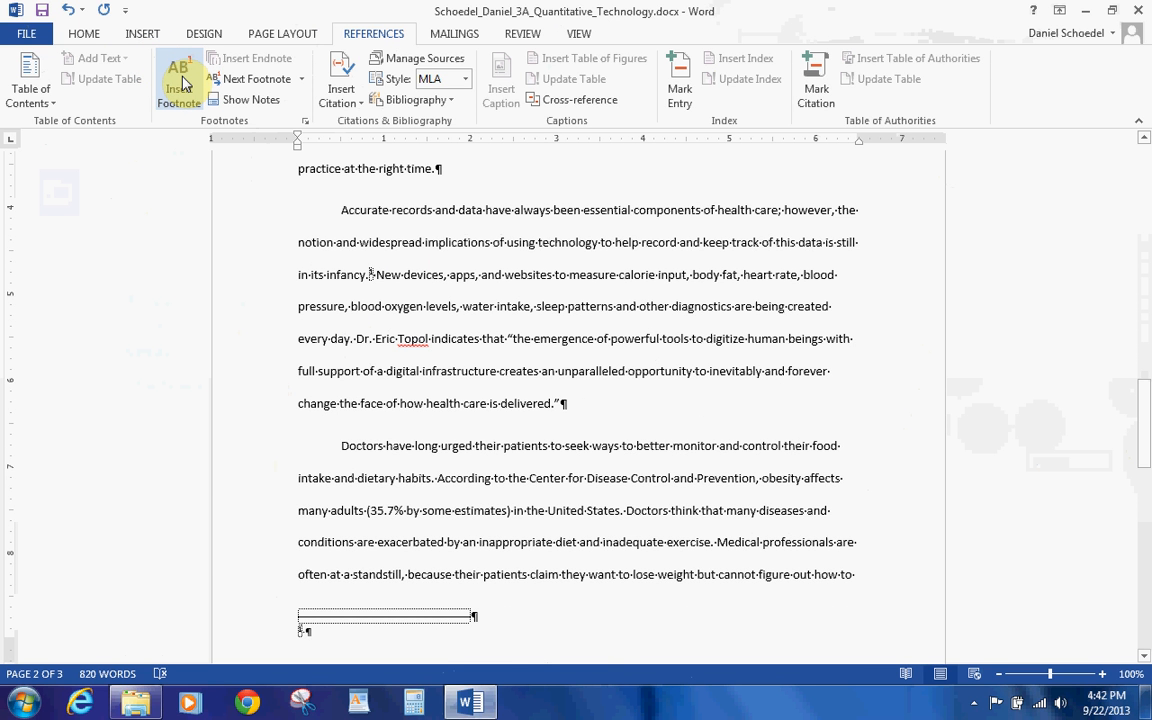
Begin the new footnote's text with "The U.S. Department of Health and Human Services indicates that the widespread use of Health".
type("The")
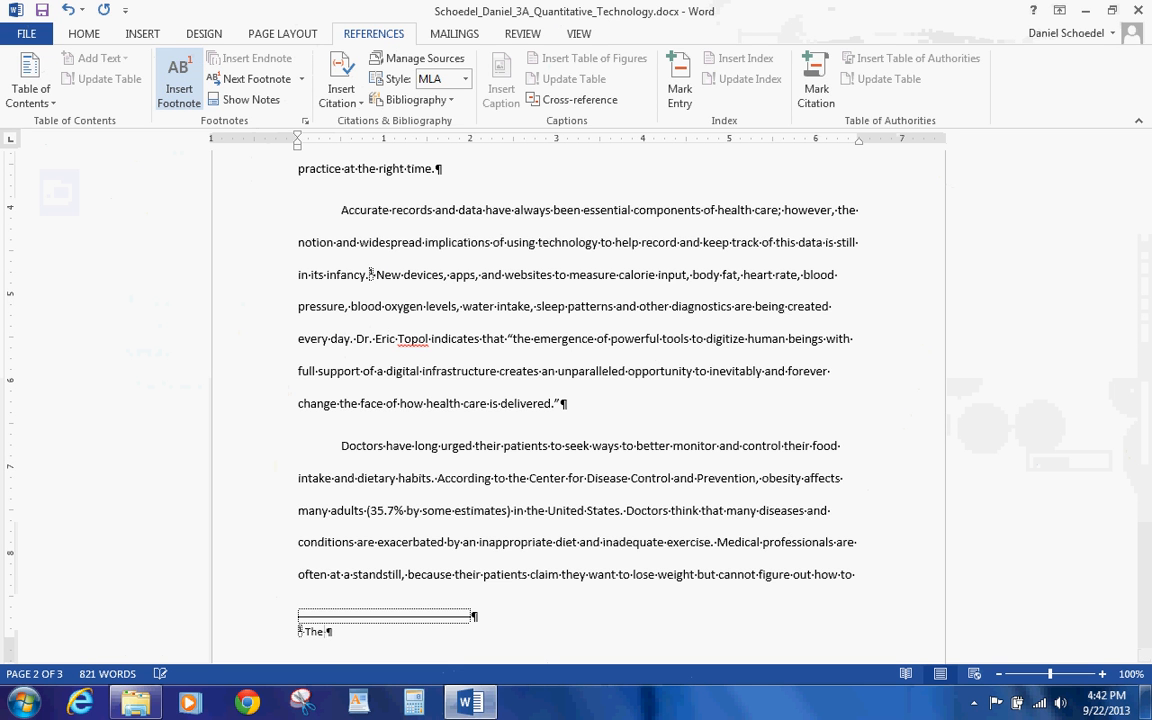
type(" U.S. Department of Heal")
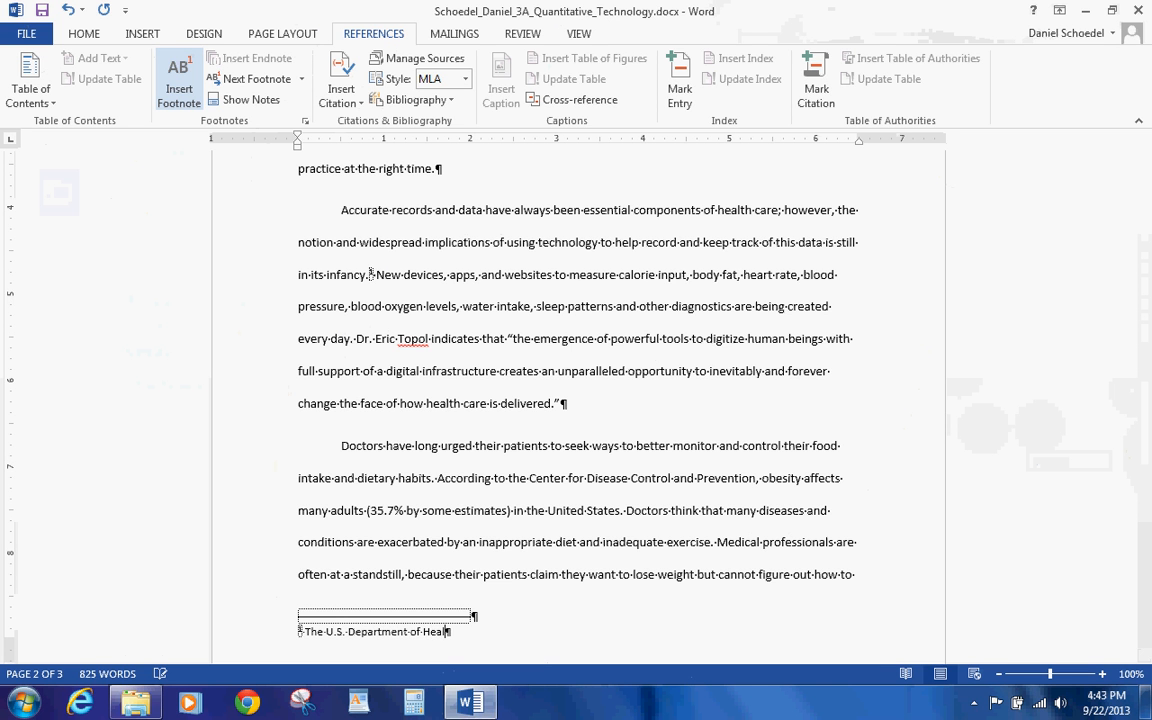
type("th and Human Services")
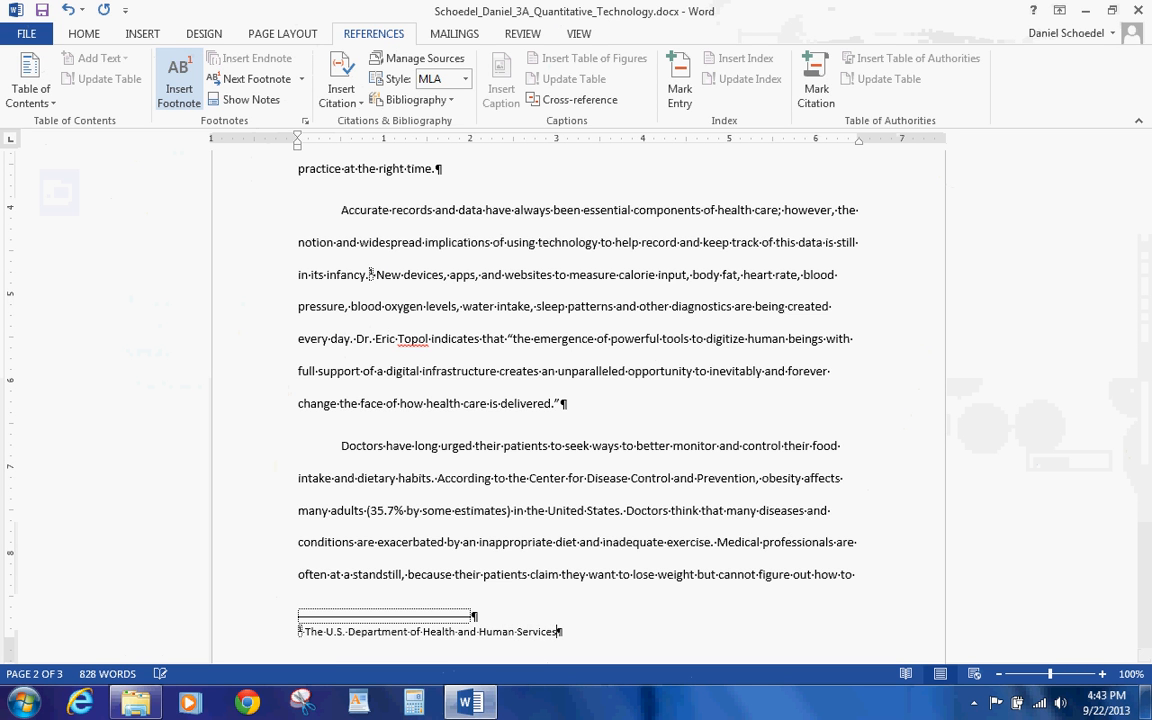
type(" indicates that the widespread use of Health")
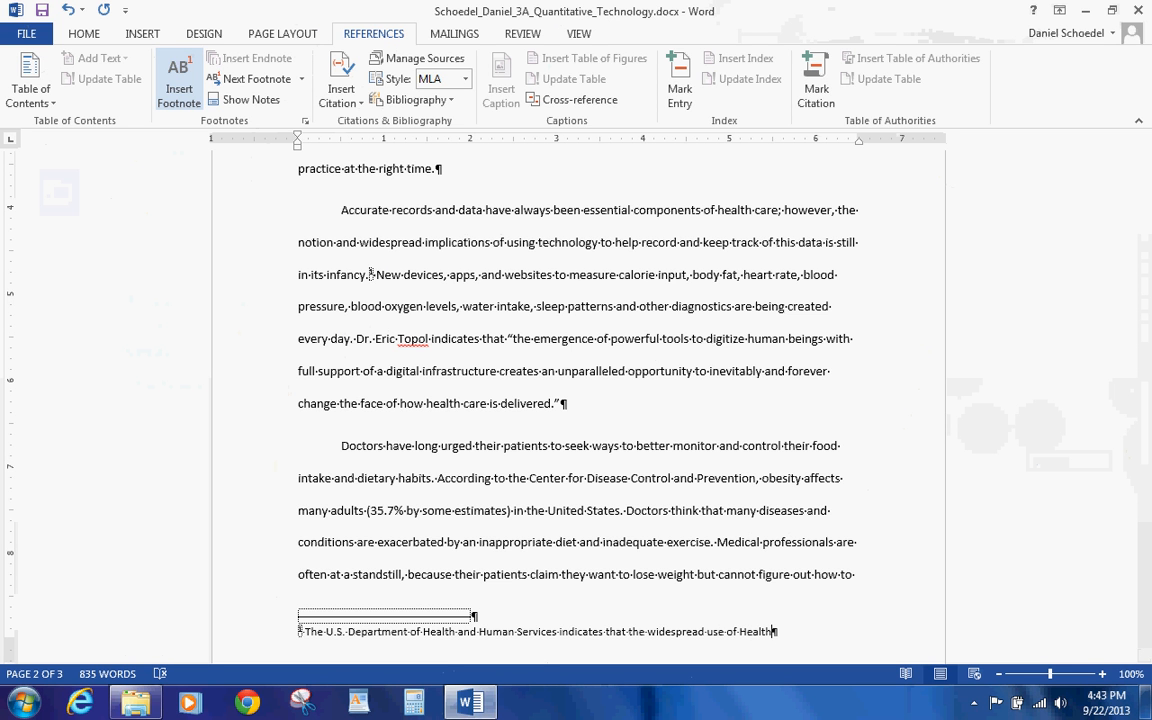
Complete the footnote sentence with "Information Technology will improve the quality of health care and prevent medical errors.".
type(" Information Technology")
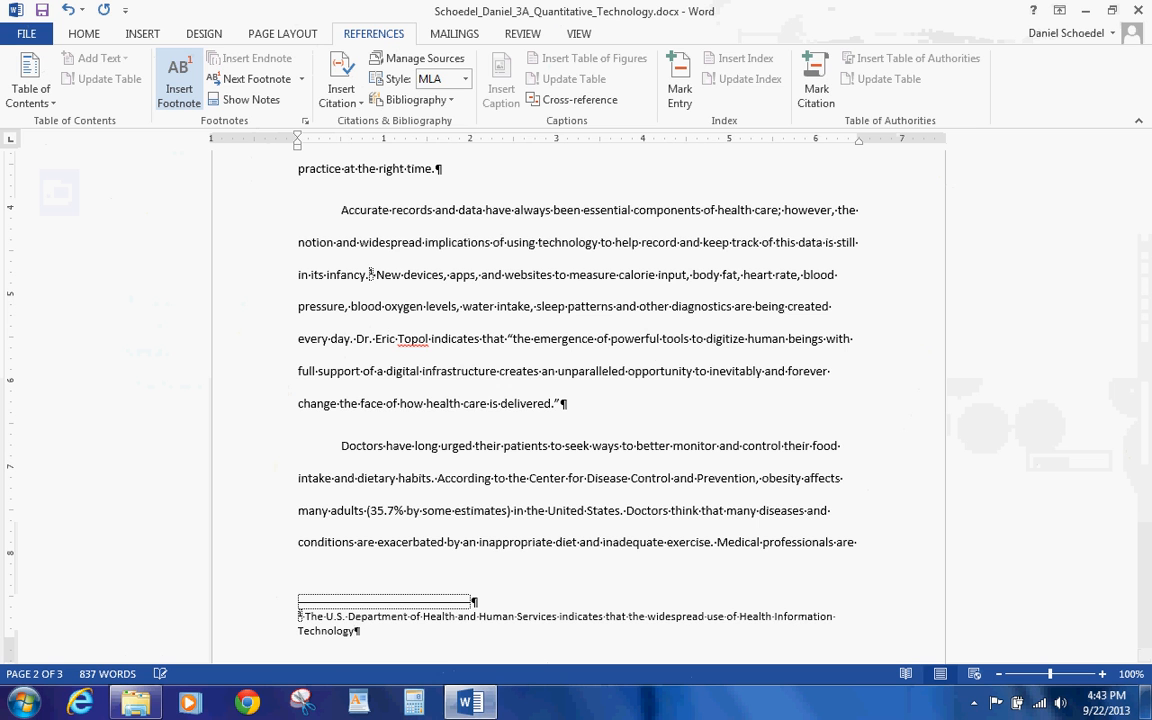
type(" will improve the q")
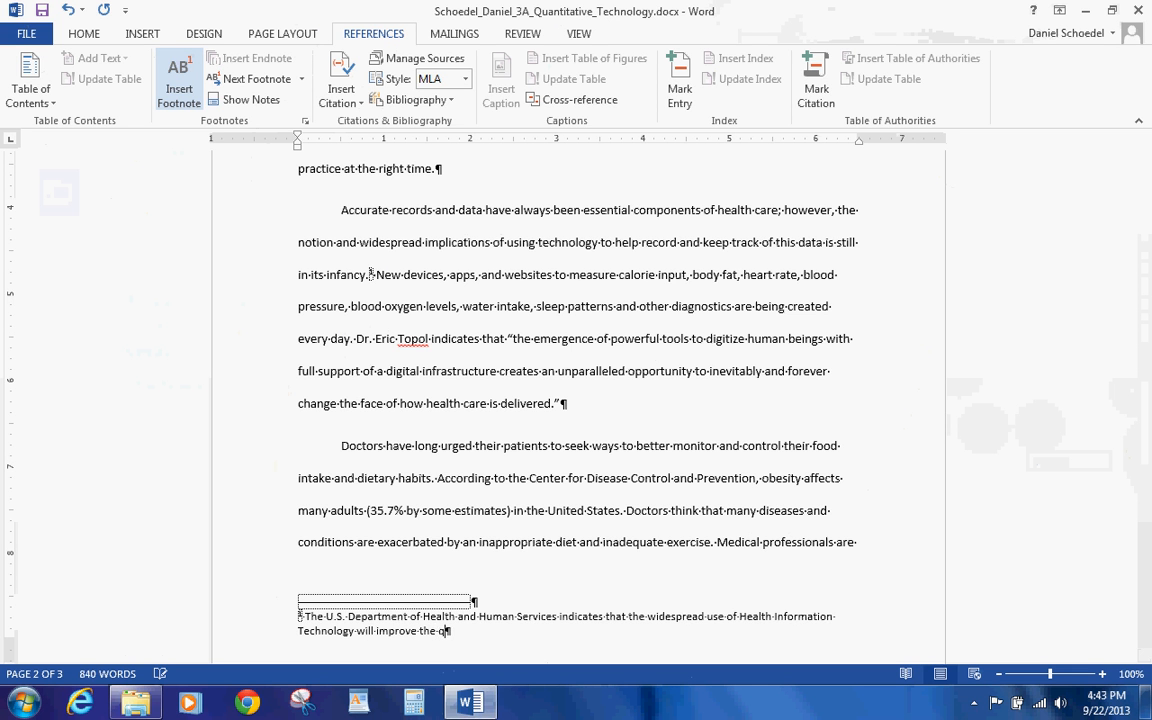
type("uality.of health care and prevent medical errors.")
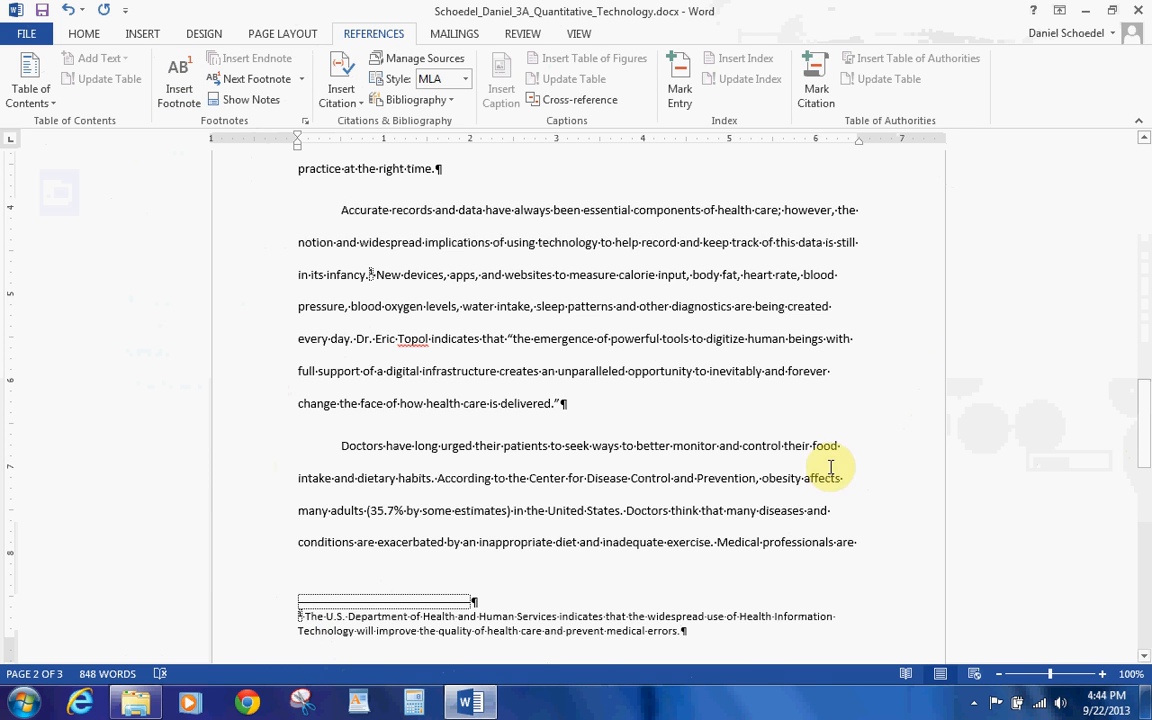
Insert a footnote at the end of the first body paragraph, after "as opposed to actual time.".
left_click_drag(1143, 421, 1143, 222)
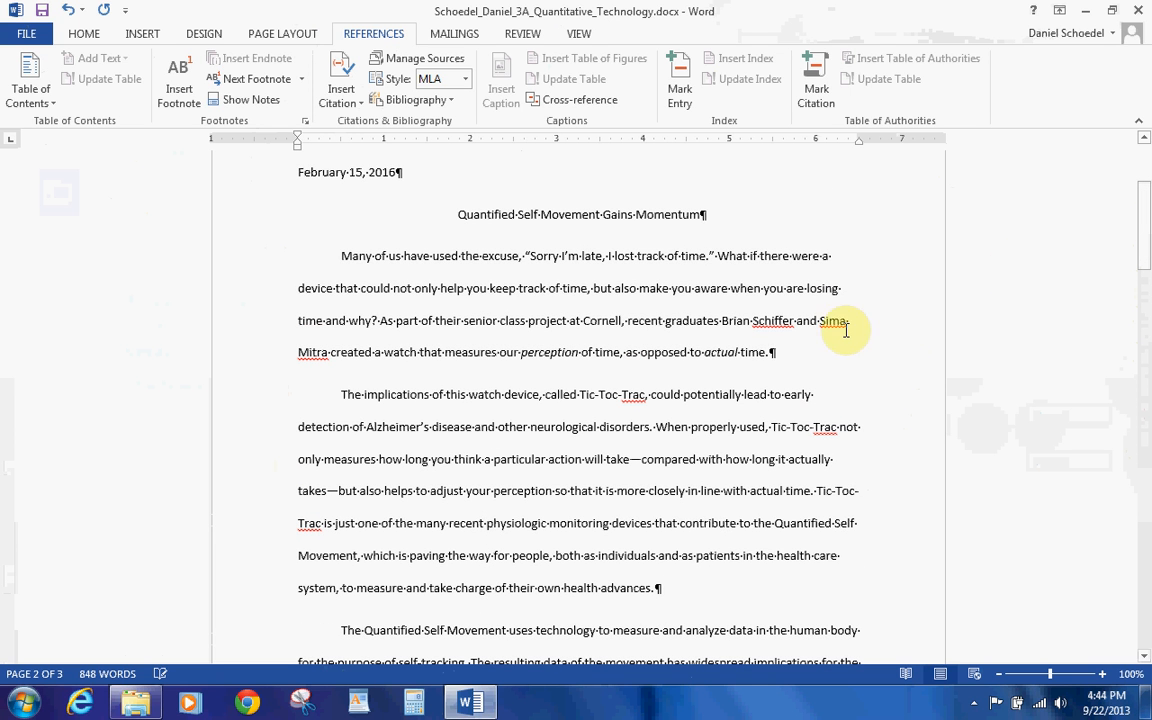
left_click(768, 353)
left_click(183, 94)
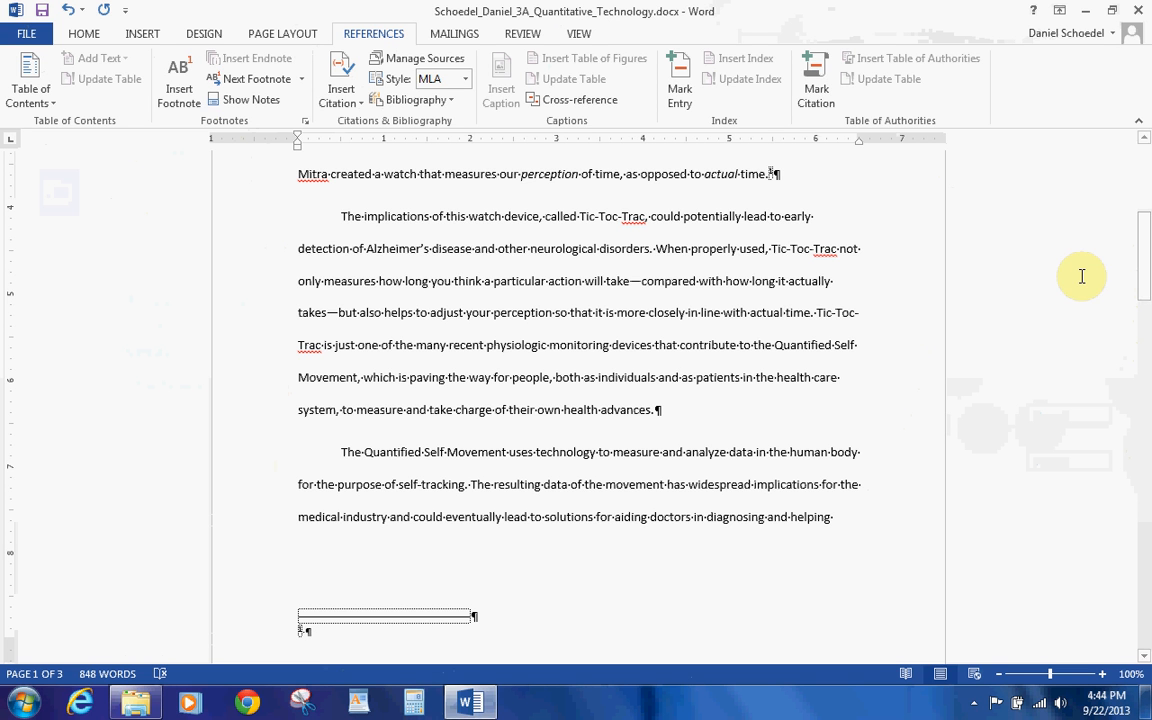
Enter "Organizations such as airlines and the military could benefit because many employees are involved in time sensitive" in the footnote, with "sensitive" spelled correctly.
type("Org")
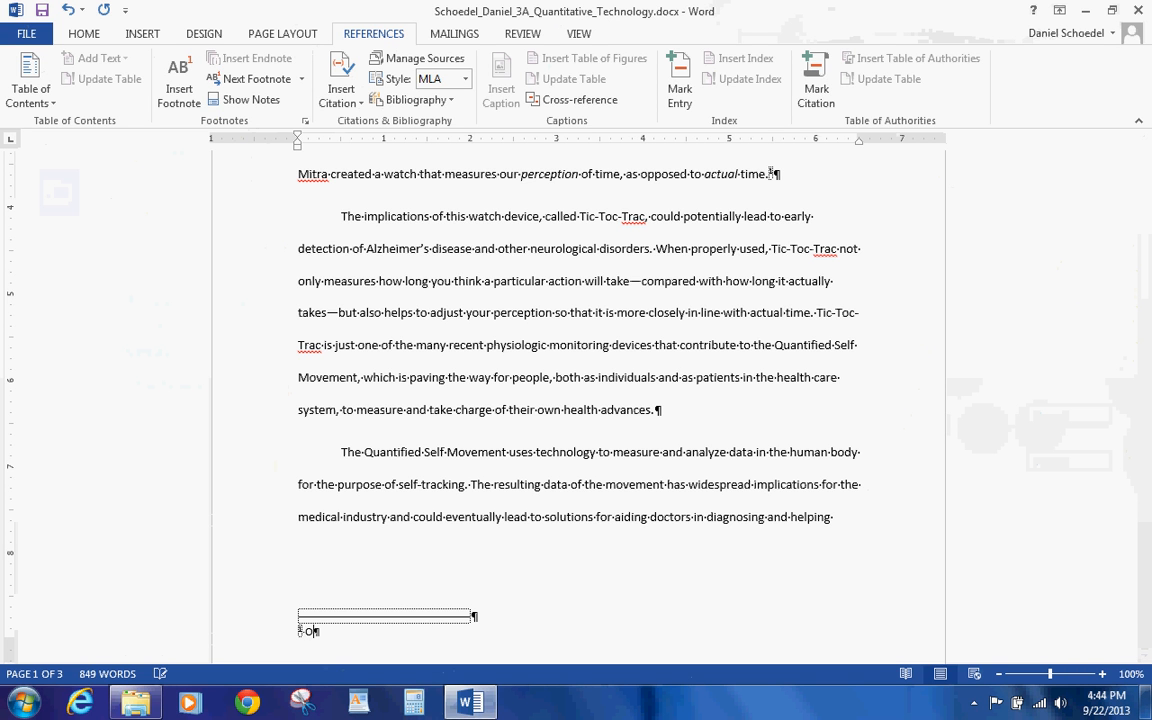
type("anizations such a")
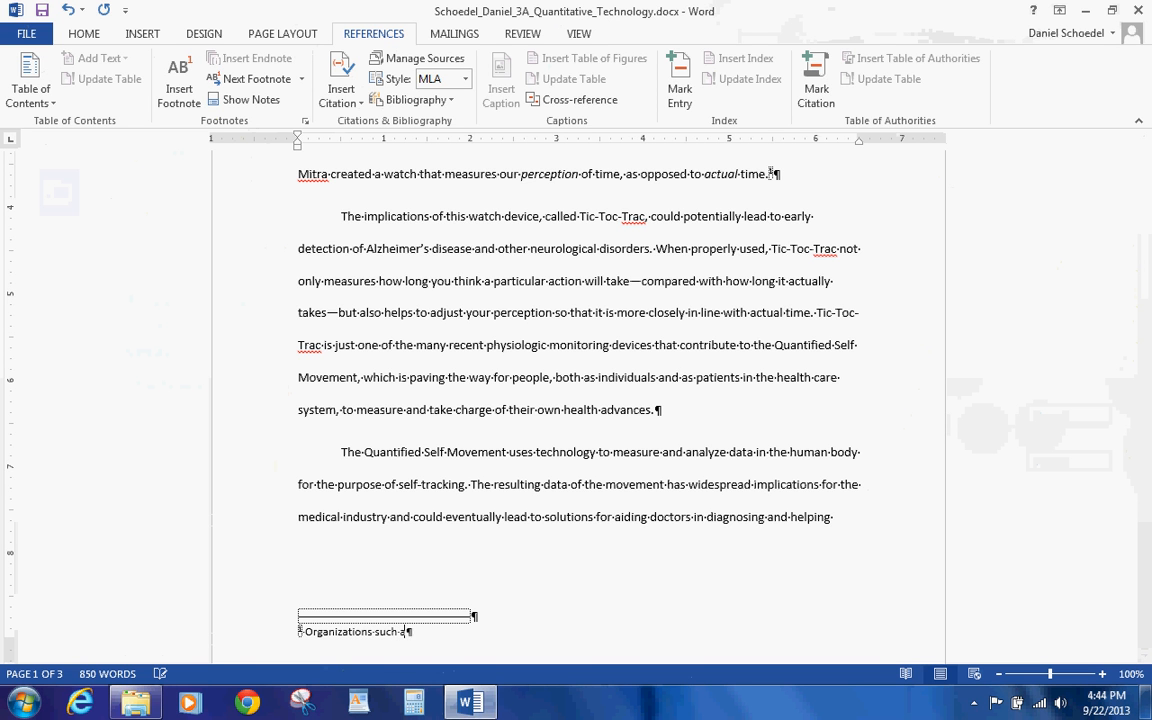
type("s airlines and the military could benefit")
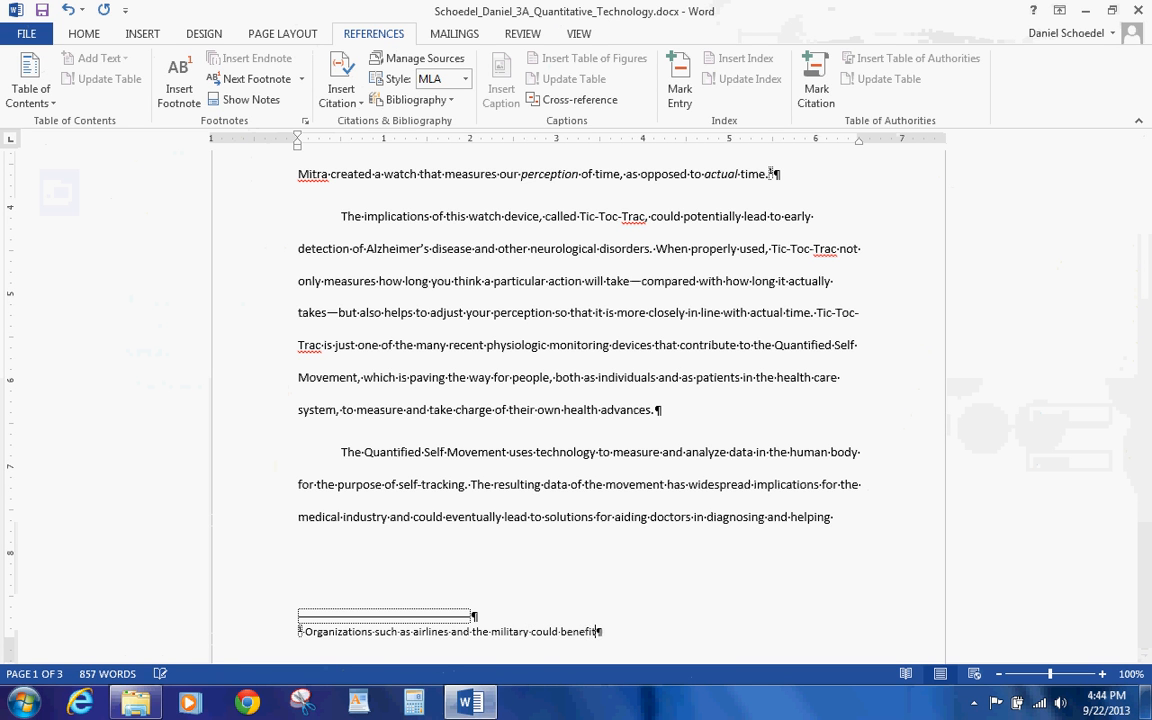
type(" because many employees")
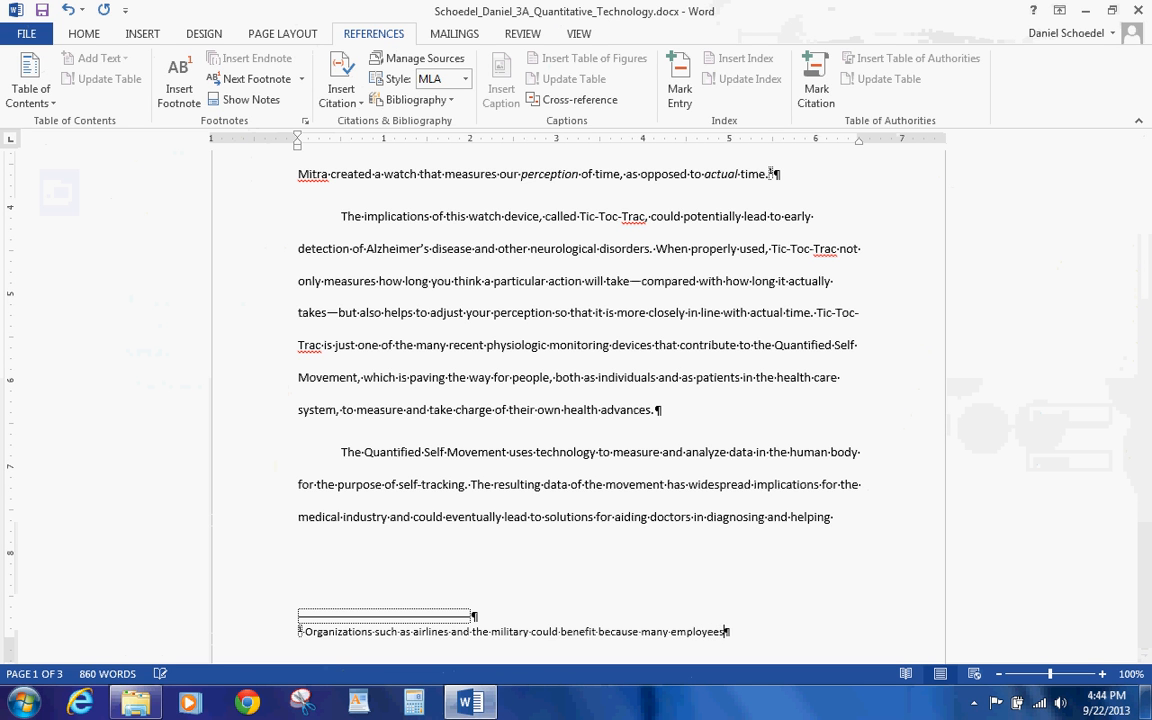
type(" are involved in tim")
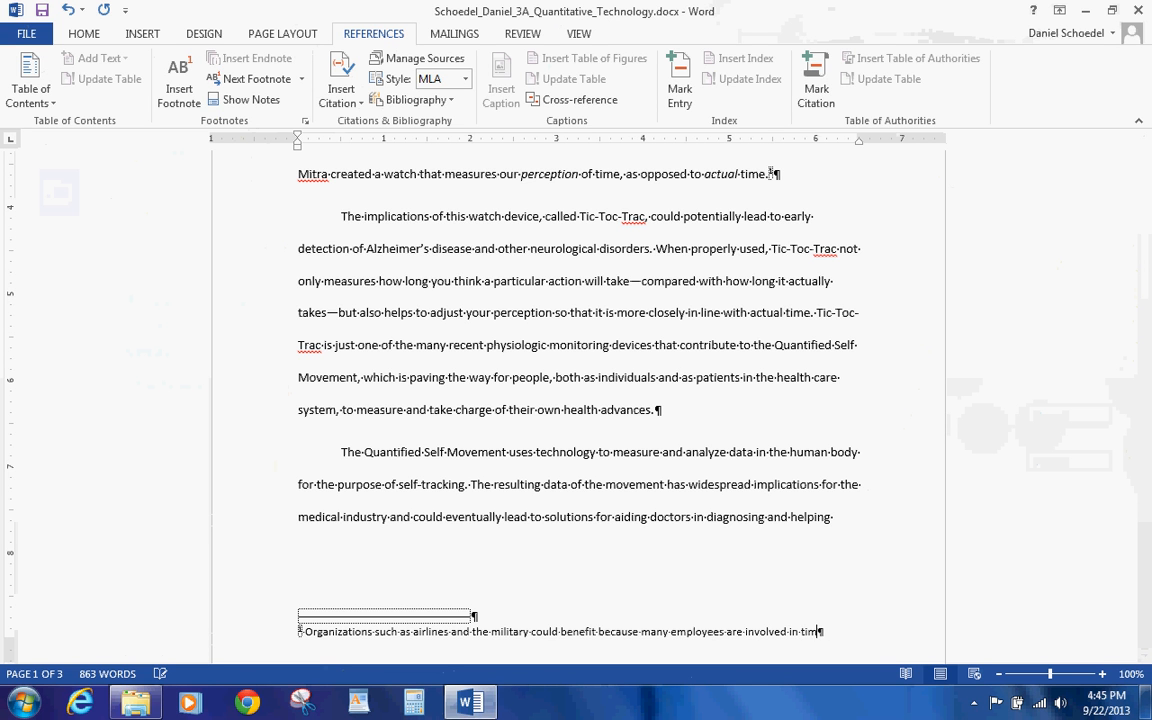
type("e senstivie.")
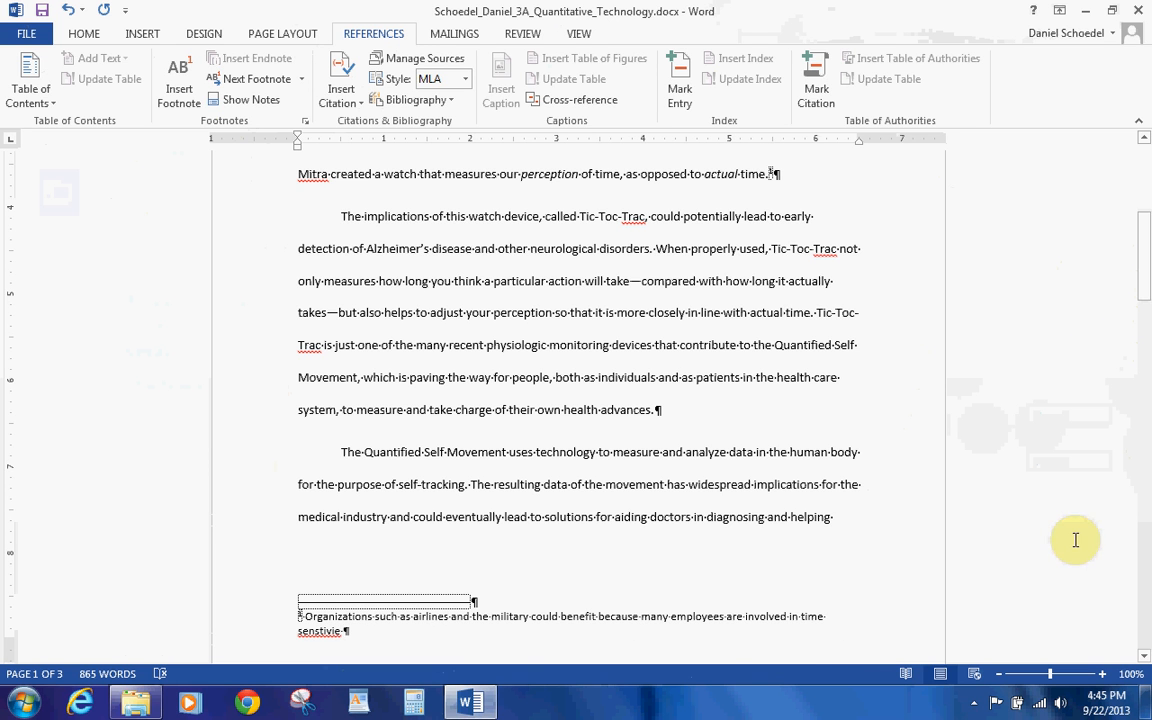
right_click(316, 632)
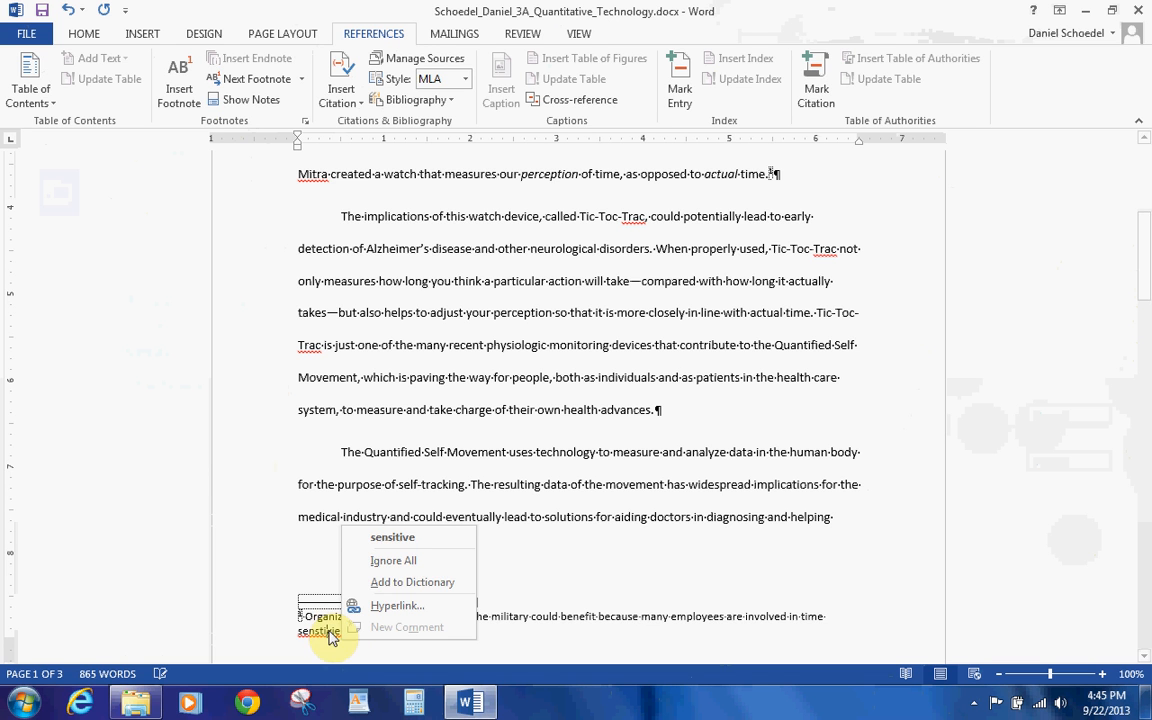
left_click(402, 537)
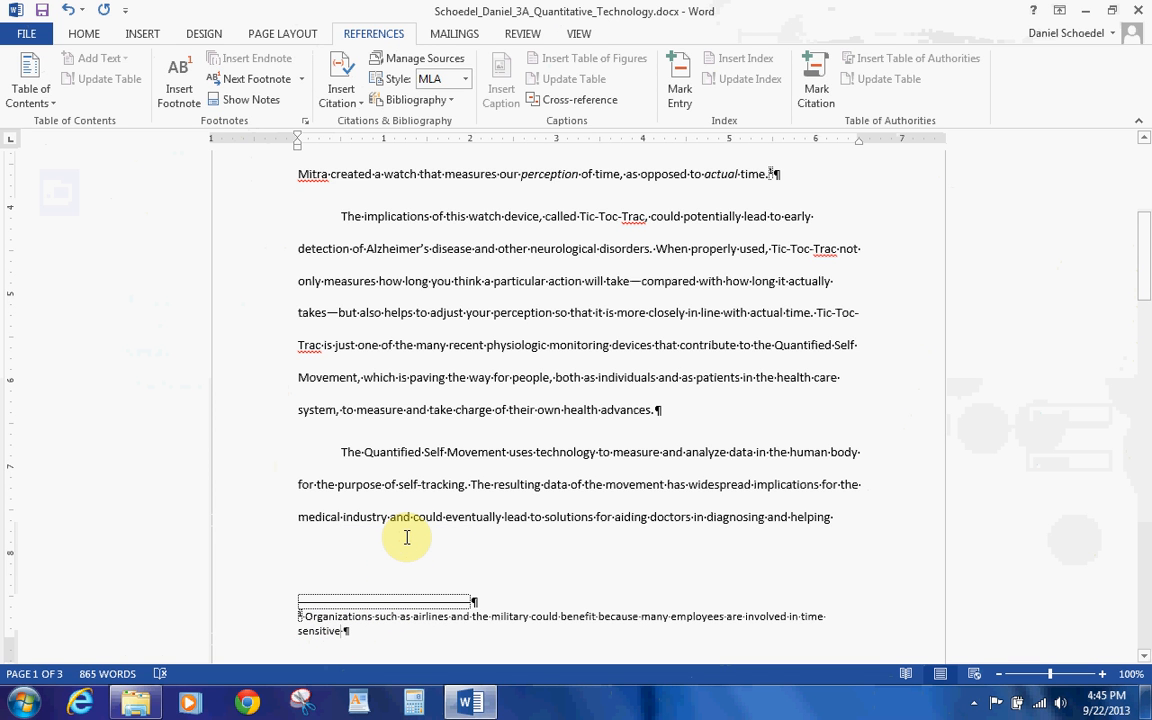
Continue the footnote with "operations, where errors", including a space after the comma.
type("operations,where errors")
key("Left")
key("Left")
key("Left")
key("Left")
key("Left")
key("Left")
key("Left")
key("Left")
key("Left")
key("Left")
key("Left")
key("Left")
key("Left")
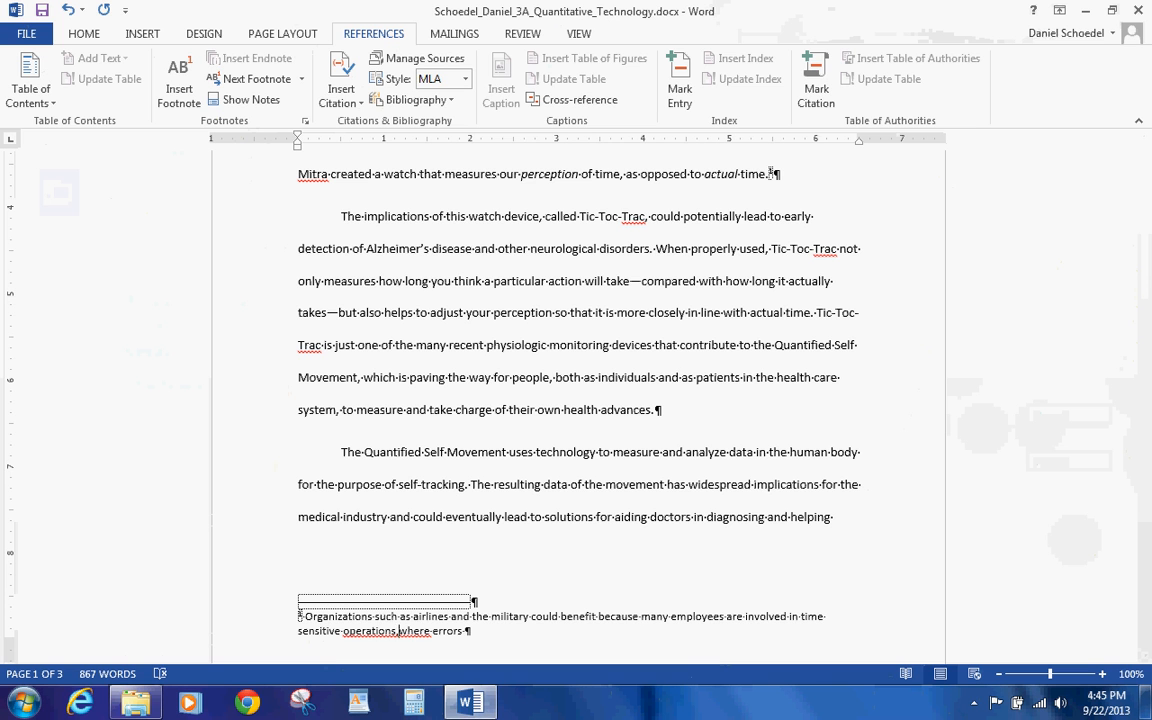
key("Left")
key("Left")
key("Left")
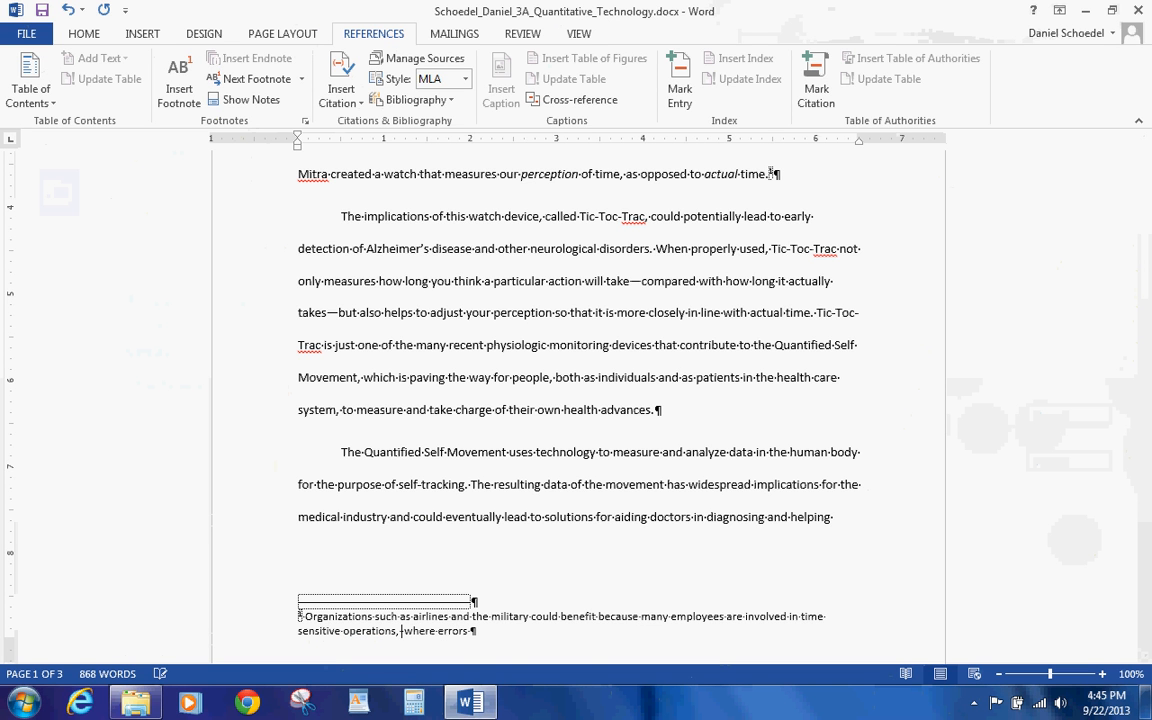
Finish the footnote sentence with "can have catastrophic consequences.".
key("Right")
key("Right")
key("Right")
key("Right")
key("Right")
key("Right")
key("Right")
key("Right")
key("Right")
key("Right")
key("Right")
key("Right")
type("can have a")
key("BackSpace")
key("BackSpace")
type("c")
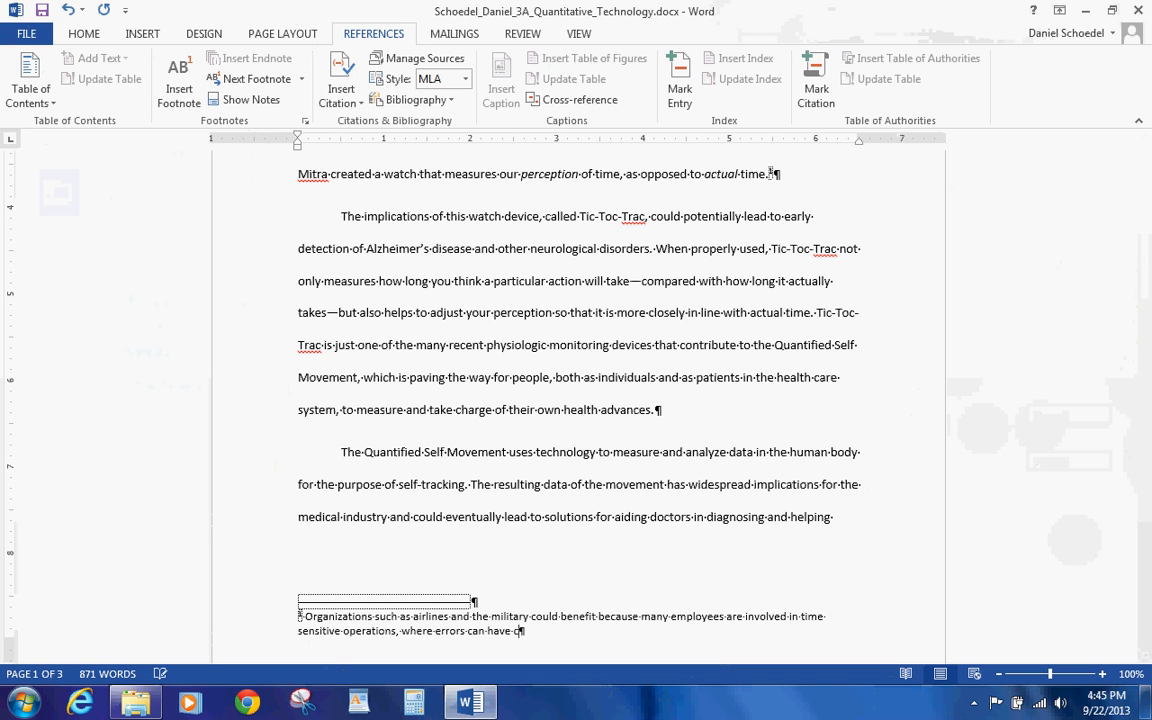
type("atastrophic consequence")
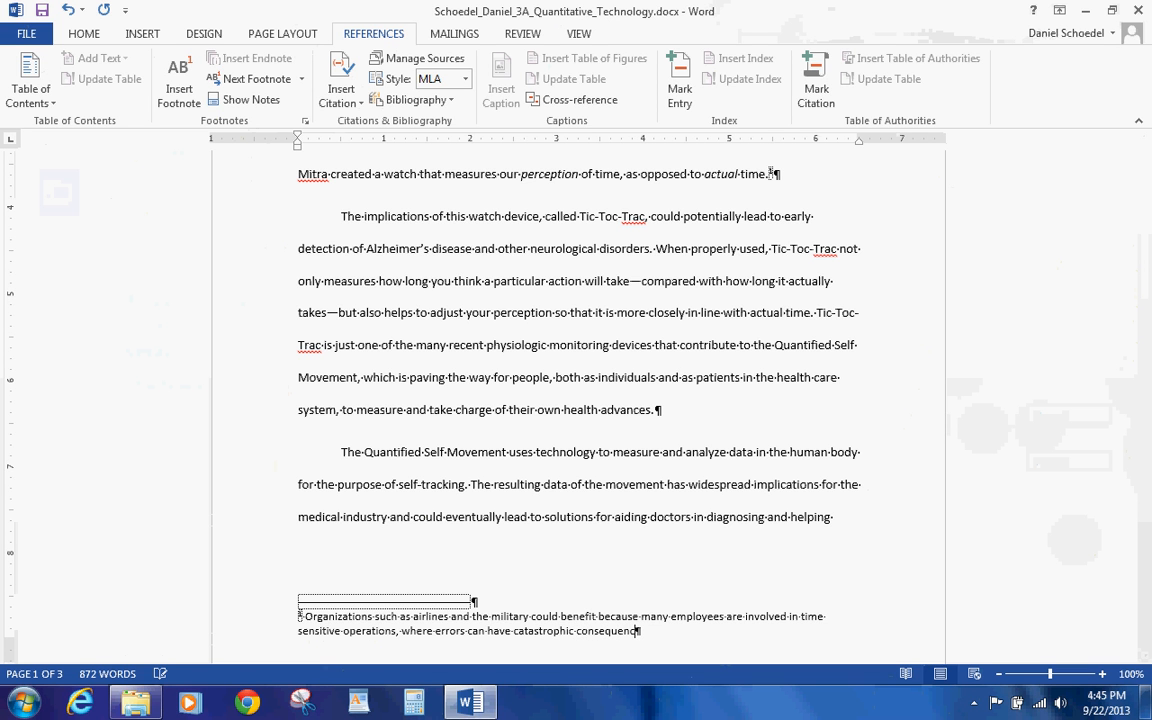
type("s.")
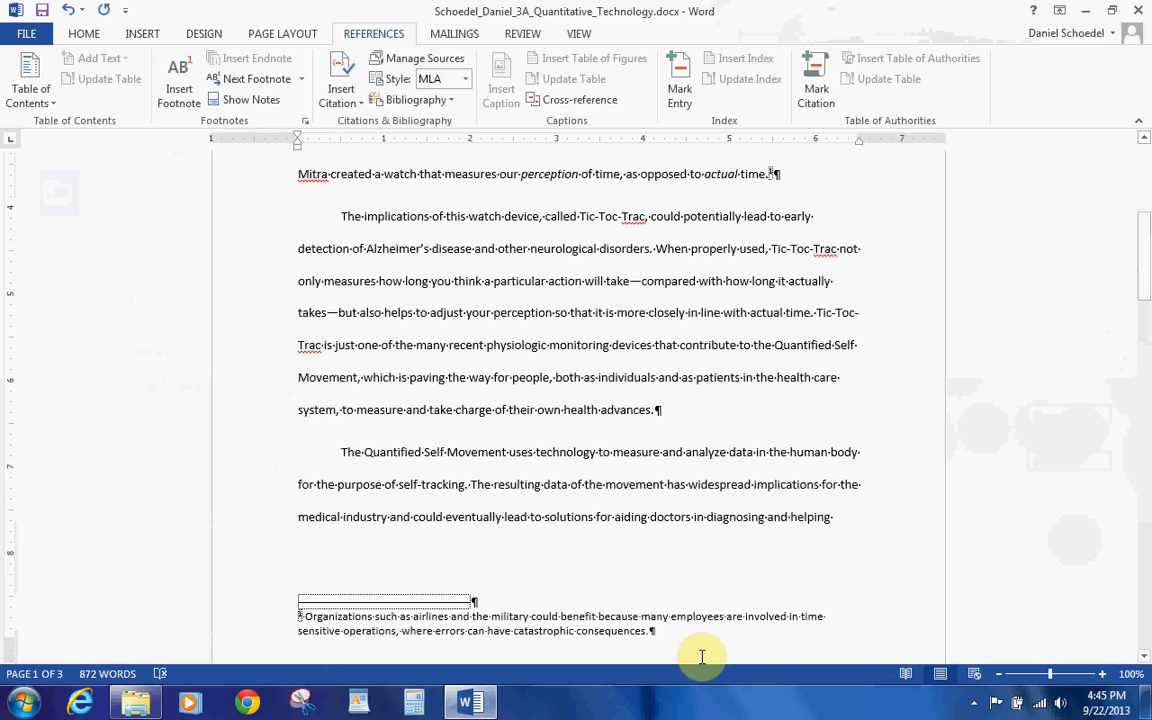
Modify the Footnote Text style to use font size 11.
right_click(602, 619)
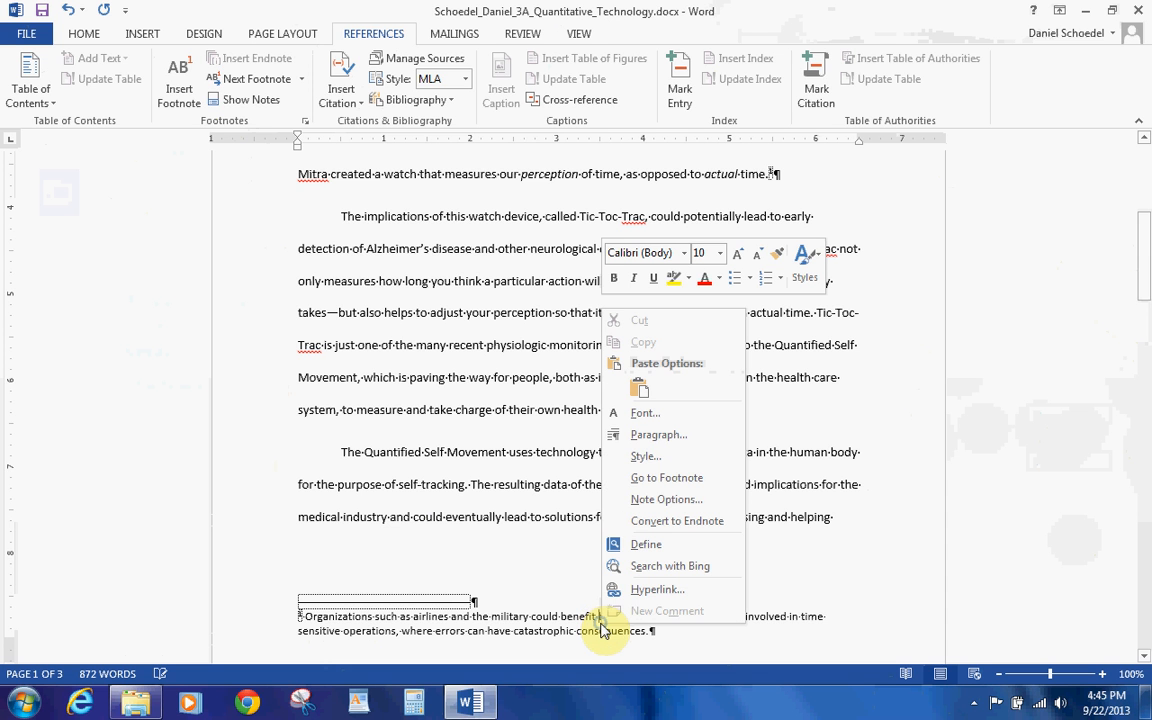
left_click(650, 458)
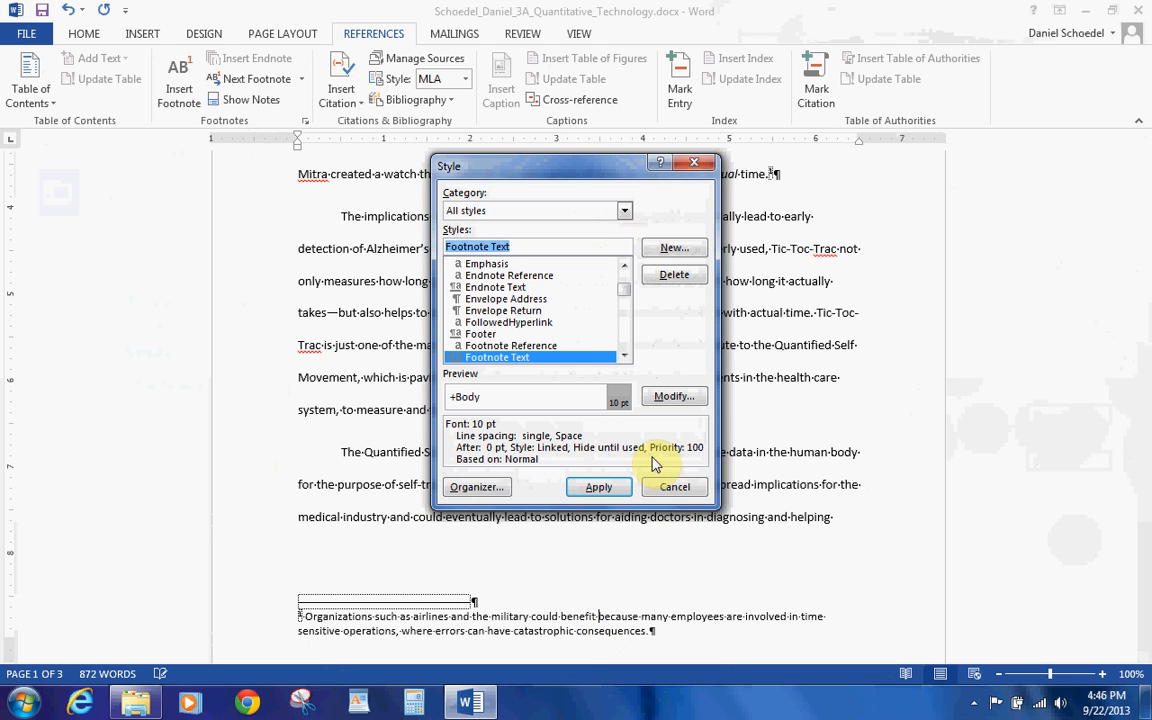
left_click(676, 397)
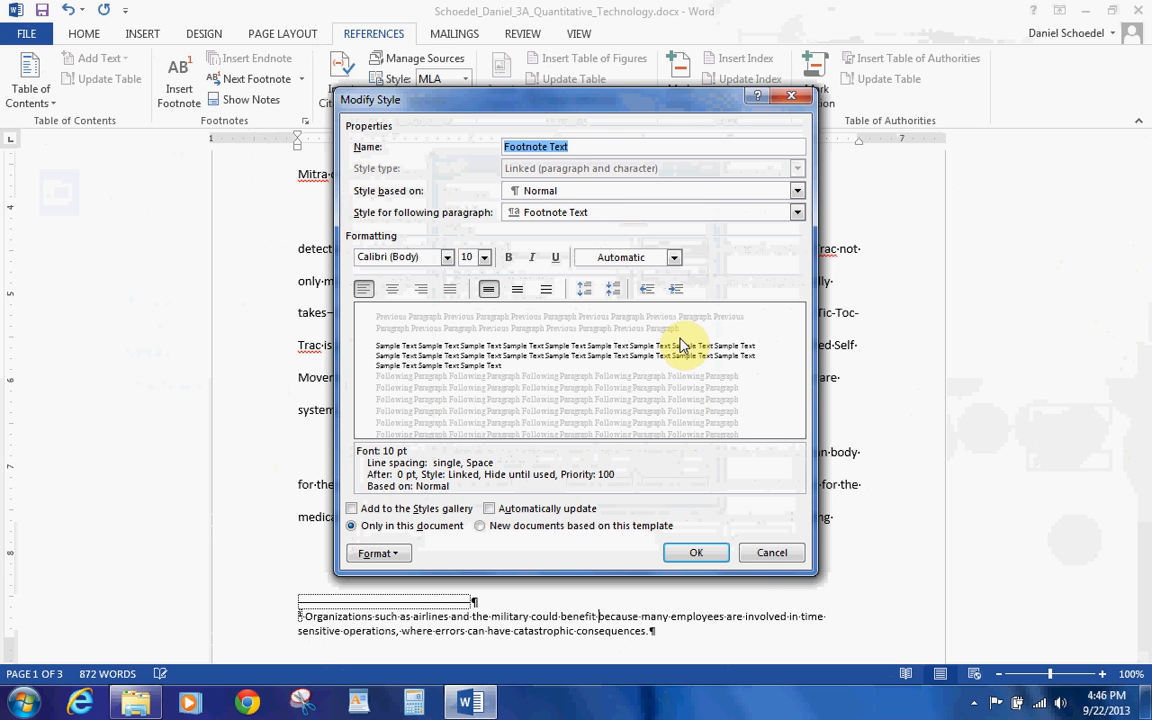
left_click(484, 259)
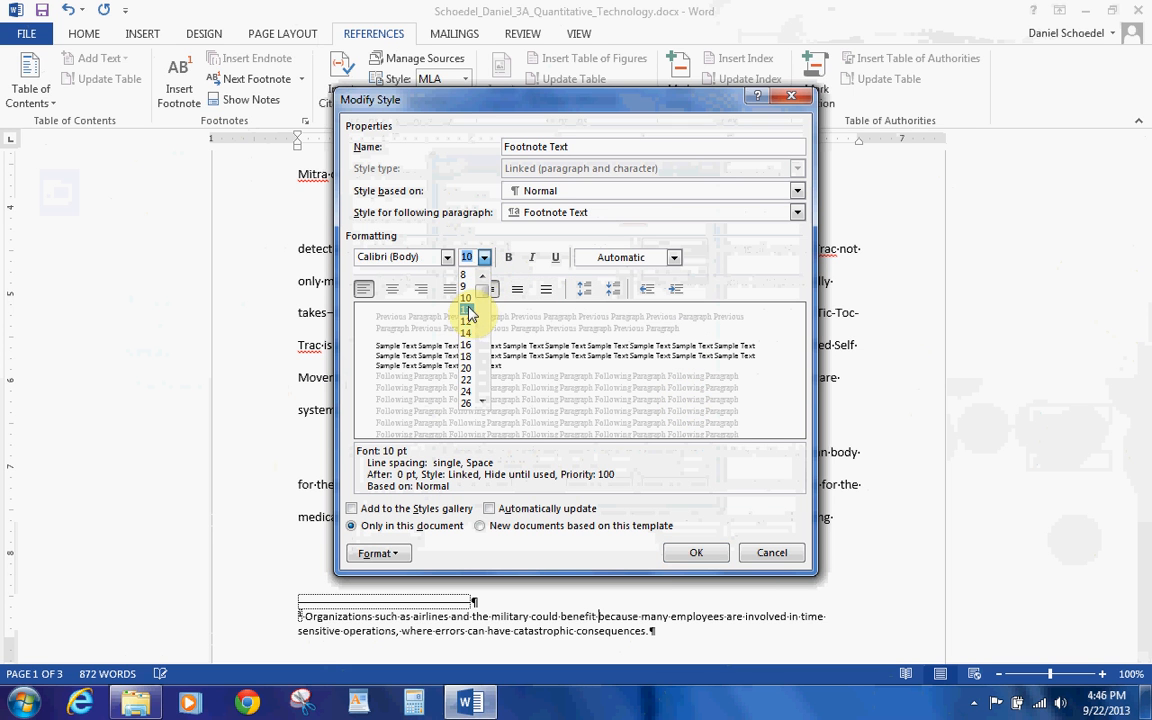
left_click(467, 311)
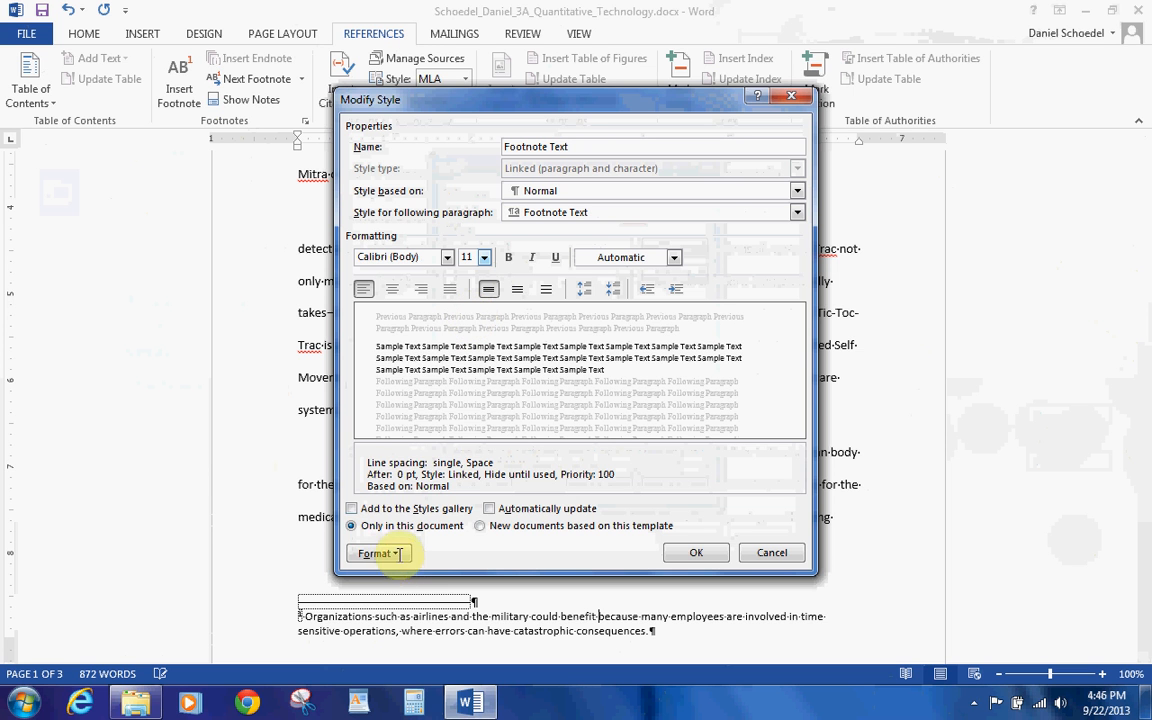
Give the Footnote Text style a 0.5" first-line indent and double line spacing, and apply the modified style.
left_click(385, 553)
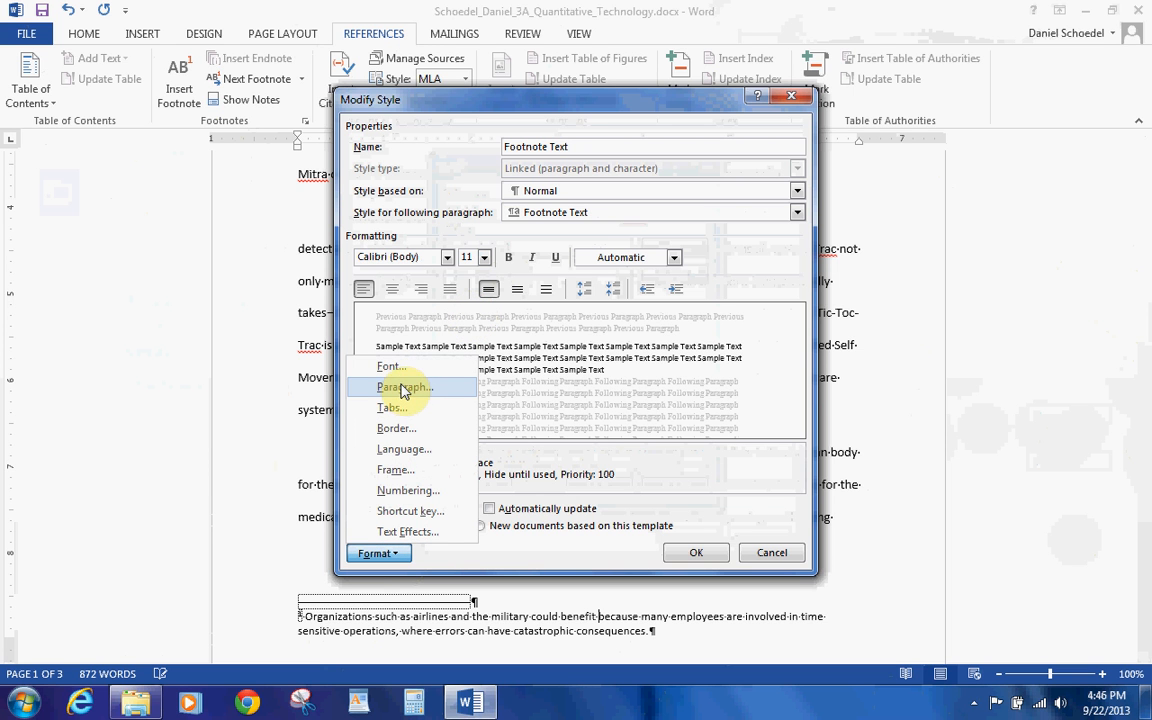
left_click(403, 389)
left_click(675, 280)
left_click(636, 302)
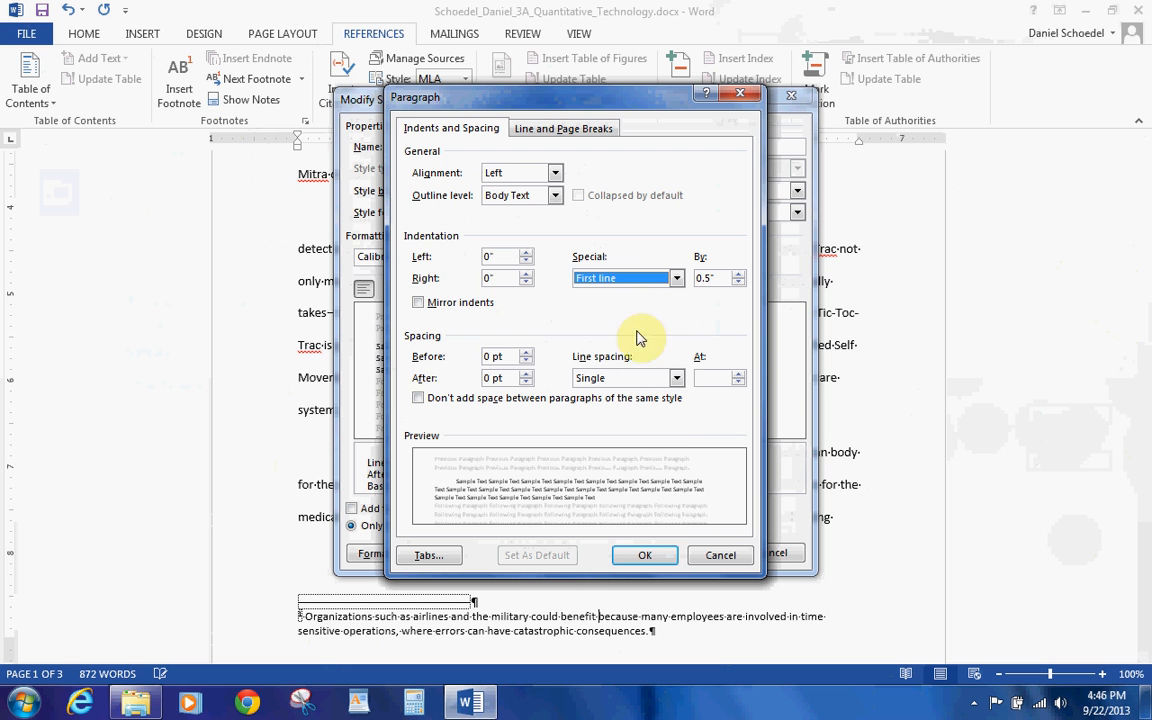
left_click(676, 379)
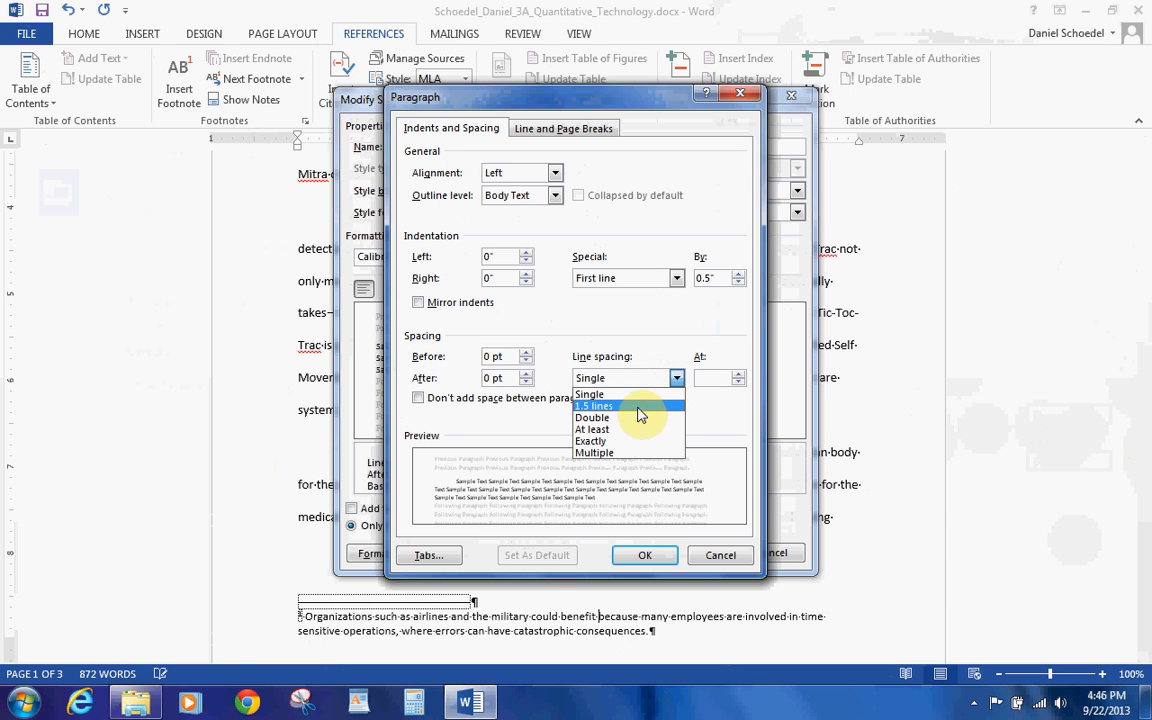
left_click(600, 417)
left_click(646, 557)
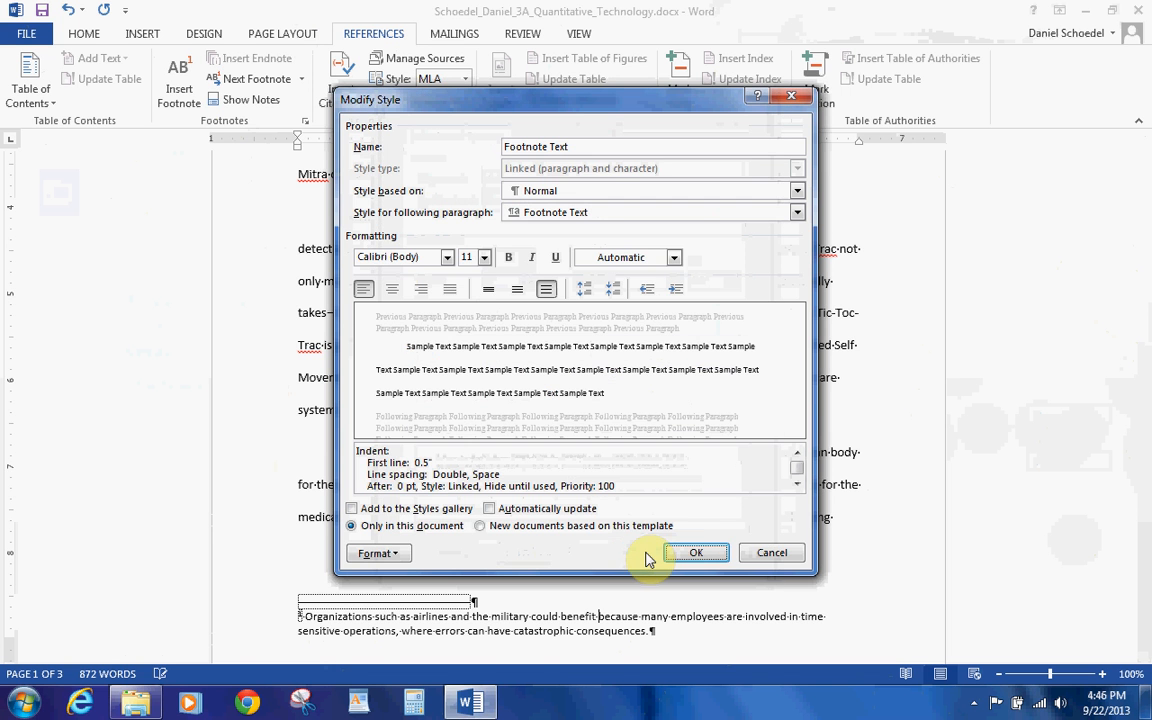
left_click(697, 551)
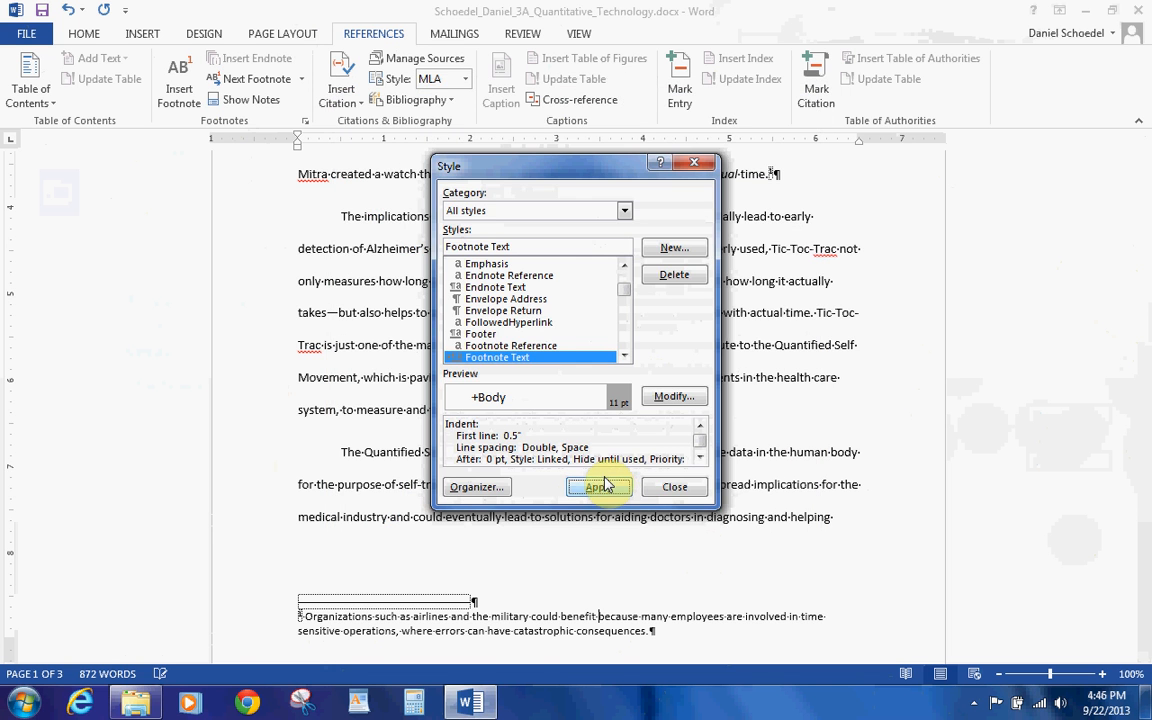
left_click(599, 487)
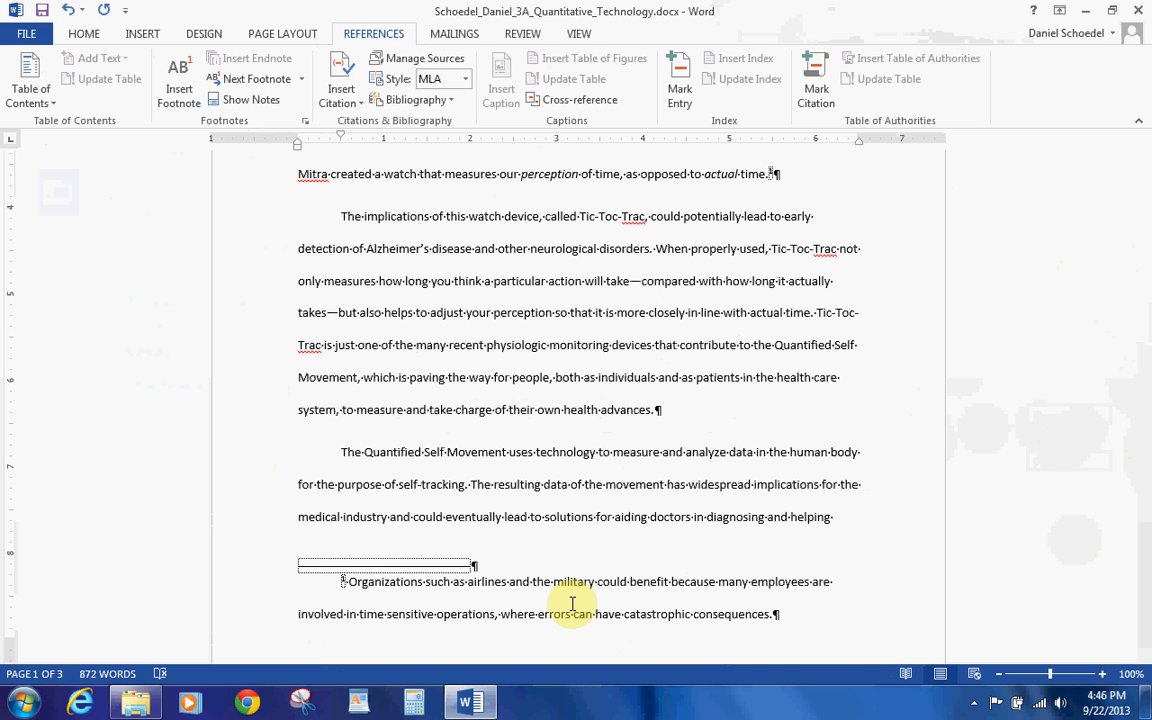
Go to the footnote on page 2 and check that it follows the modified Footnote Text style.
key("Down")
key("Down")
key("Down")
key("Down")
key("Down")
key("Down")
key("Down")
key("Down")
key("Down")
key("Down")
key("Down")
key("Down")
key("Down")
key("Down")
key("Down")
key("Down")
key("Down")
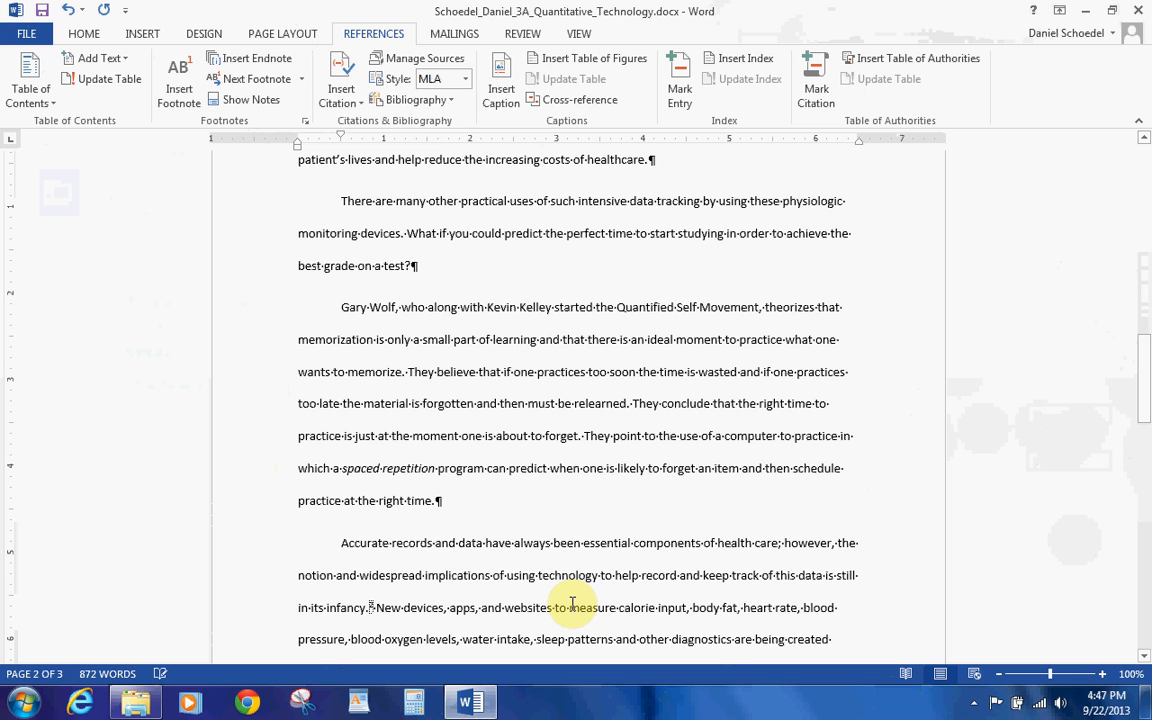
key("Down")
key("Down")
key("Down")
key("Down")
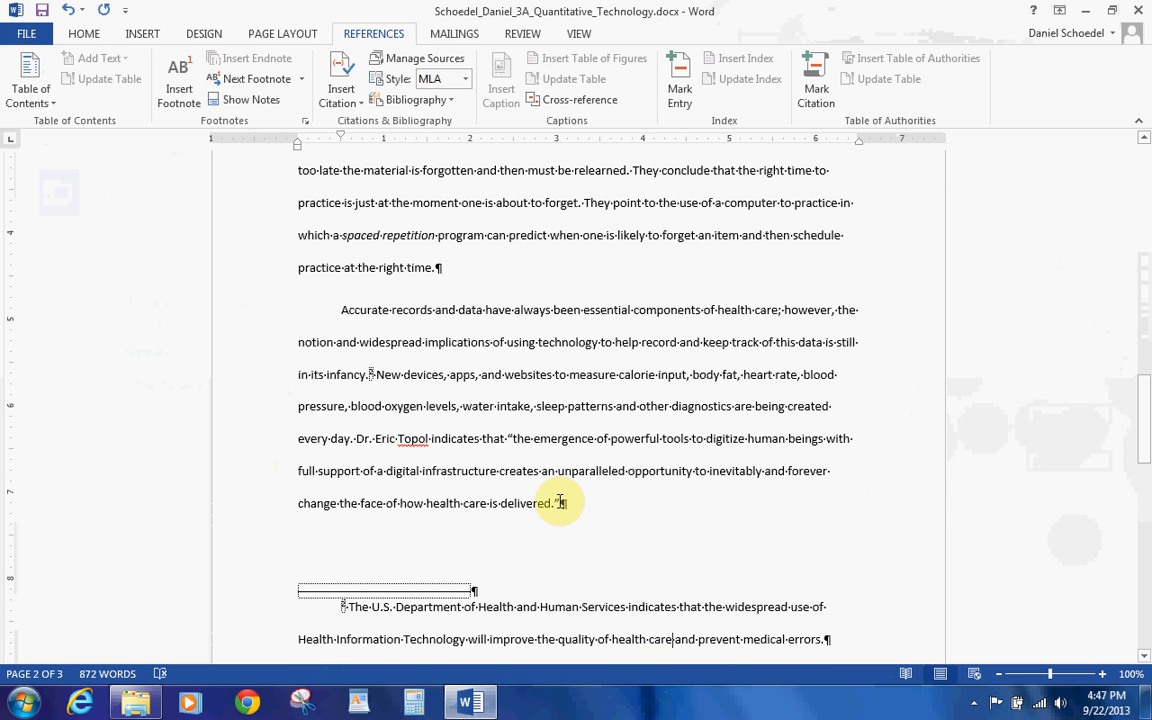
Set the citation style to MLA and begin a new Book source for a citation after the closing "health care is delivered" quotation on page 2.
left_click(562, 503)
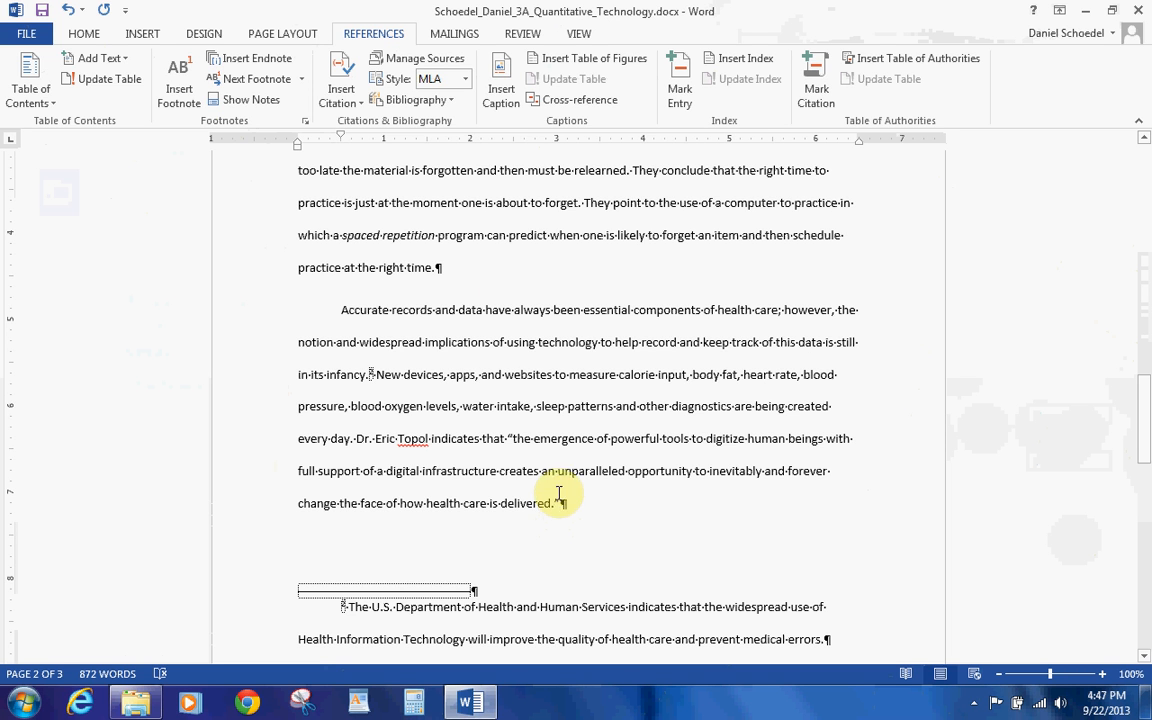
left_click(466, 84)
left_click(457, 396)
left_click(338, 102)
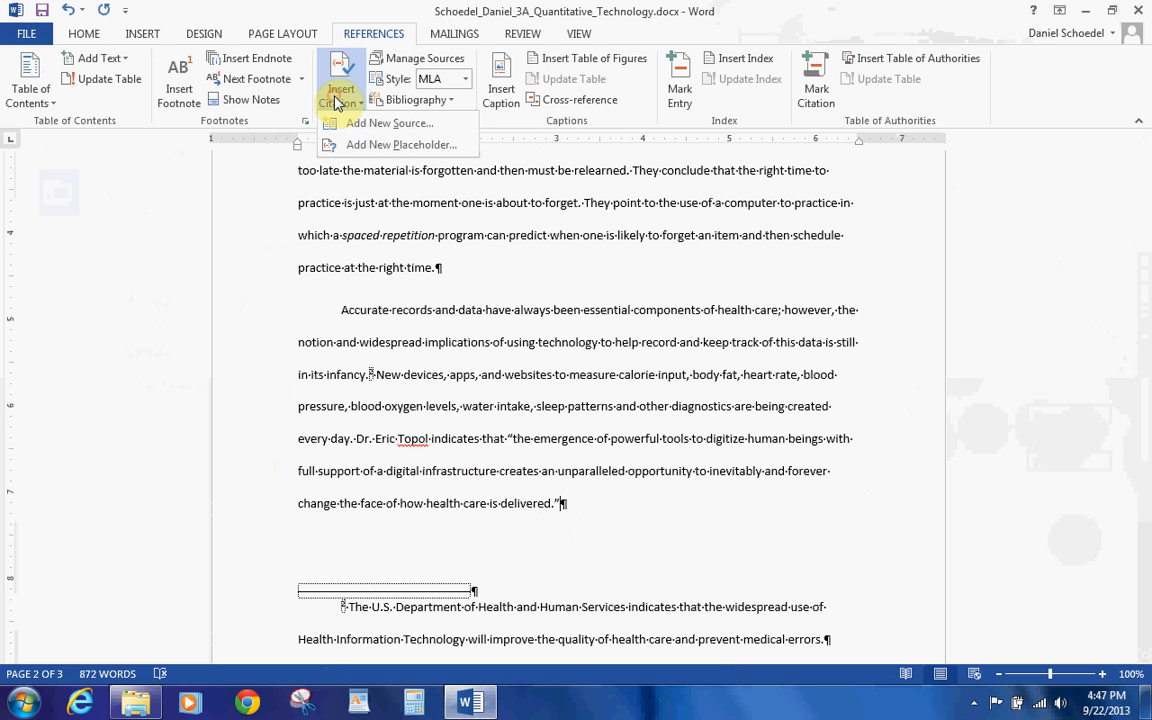
left_click(343, 123)
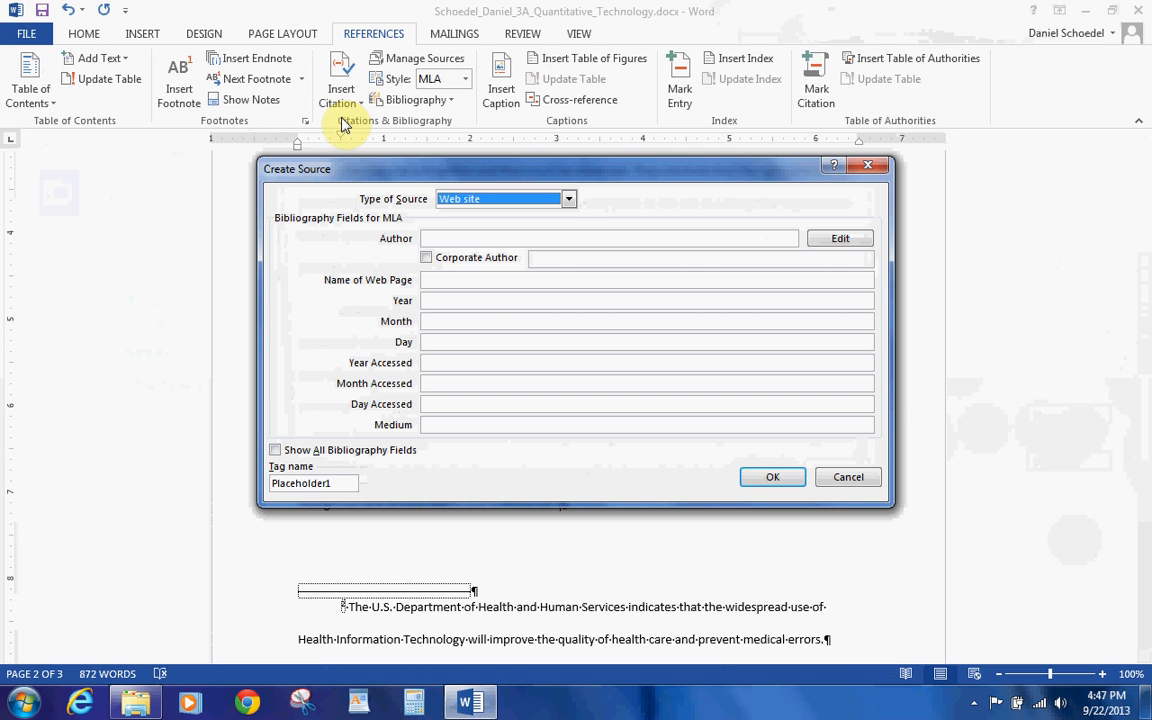
left_click(568, 200)
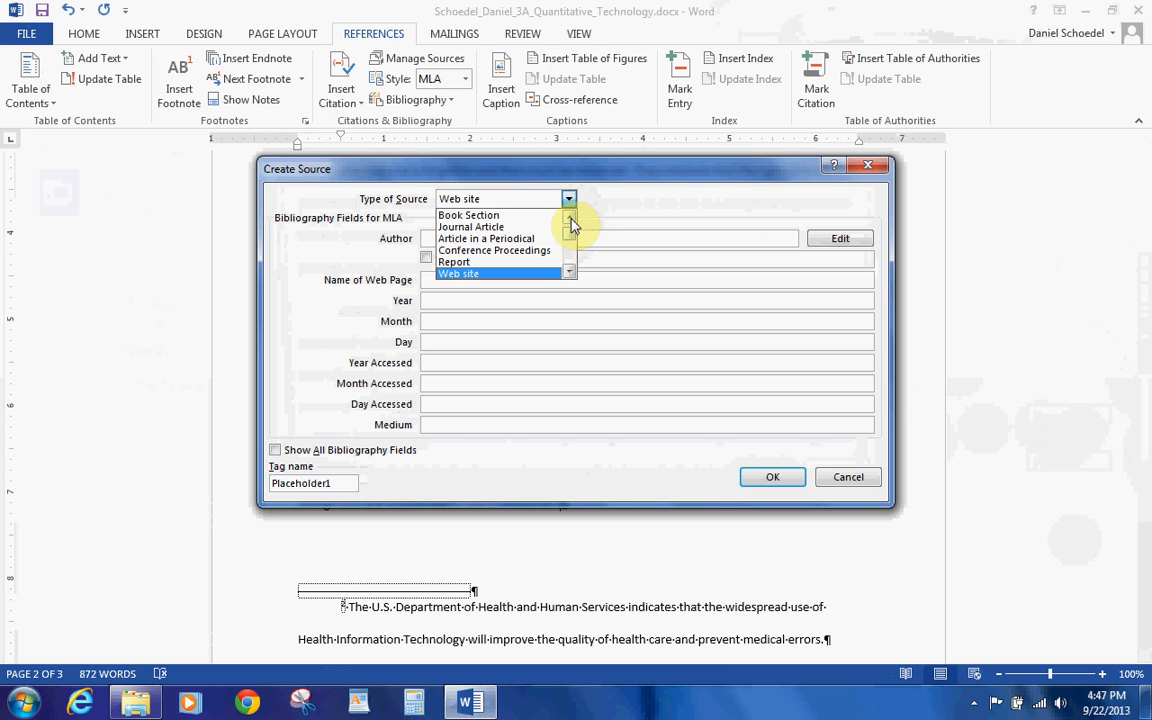
left_click(530, 216)
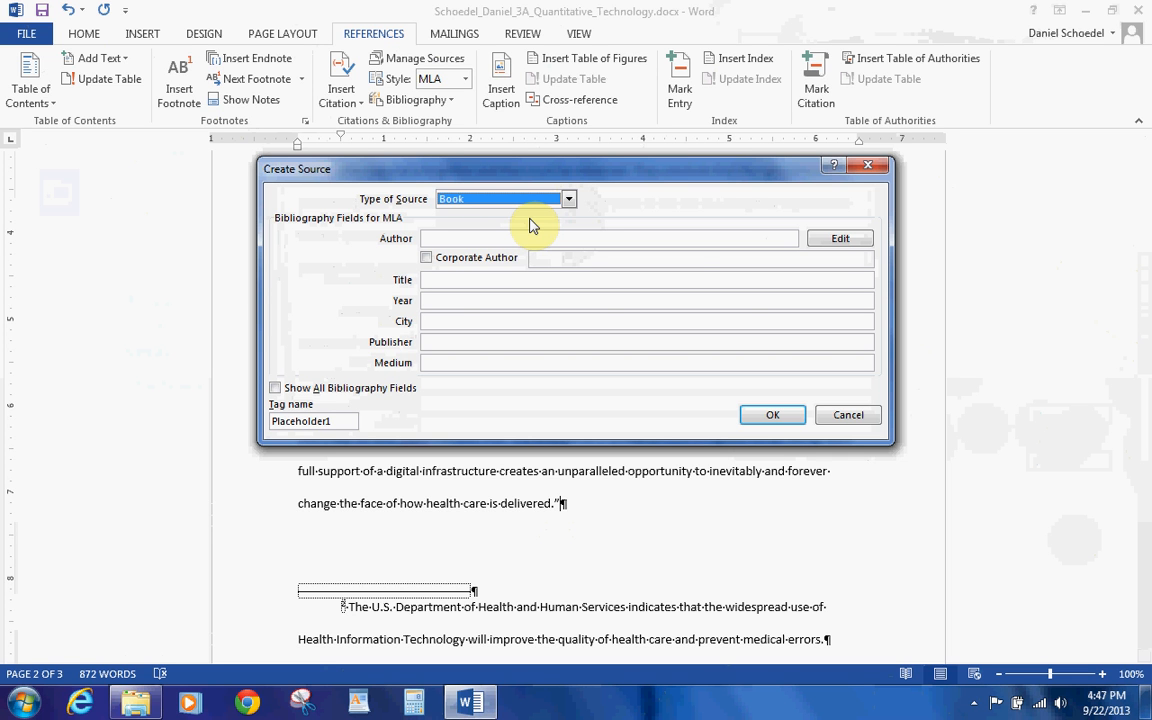
Add the book author's last name, first name and middle initial to the source.
left_click(829, 241)
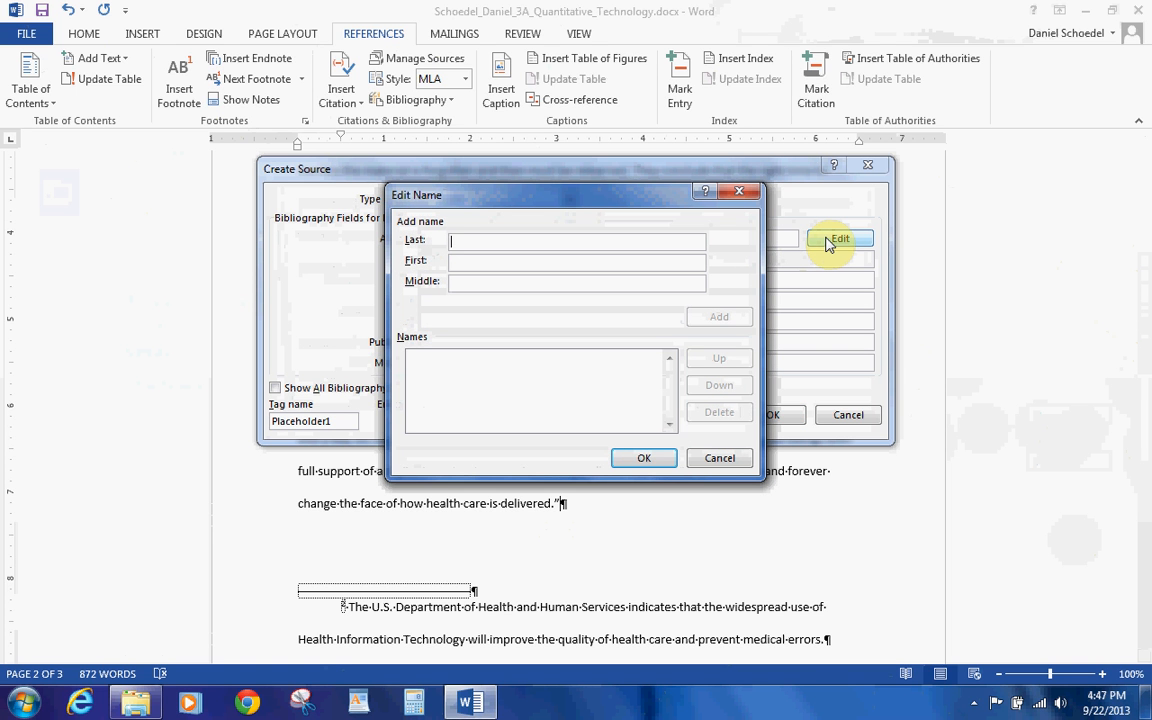
type("Sopol")
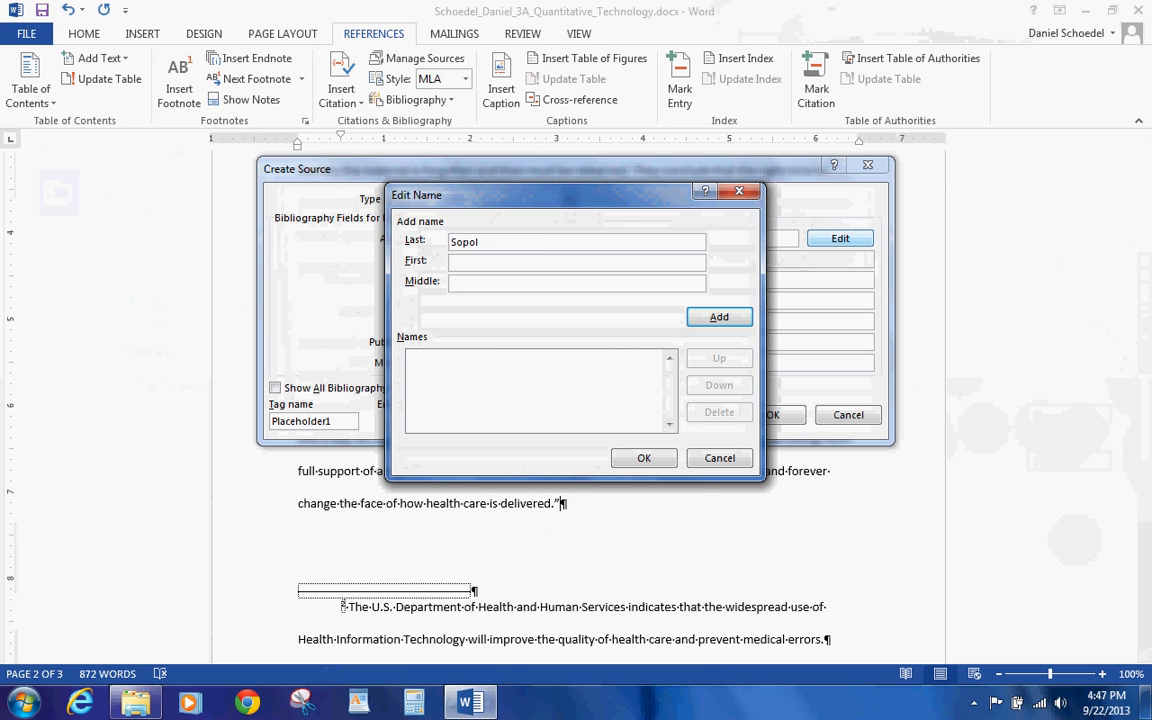
key("Tab")
type("Eric")
key("Tab")
type("J")
left_click(727, 322)
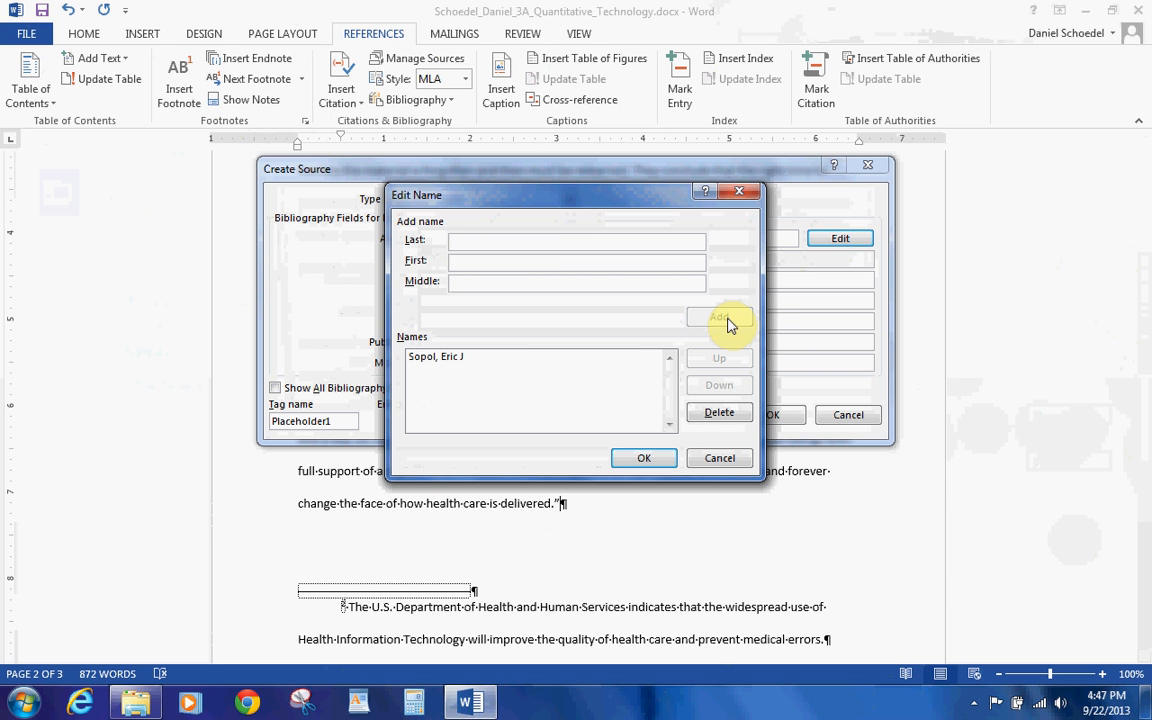
left_click(641, 460)
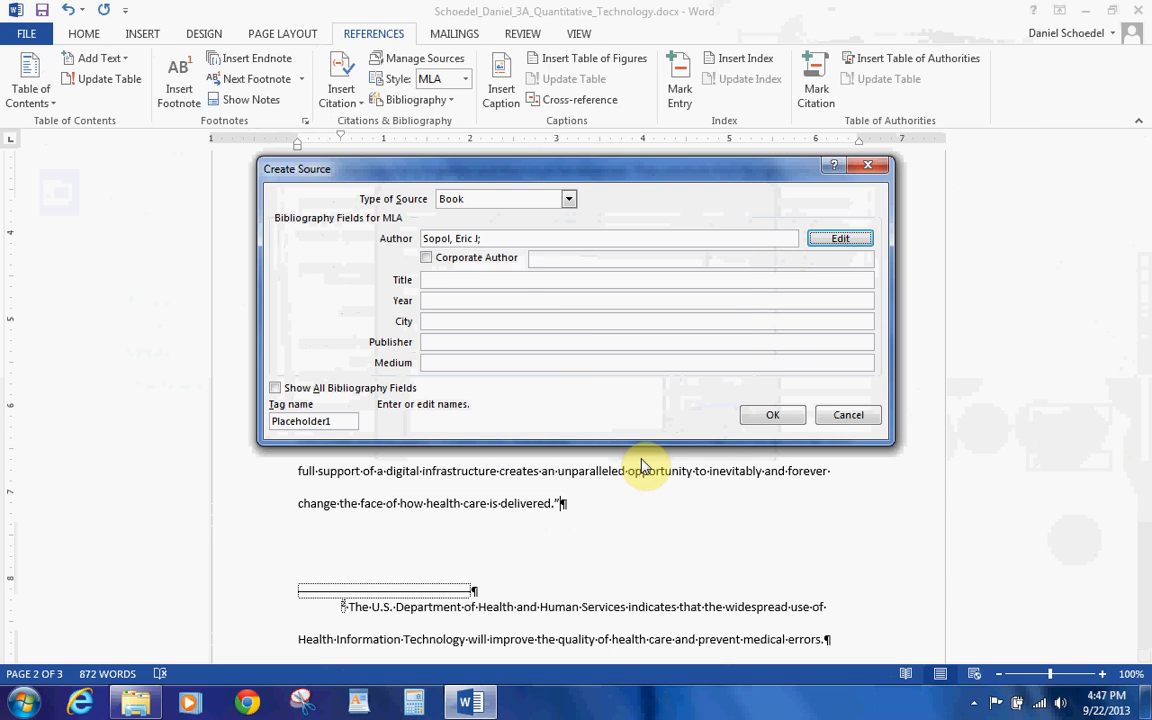
Enter "The Creative Destruction of Medicine" as the book source's title.
left_click(541, 279)
type("The Creative")
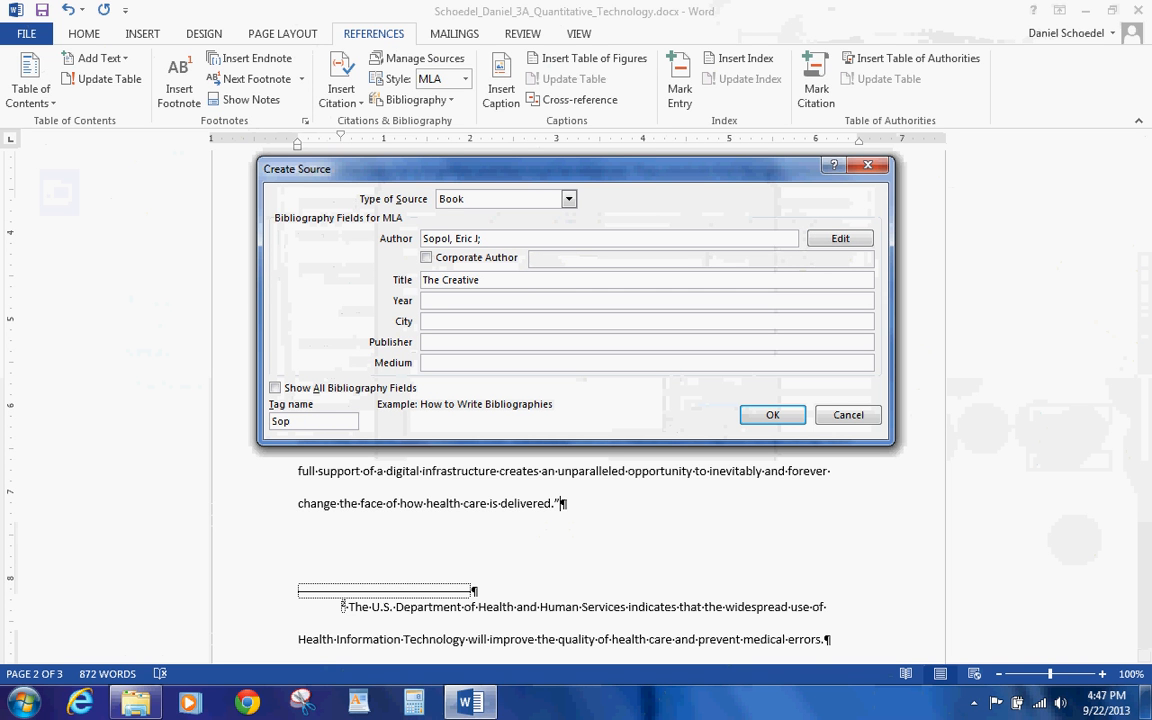
type(" Destruction of Medicine")
key("Tab")
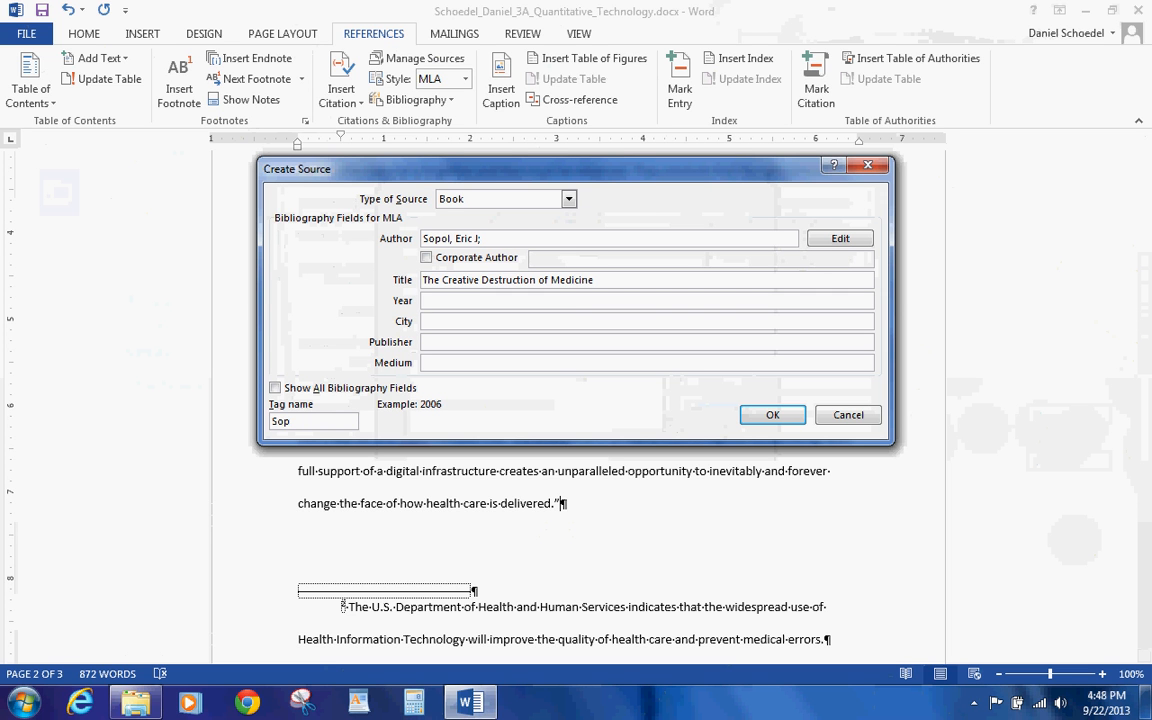
Complete the source with year 2013, city New York, publisher Basic Books and medium Print, insert the citation, and save the document.
type("2013")
key("Tab")
type("New York")
key("Tab")
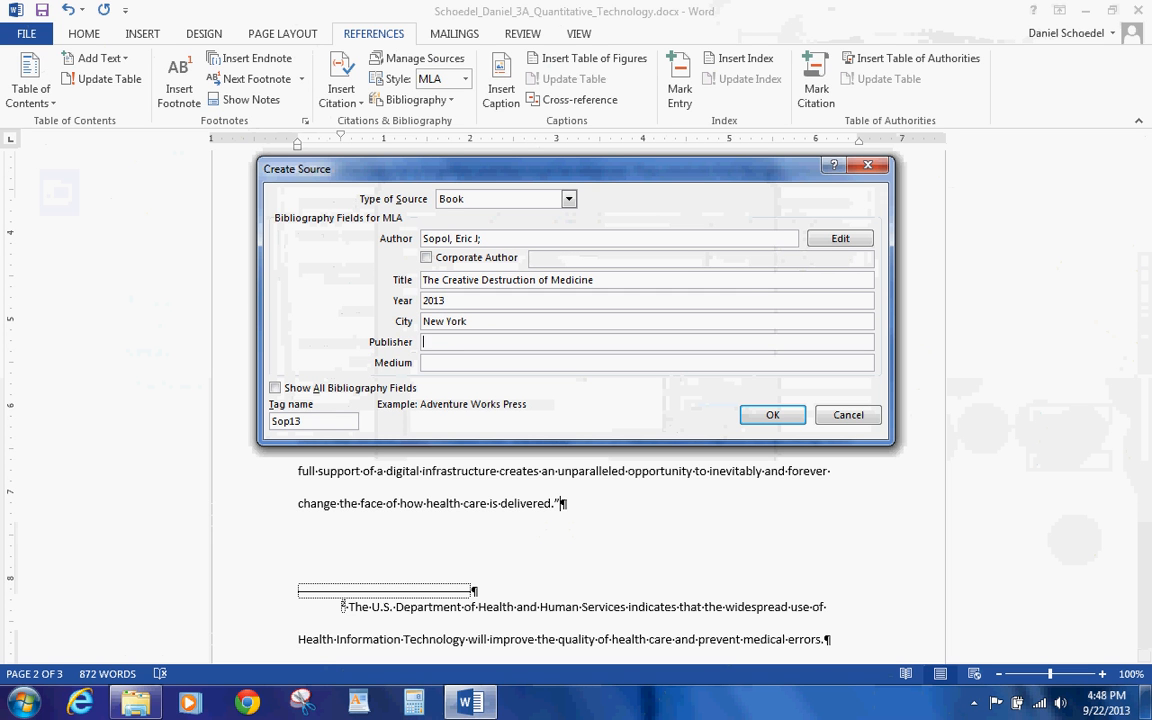
type("Basic Books")
key("Tab")
type("Print")
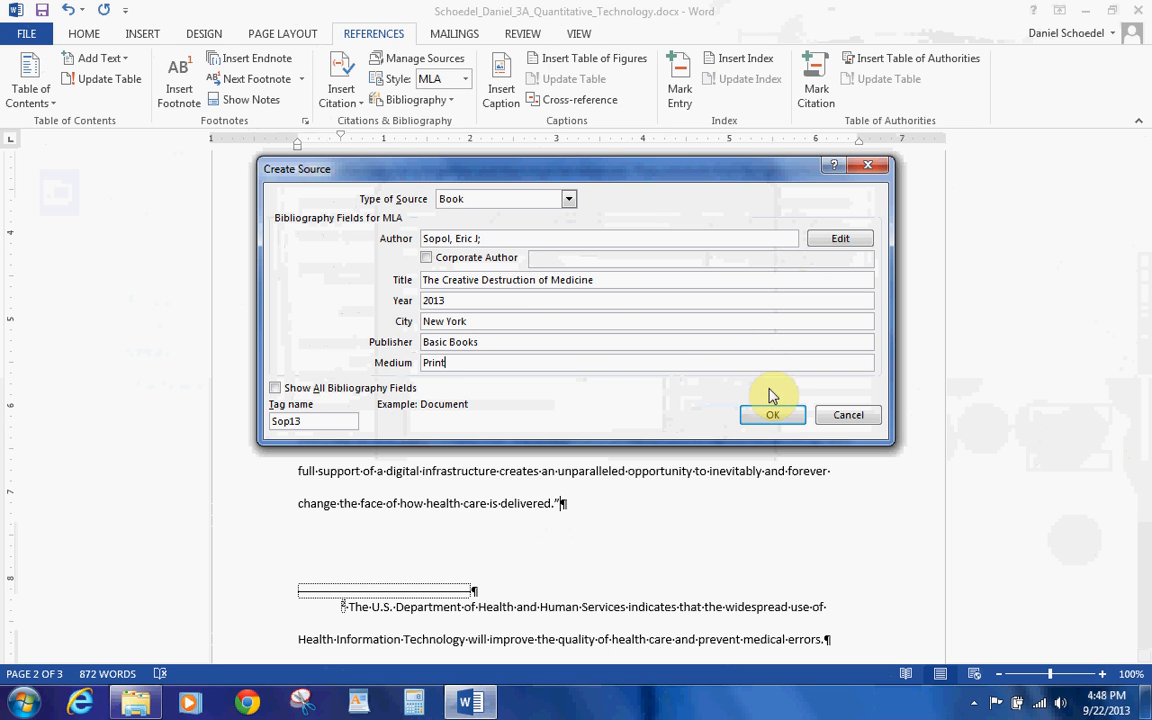
left_click(771, 412)
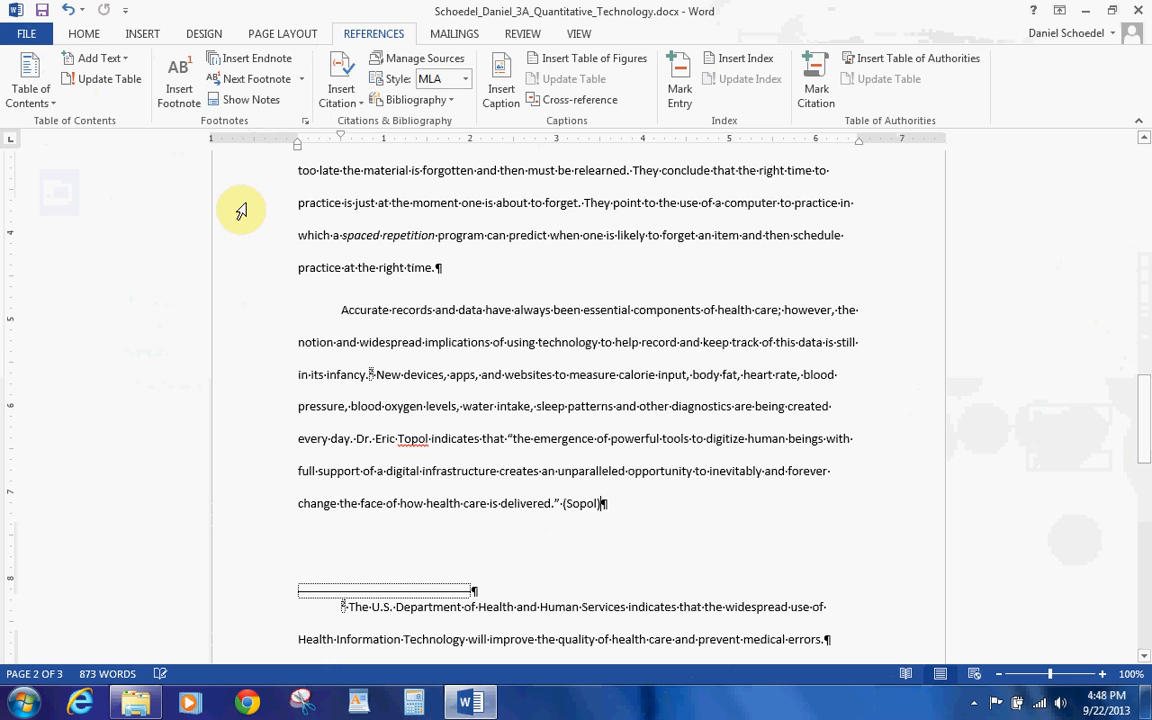
left_click(43, 12)
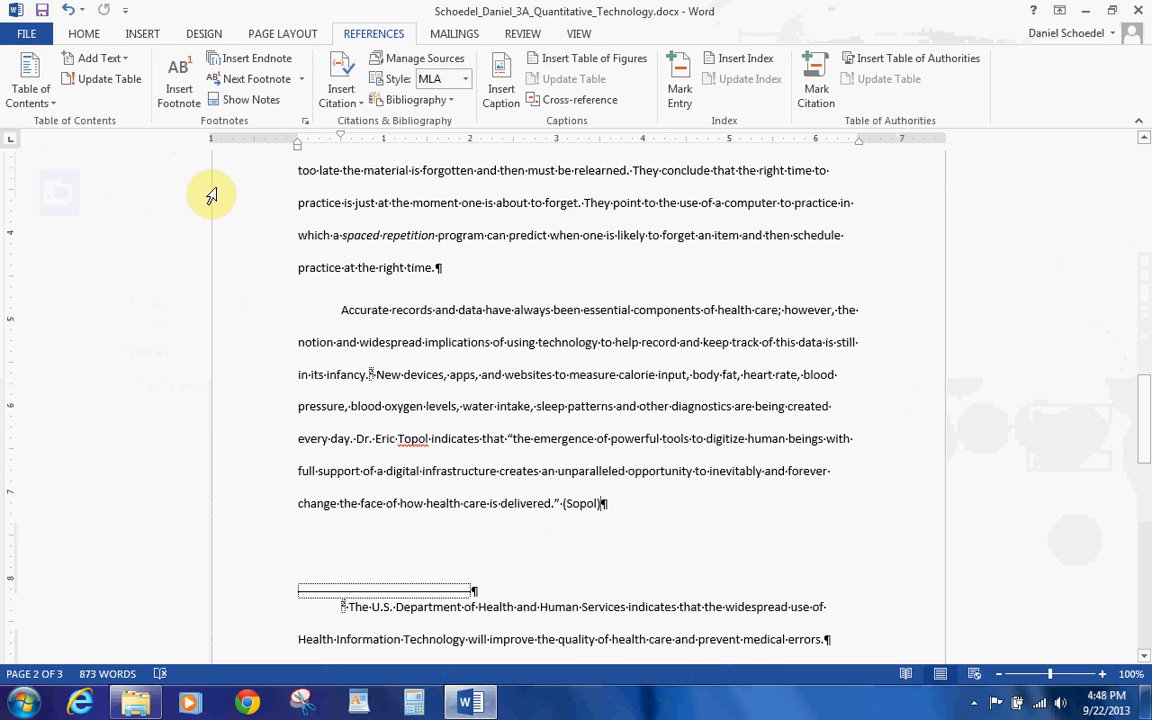
Edit the new citation after the page 2 quotation to add page number 5.
left_click(580, 505)
left_click(613, 535)
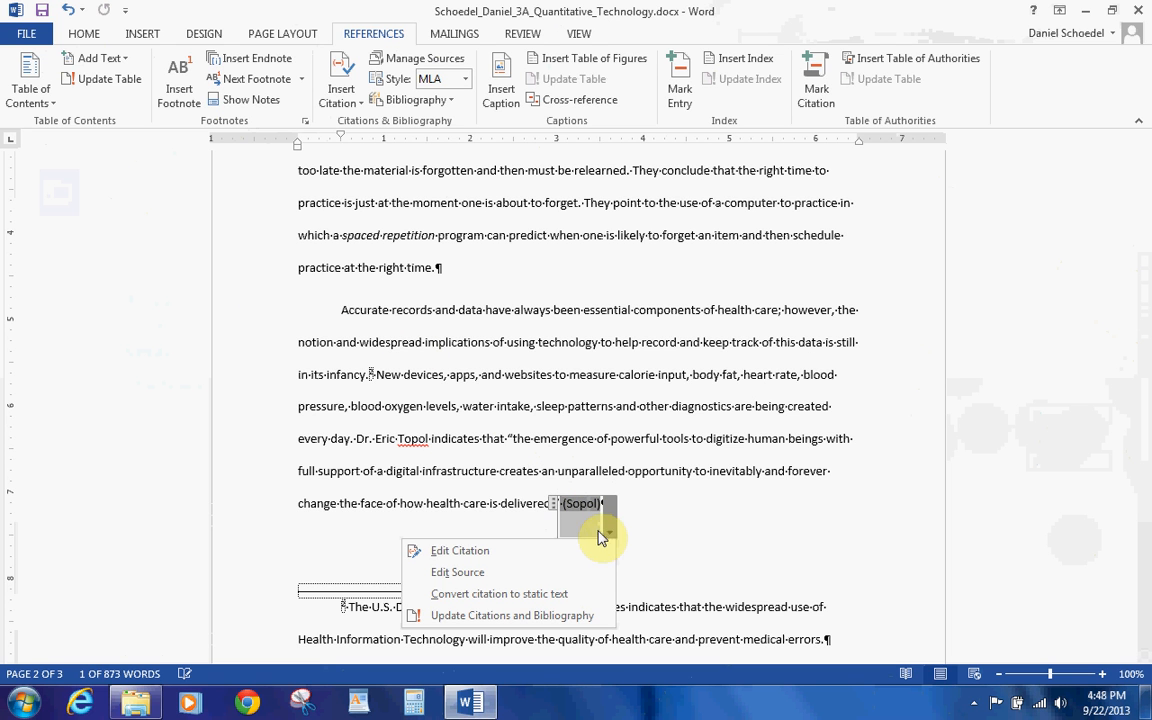
left_click(535, 548)
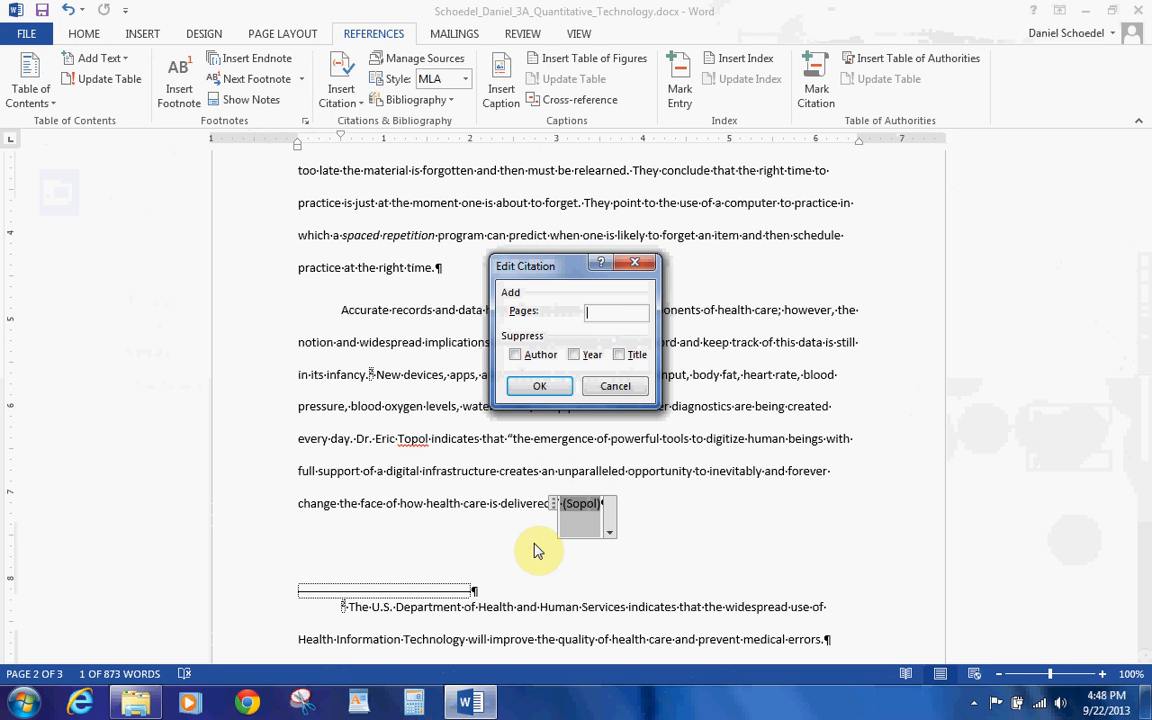
type("5")
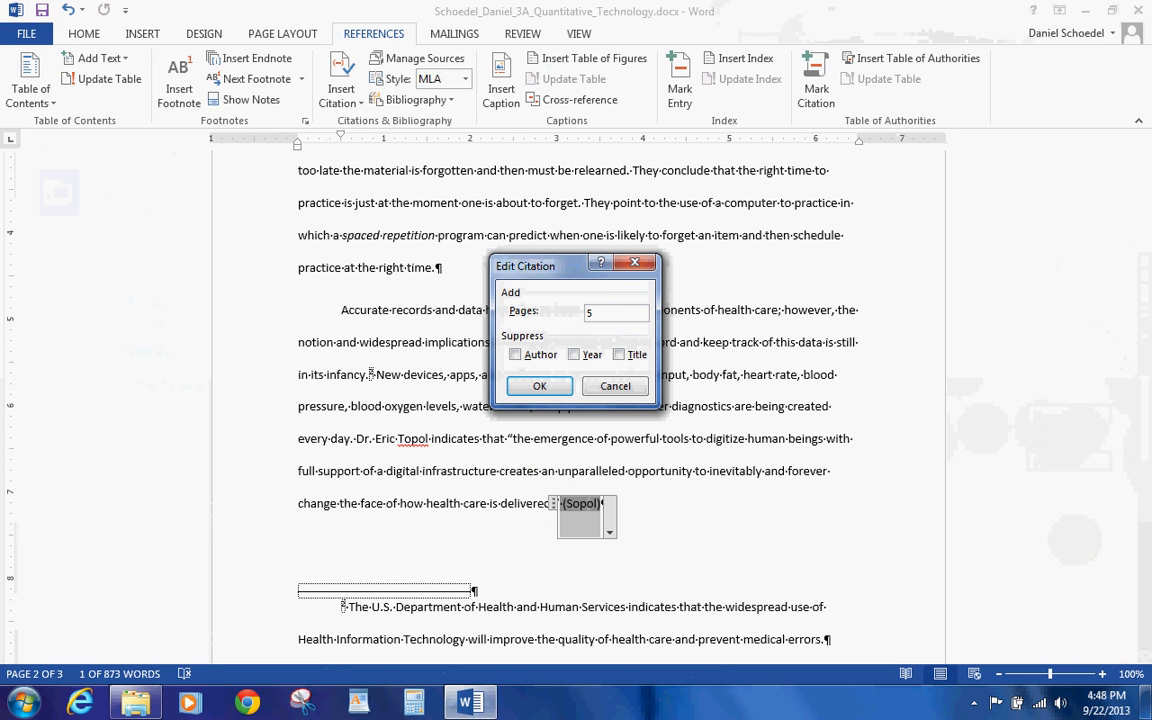
left_click(545, 386)
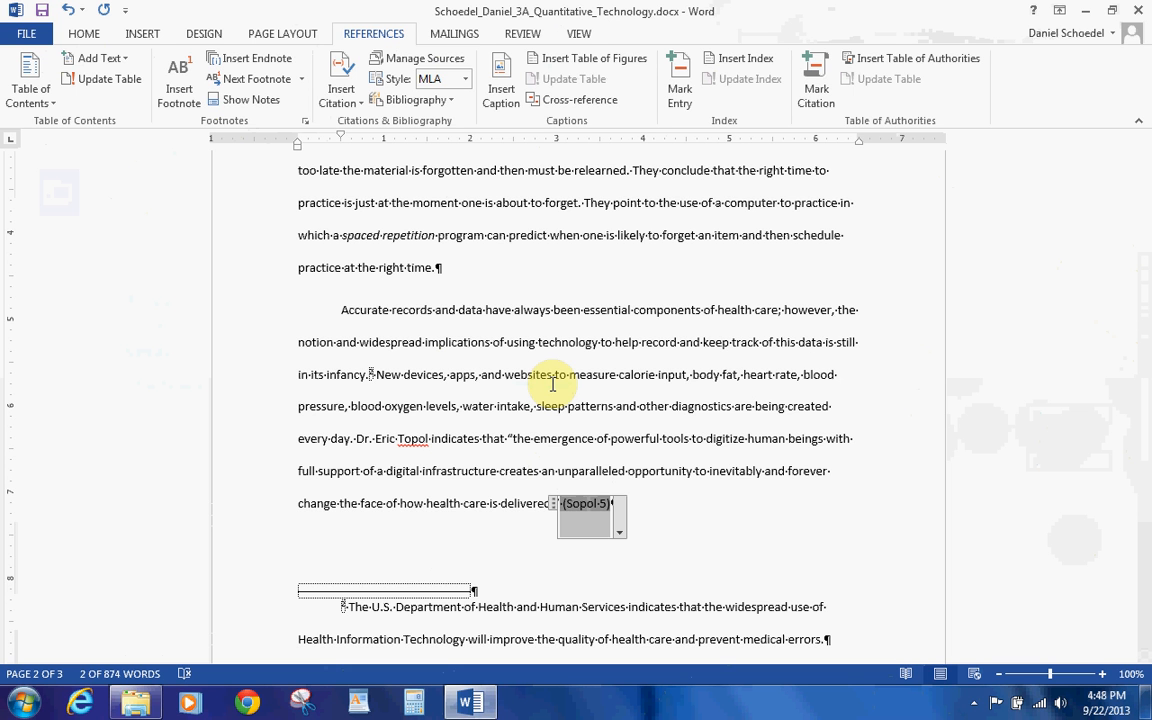
Begin a new Book source for a citation at the end of the document's last paragraph.
key("ctrl+End")
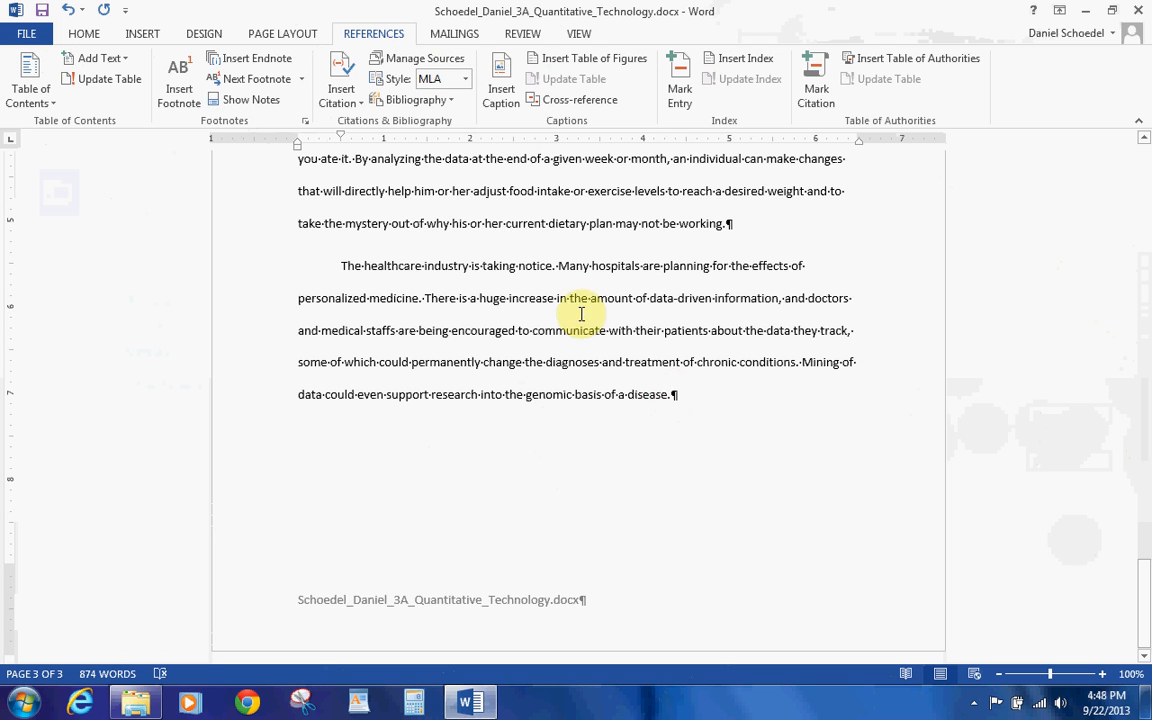
left_click(345, 98)
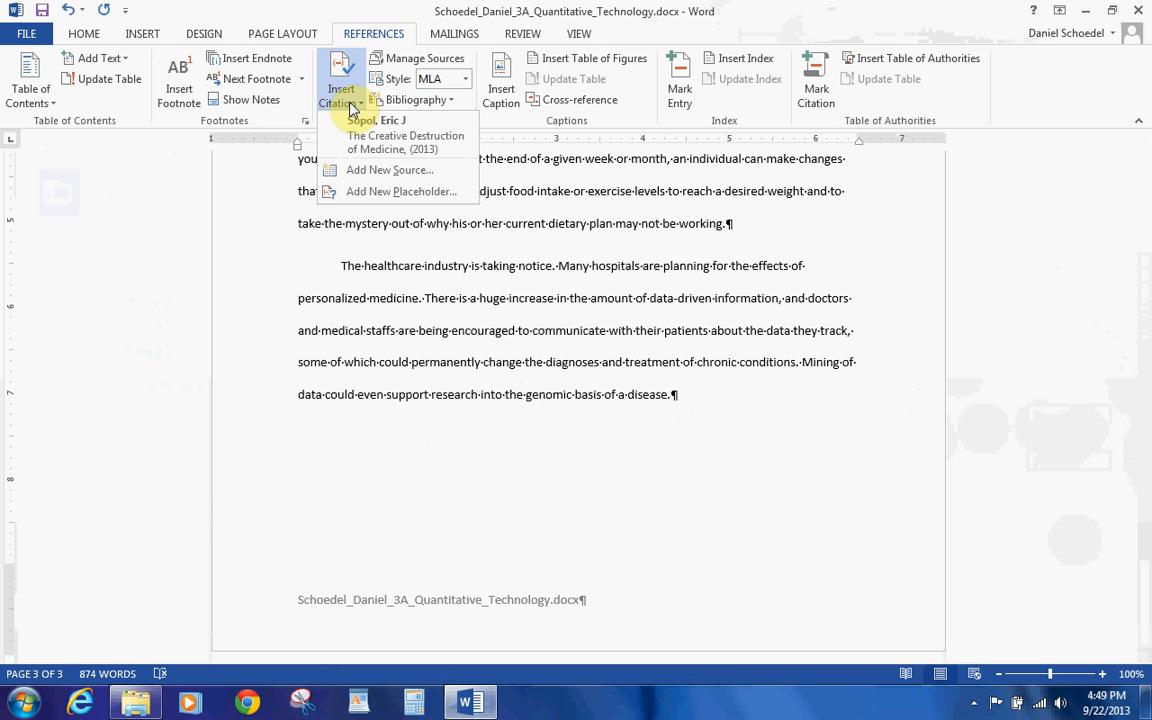
left_click(372, 176)
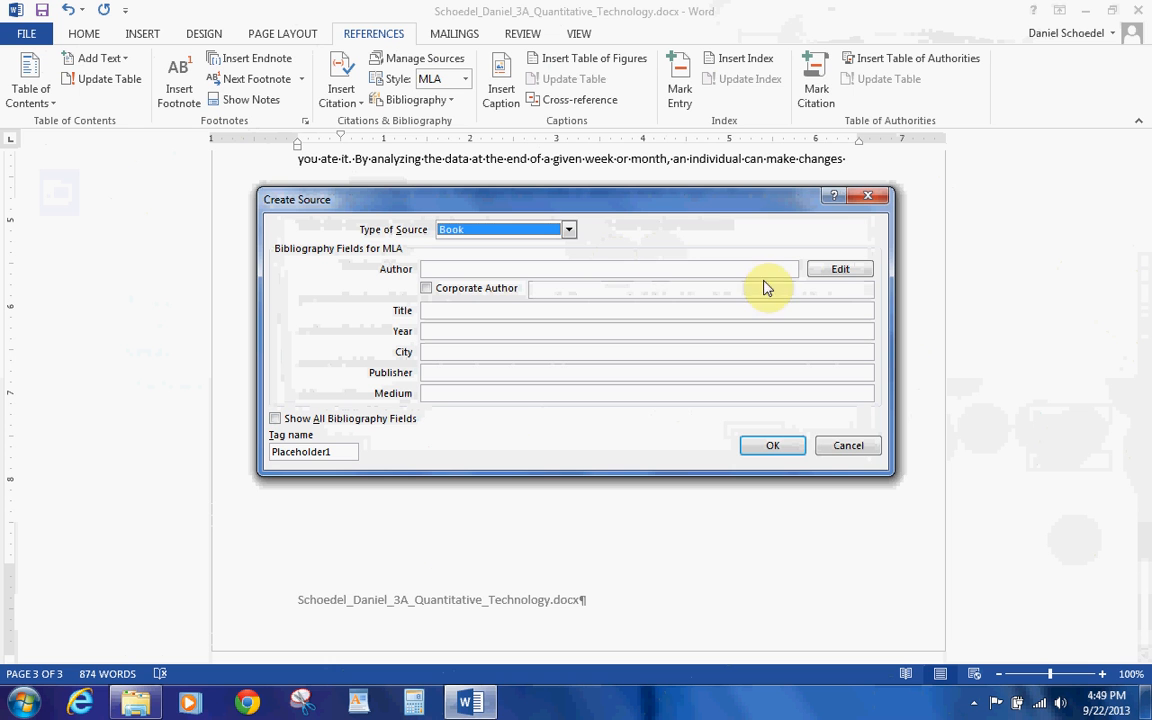
Add the first author's last name, first name and middle initial to the new source's author list.
left_click(843, 270)
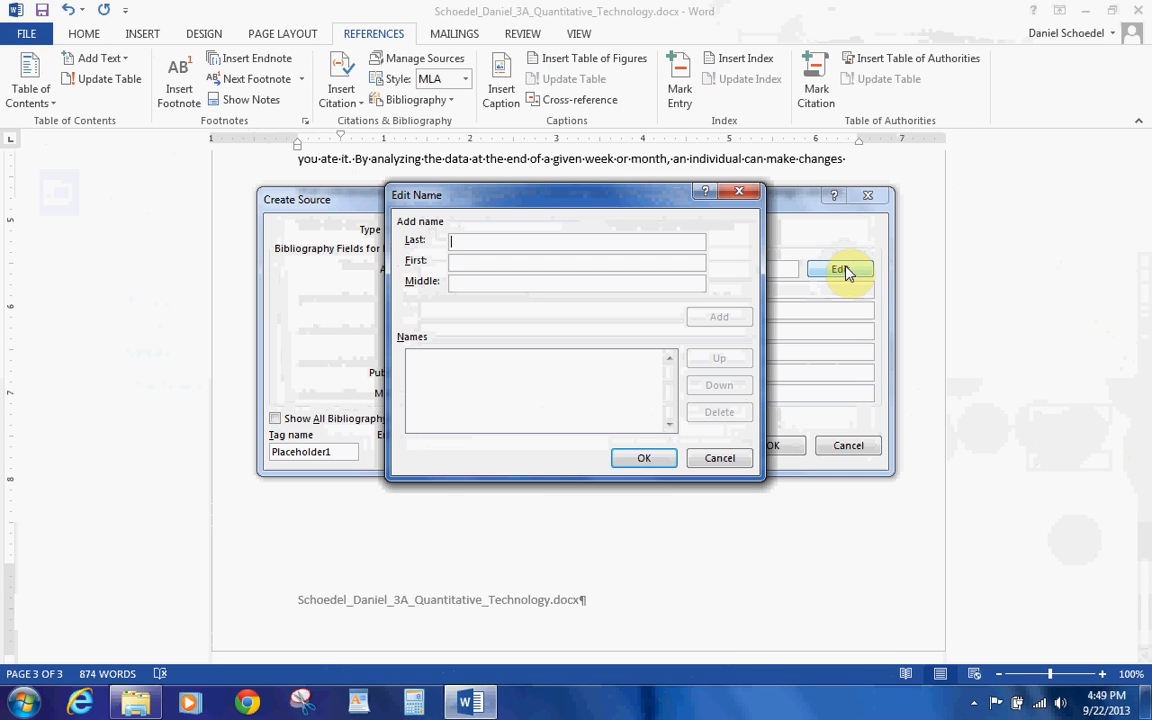
type("Glaser")
key("Tab")
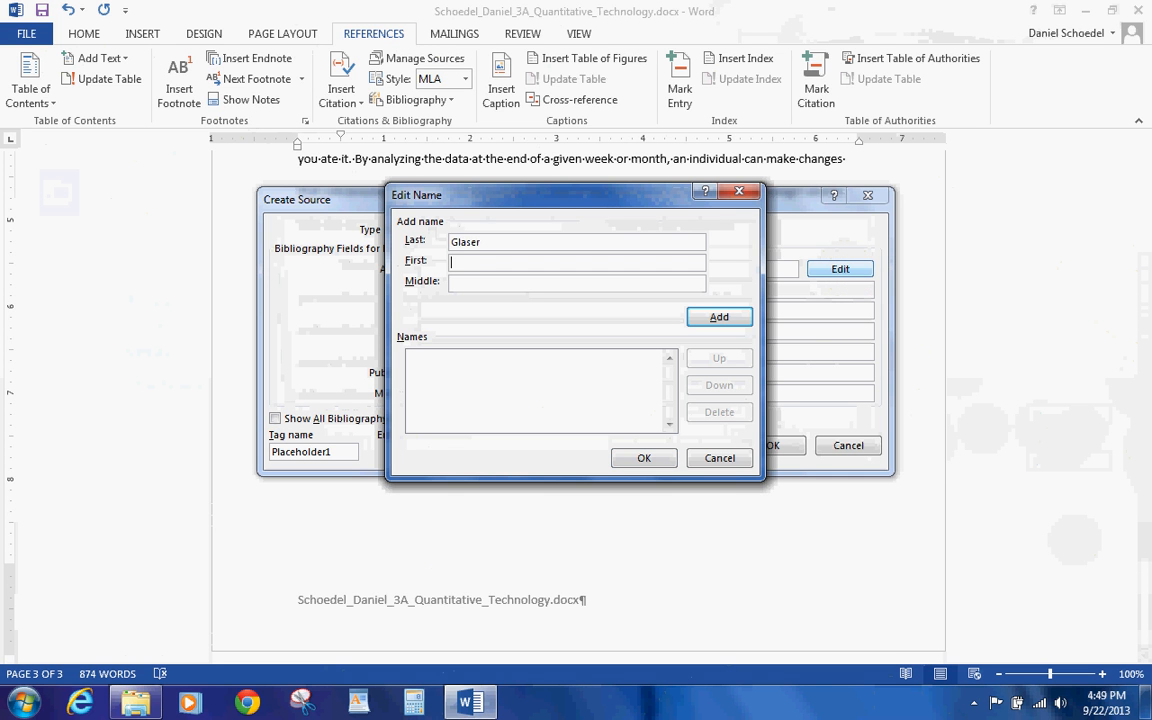
type("John")
key("Tab")
type("P")
left_click(719, 317)
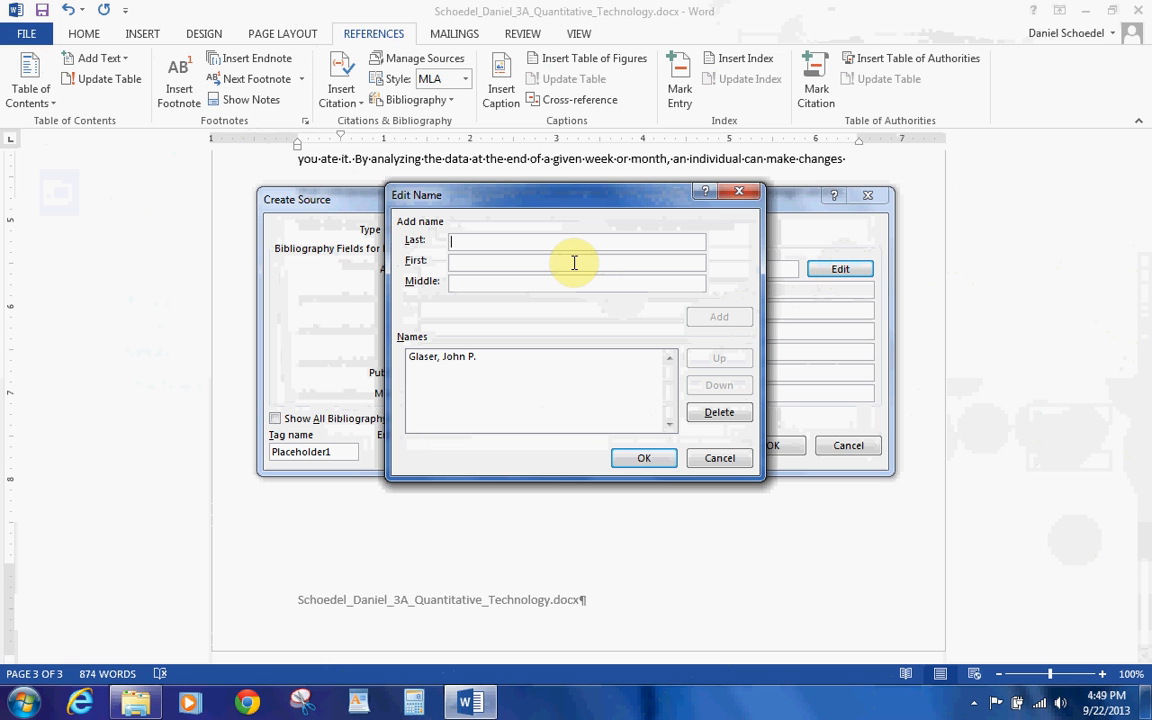
Add the second author's last and first name and accept the author list.
type("Sla")
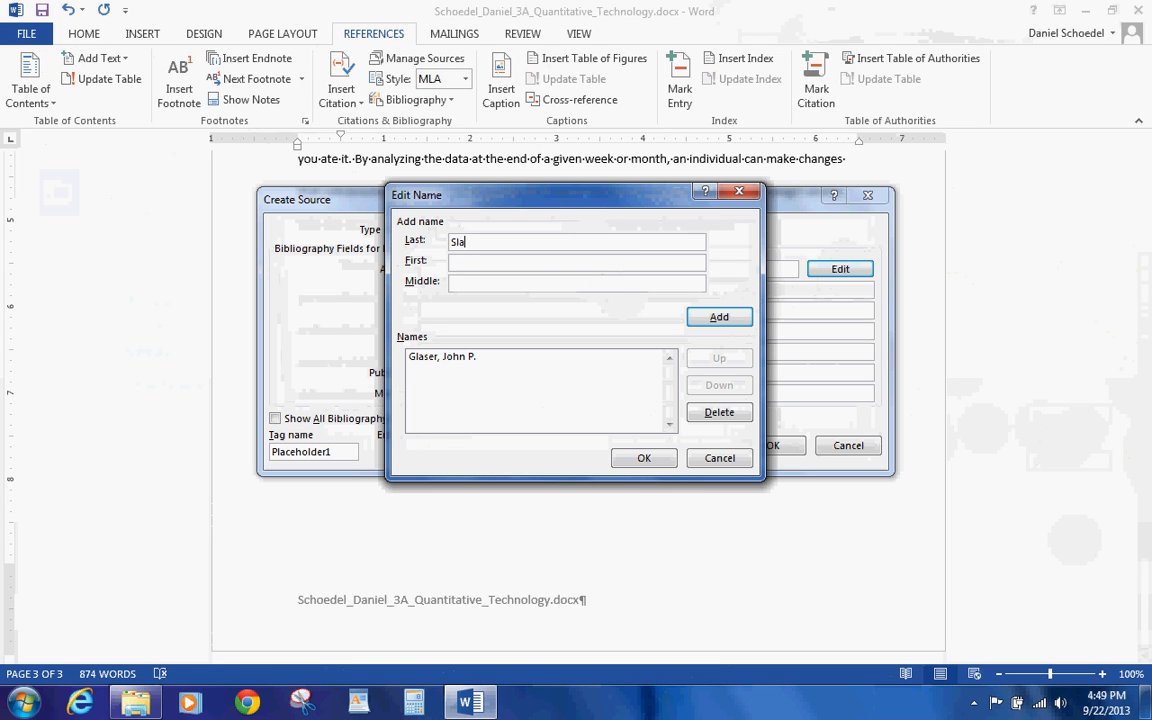
type("tzberg")
key("shift+Tab")
type("Saltzb")
type("erg")
type("Claudia")
left_click(714, 316)
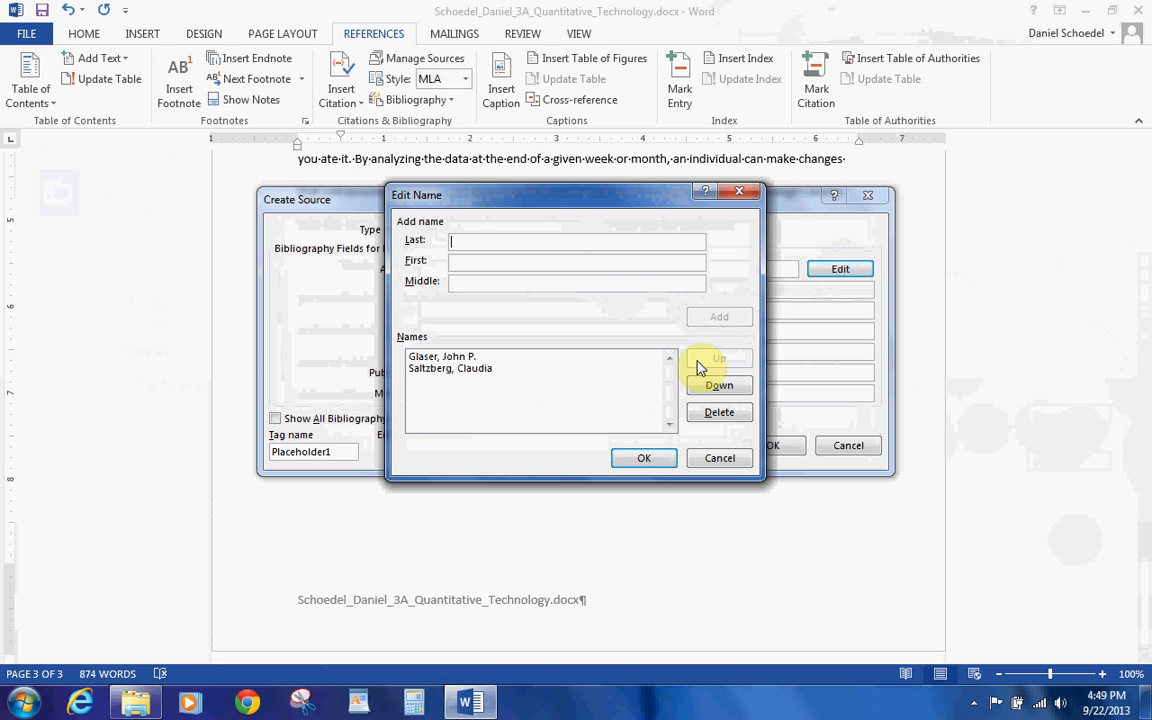
left_click(644, 458)
Enter "The Strategic Application of Technology in Health Care Organizations" as the second book source's title.
left_click(529, 312)
type("The")
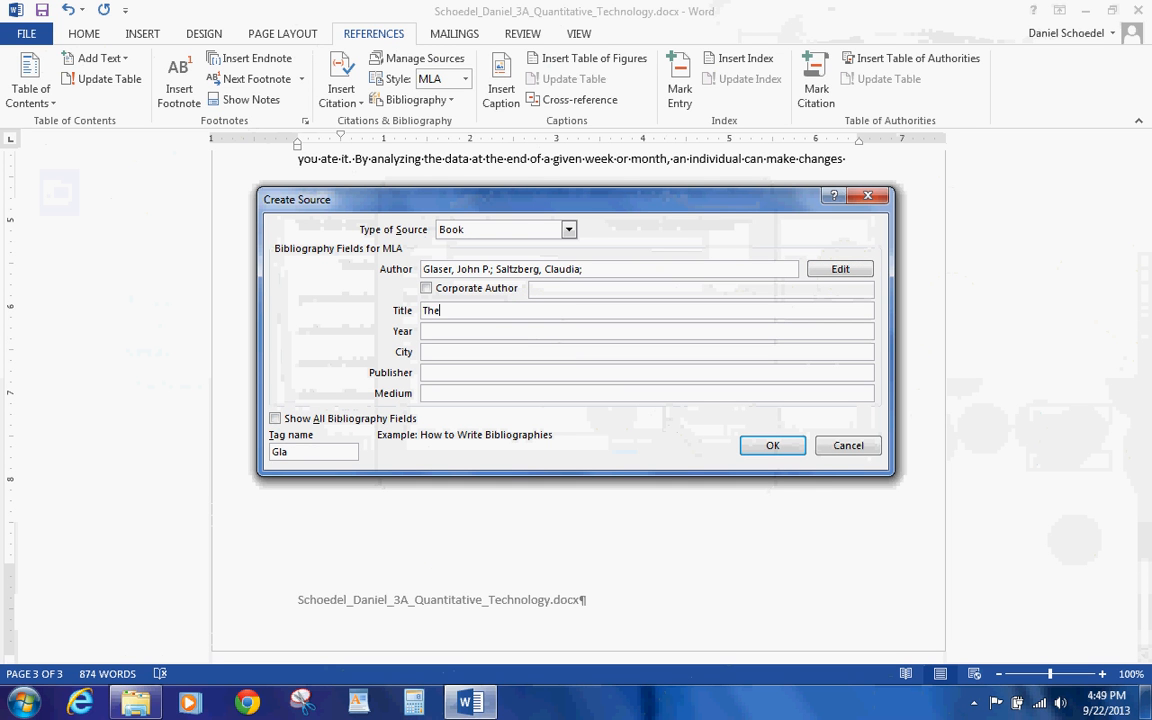
type(" strategi")
key("BackSpace")
key("BackSpace")
key("BackSpace")
key("BackSpace")
key("BackSpace")
key("BackSpace")
key("BackSpace")
type("Strategic Application of Teh")
key("BackSpace")
type("chnology")
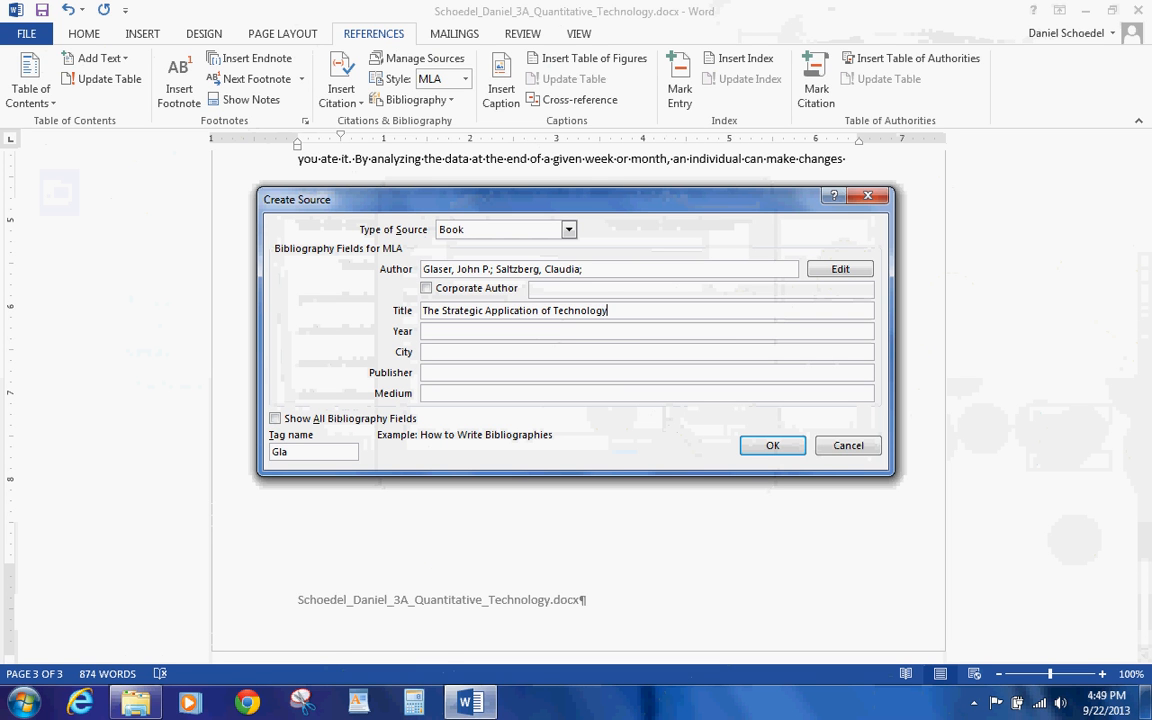
type(" in Health Care Organizations")
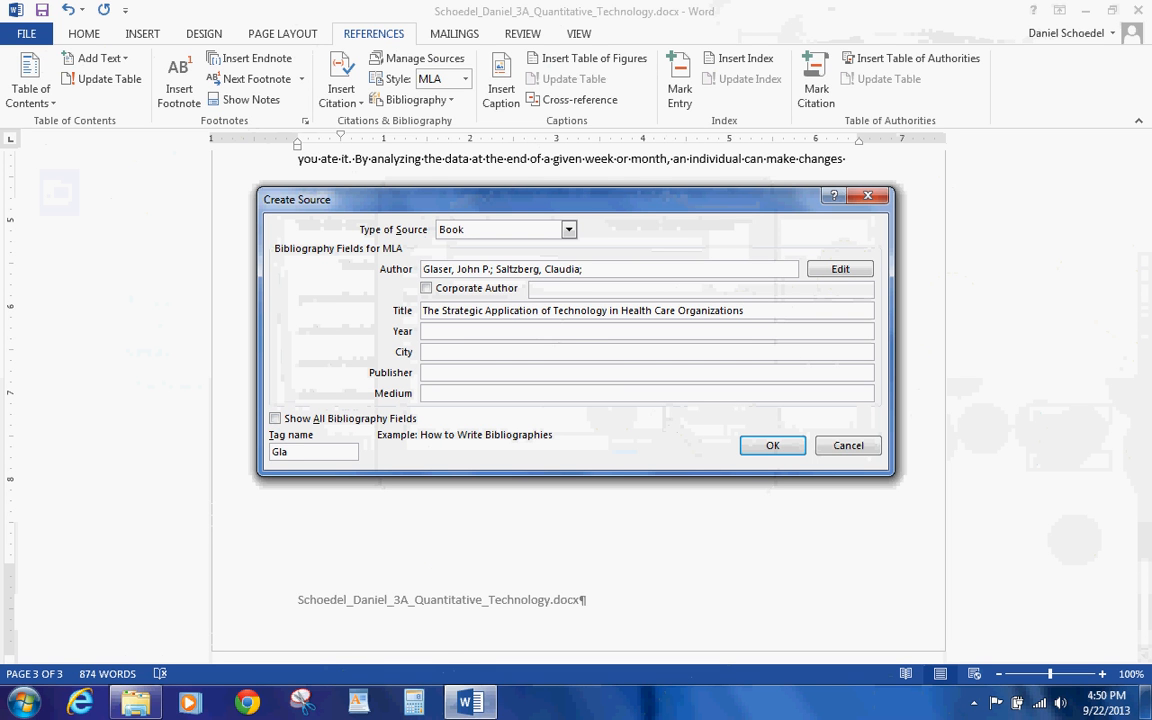
Complete the source with year 2011, city San Francisco, publisher Jossey-Bass and medium Print, and insert the citation.
key("Tab")
type("2011")
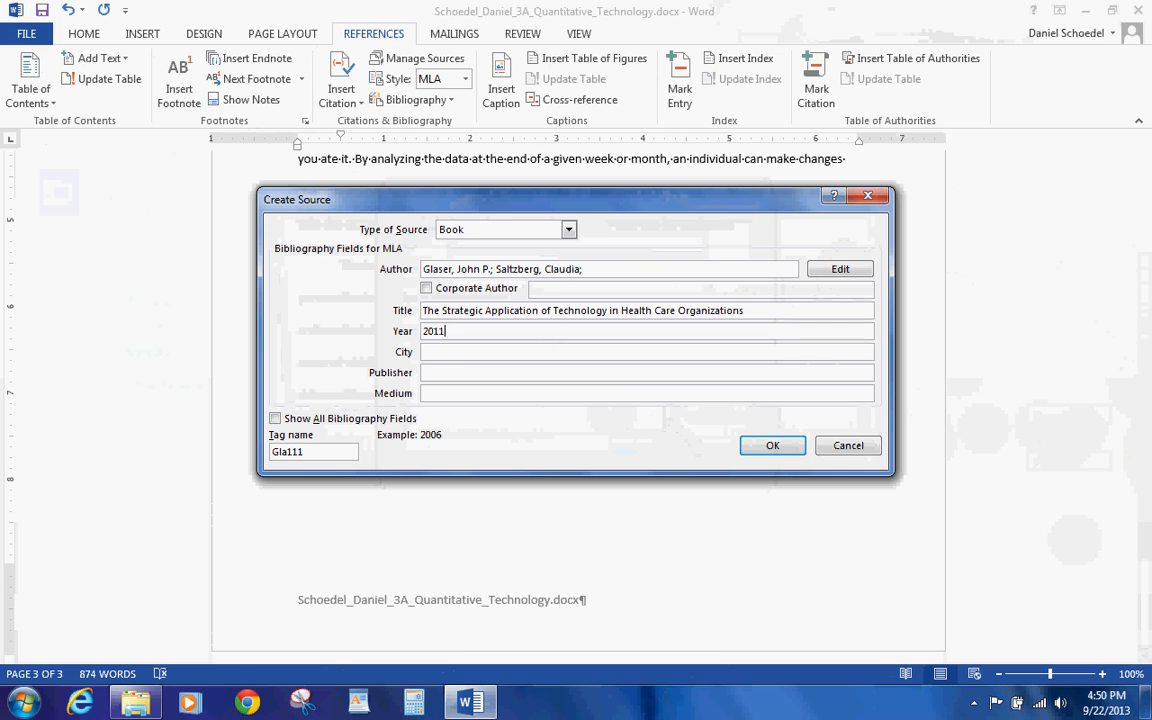
key("Tab")
type("San Francisco")
key("Tab")
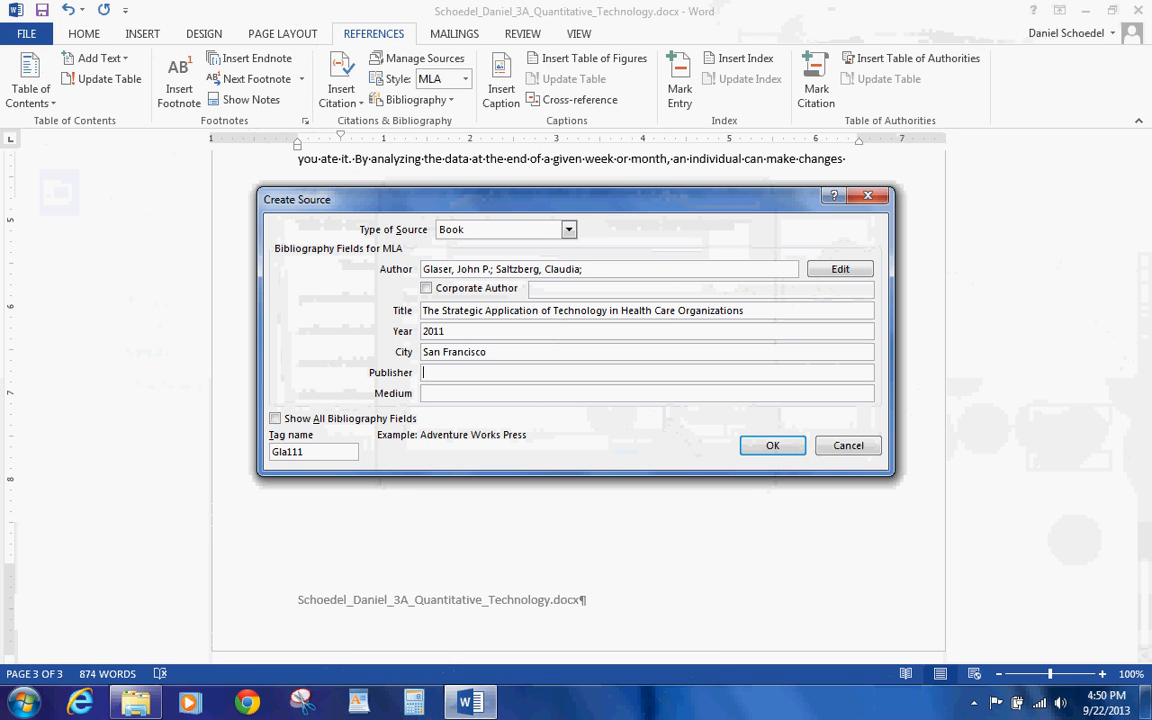
type("Jossey-Bass")
key("Tab")
type("Print")
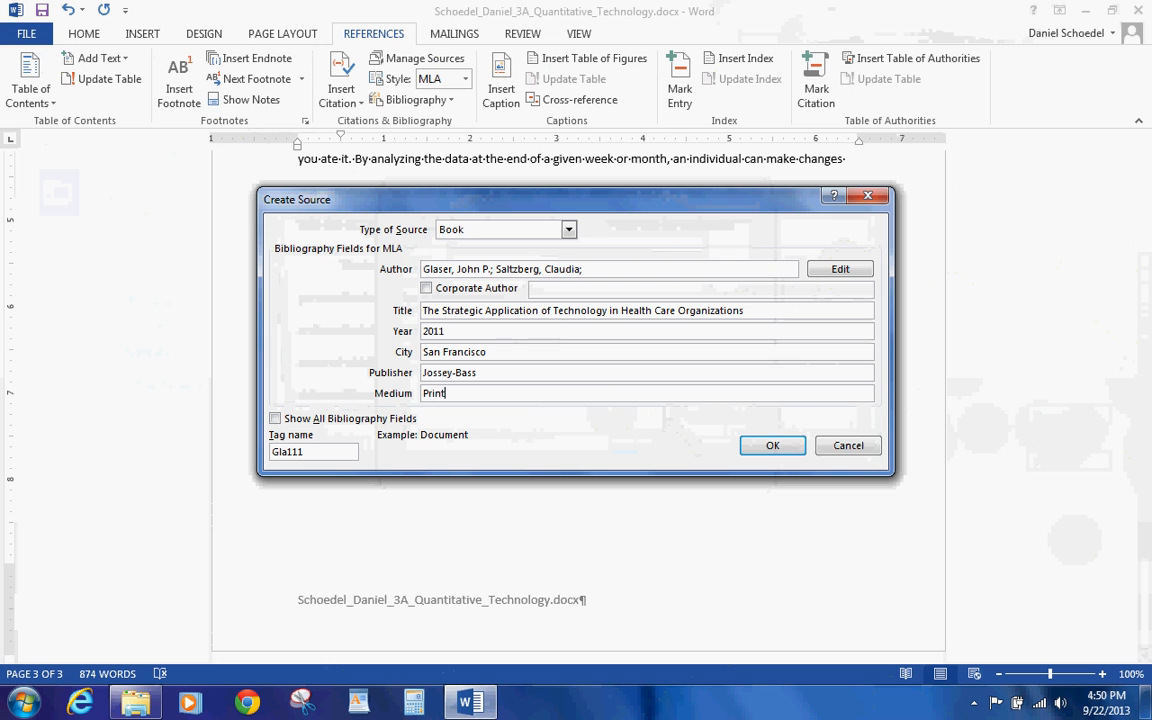
left_click(772, 445)
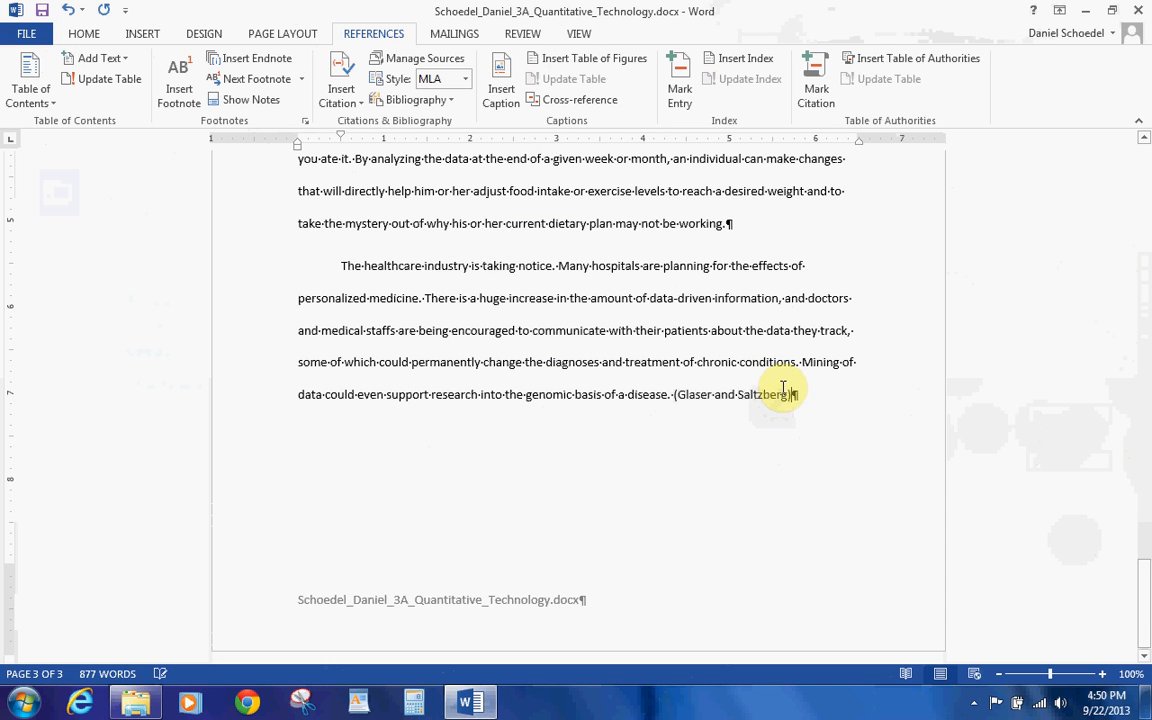
Add page number 28 to the citation at the end of the final paragraph about the healthcare industry.
left_click(789, 396)
left_click(800, 420)
left_click(745, 445)
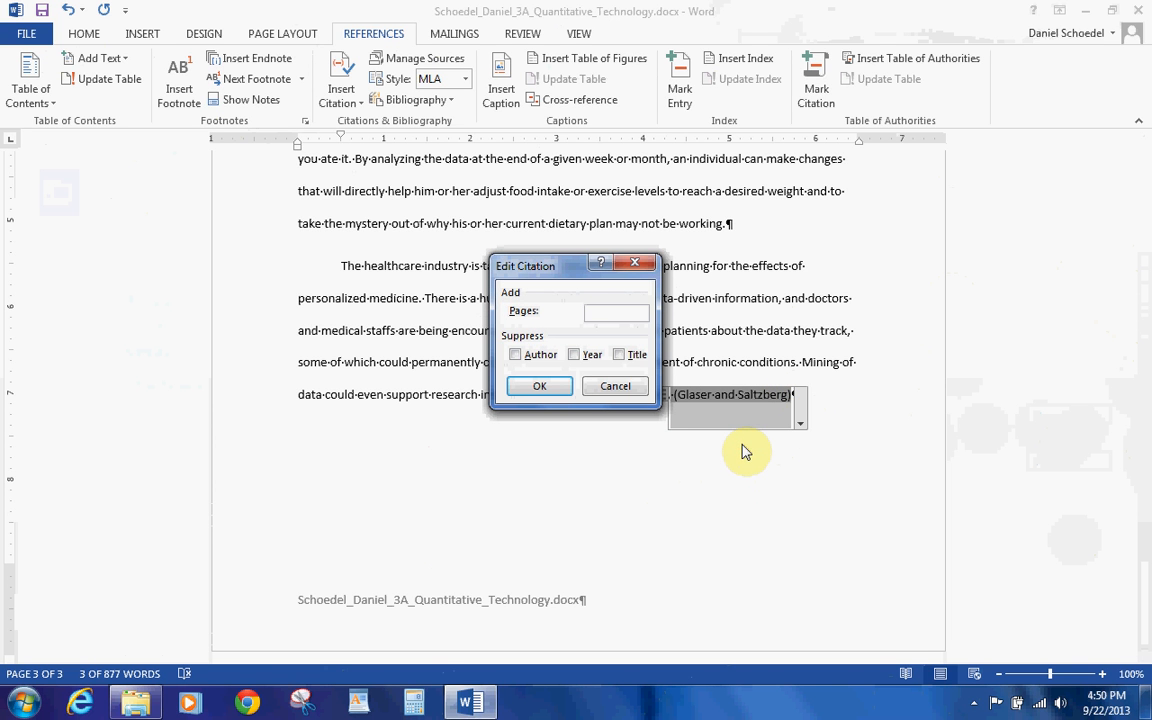
type("28")
left_click(558, 390)
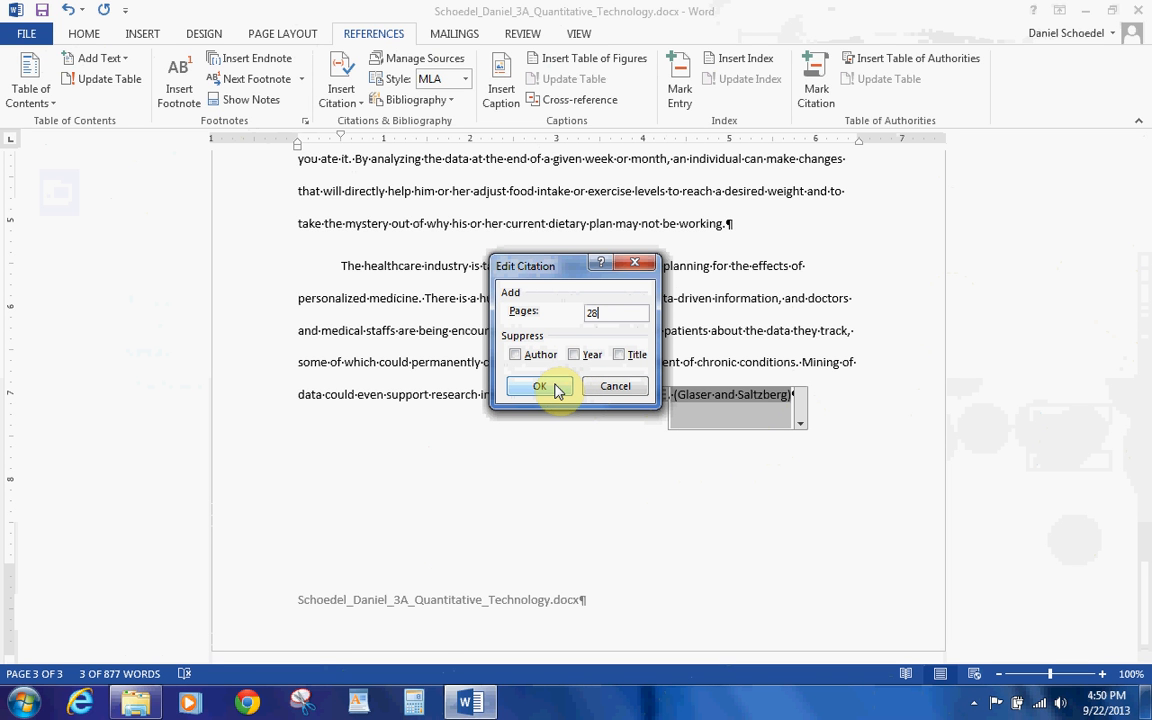
left_click(540, 387)
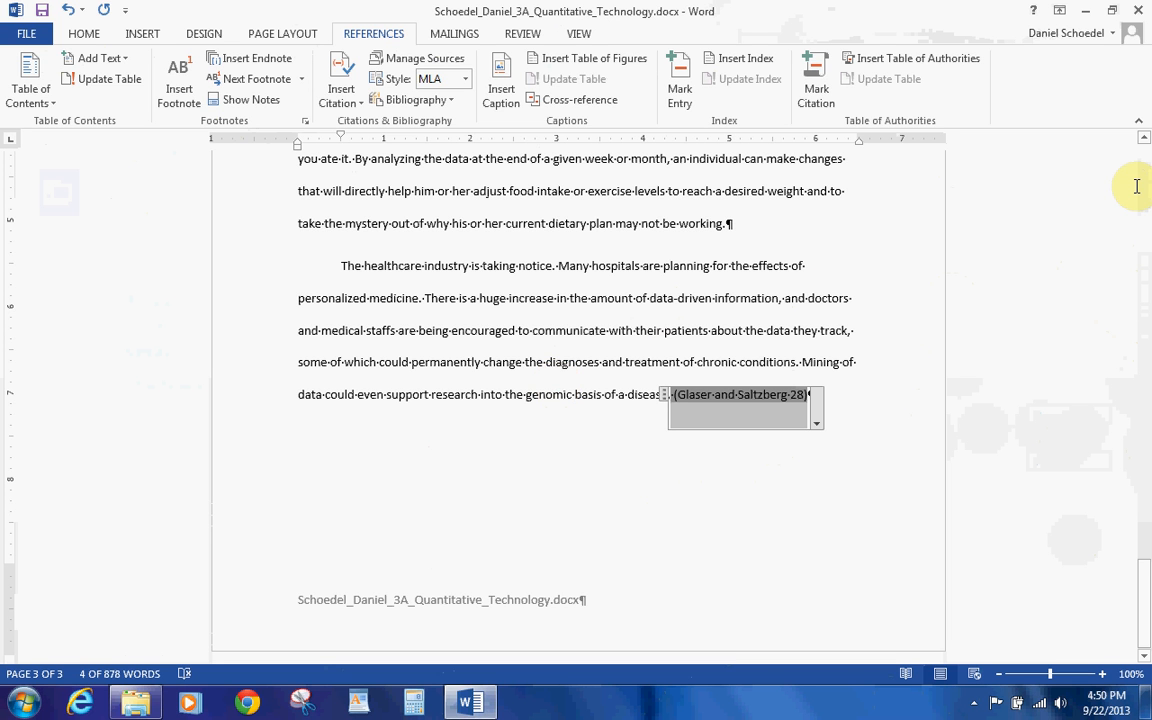
Look through the paper's pages for the paragraph on obesity that needs a website citation.
left_click(1144, 137)
left_click(1145, 138)
left_click(1145, 138)
left_click(1145, 138)
left_click(1145, 138)
left_click(1145, 138)
left_click(1145, 138)
left_click(1145, 138)
left_click(1145, 138)
left_click(1145, 138)
left_click(1145, 138)
left_click(1145, 138)
left_click(1145, 138)
left_click(1145, 138)
left_click(1145, 138)
left_click(1145, 138)
left_click(1145, 138)
left_click(1145, 138)
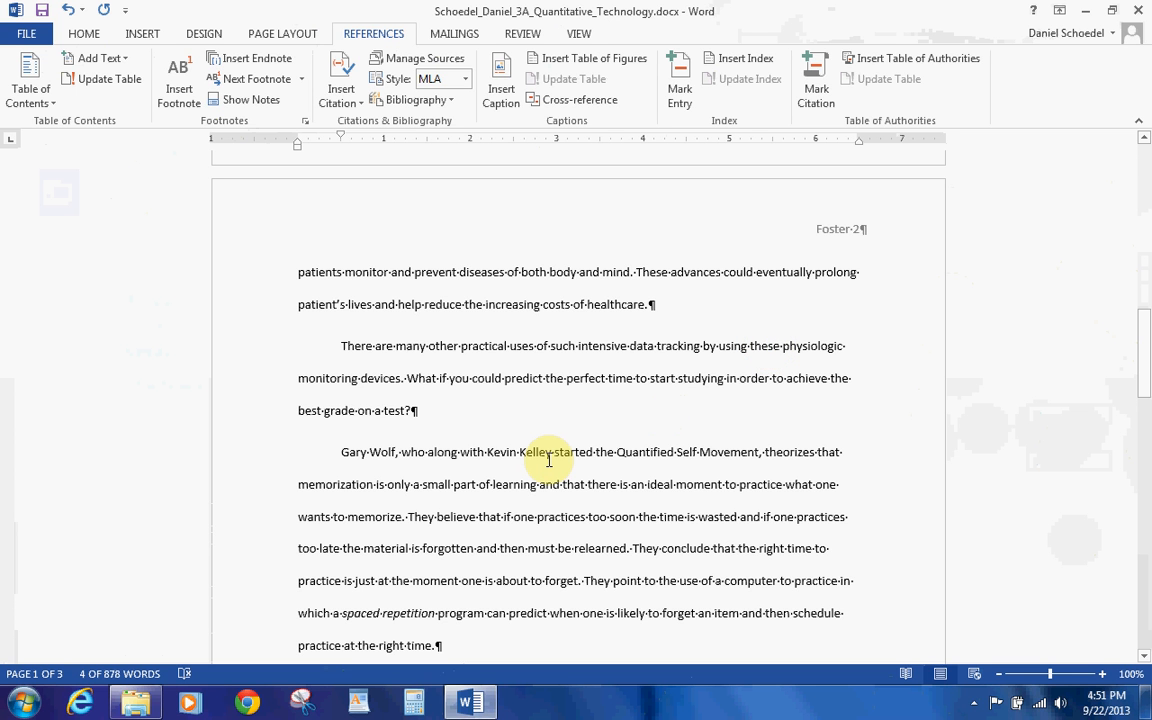
scroll(549, 459, "down", 10)
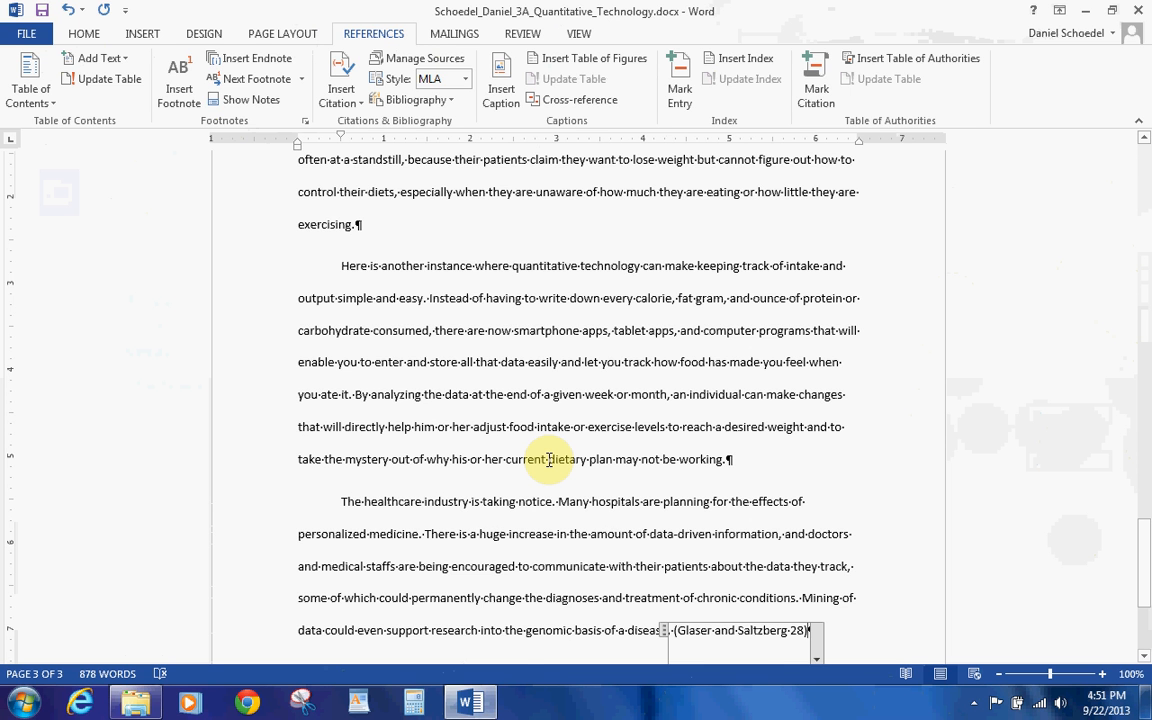
scroll(549, 459, "up", 8)
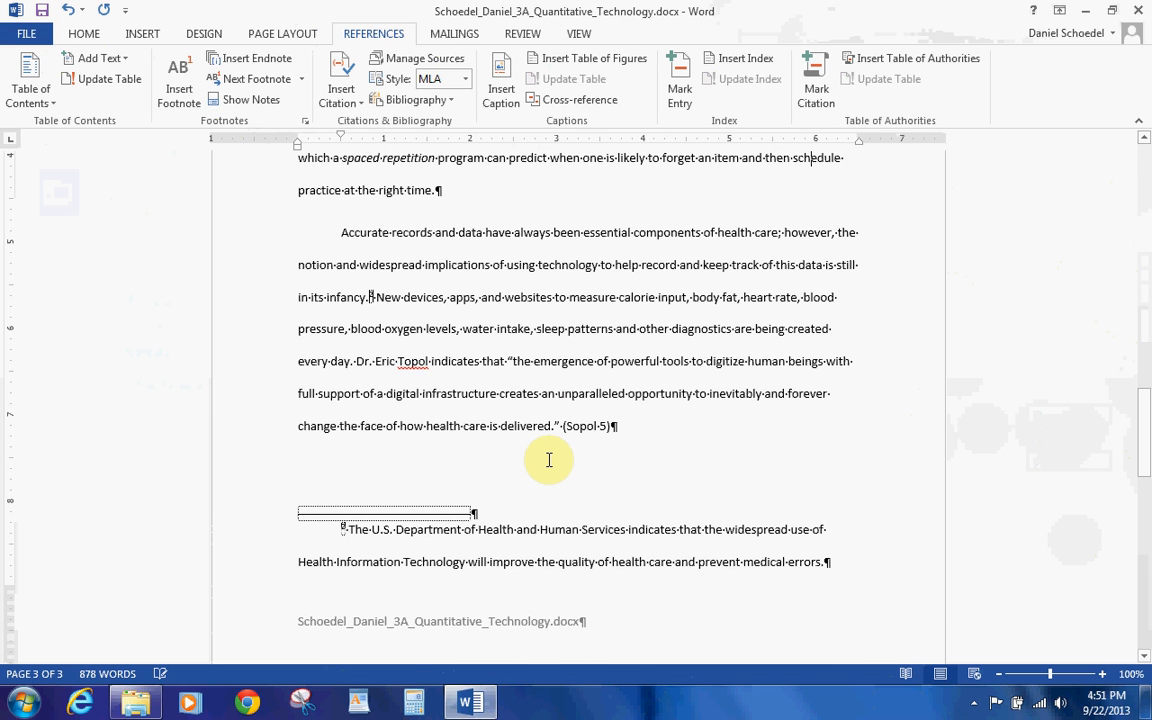
scroll(549, 459, "down", 5)
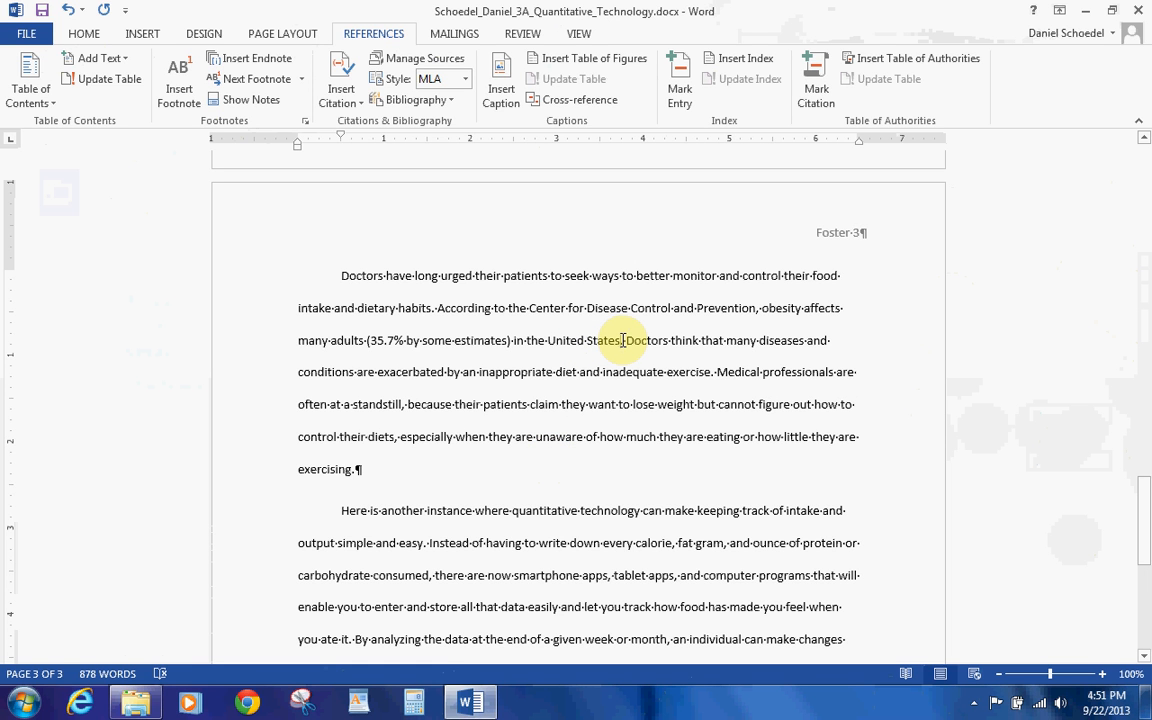
Start a new citation source of type Web site after "in the United States" in the first paragraph of page 3.
left_click(340, 93)
left_click(365, 216)
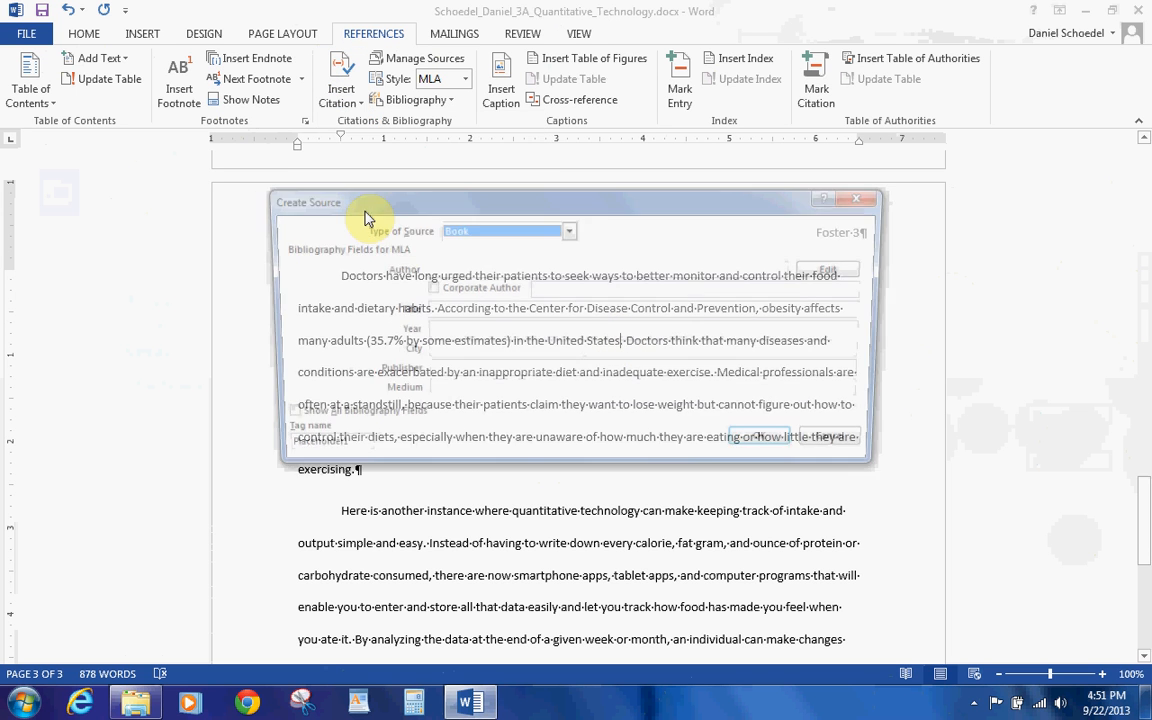
left_click(567, 231)
left_click(570, 303)
left_click(570, 303)
left_click(527, 292)
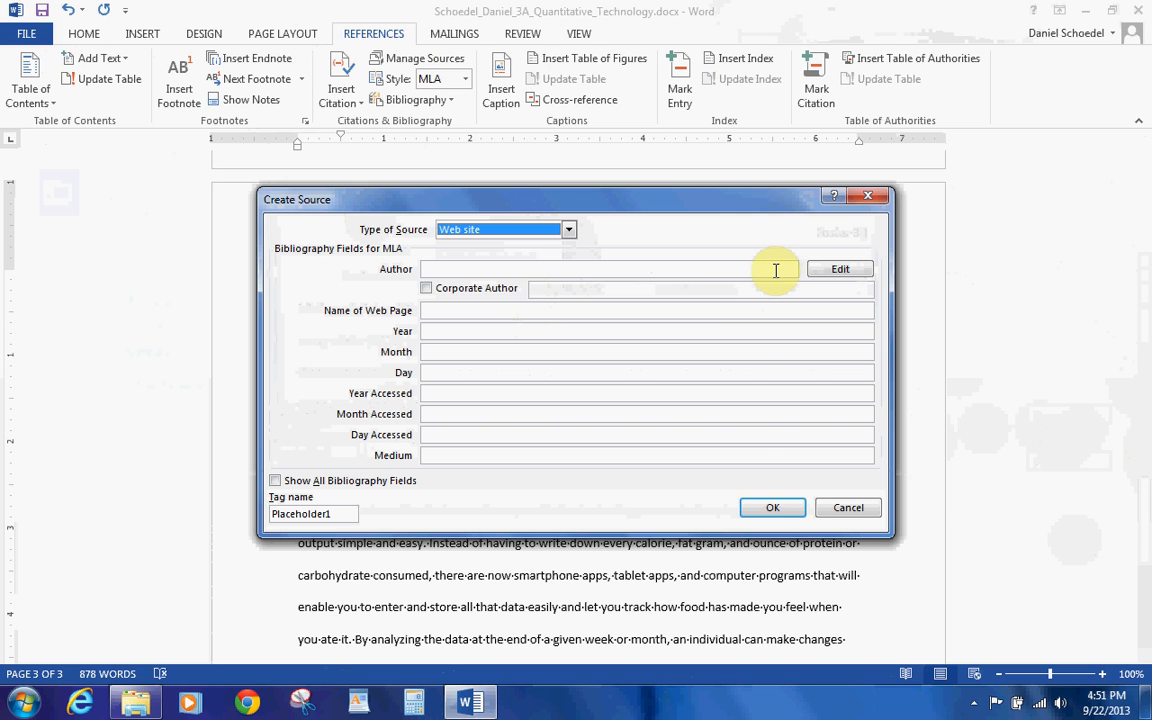
Add the first author's last name, first name and middle initial to the website source's author list.
left_click(812, 274)
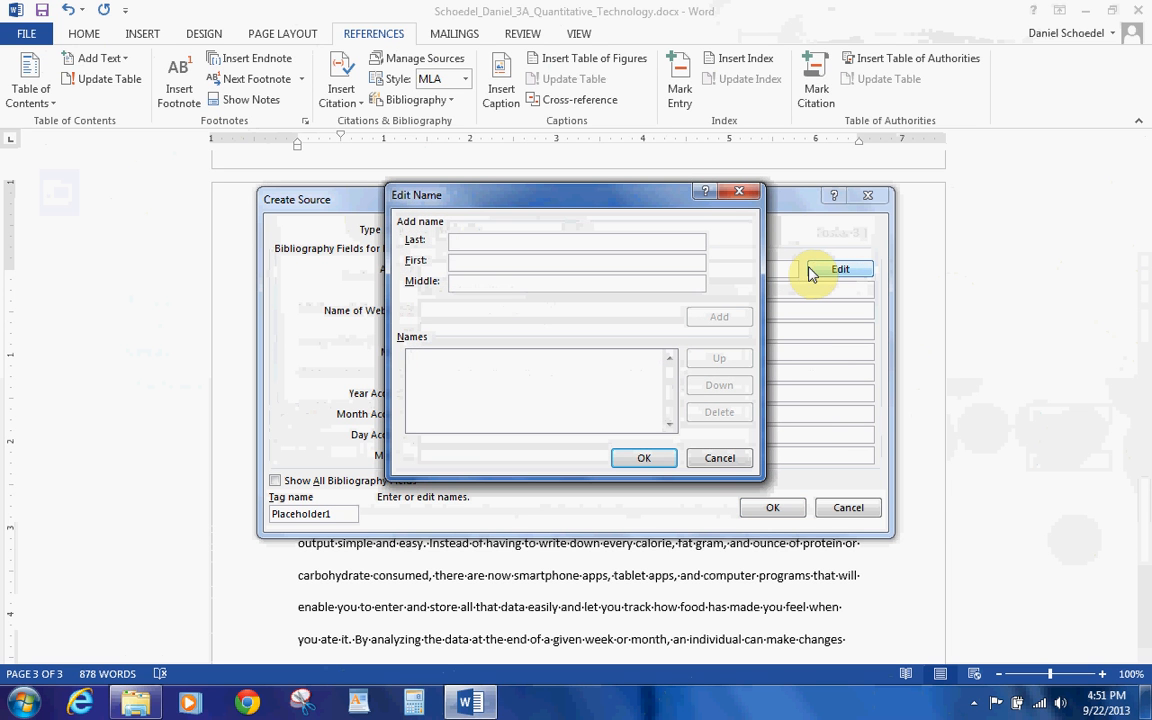
type("Ogde")
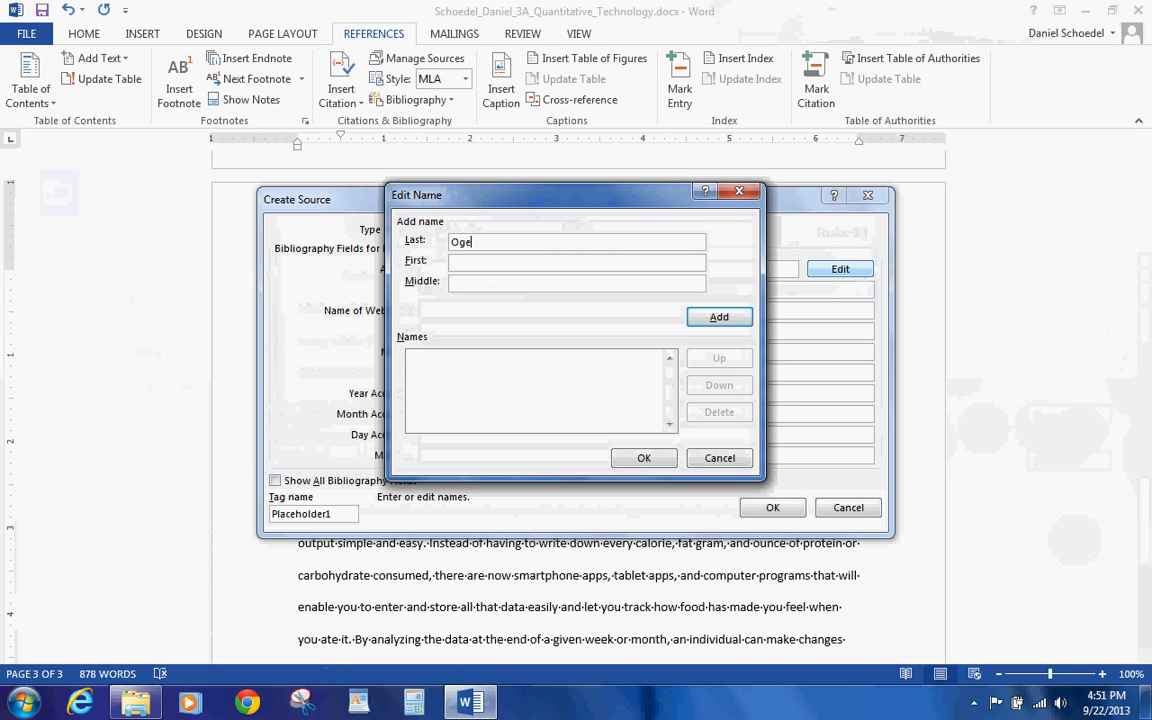
type("n")
key("Tab")
type("Cynth")
type("ia ")
type("L")
type(".")
left_click(710, 318)
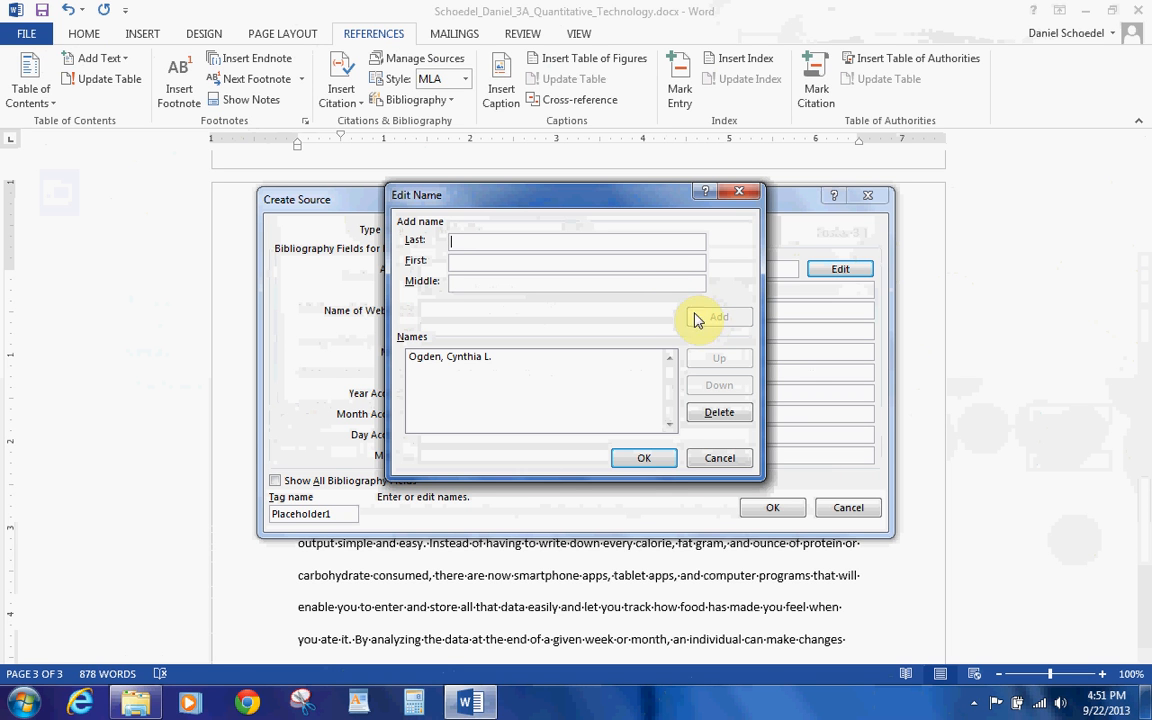
Add the second author's last name, first name and middle initial to the website source's author list.
type("Carroll")
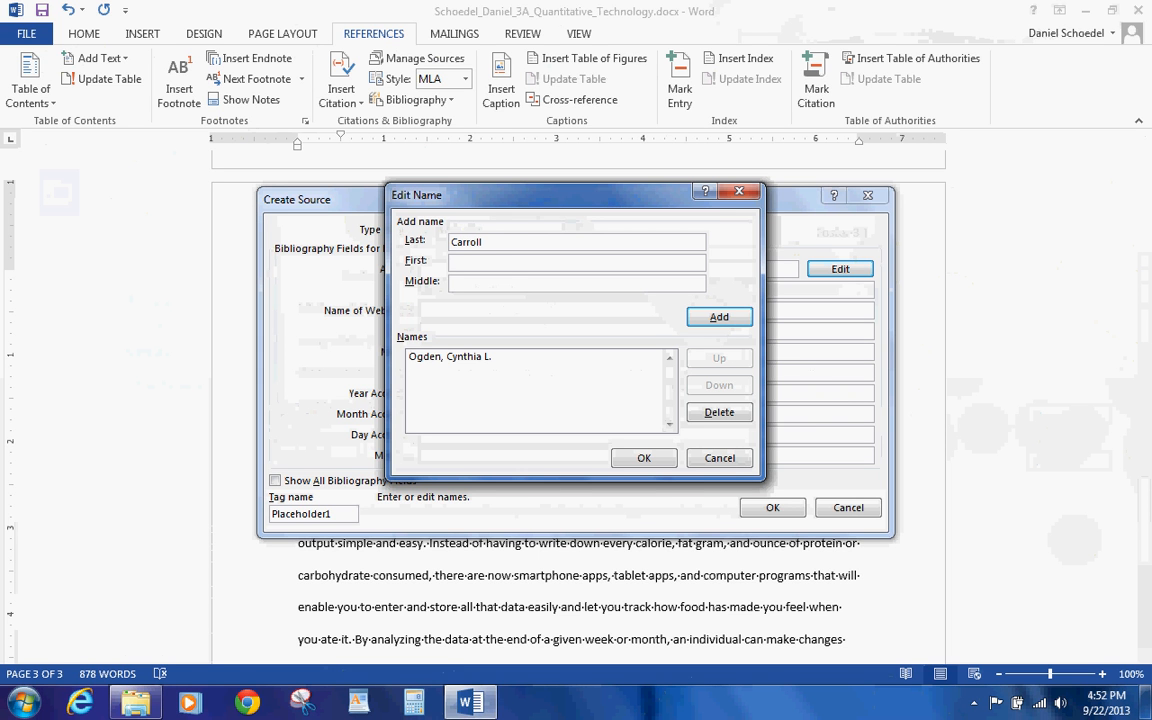
key("Tab")
type("Margaret")
key("Tab")
type("D.")
left_click(722, 317)
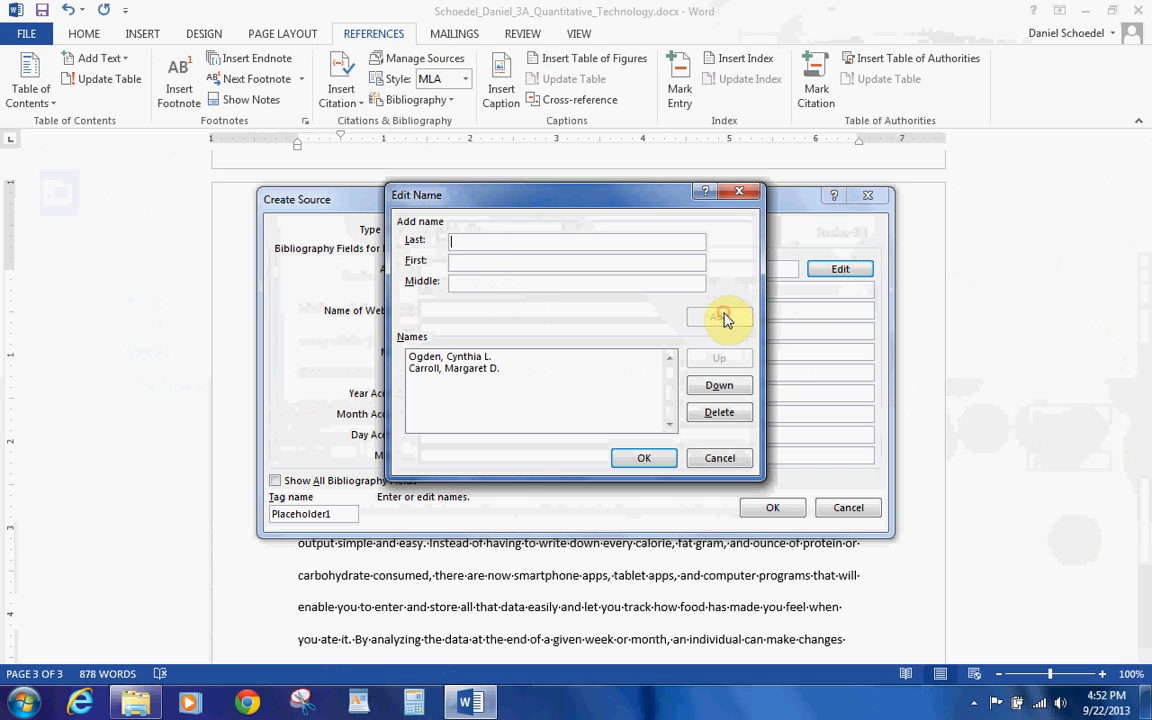
Add the third author's last name, first name and middle initial to the website source's author list.
type("Kit")
key("Tab")
type("Brian")
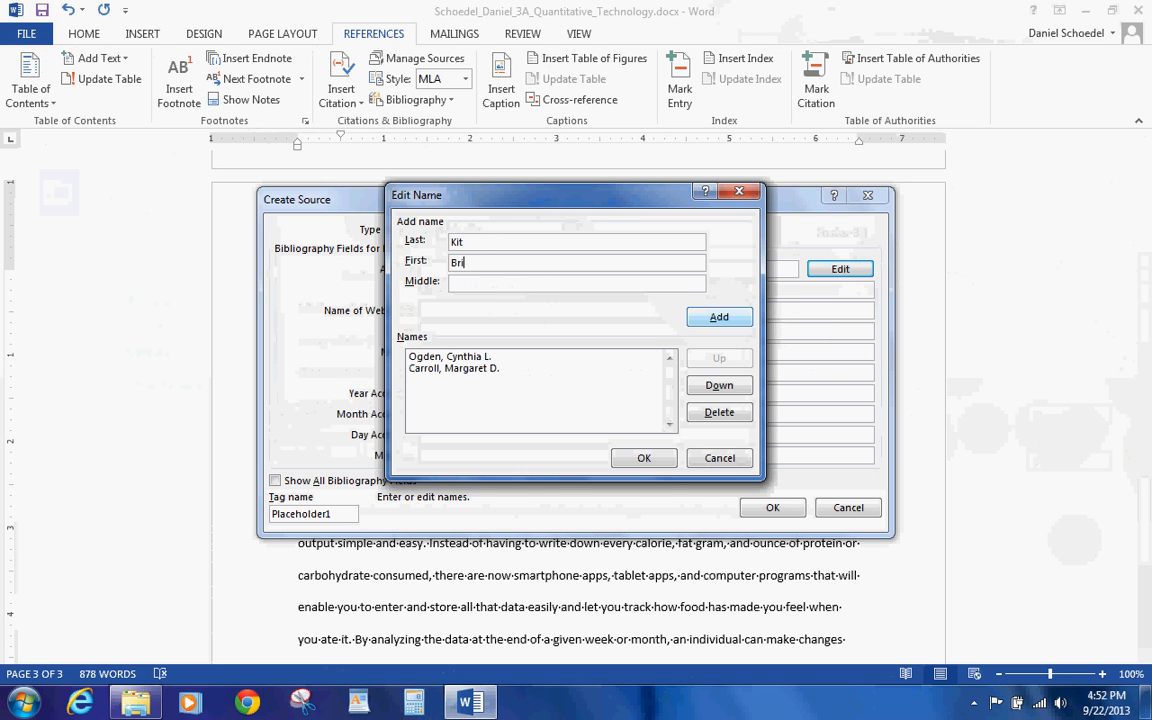
key("Tab")
type("K.")
left_click(705, 316)
Add the fourth author's last name, first name and middle initial, and accept the author list.
type("Fklega")
key("BackSpace")
key("BackSpace")
key("BackSpace")
key("BackSpace")
key("BackSpace")
type("legal")
key("Tab")
type("KAtherin")
key("BackSpace")
key("BackSpace")
key("BackSpace")
key("BackSpace")
key("BackSpace")
key("BackSpace")
key("BackSpace")
type("atherine")
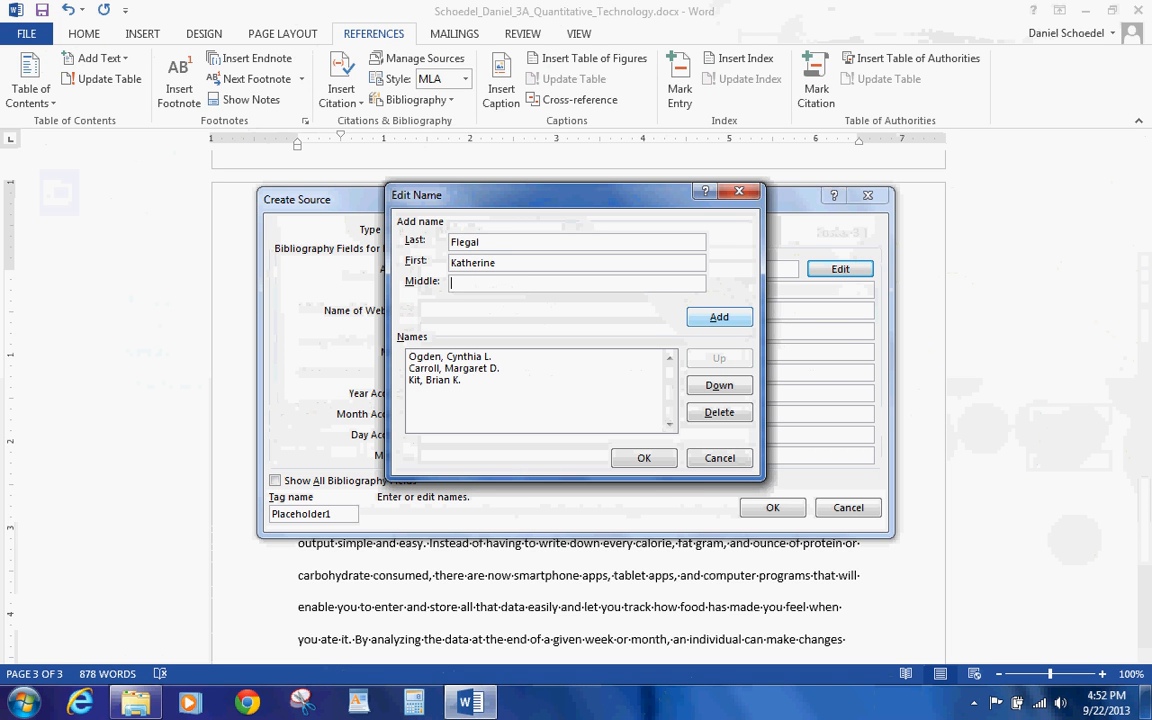
type("M.")
left_click(724, 316)
left_click(658, 461)
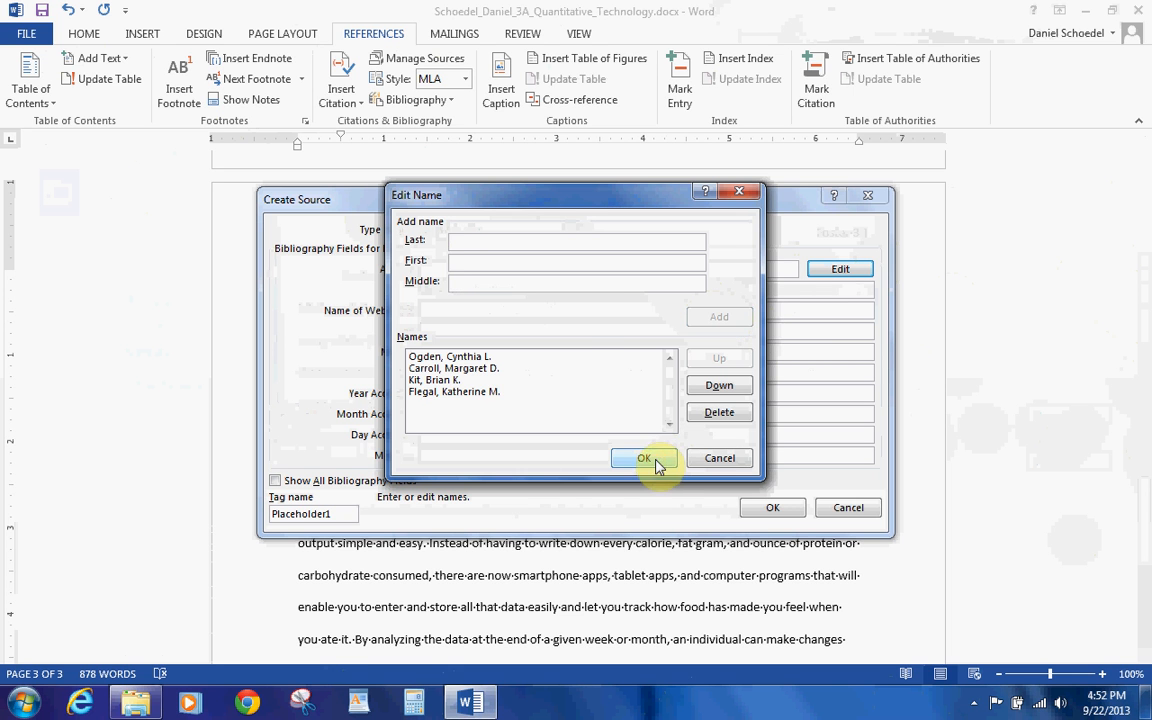
Name the web page "NCHS Data Brief Number 82" and set its publication date to year 2012, month January, day 15.
left_click(458, 310)
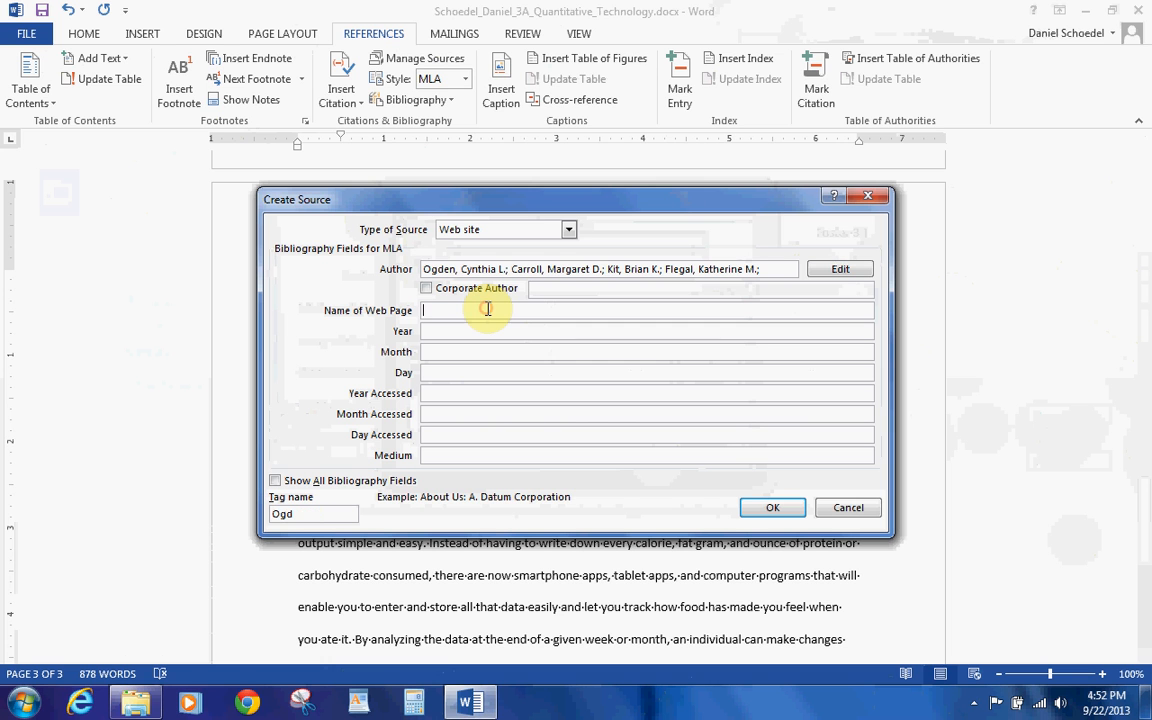
type("NCH")
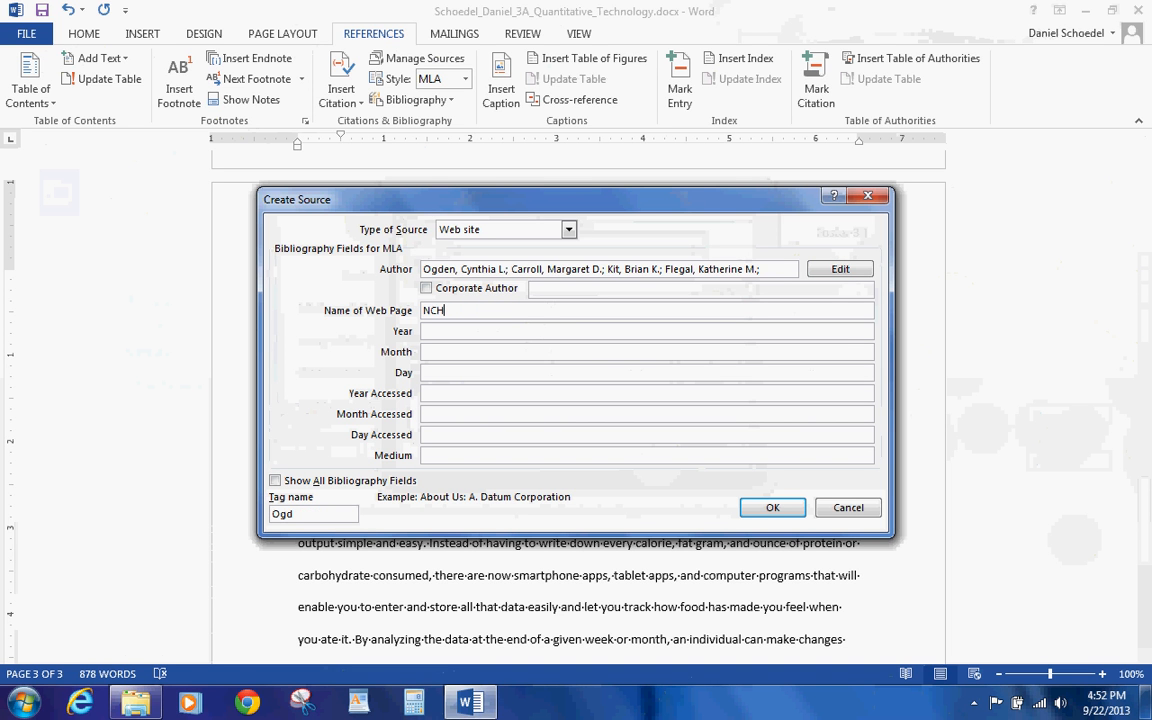
type("S Data Brief Number 82")
key("Tab")
type("2012")
key("Tab")
type("January")
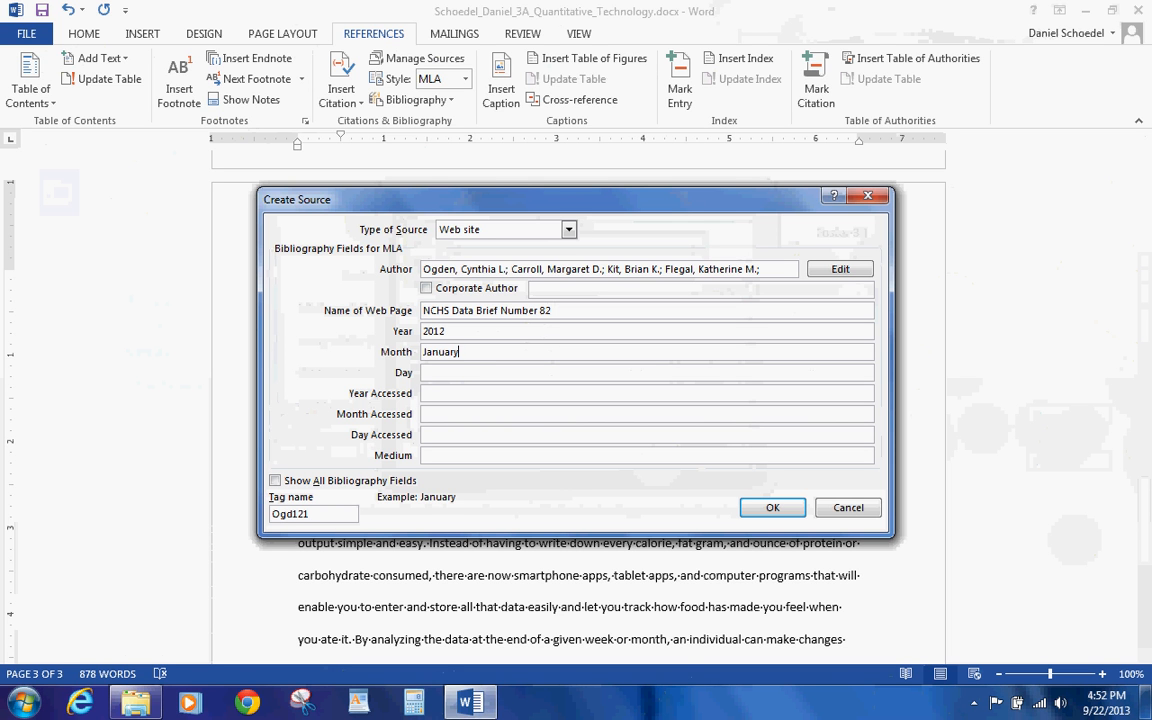
key("Tab")
type("15")
Set the access date to year 2016, month January, day 17 and the medium to Web, and insert the citation.
key("Tab")
type("2016")
key("Tab")
type("January")
key("Tab")
type("17")
key("Tab")
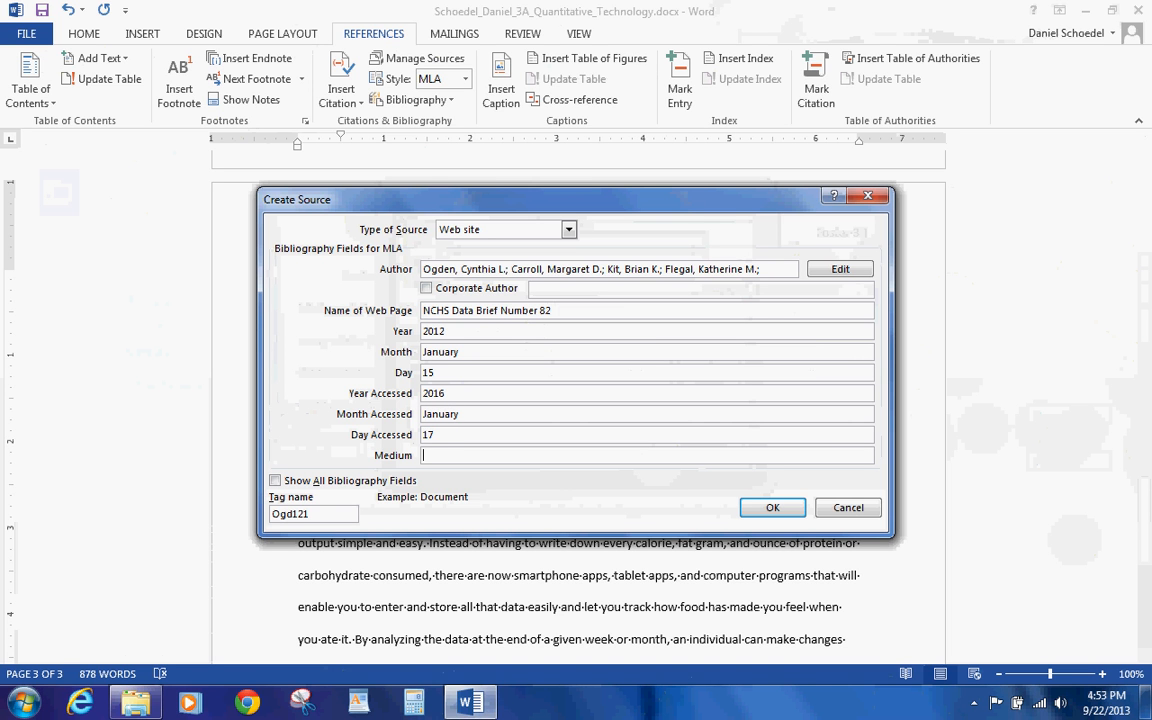
type("Web")
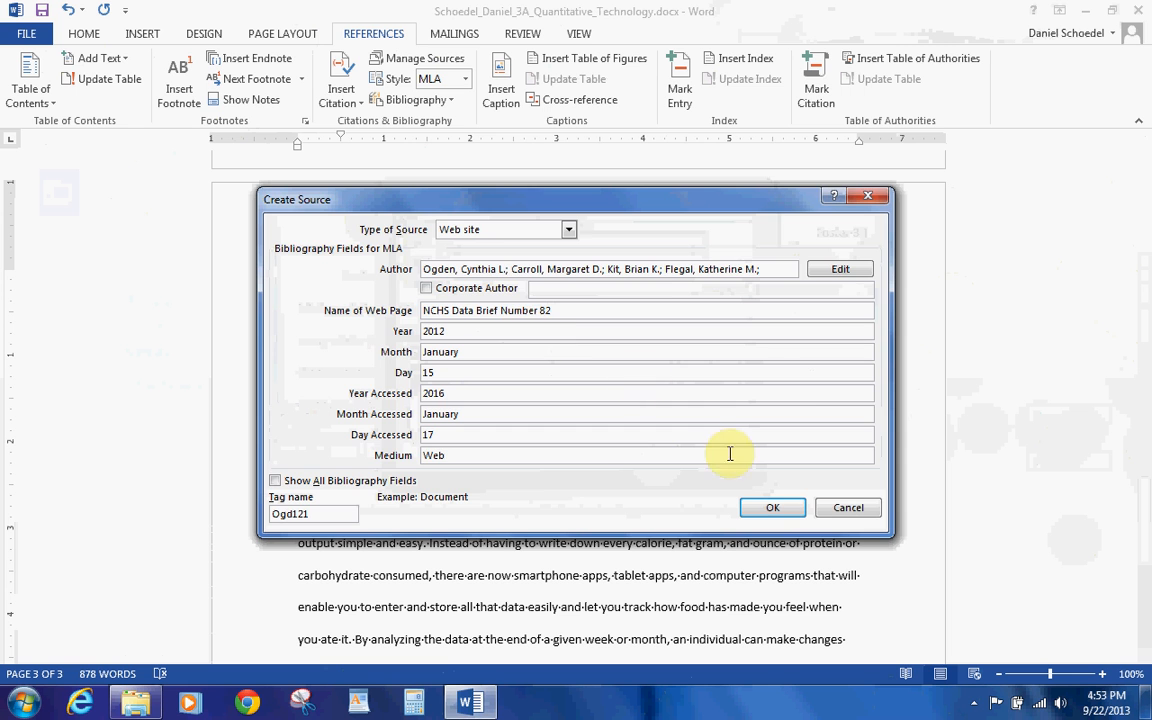
left_click(768, 510)
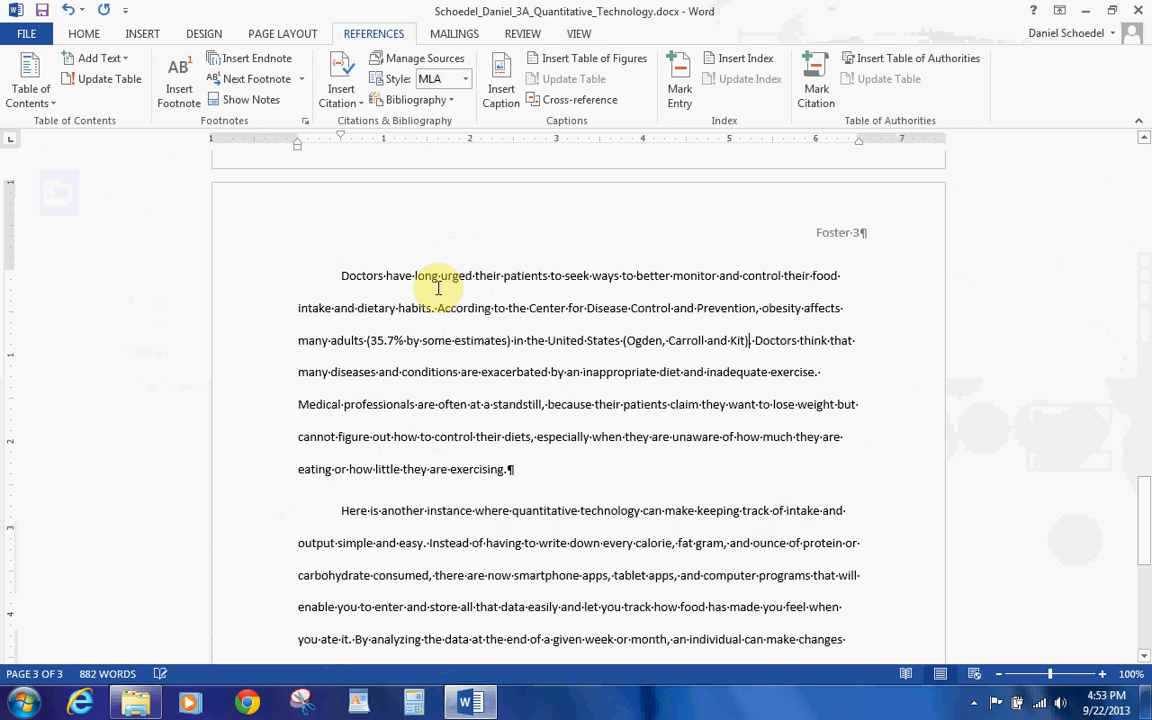
Save the document and insert a page break at the very end of the text.
left_click(42, 12)
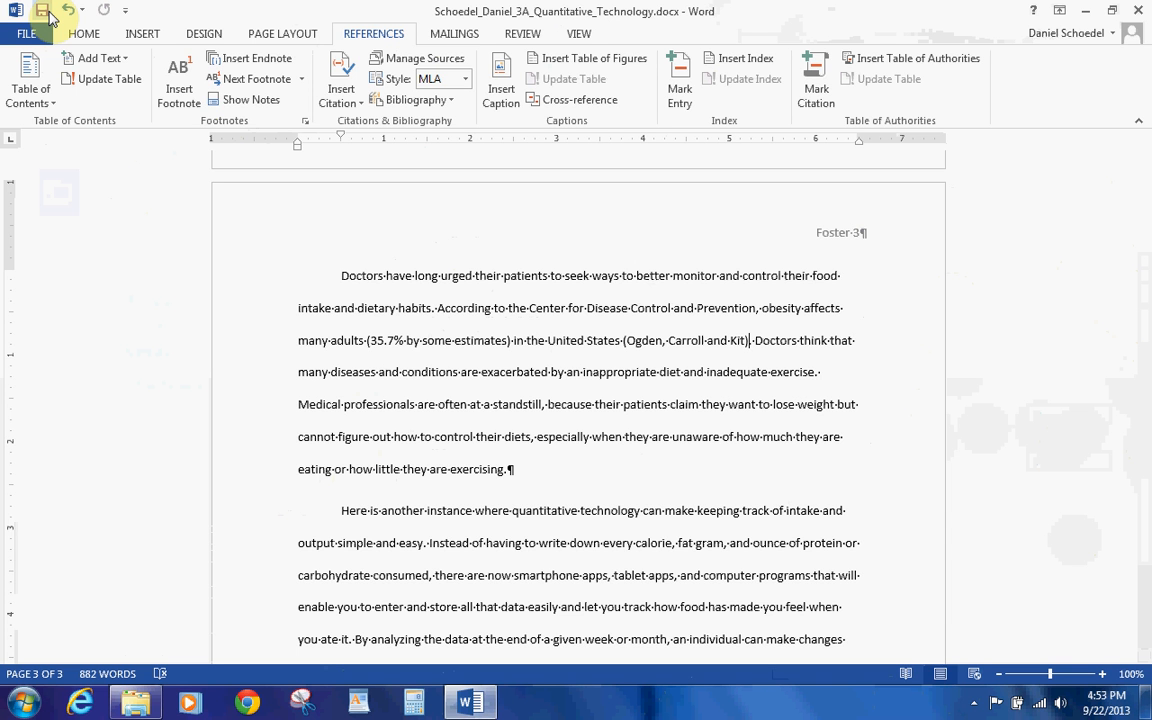
key("ctrl+End")
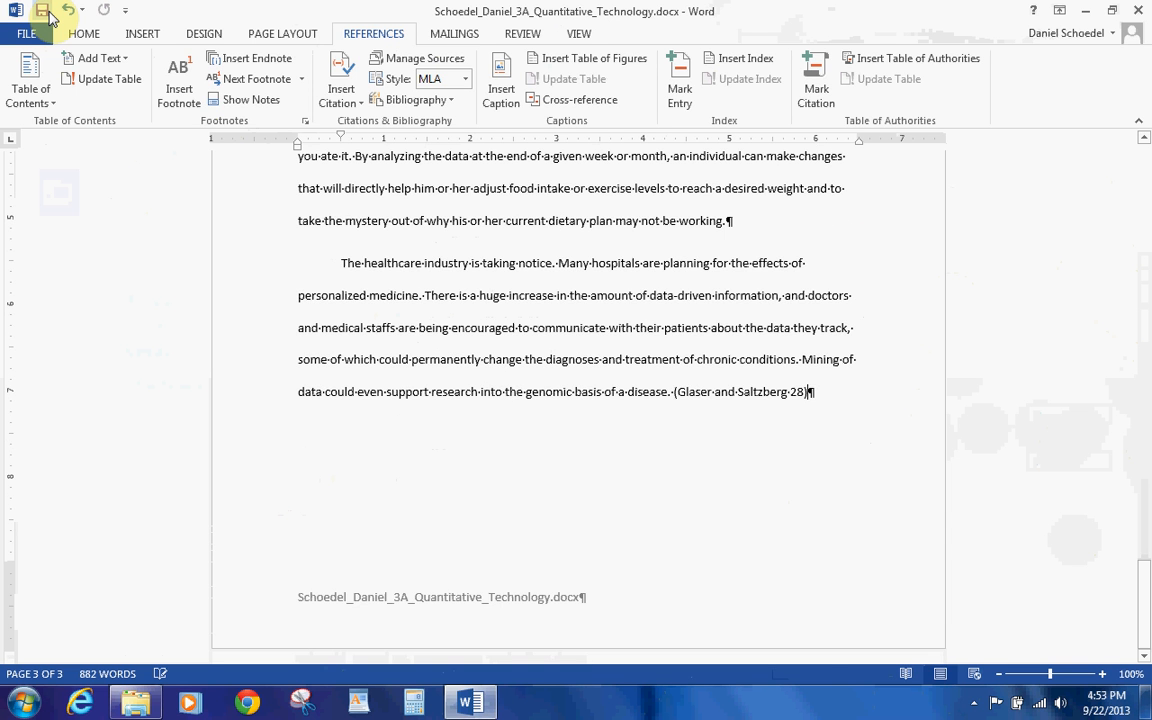
left_click(49, 12)
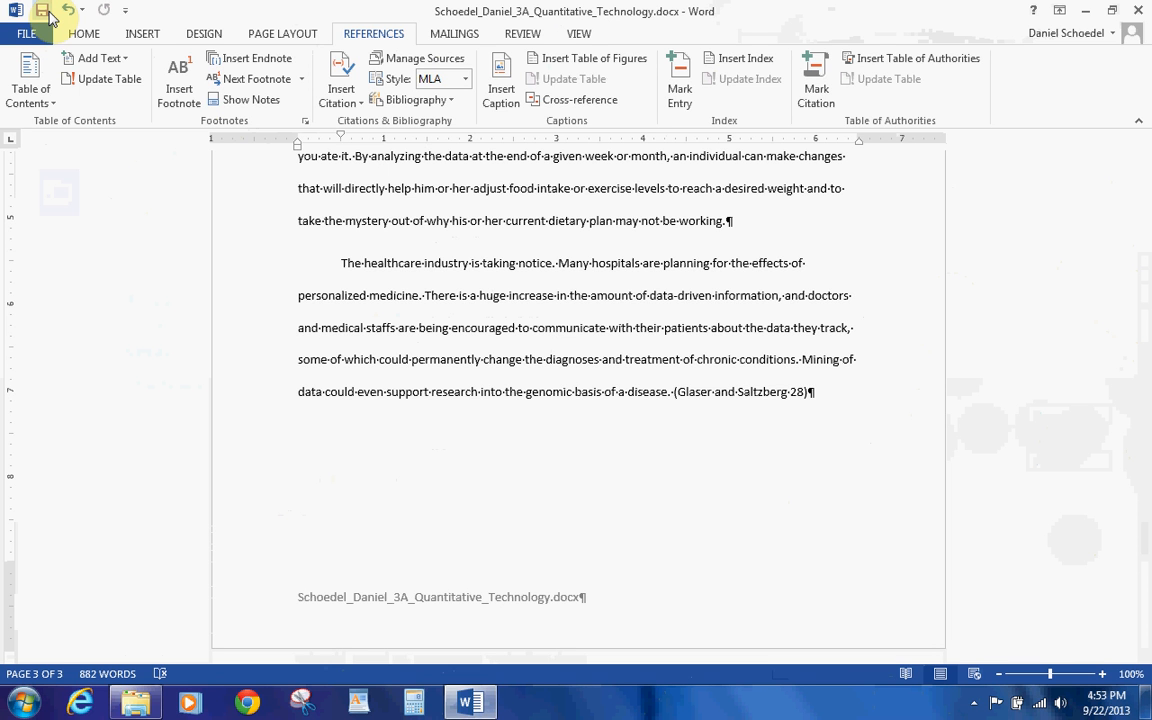
key("ctrl+Return")
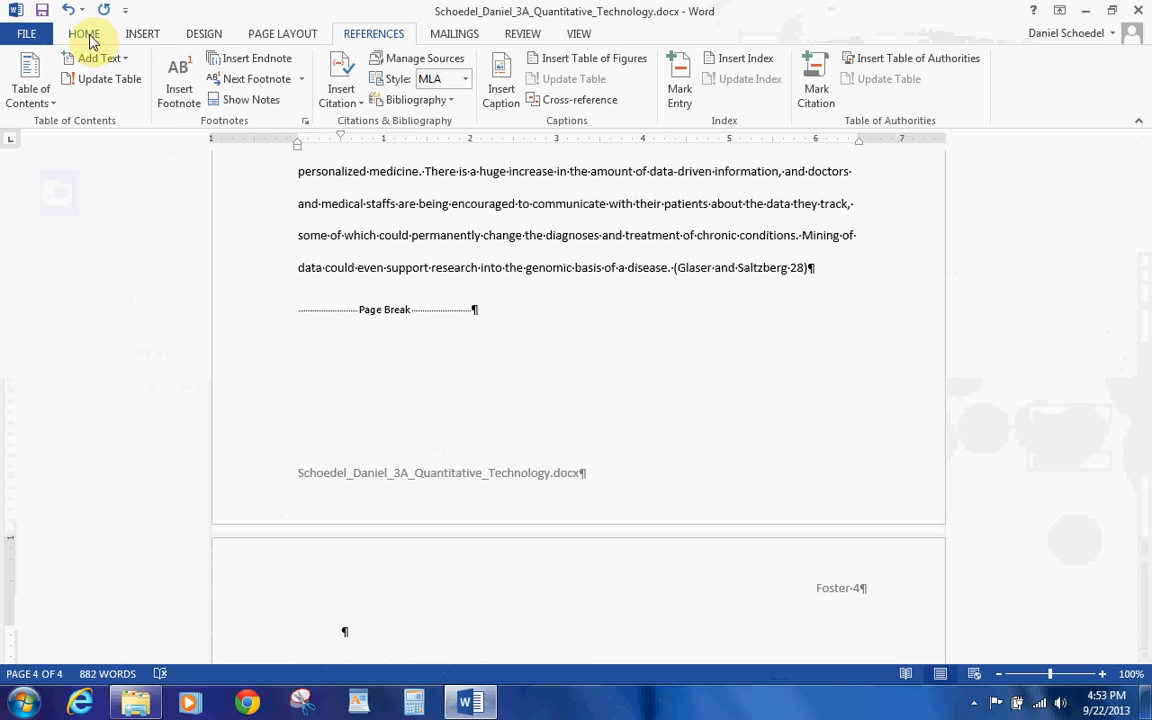
Set the new page's blank paragraph to have no special indentation.
left_click(86, 36)
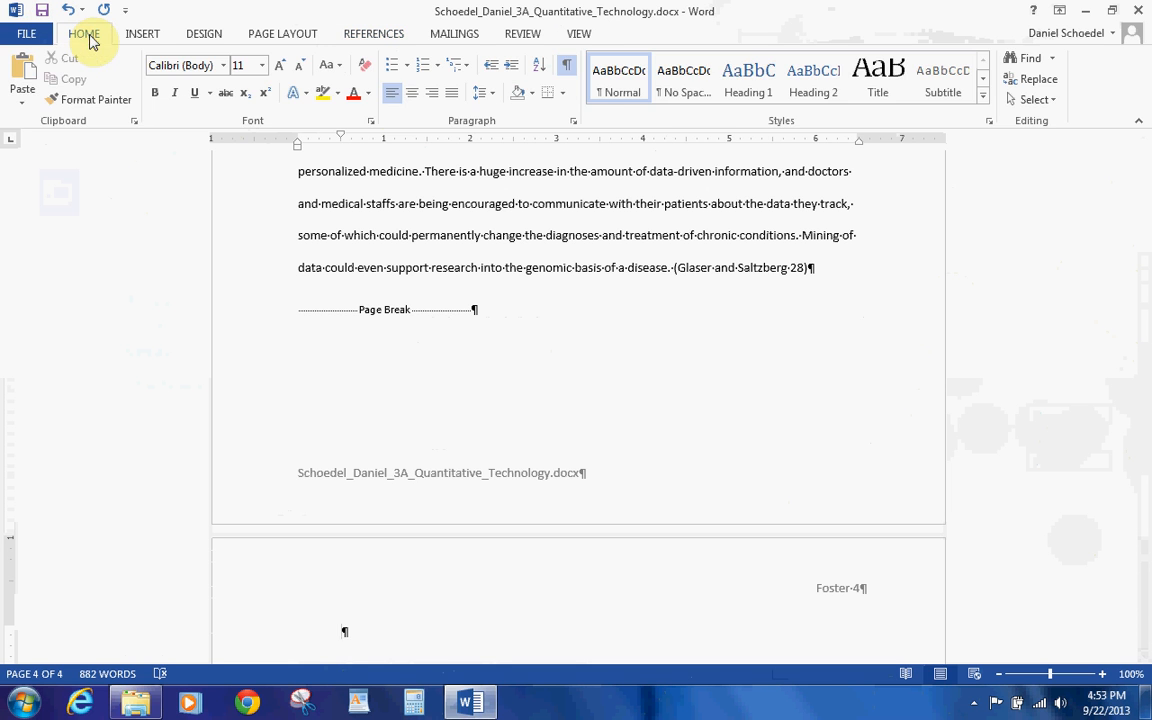
left_click(572, 121)
left_click(676, 278)
left_click(645, 300)
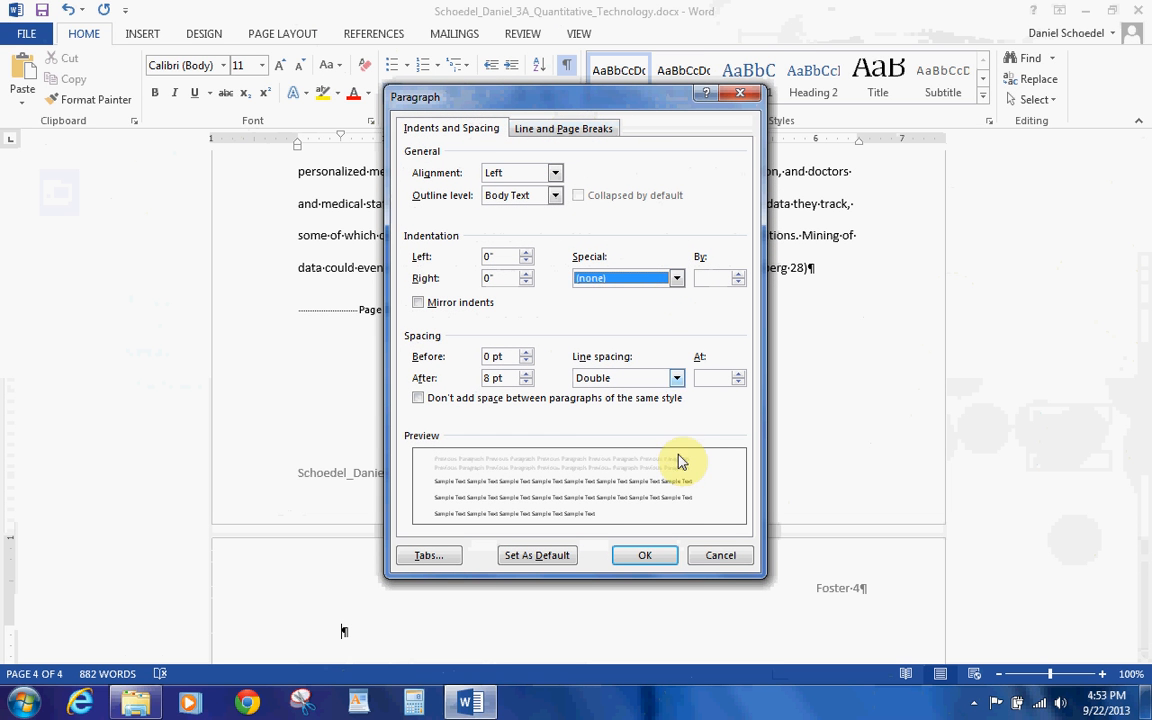
left_click(648, 550)
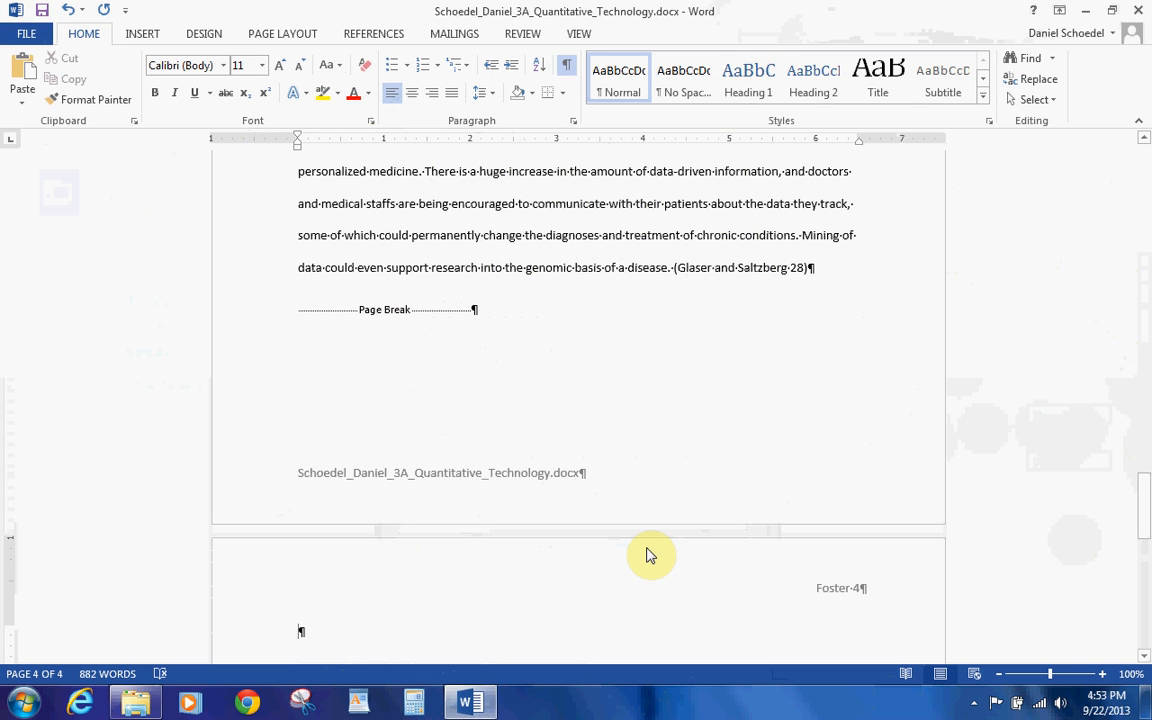
Enter the heading "Works Cited" on the new page and start a new paragraph below it.
type("Work")
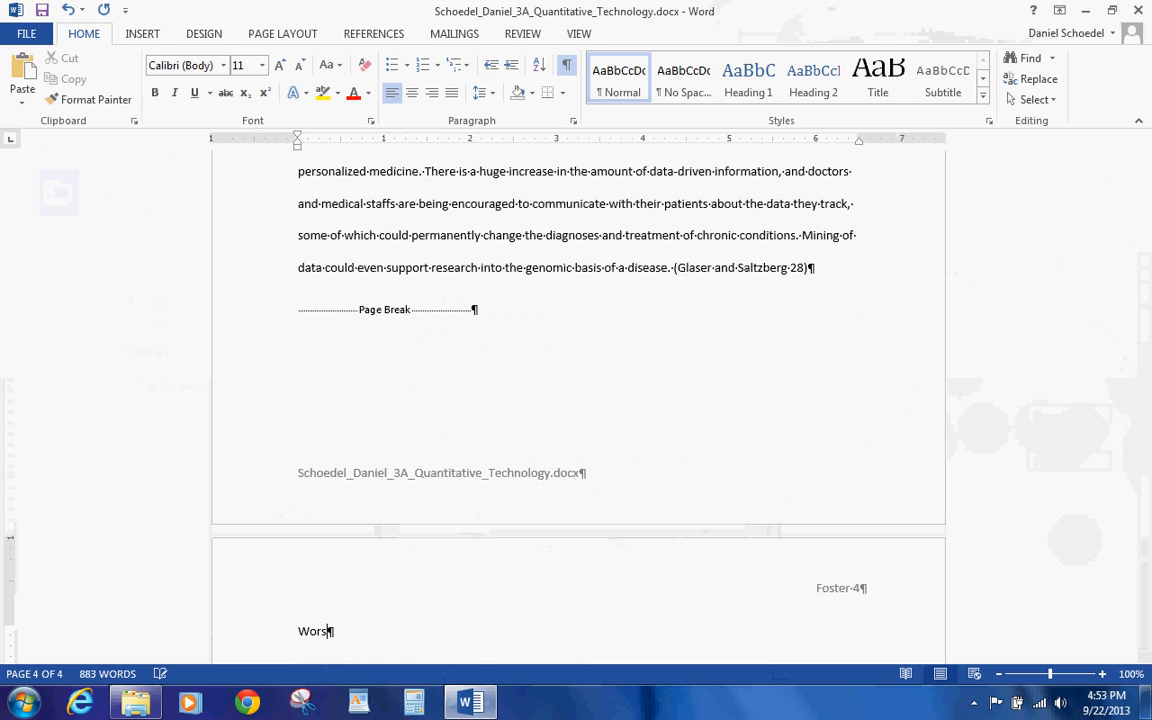
type("s Cited")
key("Return")
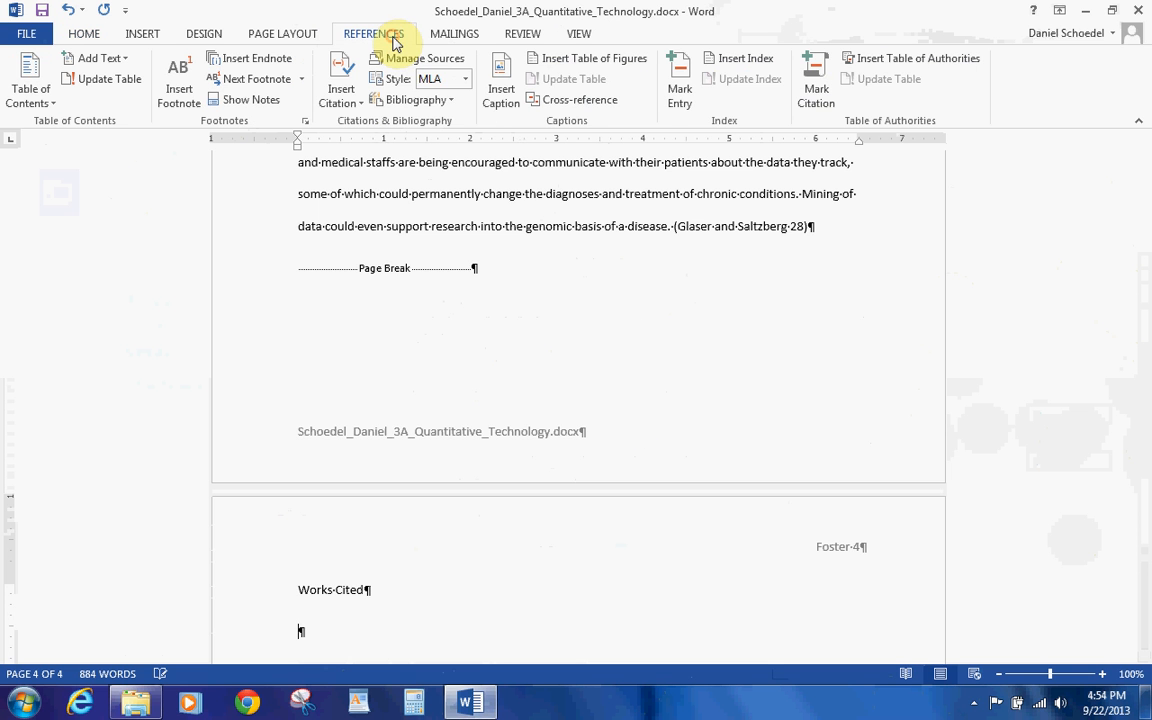
Insert a plain bibliography of the cited sources, without a built-in heading, below "Works Cited".
left_click(453, 102)
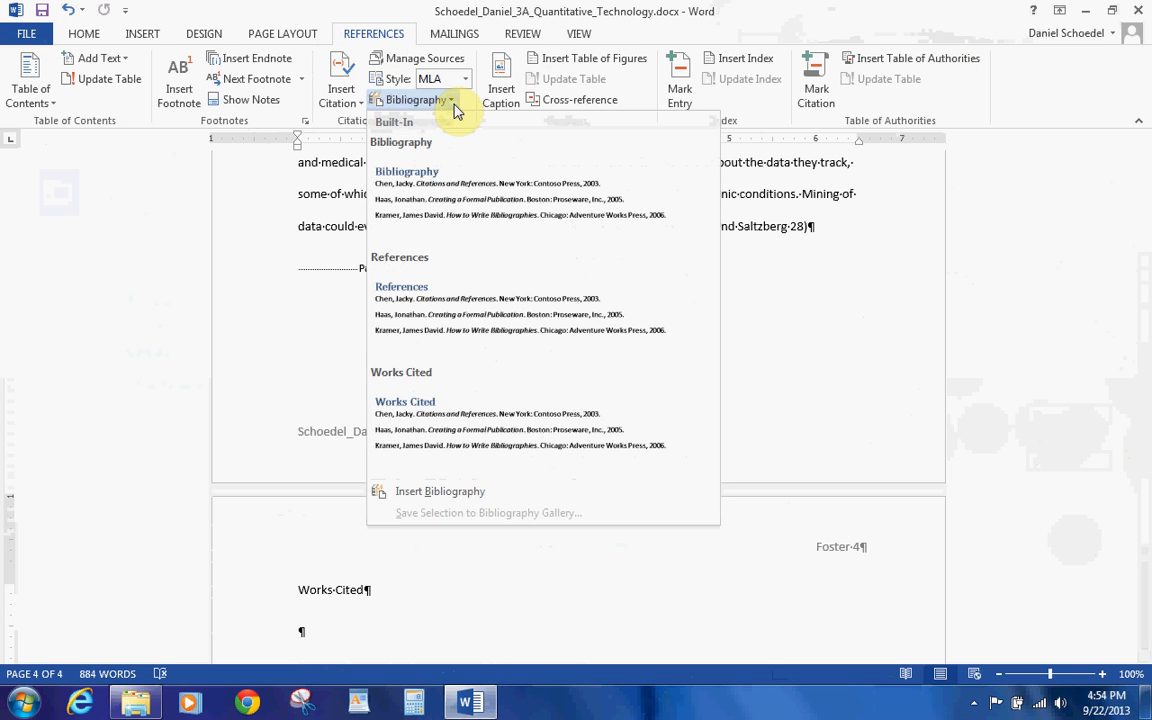
left_click(428, 492)
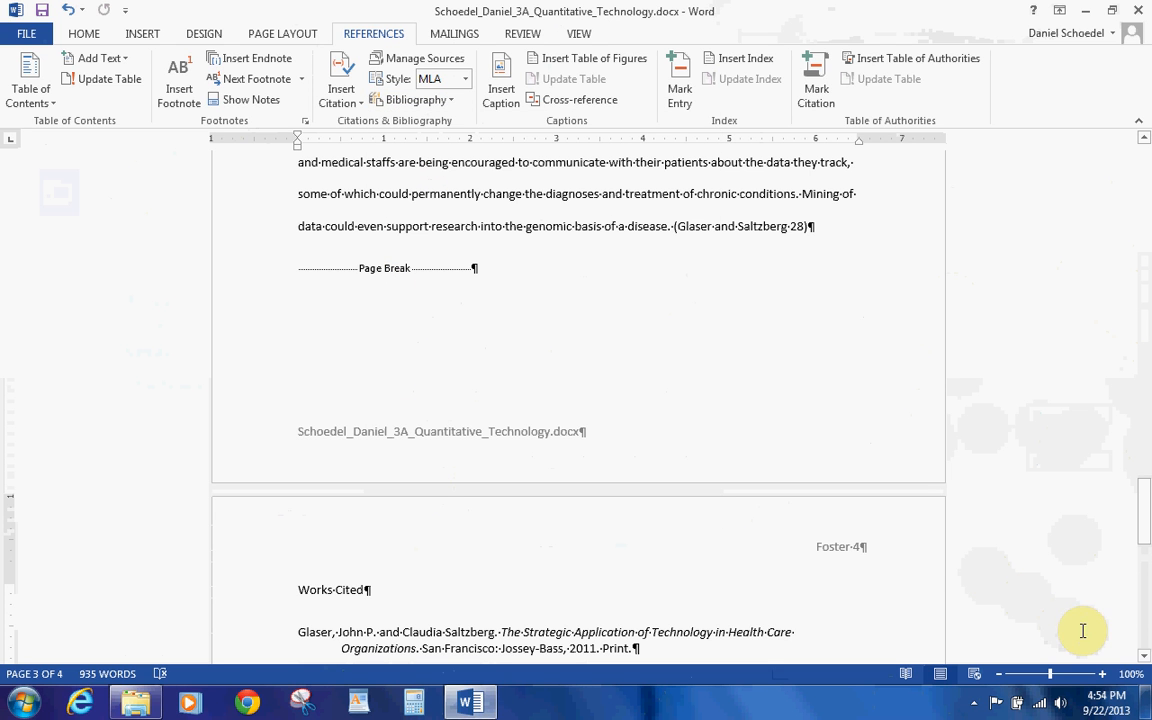
left_click(1145, 658)
left_click(1145, 658)
left_click(1145, 658)
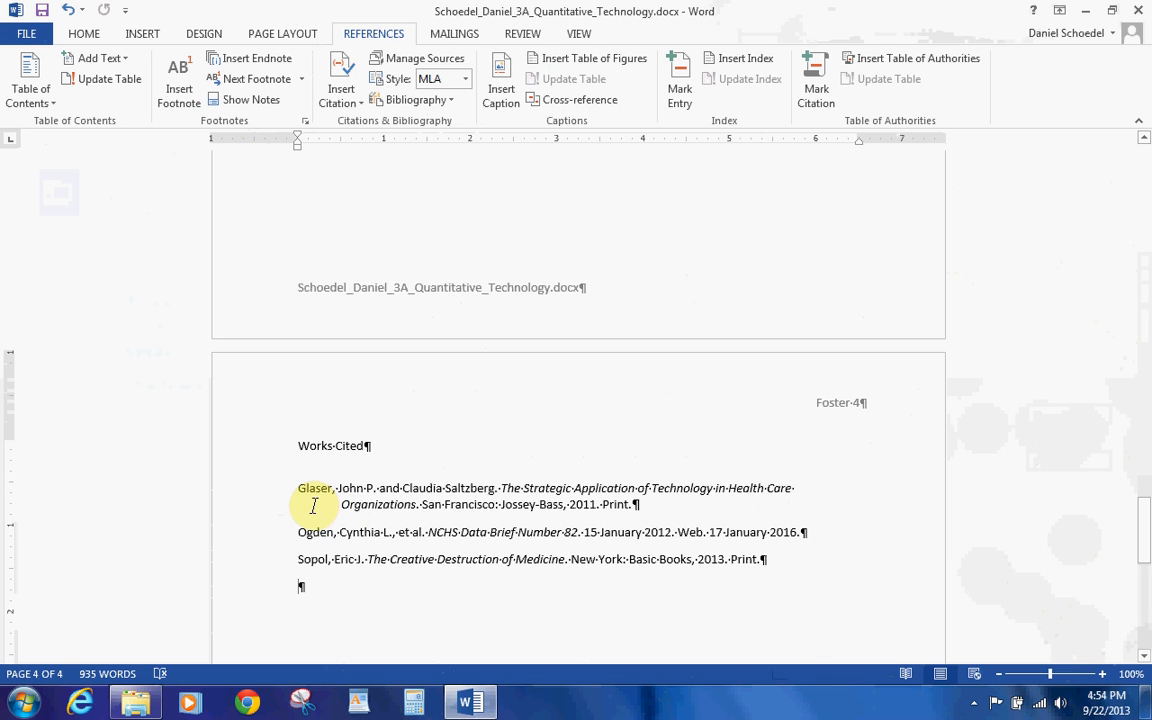
Set the spacing after the three bibliography entries to 0 pt and their line spacing to Double.
left_click_drag(297, 490, 777, 566)
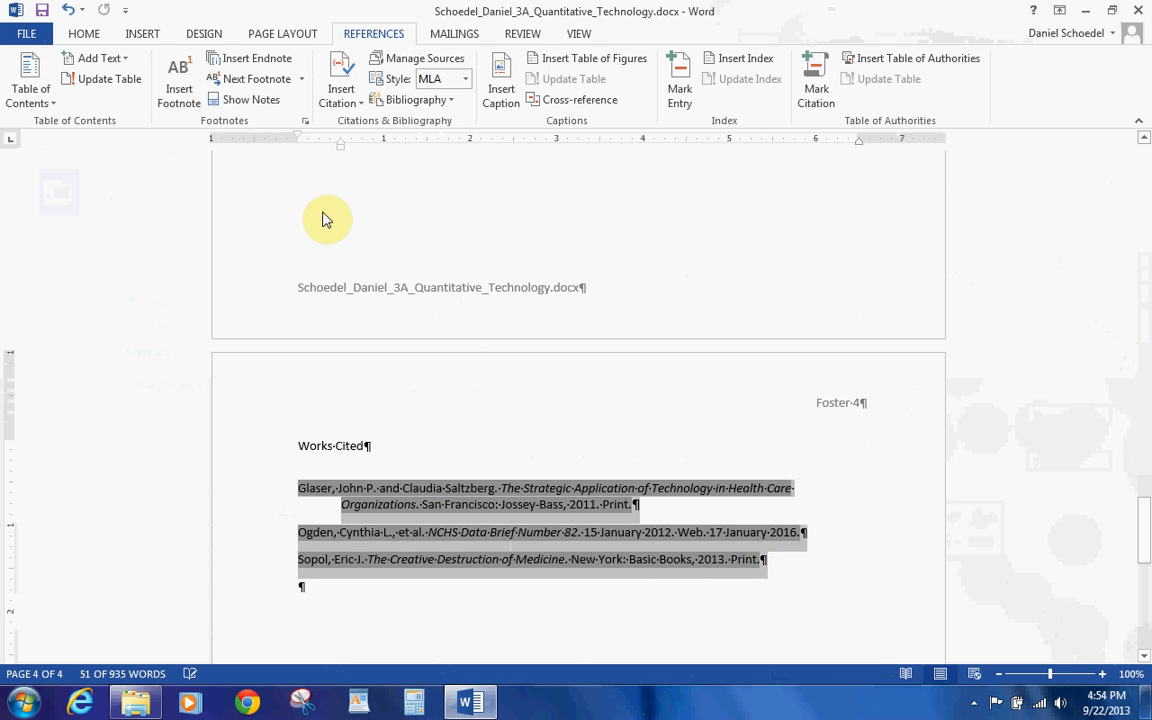
left_click(281, 33)
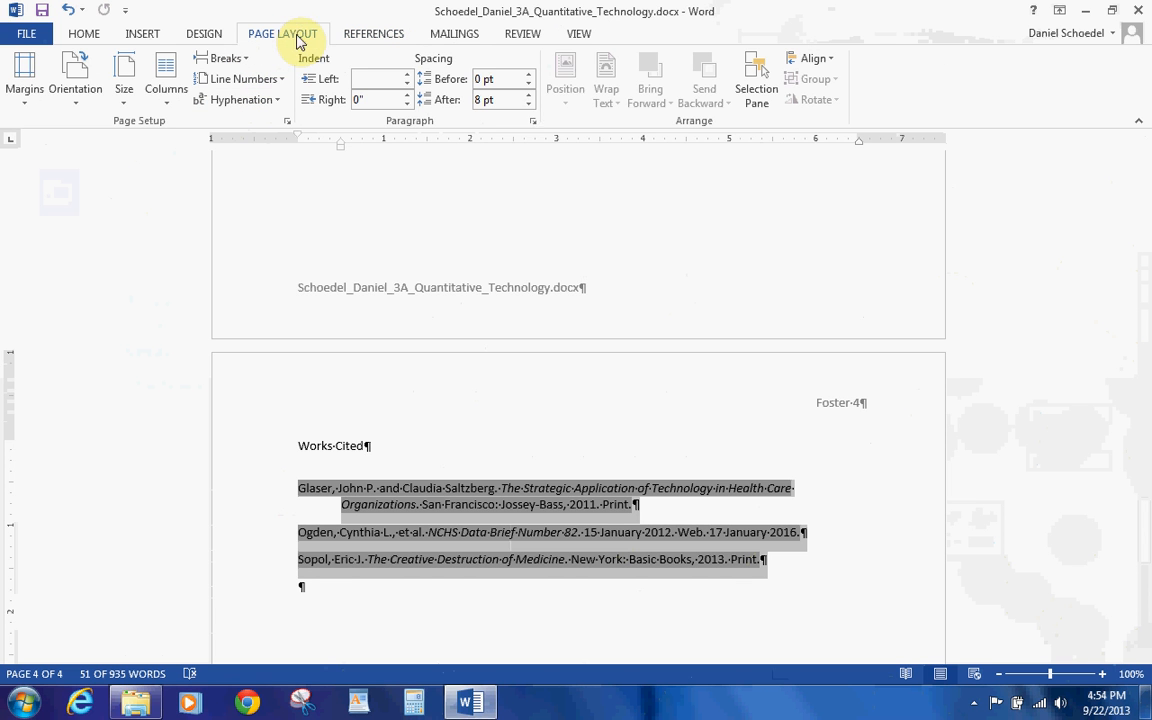
left_click(507, 100)
type("0")
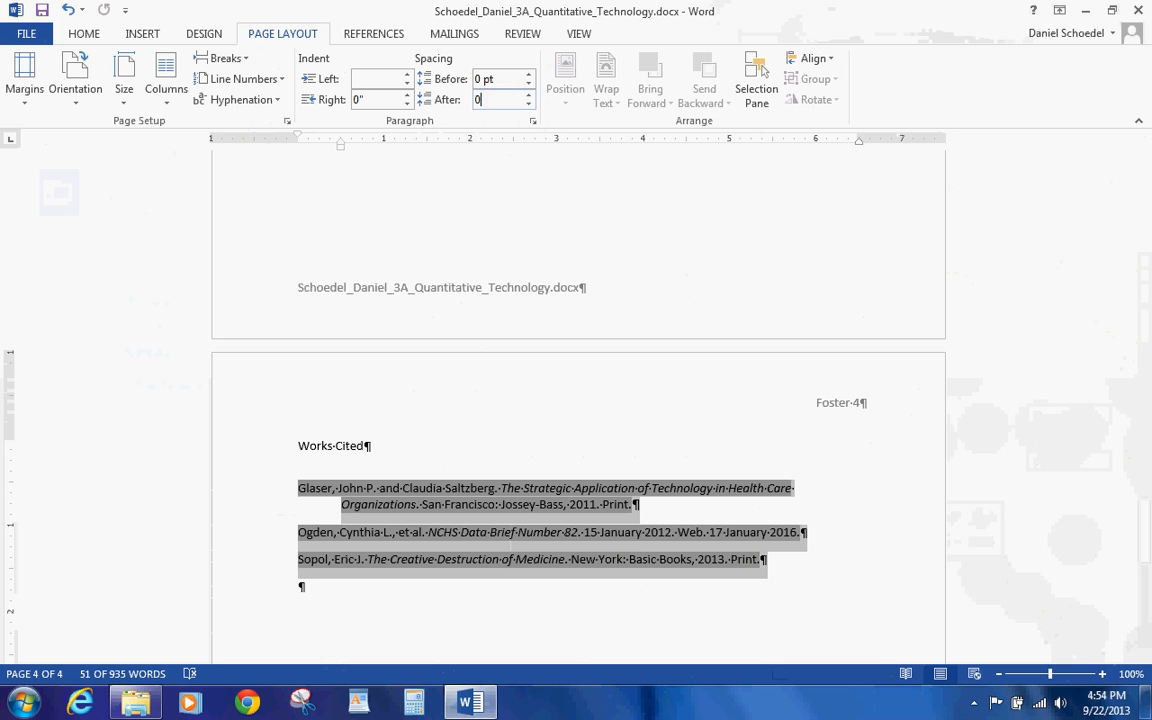
left_click(532, 120)
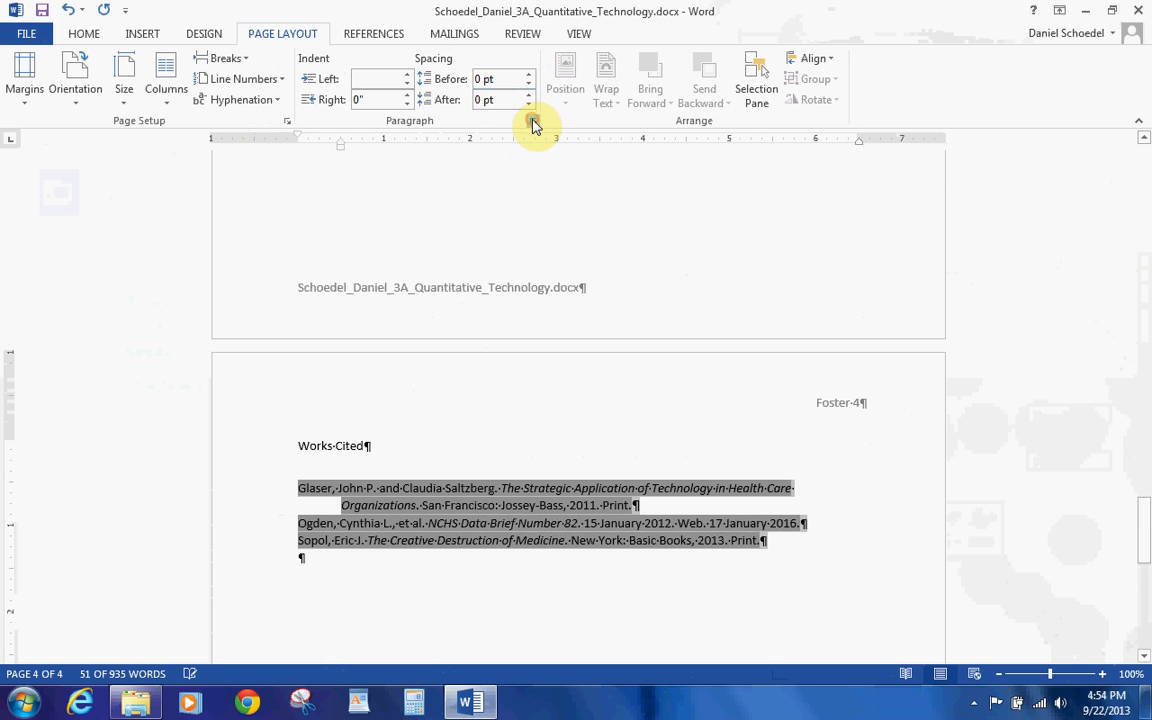
left_click(676, 378)
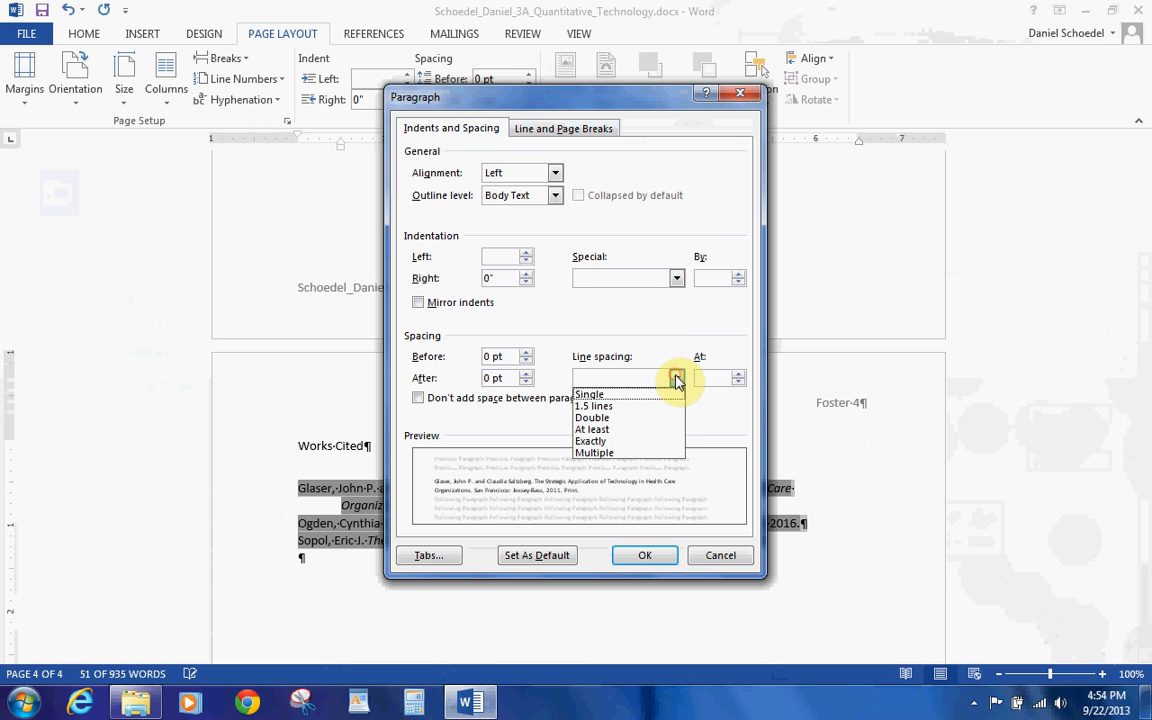
left_click(628, 417)
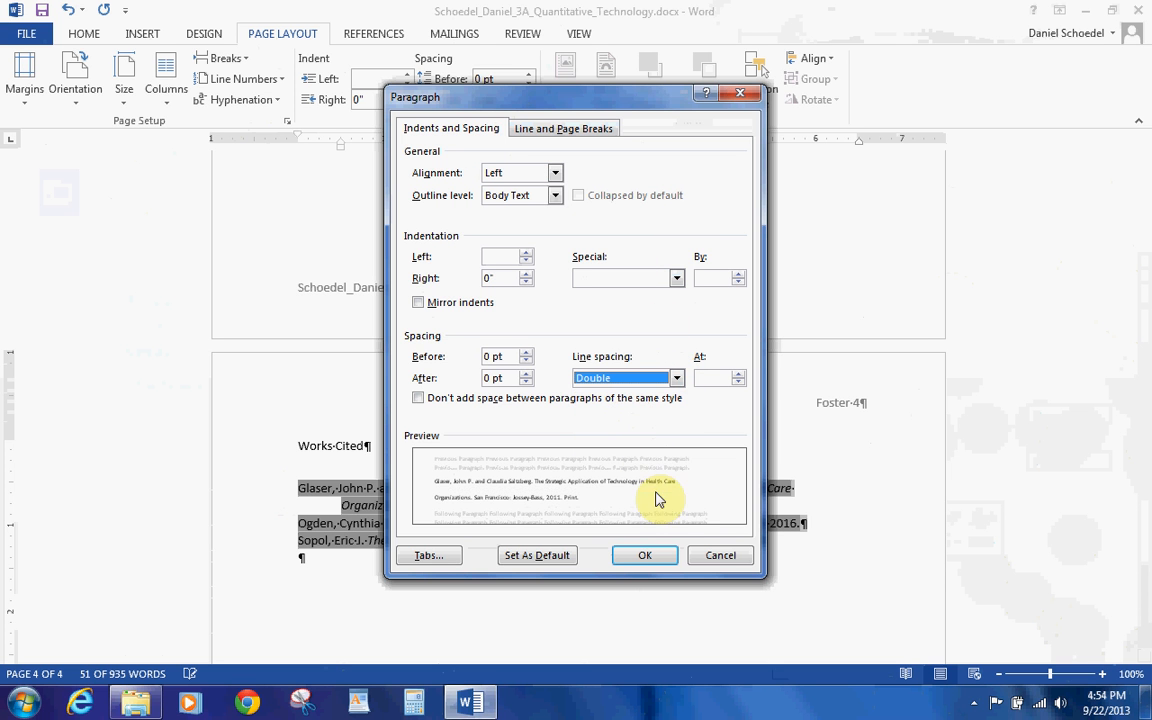
left_click(659, 555)
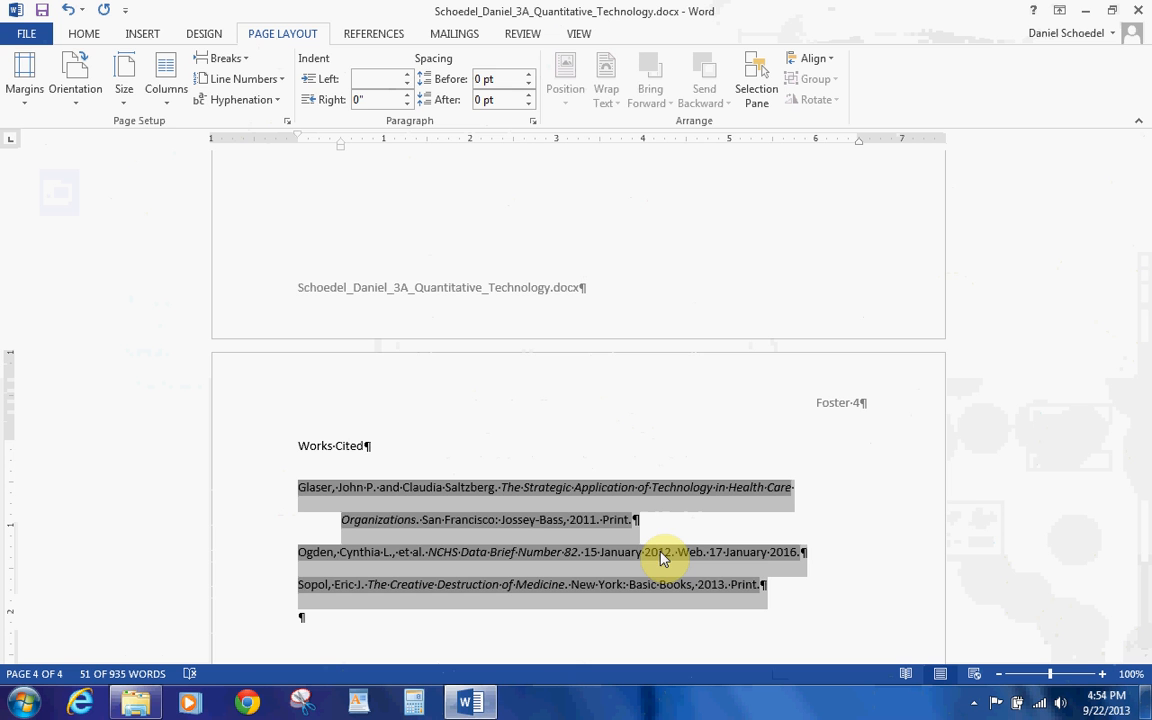
Center the "Works Cited" heading.
left_click(338, 445)
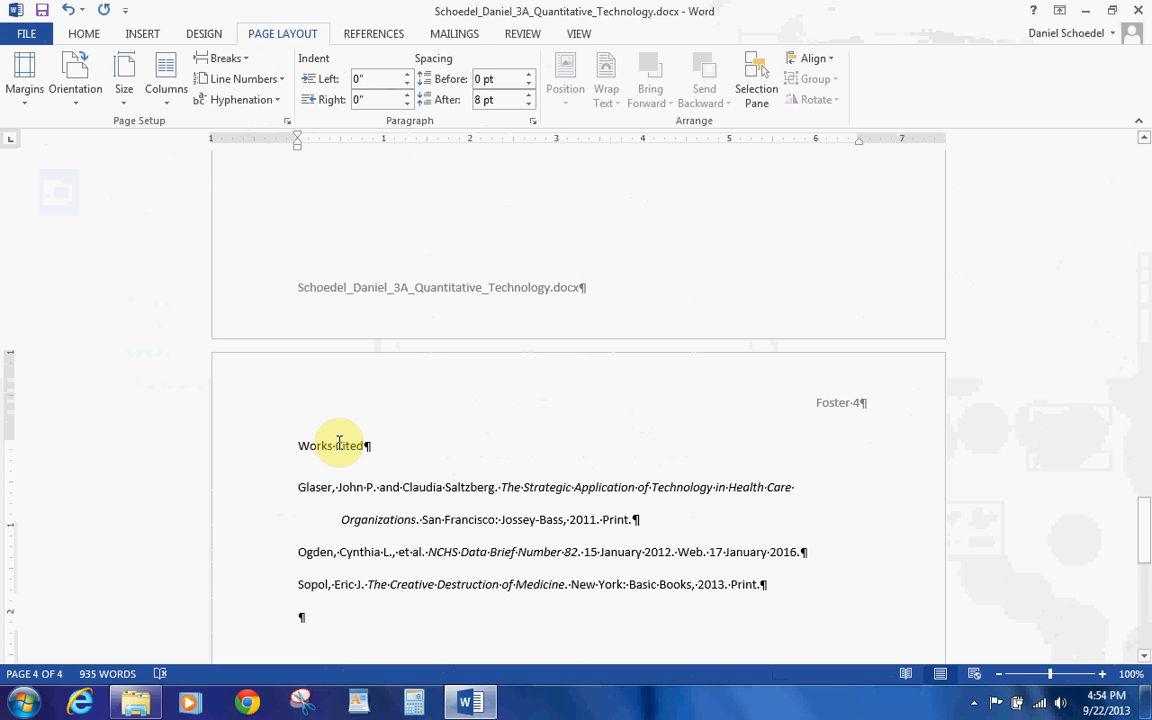
left_click(76, 36)
left_click(404, 99)
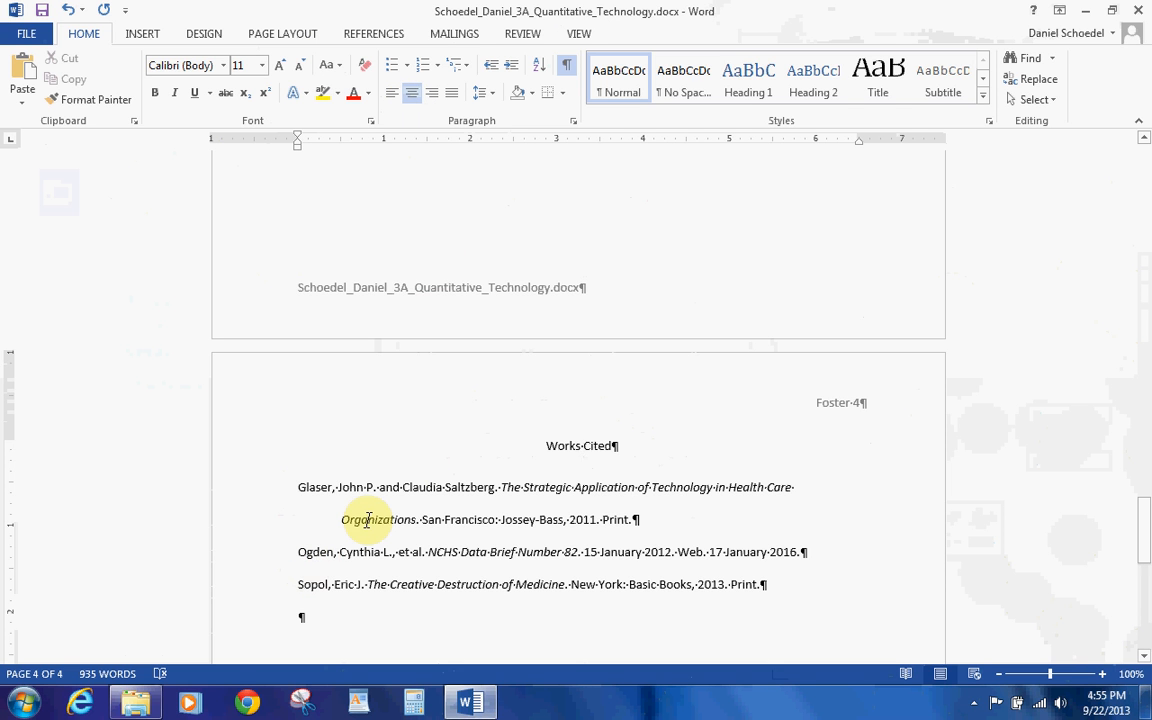
Change the first letter of the author's surname to T in the source "The Creative Destruction of Medicine", updating both the master and current lists.
left_click(375, 34)
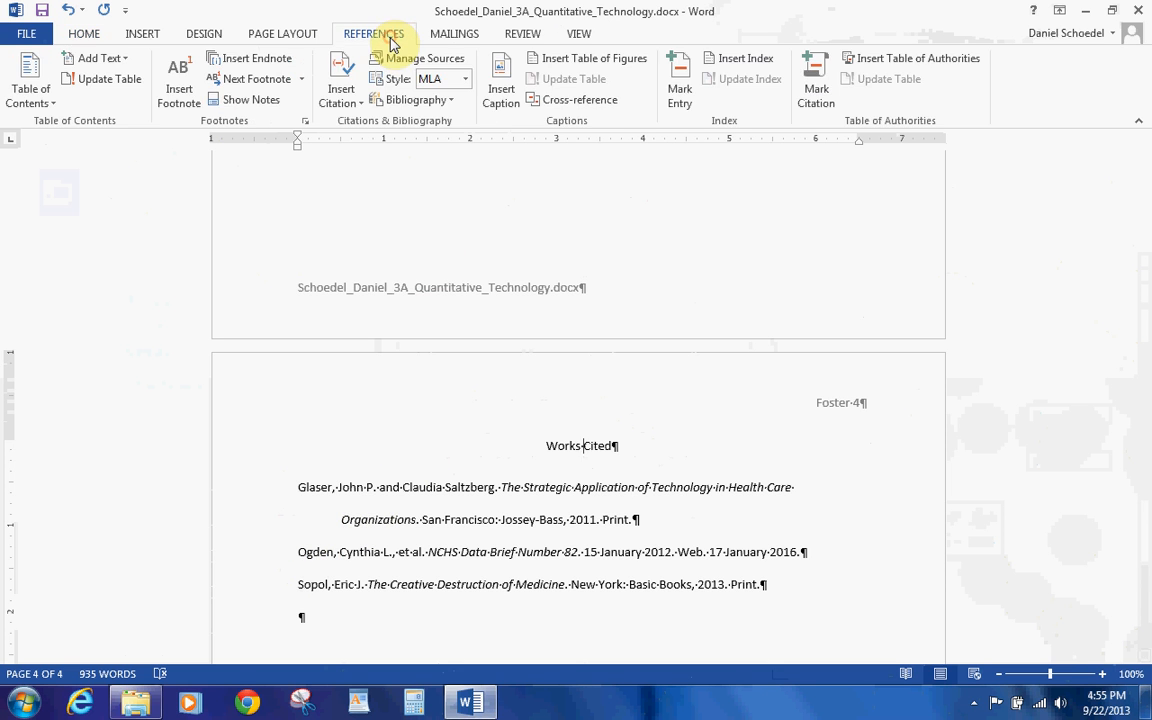
left_click(458, 58)
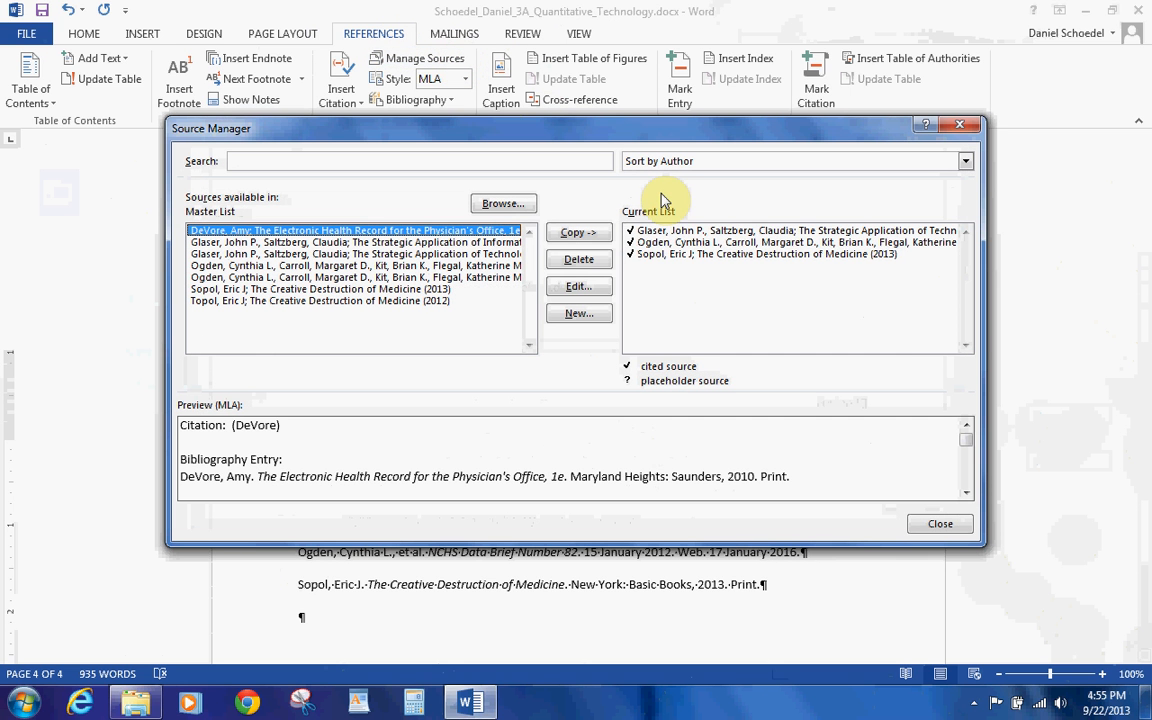
left_click(658, 255)
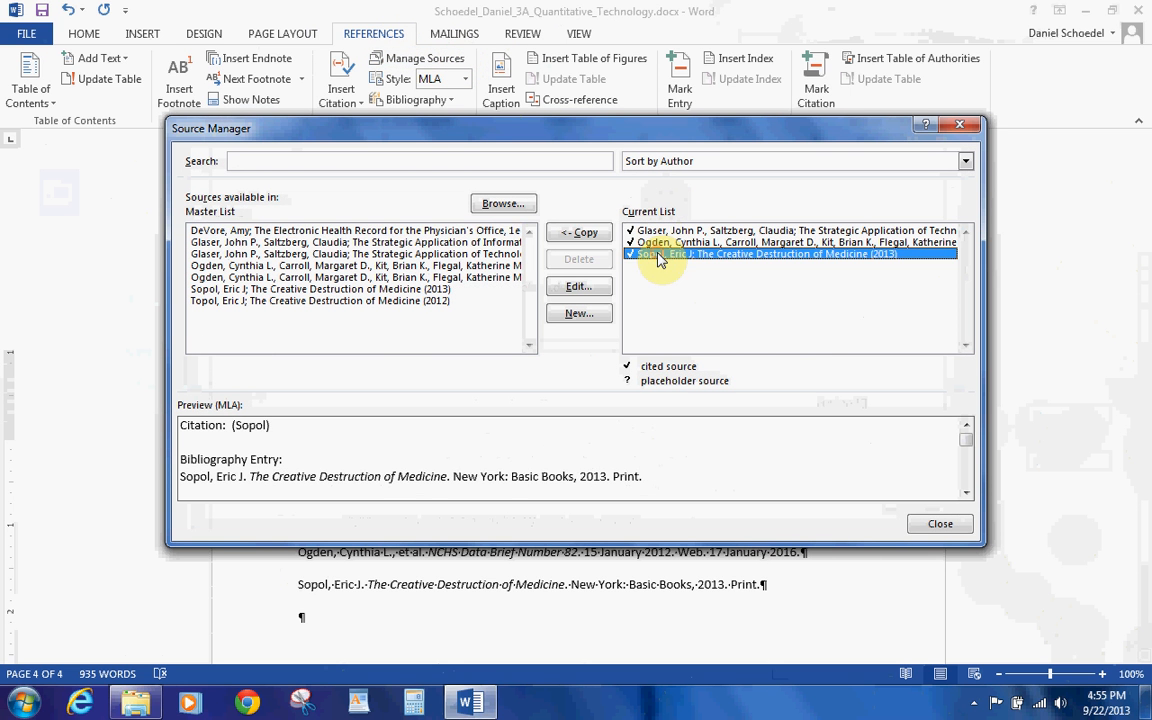
left_click(583, 287)
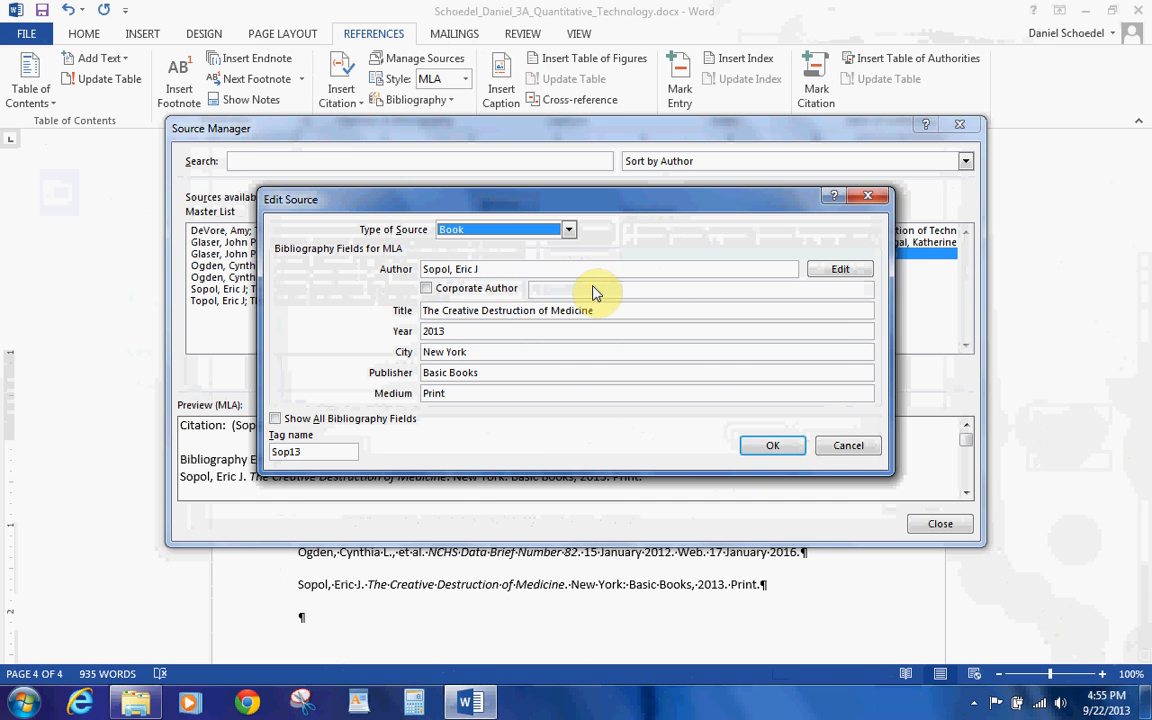
left_click(428, 270)
key("BackSpace")
type("T")
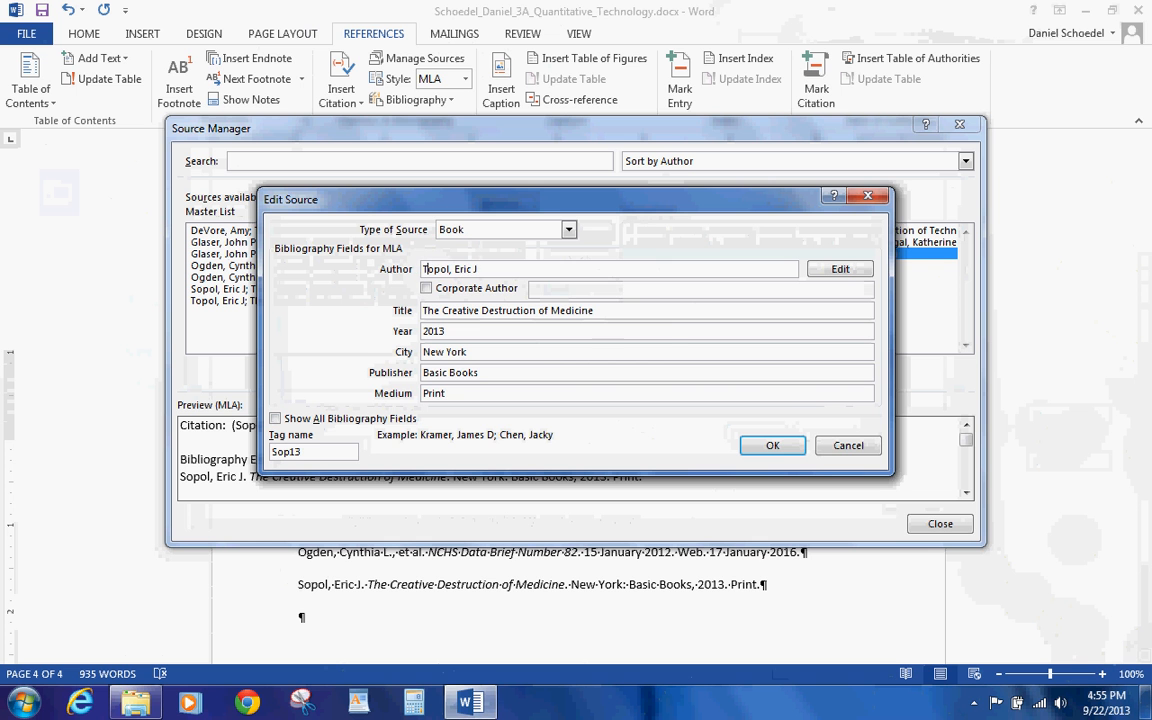
left_click(769, 443)
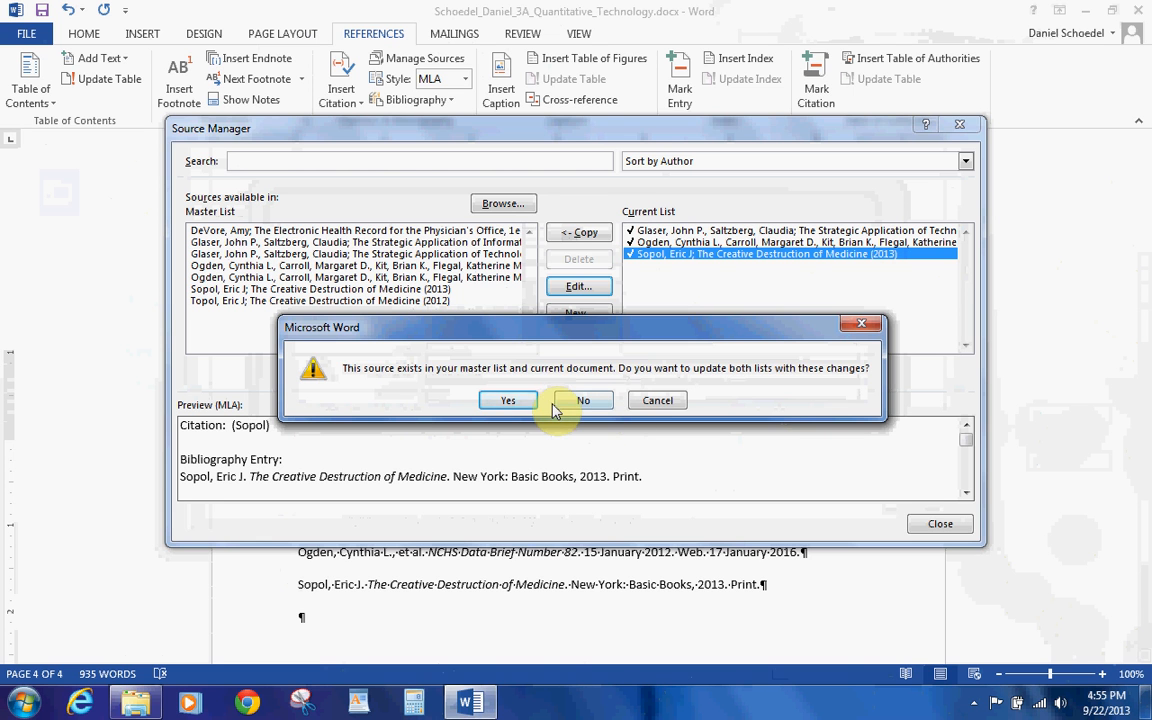
left_click(510, 401)
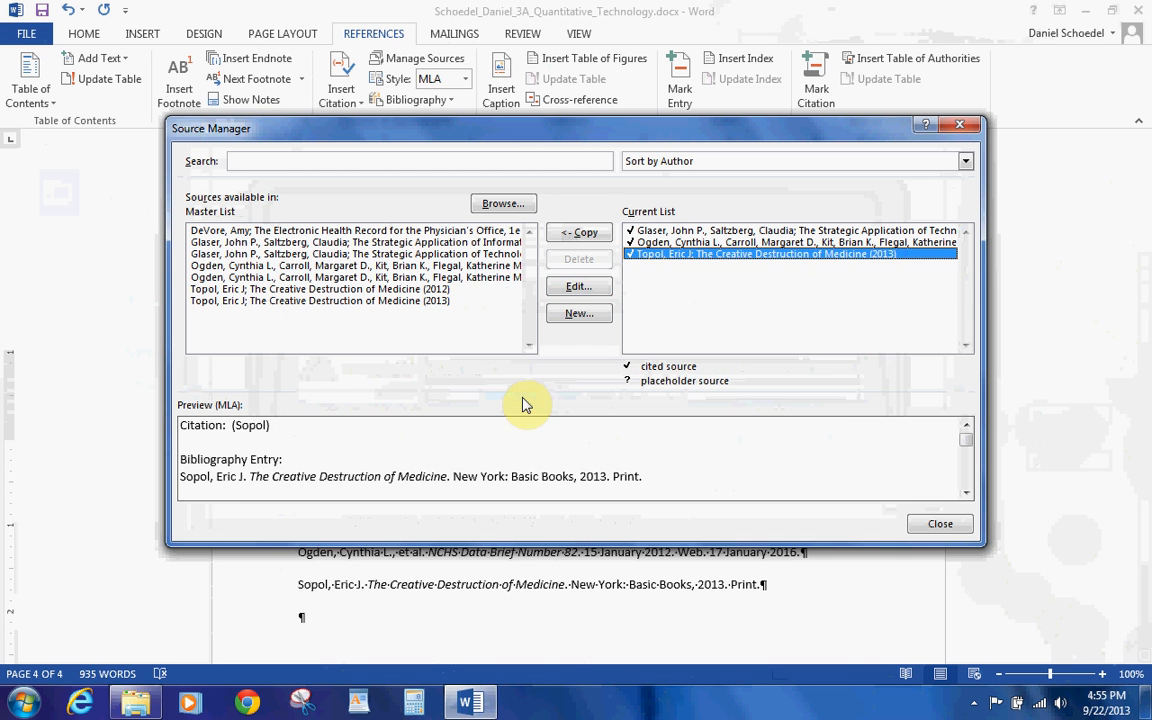
left_click(940, 524)
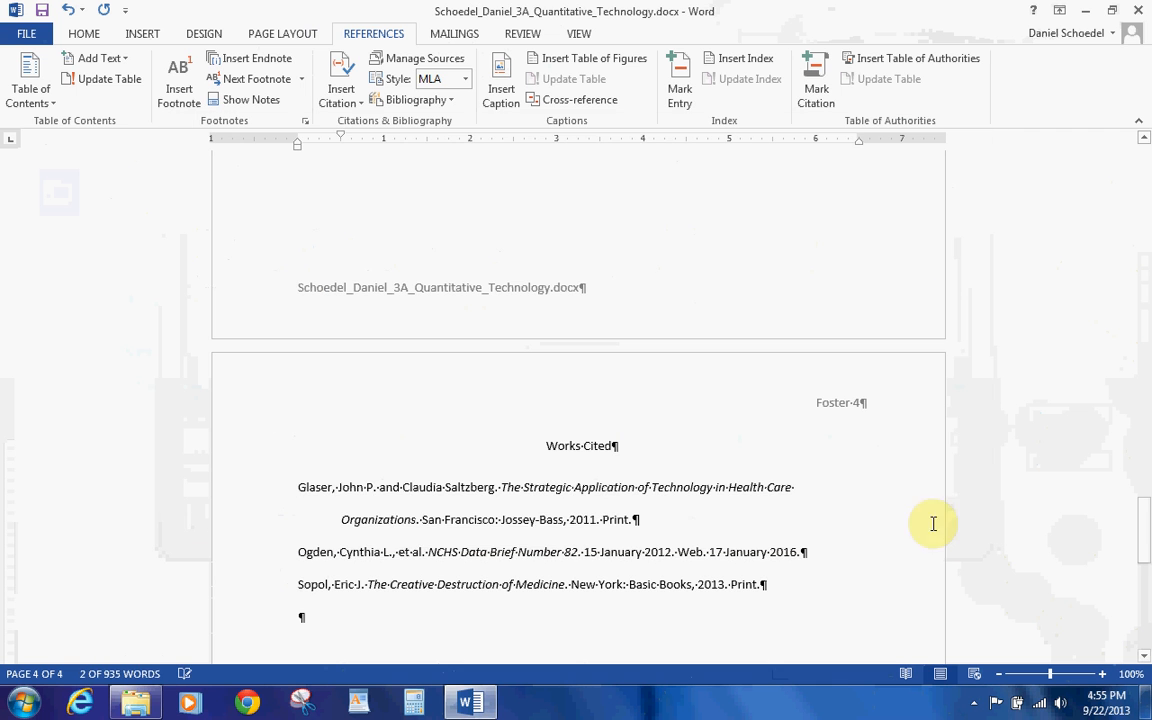
Update the bibliography field on the Works Cited page with the corrected source.
left_click(318, 585)
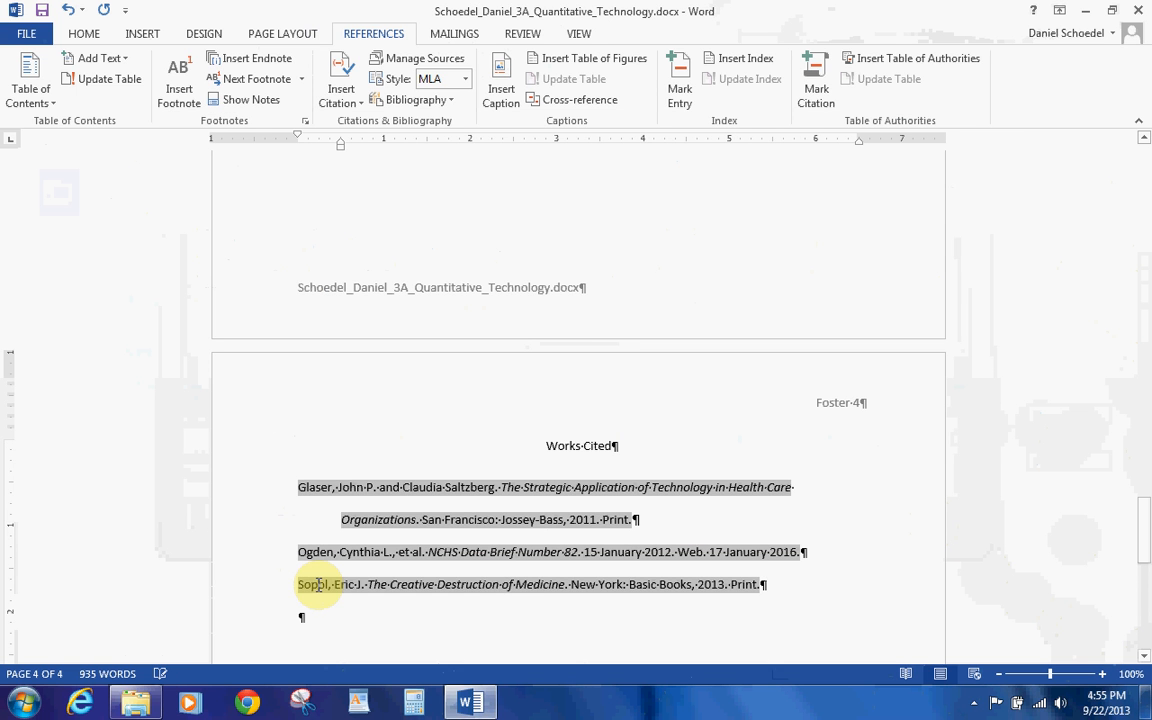
right_click(318, 585)
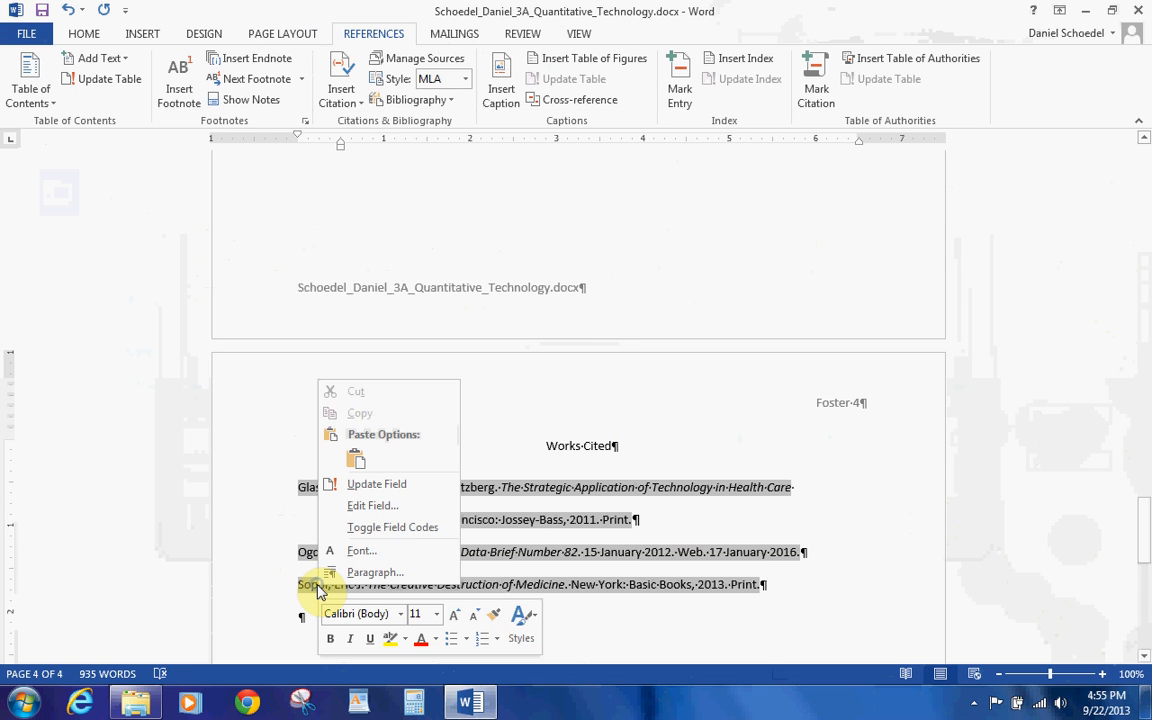
left_click(390, 483)
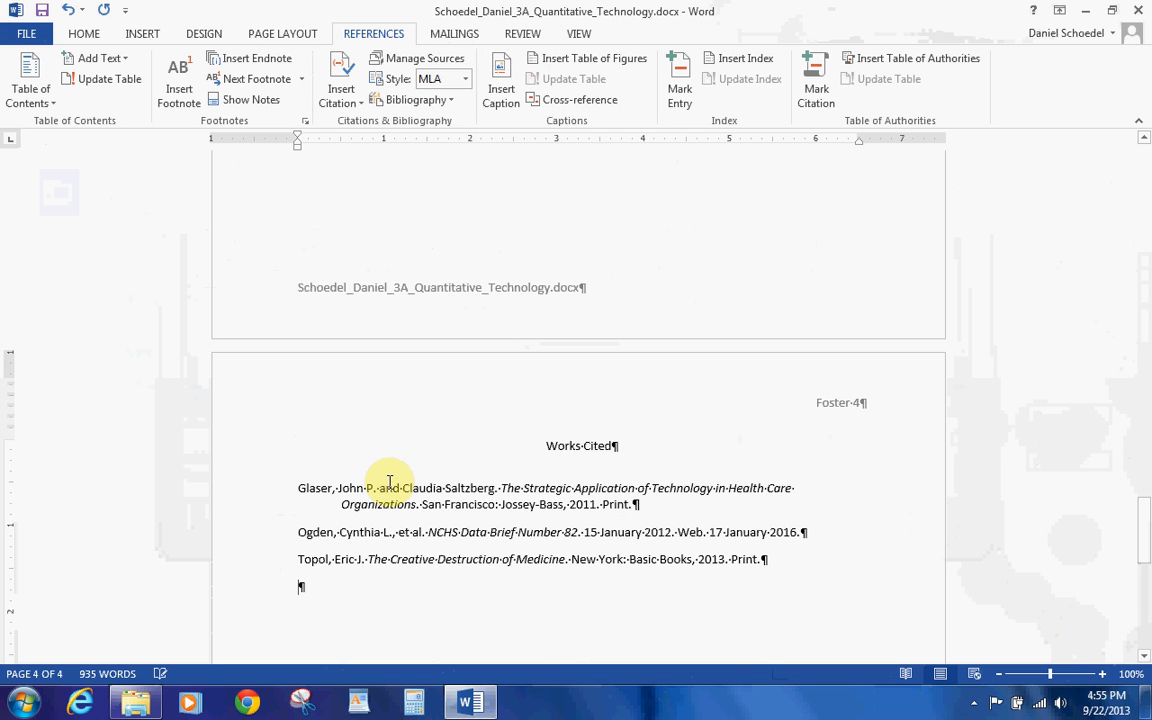
Set the refreshed bibliography entries to Double line spacing and save the document.
mouse_move(295, 489)
left_mouse_down()
mouse_move(560, 558)
mouse_move(775, 567)
left_mouse_up()
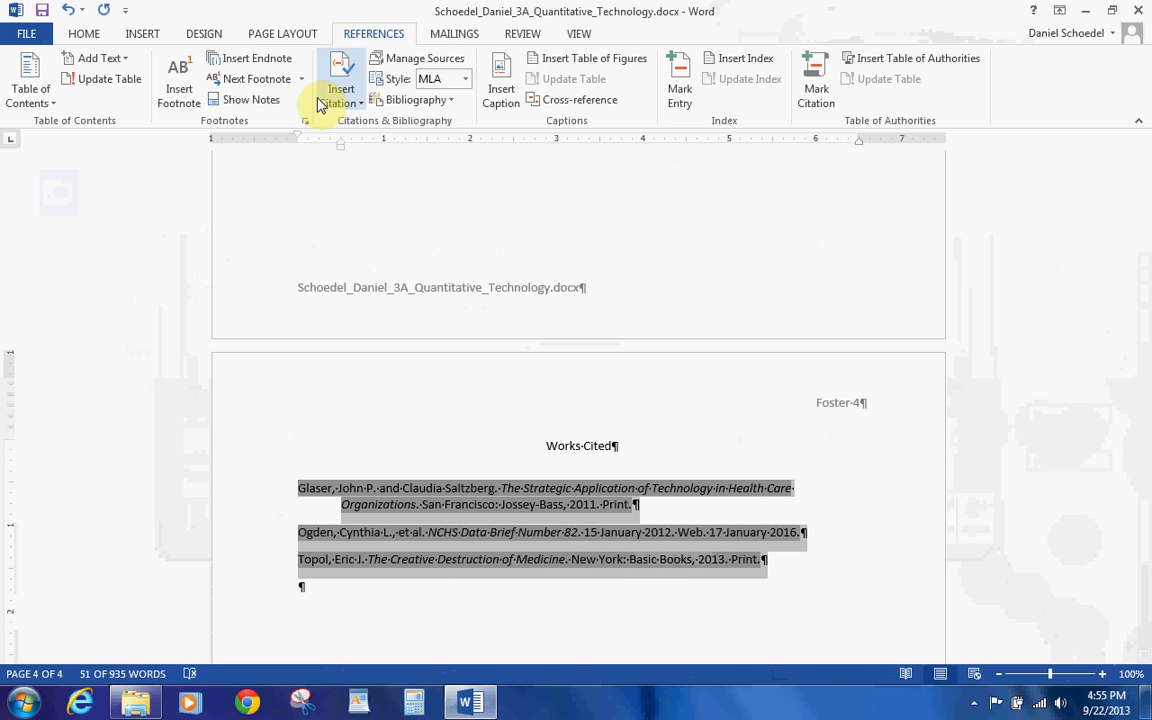
left_click(282, 33)
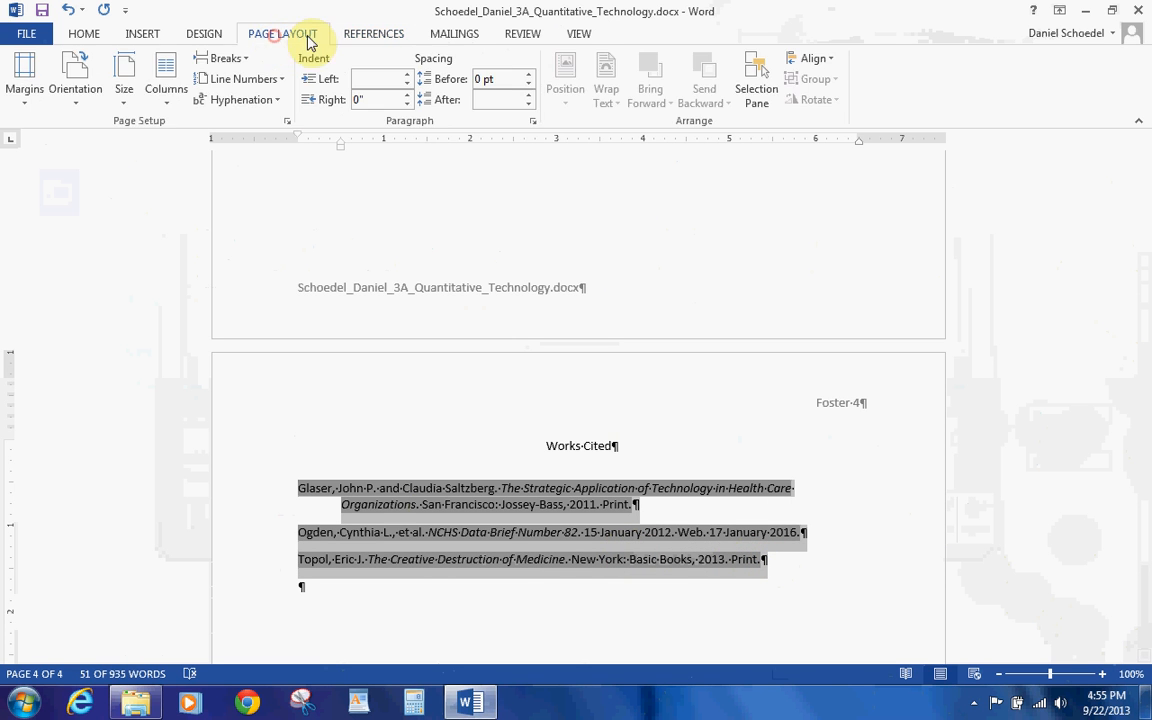
left_click(532, 121)
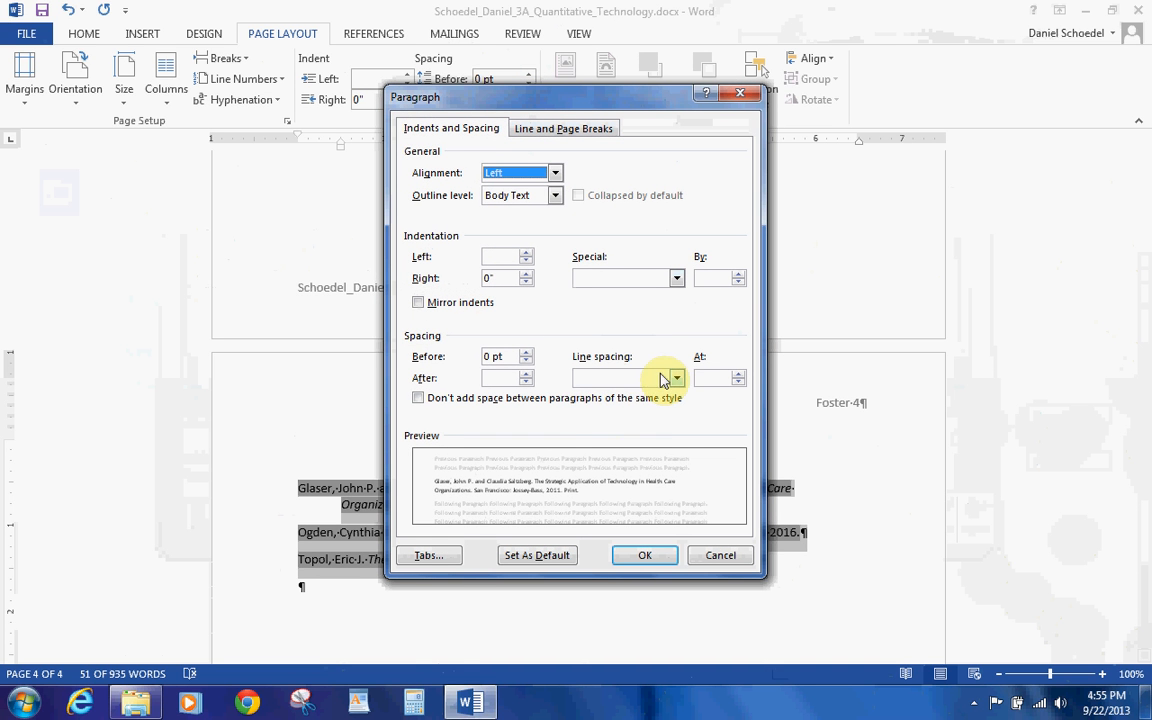
left_click(677, 381)
left_click(648, 419)
left_click(658, 562)
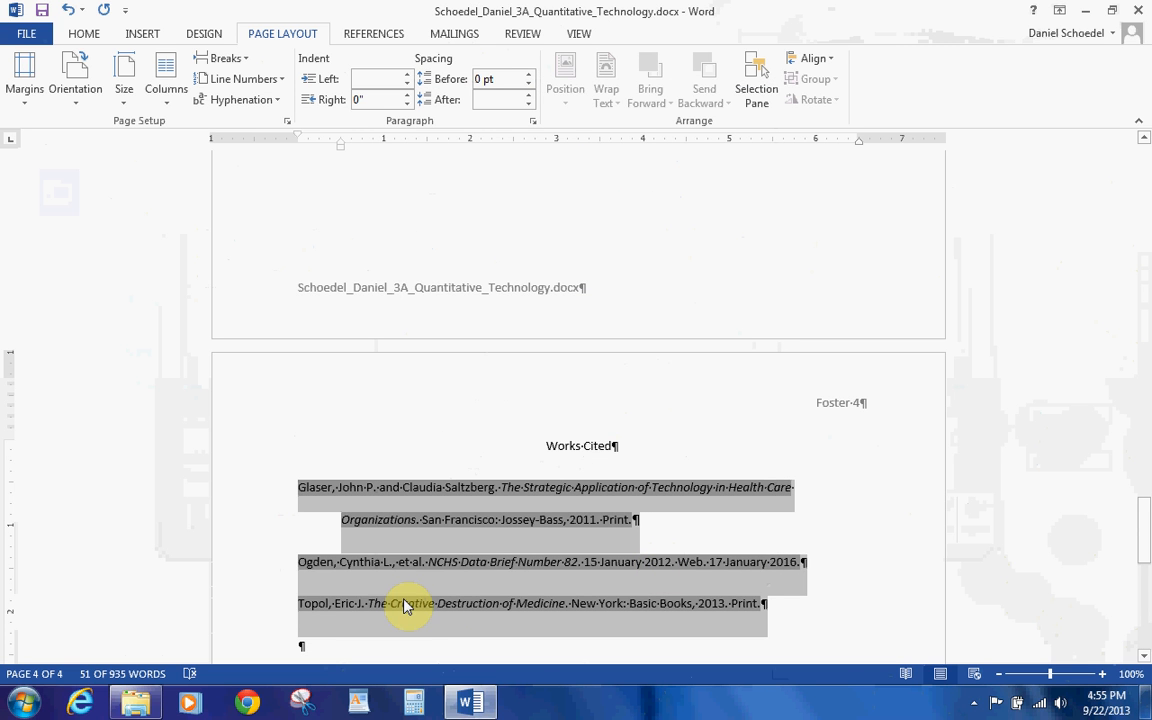
left_click(322, 608)
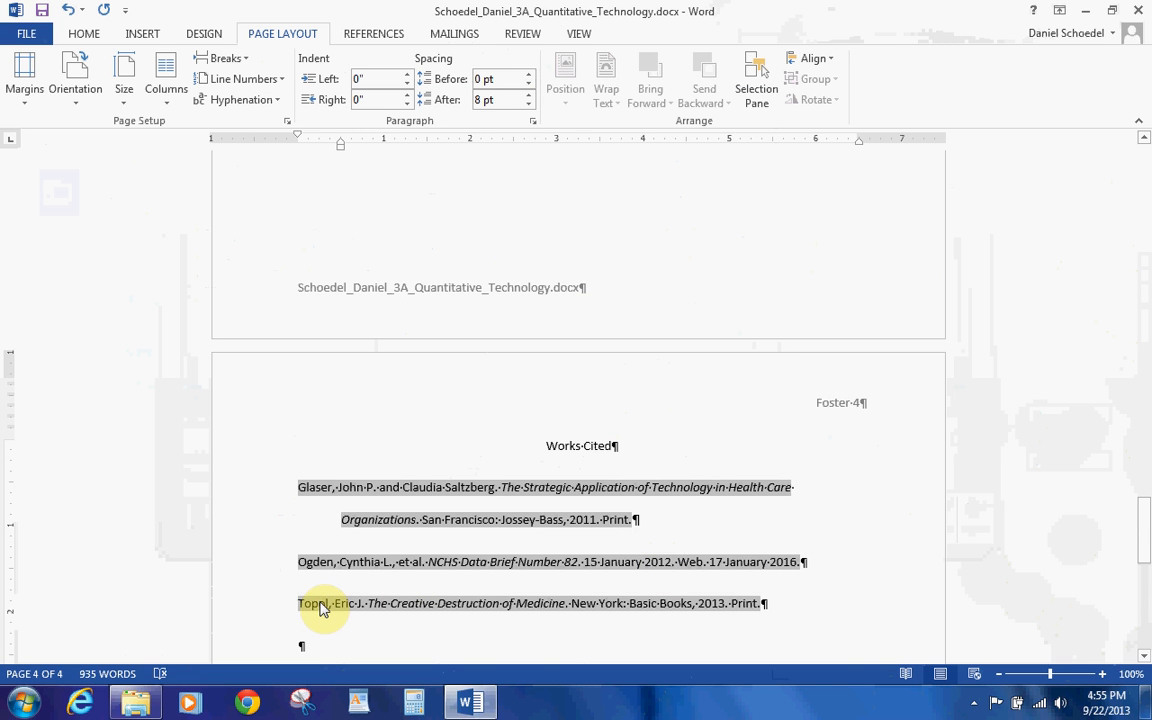
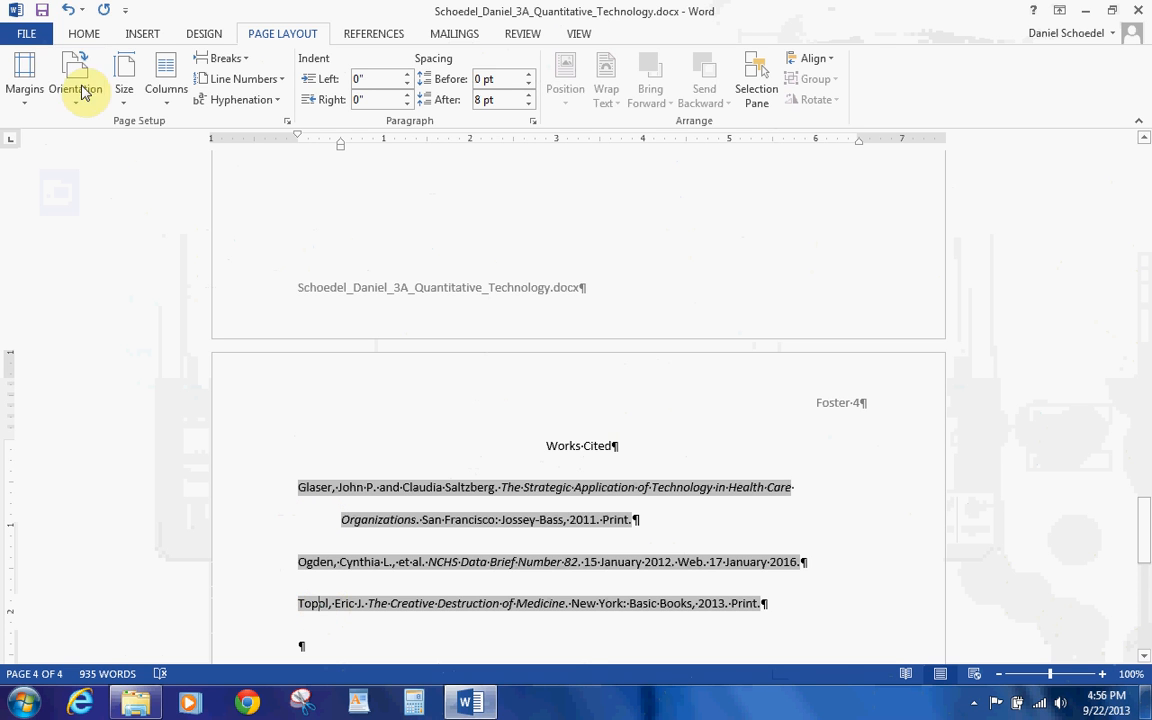
left_click(40, 11)
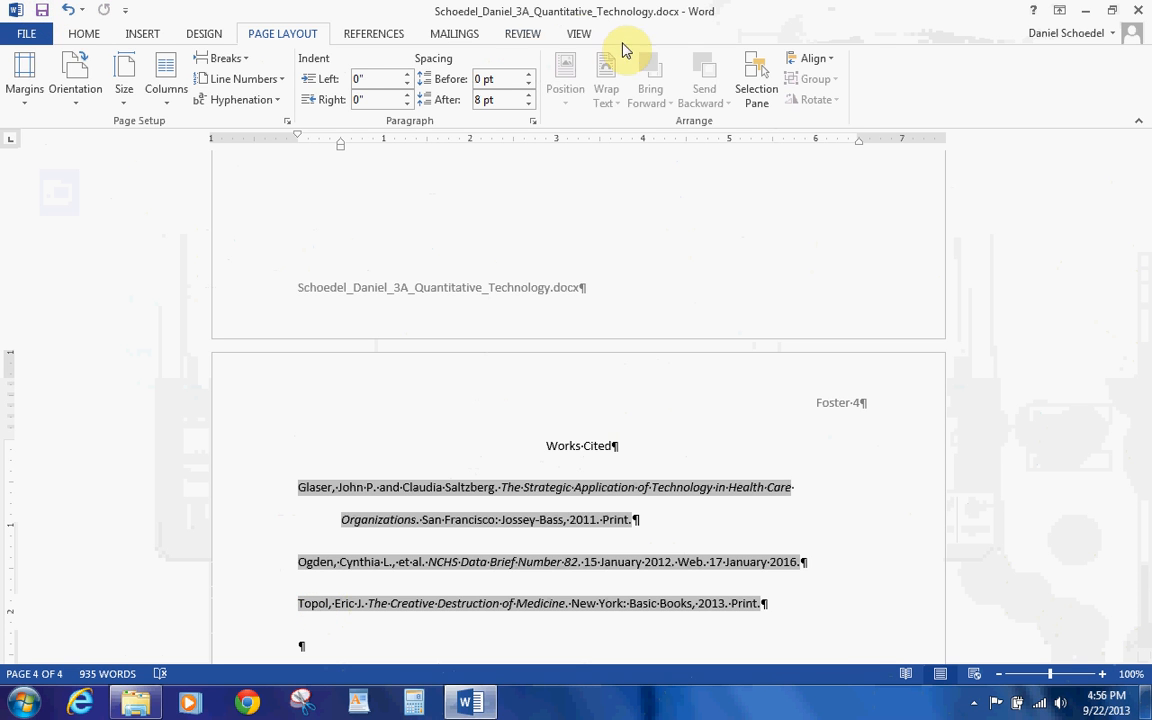
Show the Navigation pane and search the document for footnotes and endnotes.
left_click(577, 35)
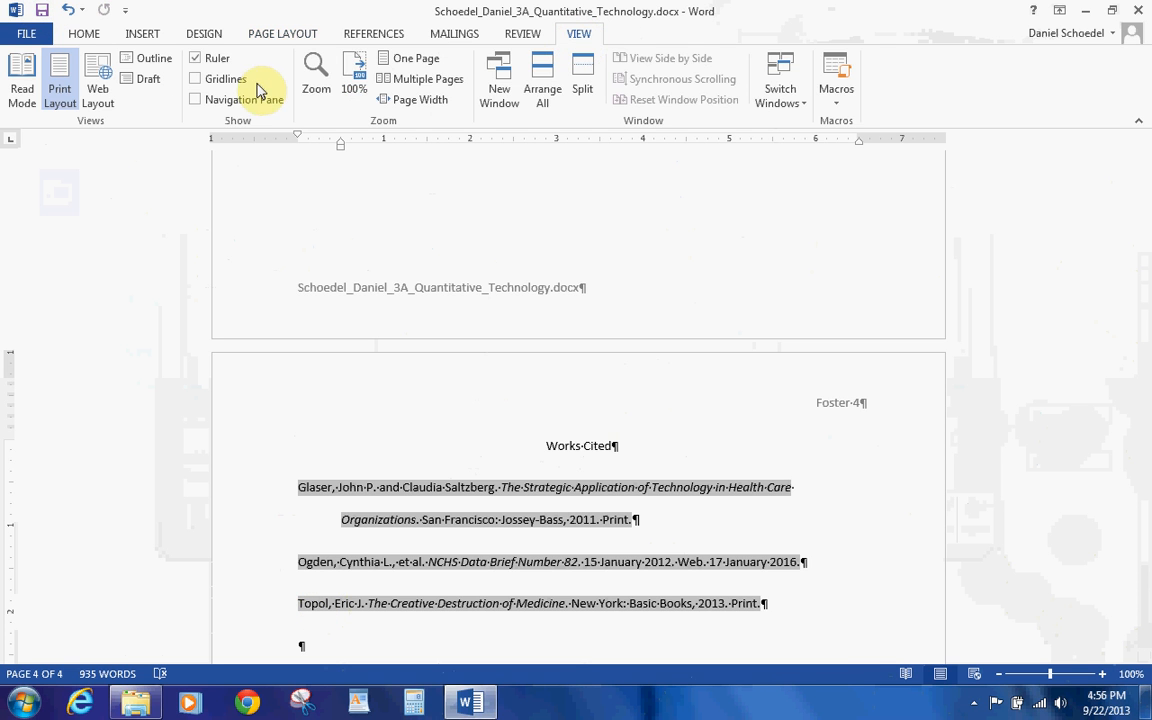
left_click(224, 103)
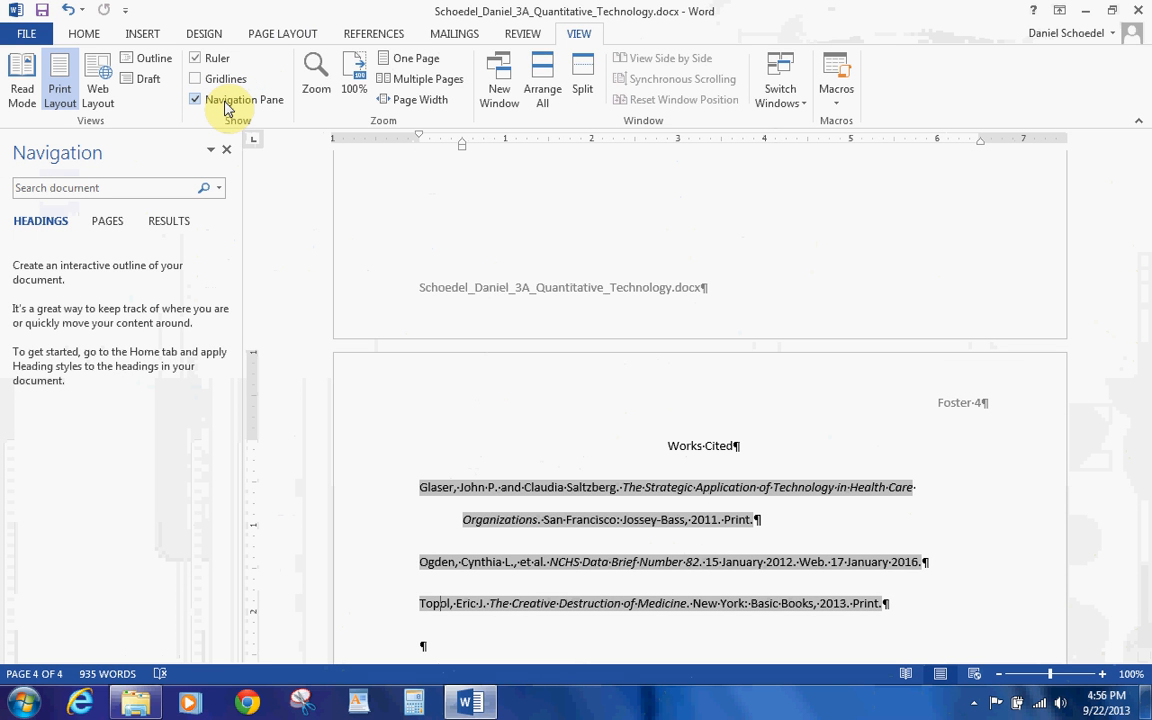
left_click(204, 190)
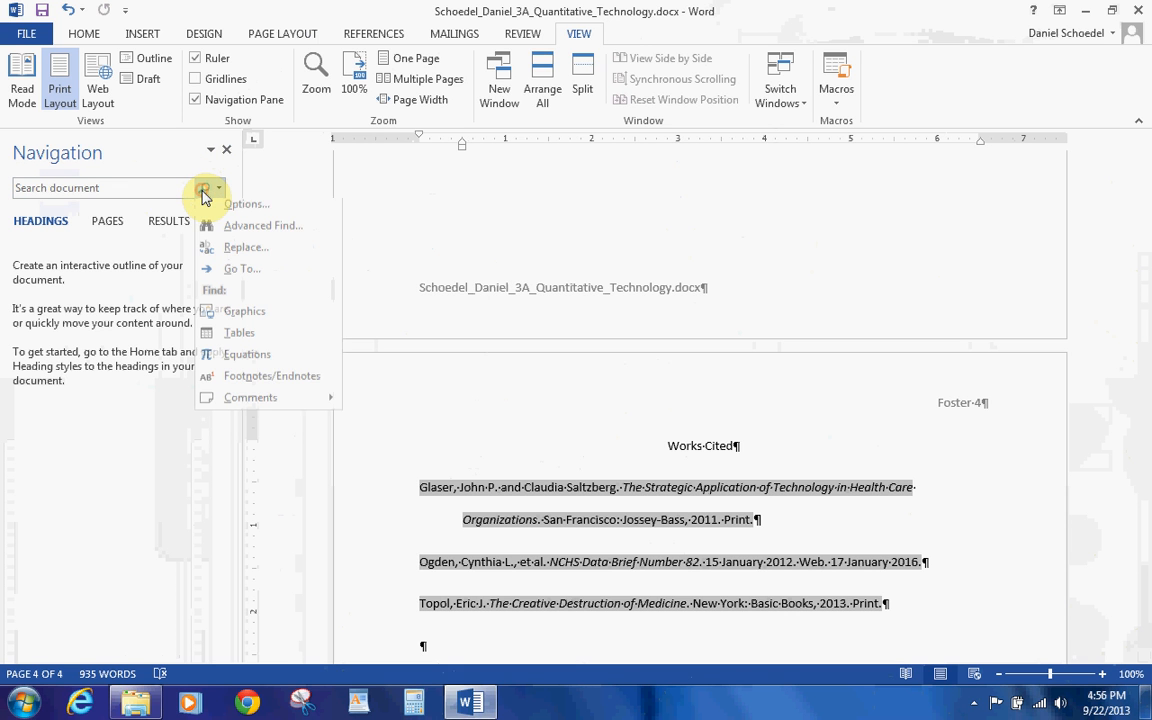
left_click(280, 390)
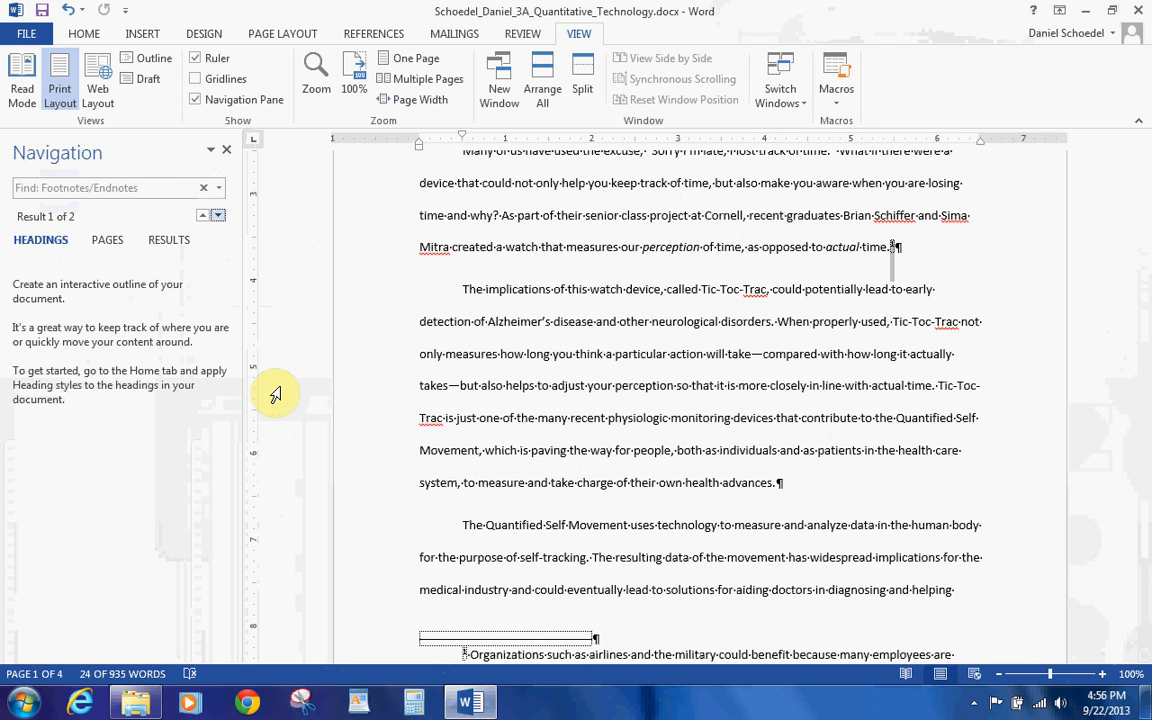
Clear the footnote search and use Go To to jump to page 4.
left_click(204, 188)
left_click(205, 190)
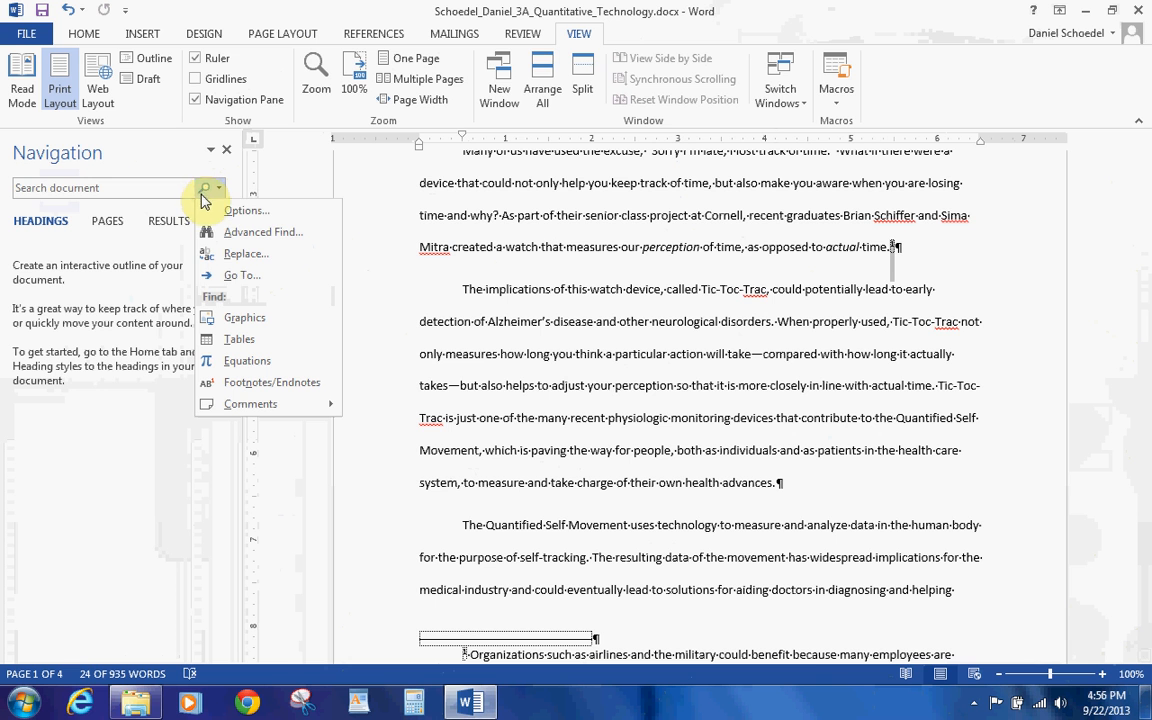
left_click(228, 280)
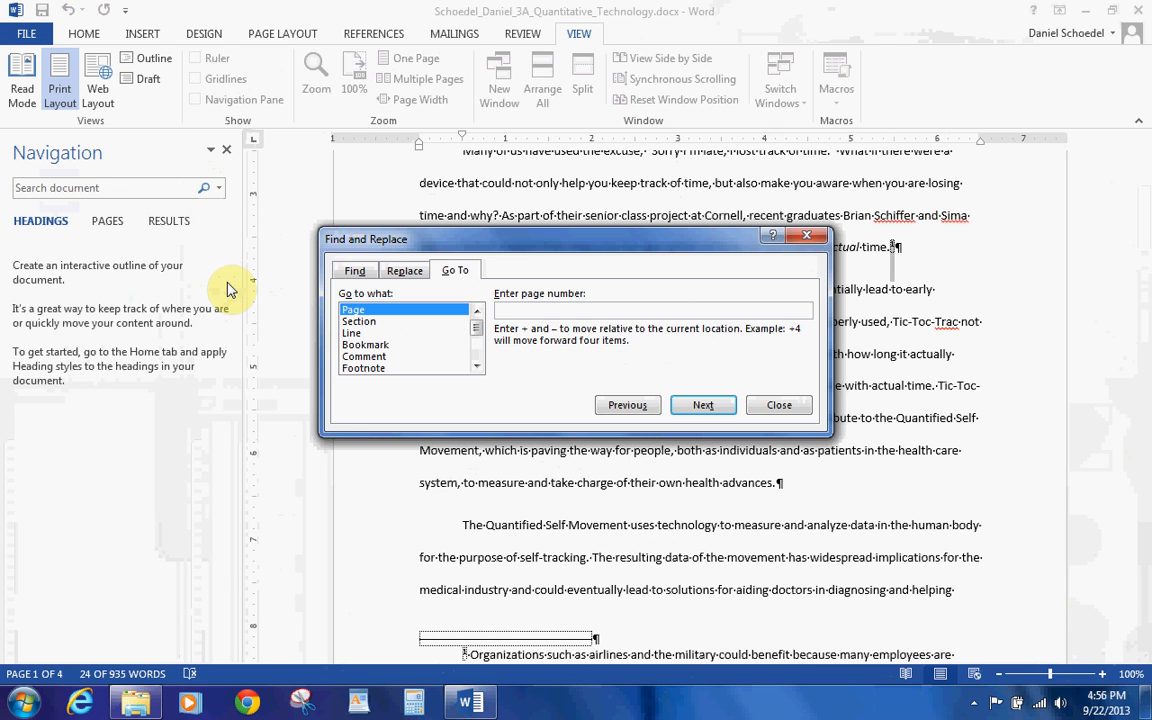
type("4")
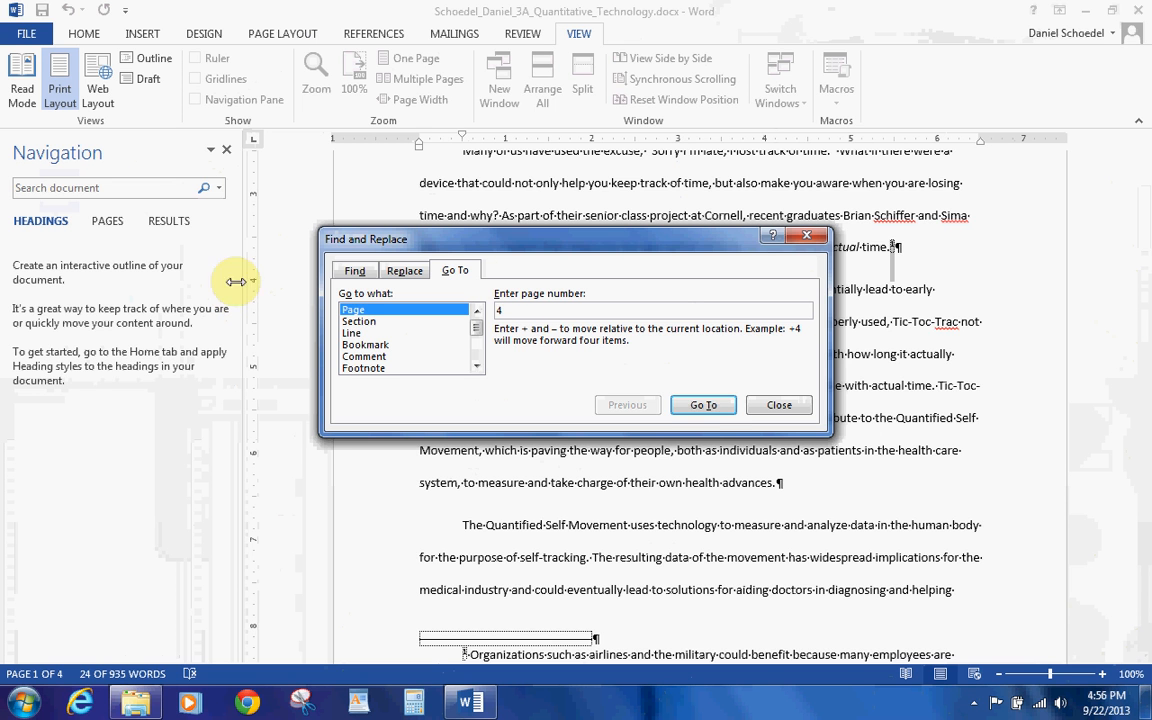
left_click(712, 405)
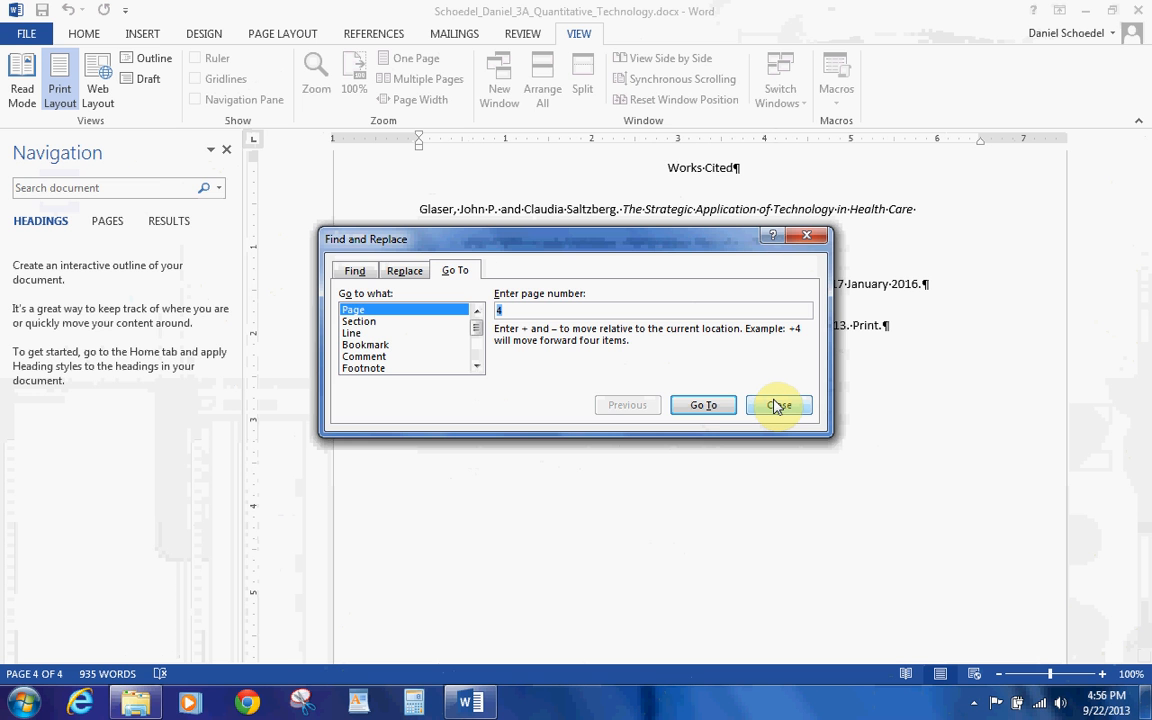
Close the Find and Replace dialog and the Navigation pane.
left_click(779, 405)
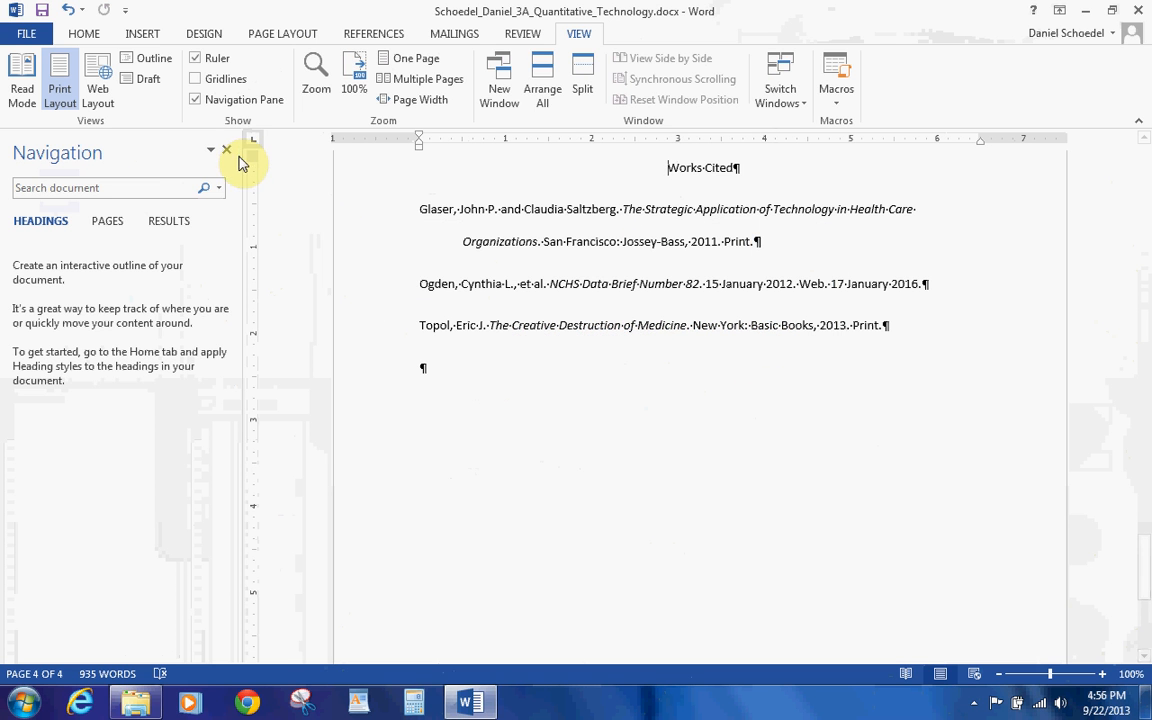
left_click(226, 150)
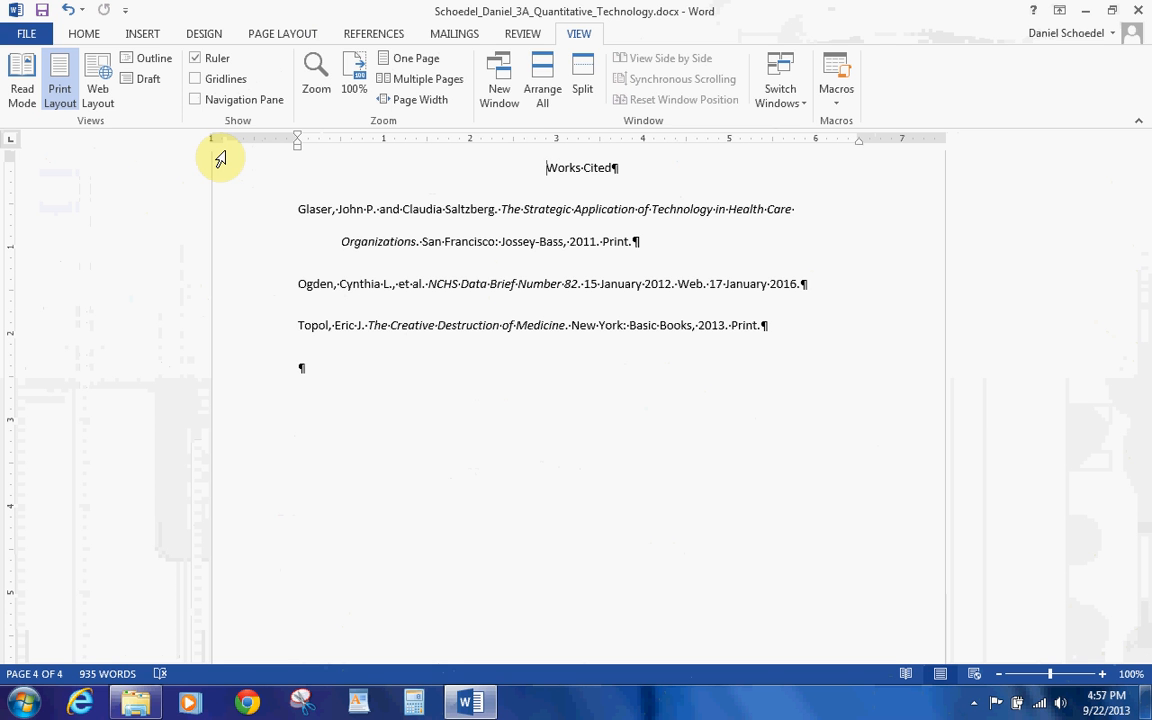
Show all of the document's properties and set the Title to "Quantified Self Movement Gains Momentum".
left_click(22, 36)
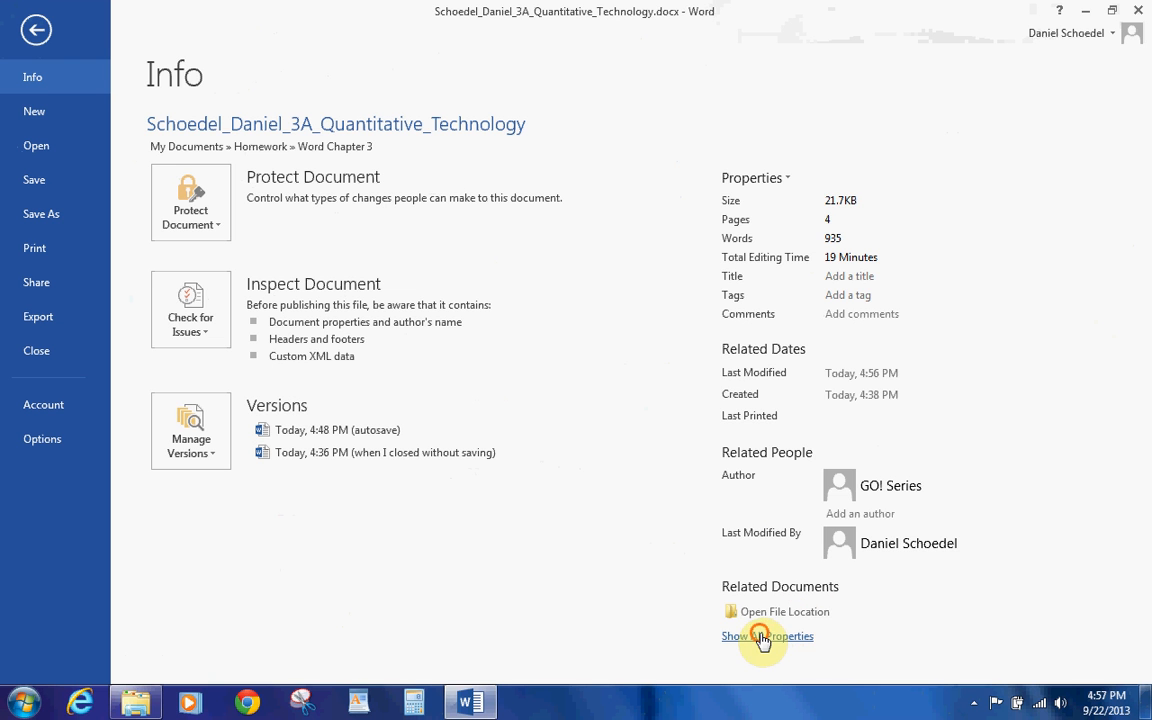
left_click(766, 636)
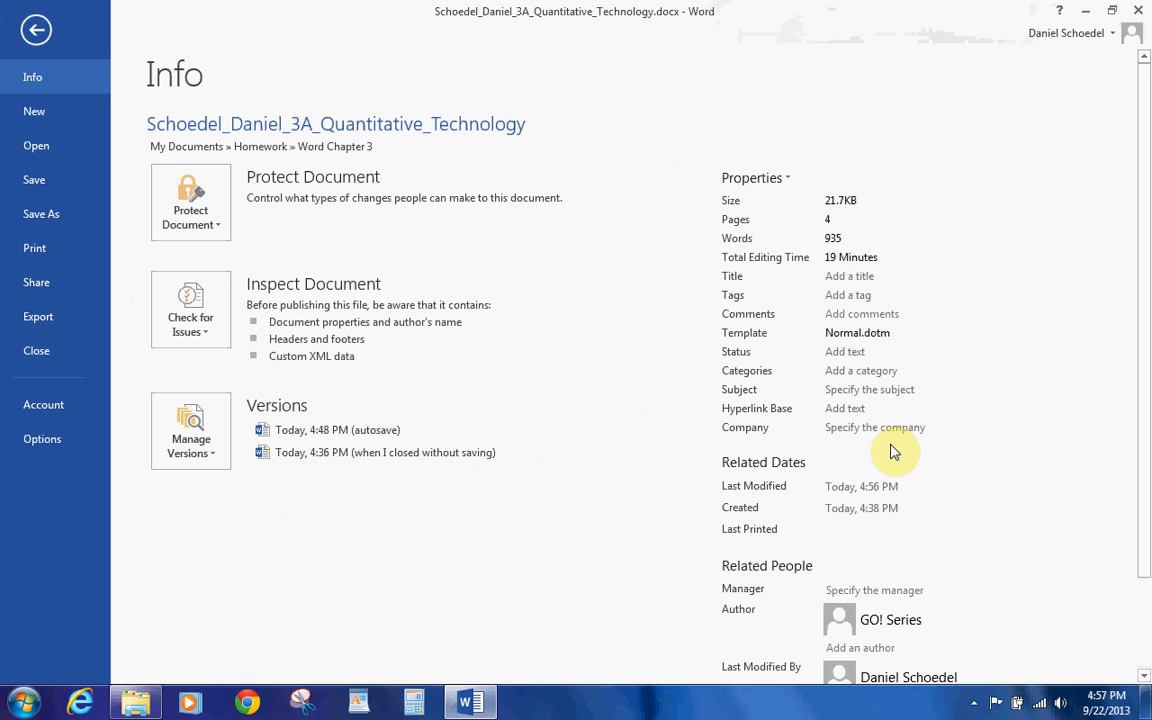
left_click(847, 272)
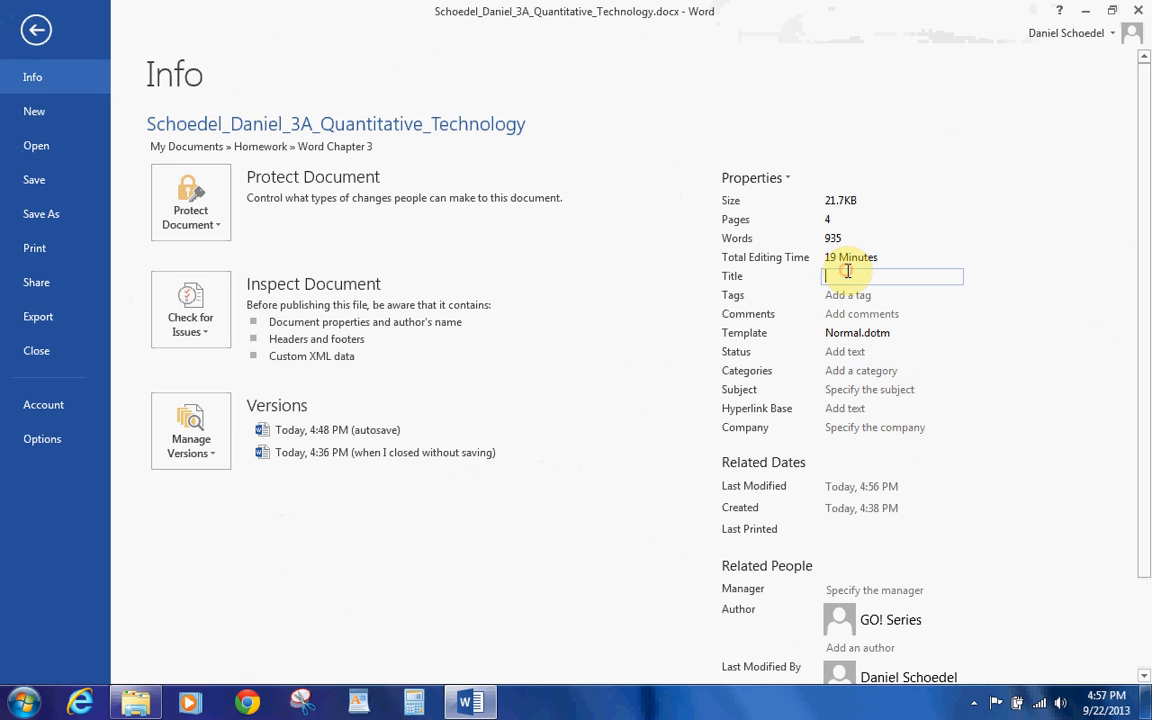
type("Quantified")
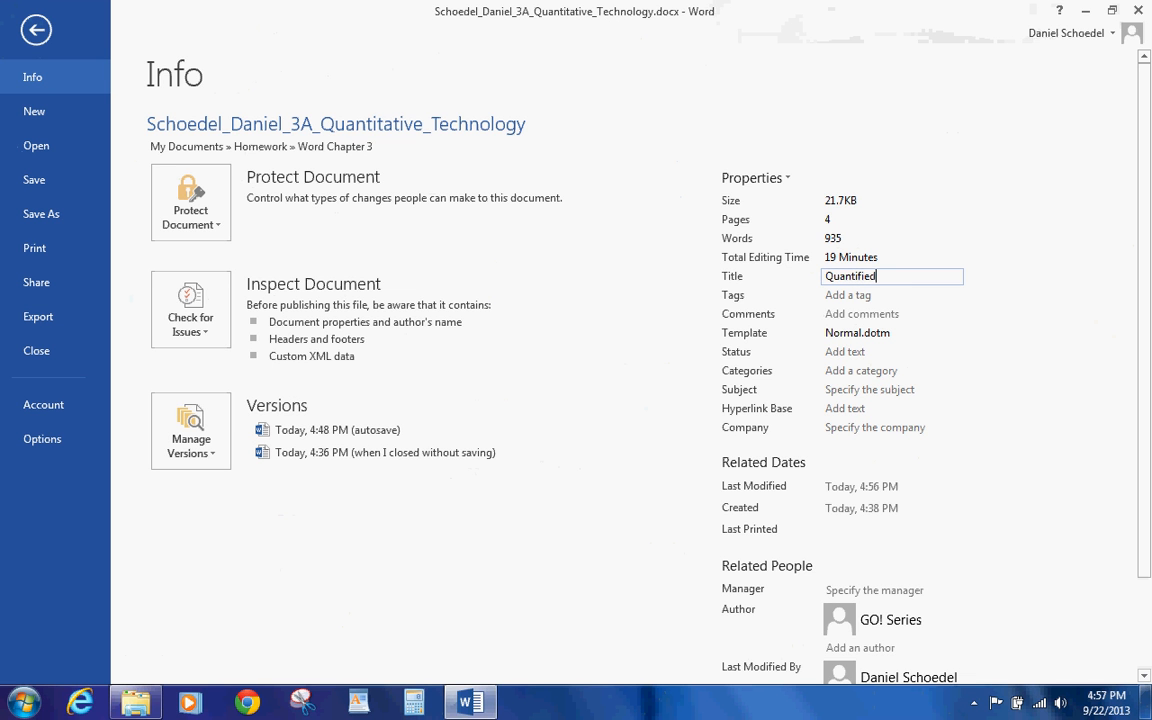
type(" Sel")
type("ovme")
key("BackSpace")
key("BackSpace")
type("ement Gains ")
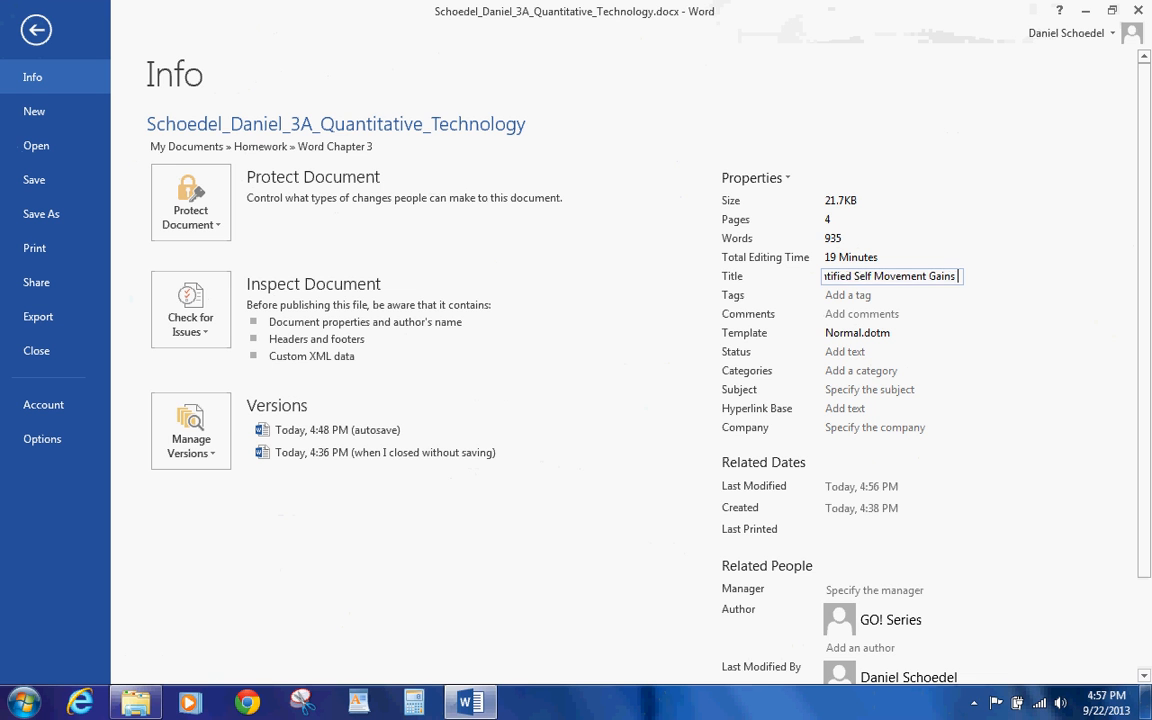
type("Momentum")
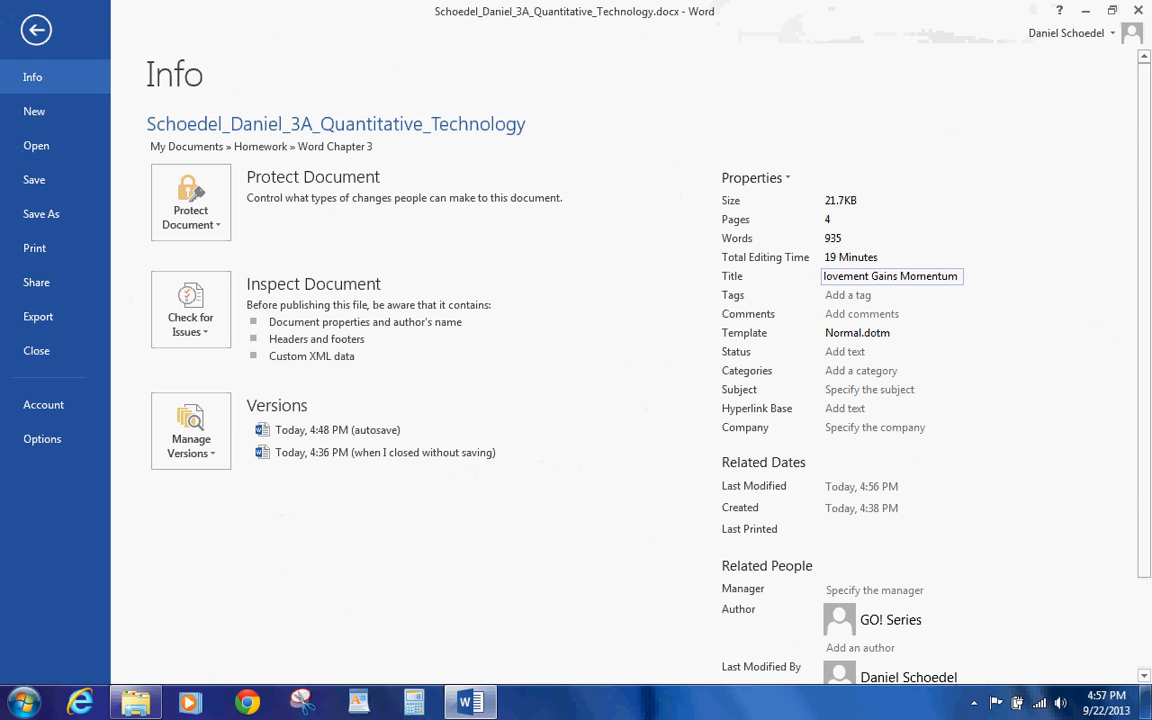
Set the document's Tags property to "quantified self,physiologic monitoring, research paper".
left_click(848, 295)
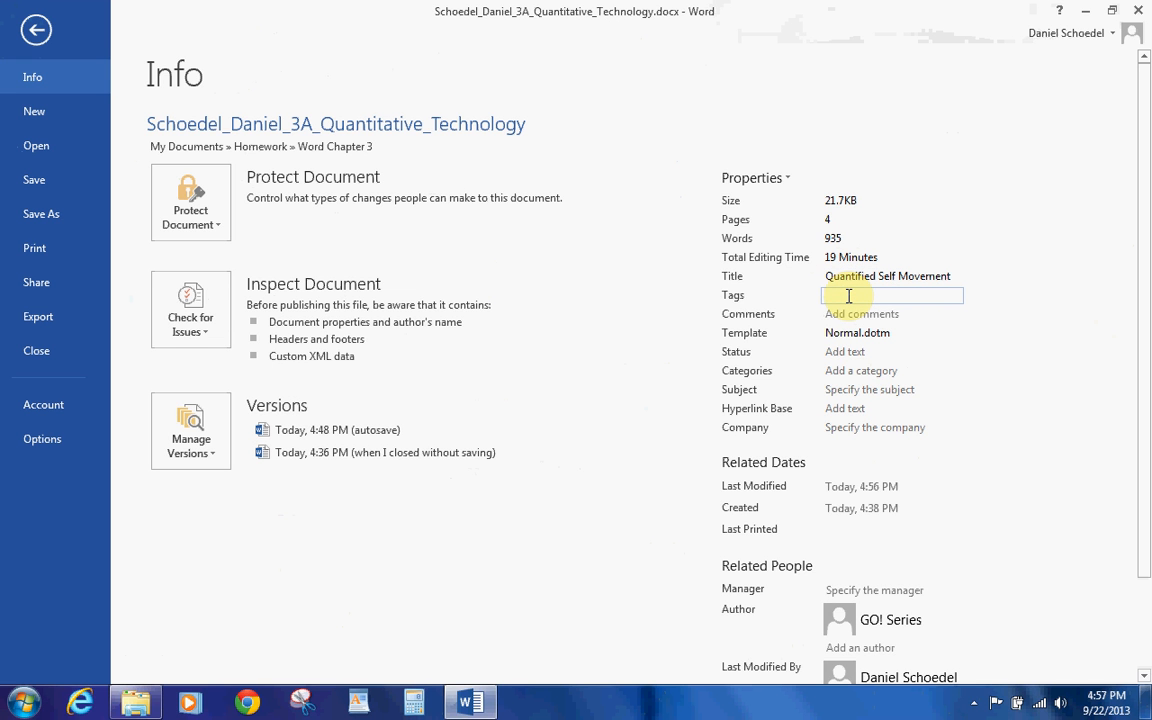
type("quant")
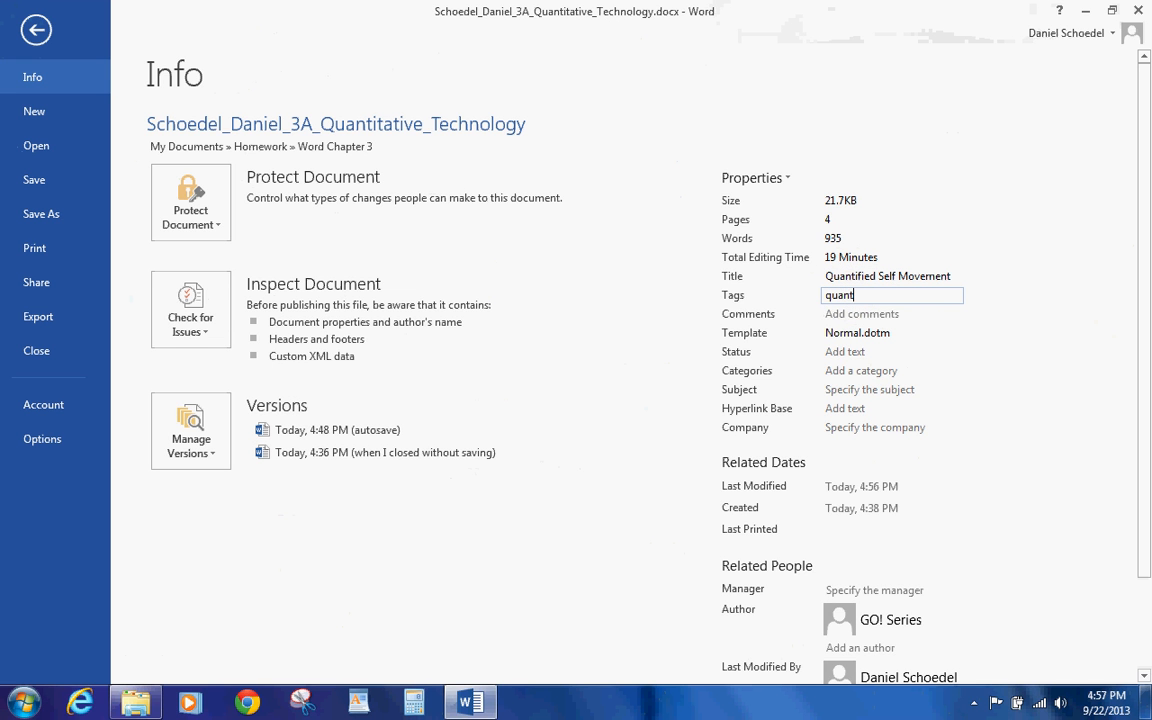
type("ified self,physiologic")
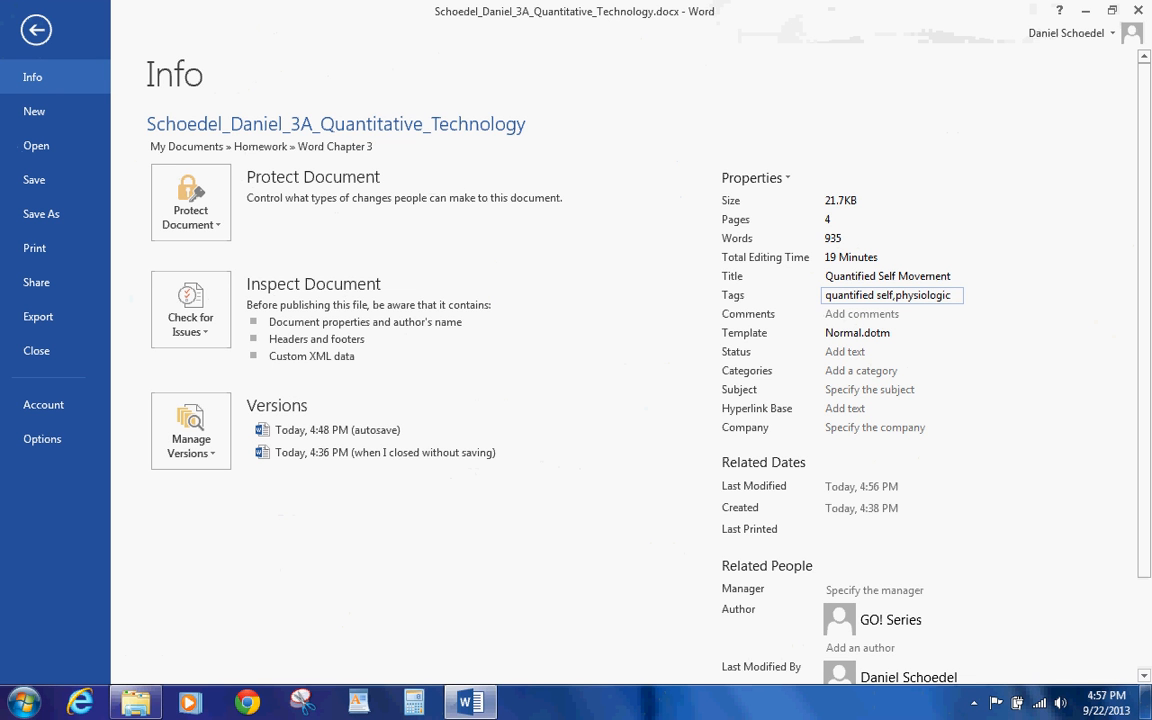
type(" monitorin")
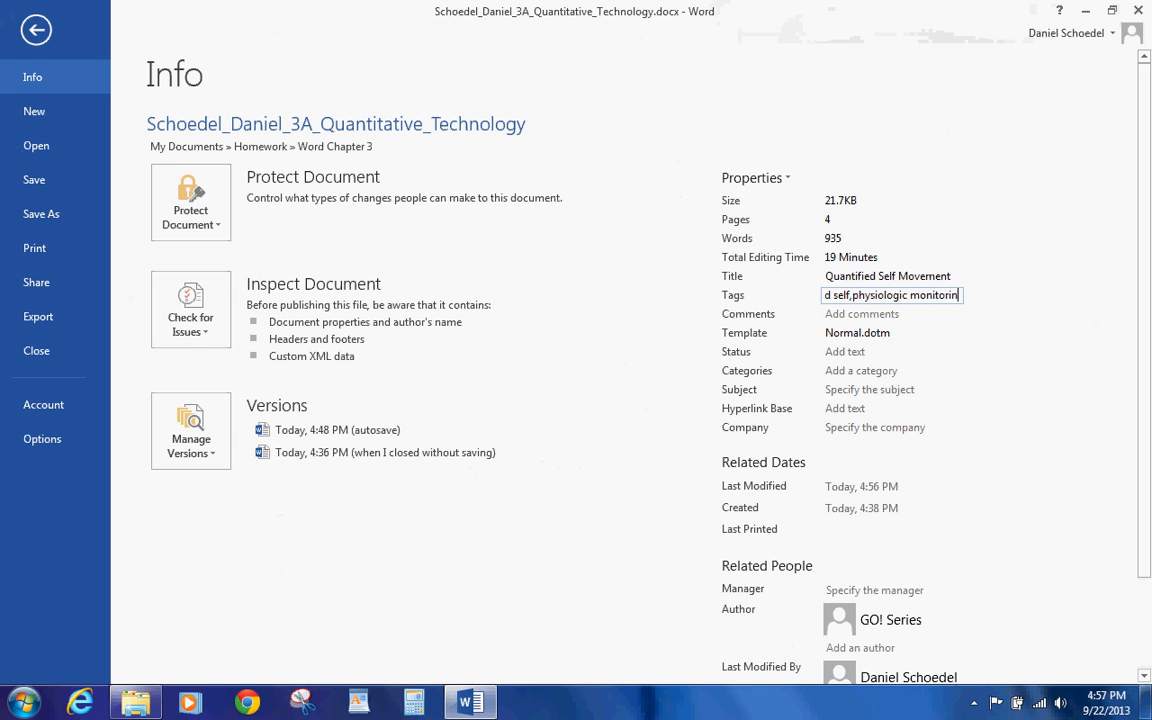
type("g, re")
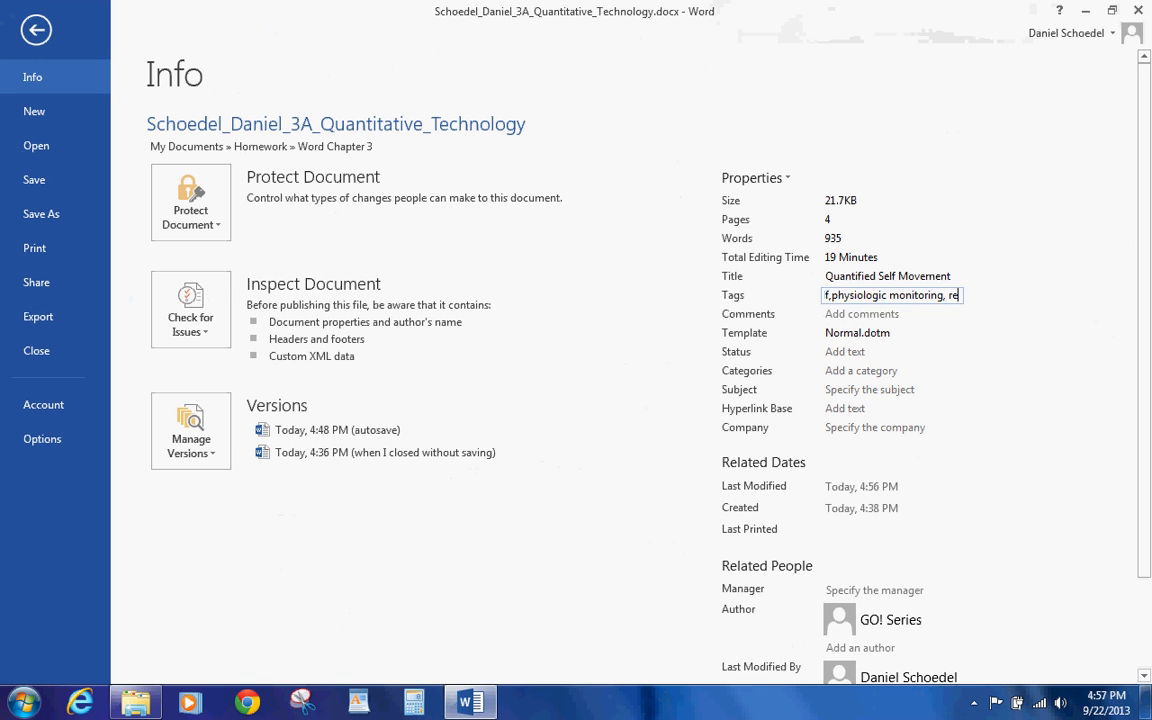
type("search ")
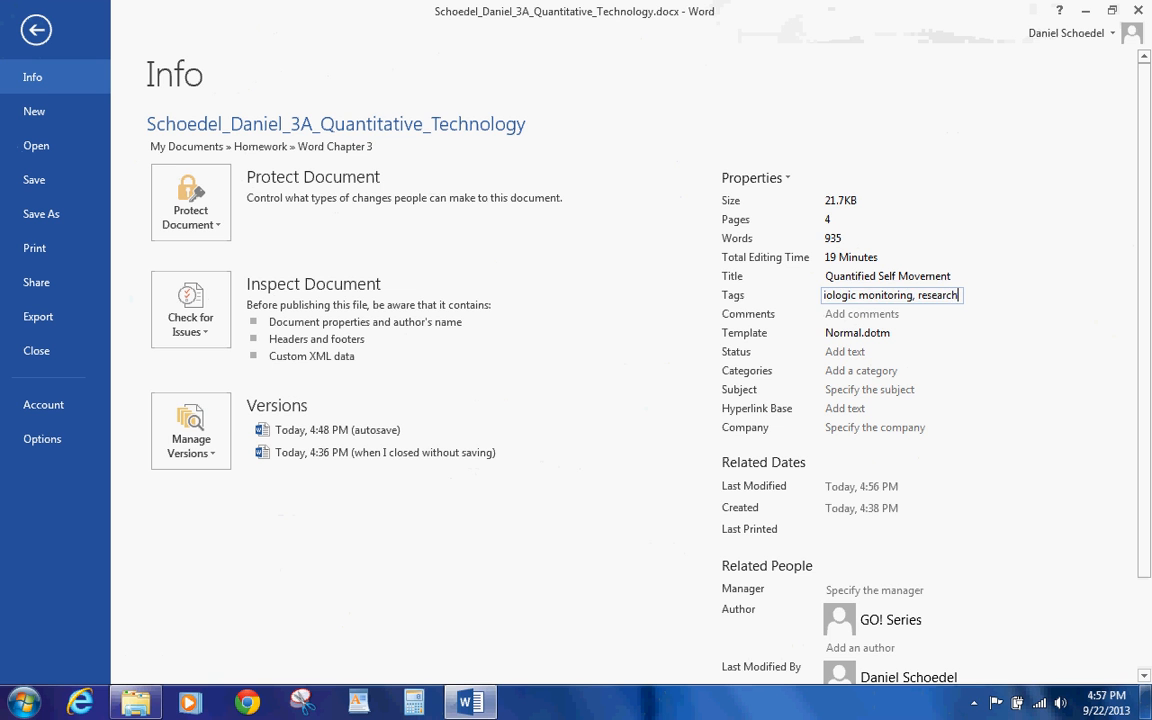
type("p")
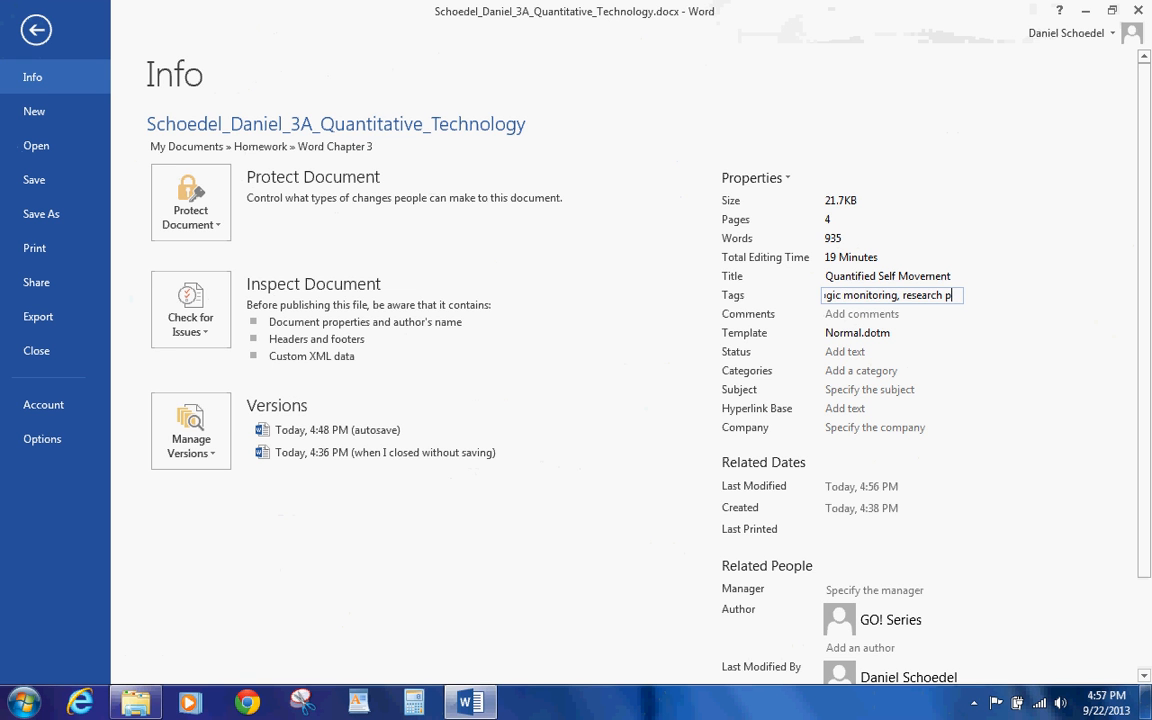
type("oper")
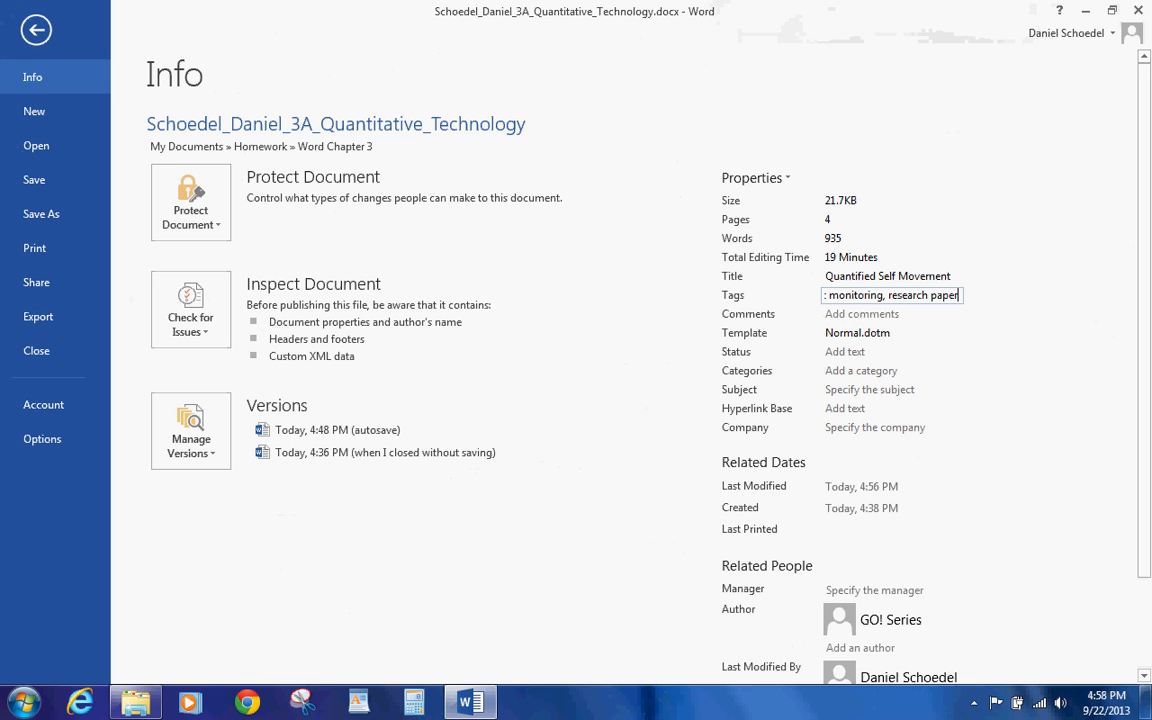
Fill in the Comments property with "Drafy copy of a research paper that will be distributed to class members".
left_click(848, 314)
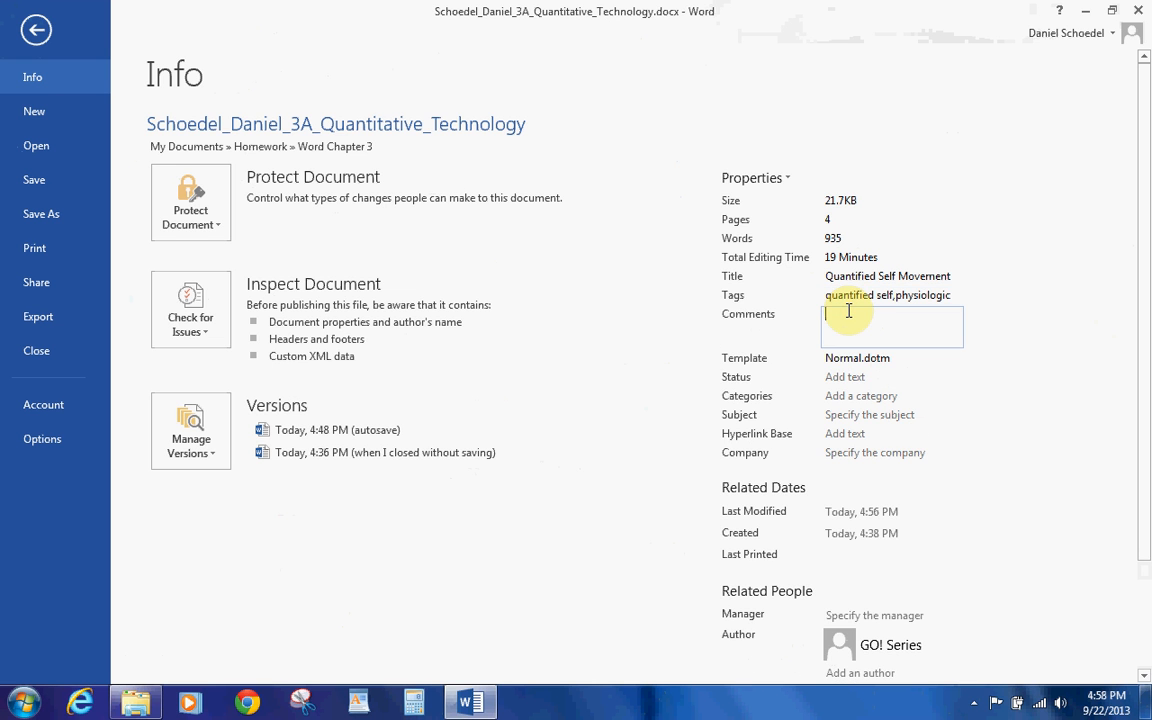
type("Drafy copy ")
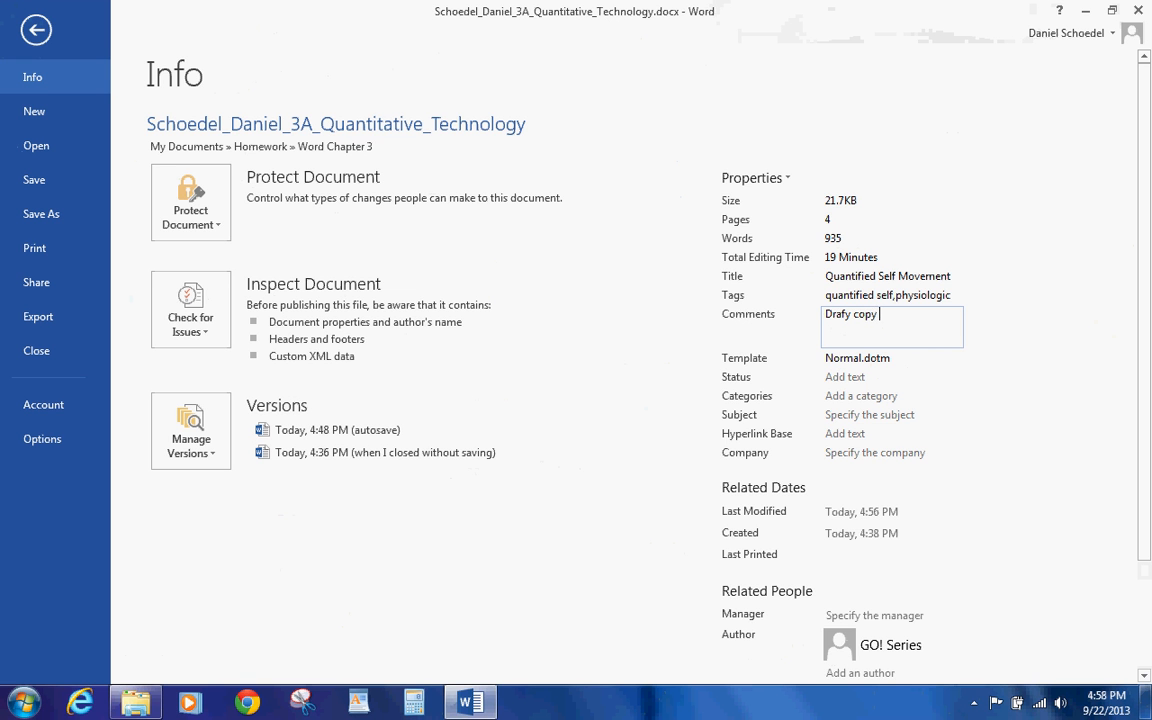
type("of a reas")
key("BackSpace")
key("BackSpace")
type("search")
key("BackSpace")
key("BackSpace")
key("BackSpace")
key("BackSpace")
key("BackSpace")
type("arch paper that will")
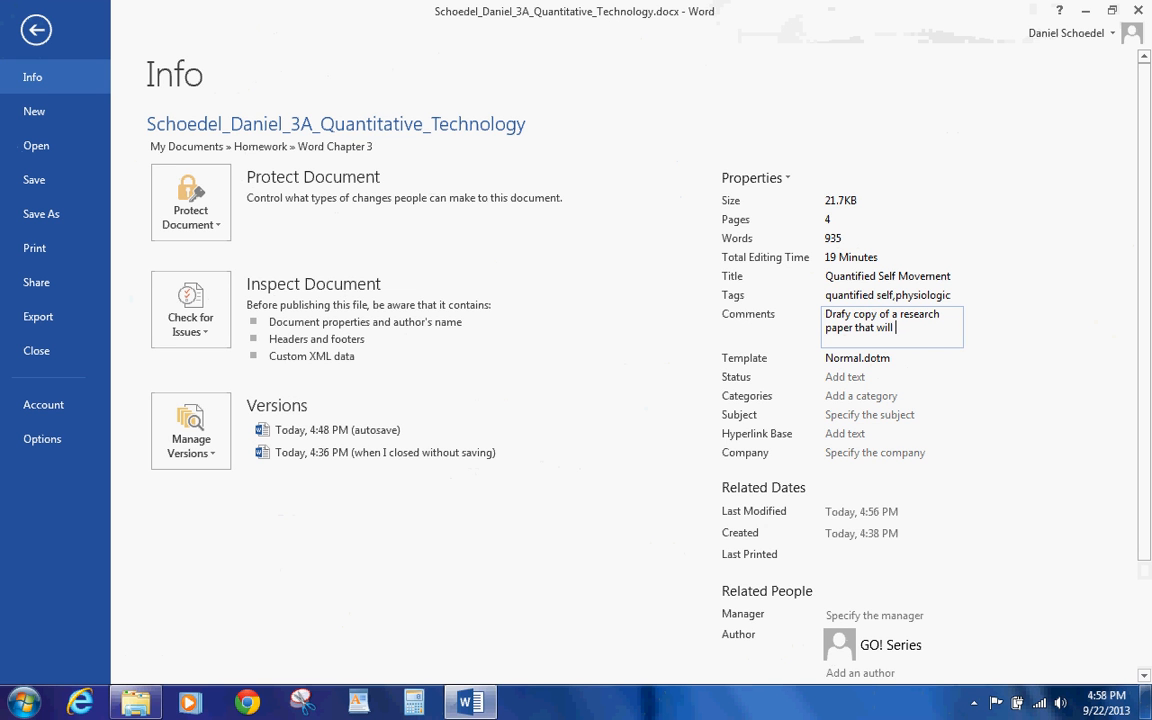
type(" be distribued")
key("BackSpace")
key("BackSpace")
type("ted to class members")
left_click(820, 268)
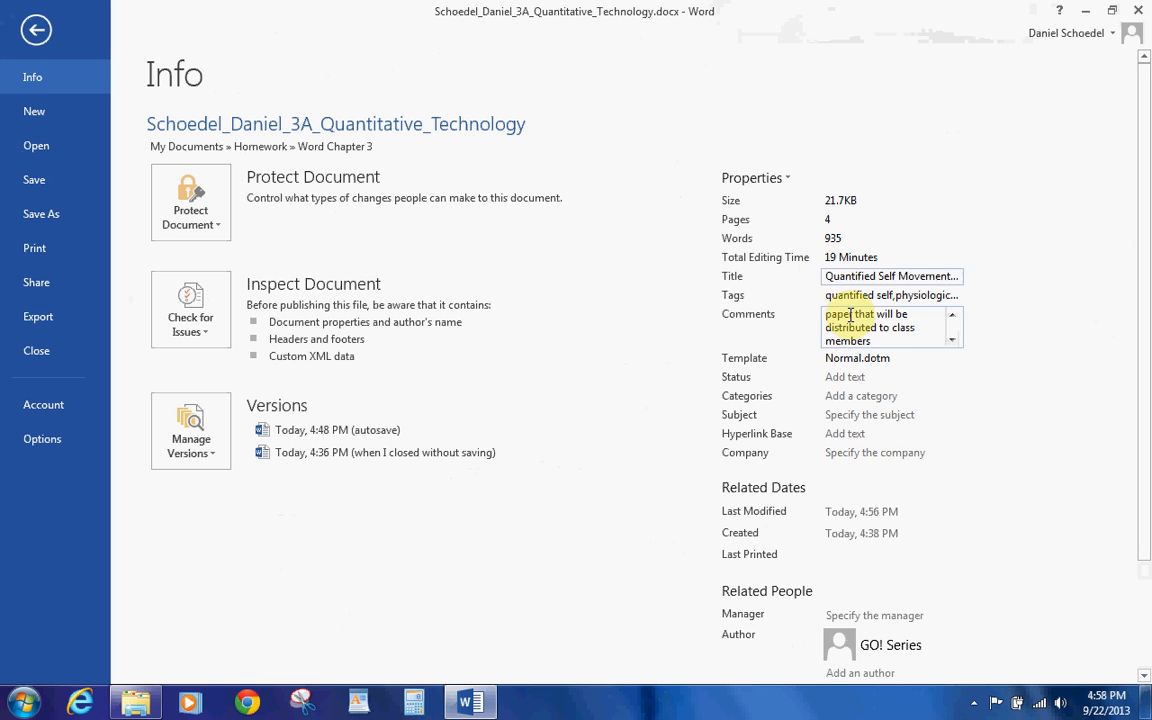
Set the document's Categories property to "Biomedical Research" and its Subject to "CIS-105".
left_click(836, 396)
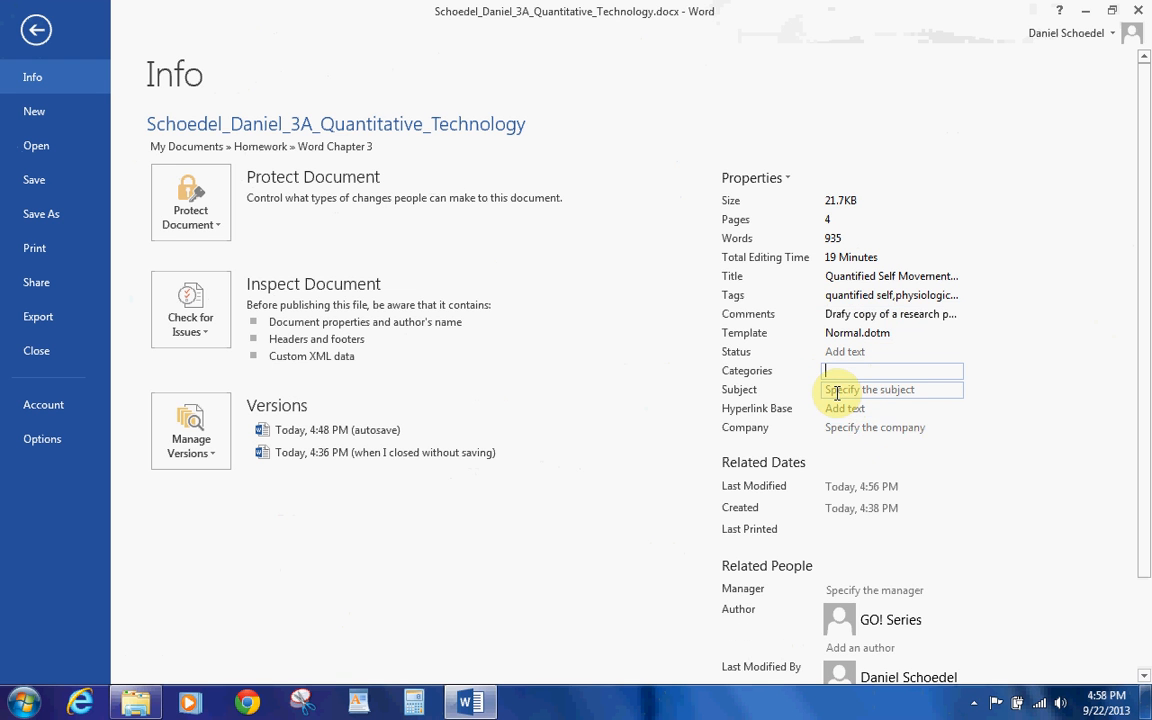
type("Bio")
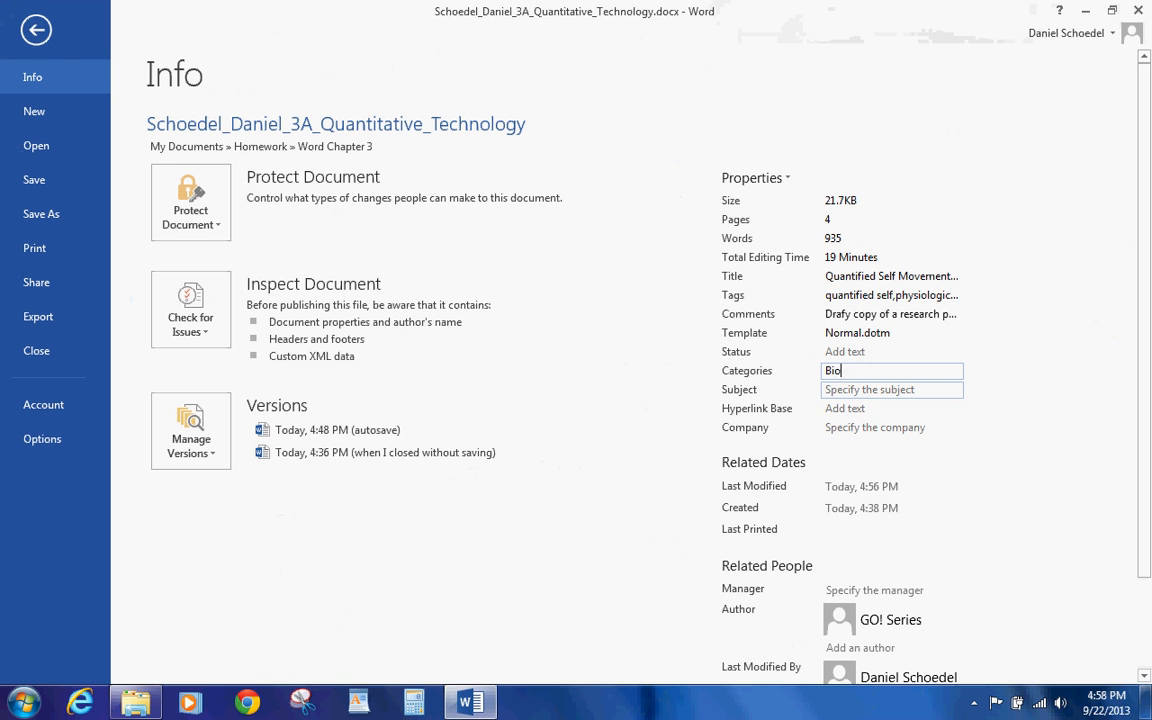
type("medical Research")
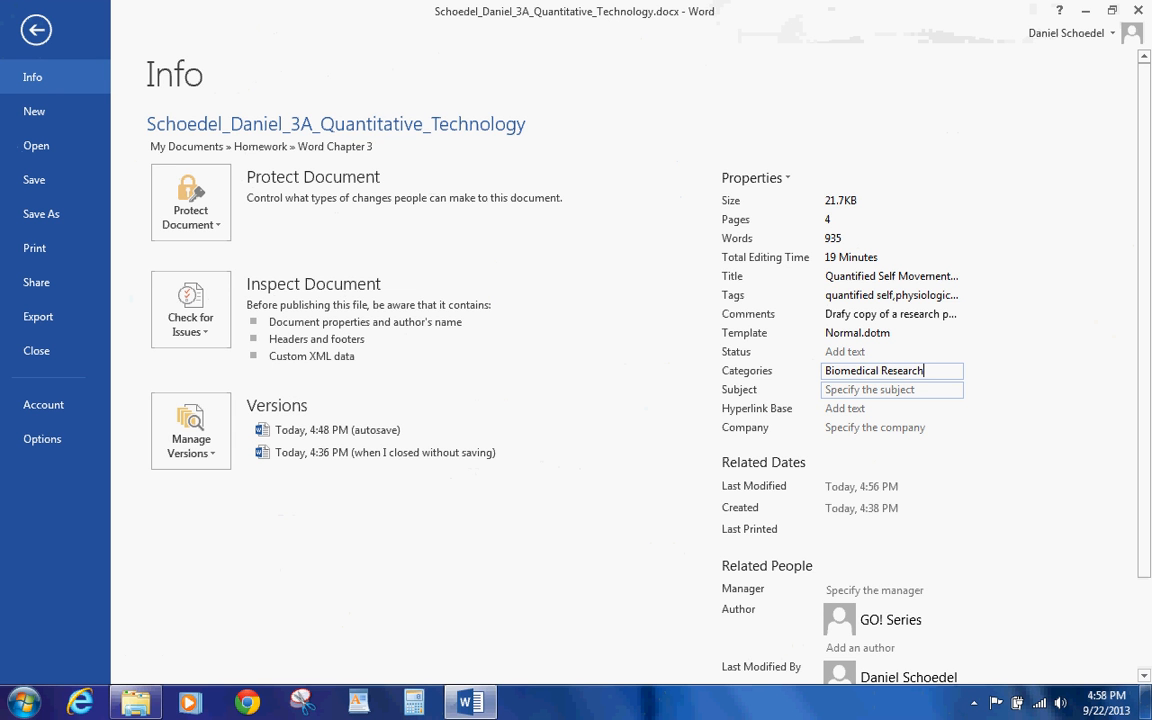
left_click(841, 391)
type("CIS-105")
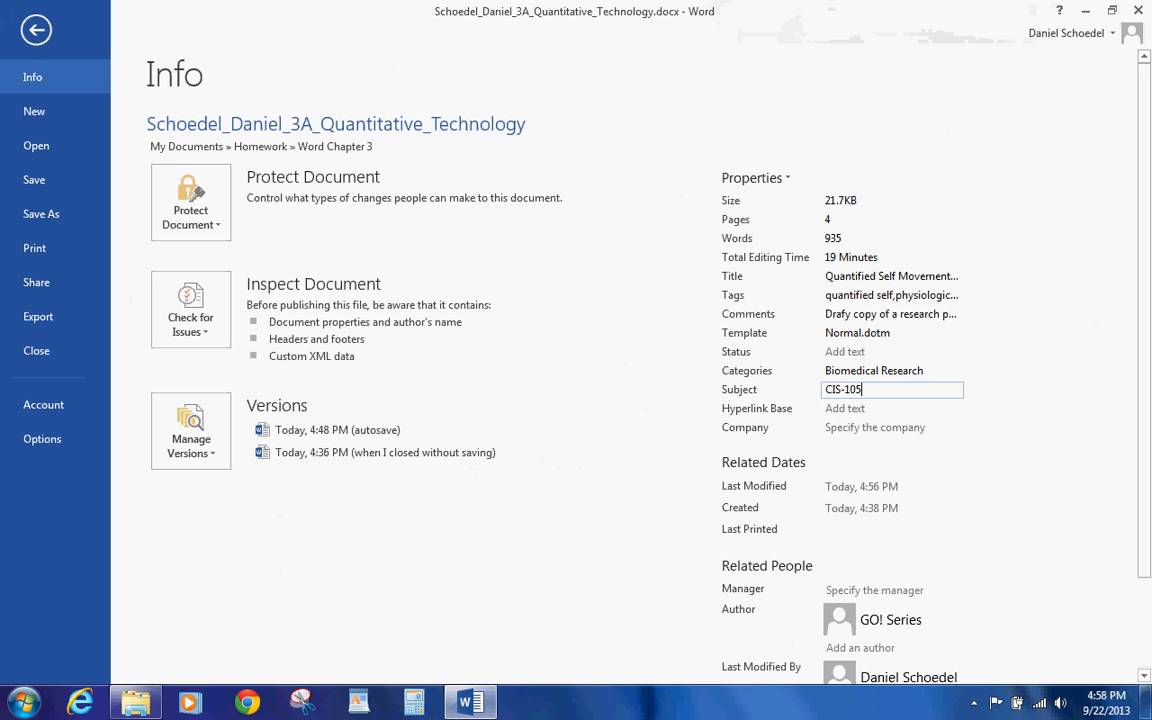
Set the document's Company property to "University Medical Center".
left_click(840, 427)
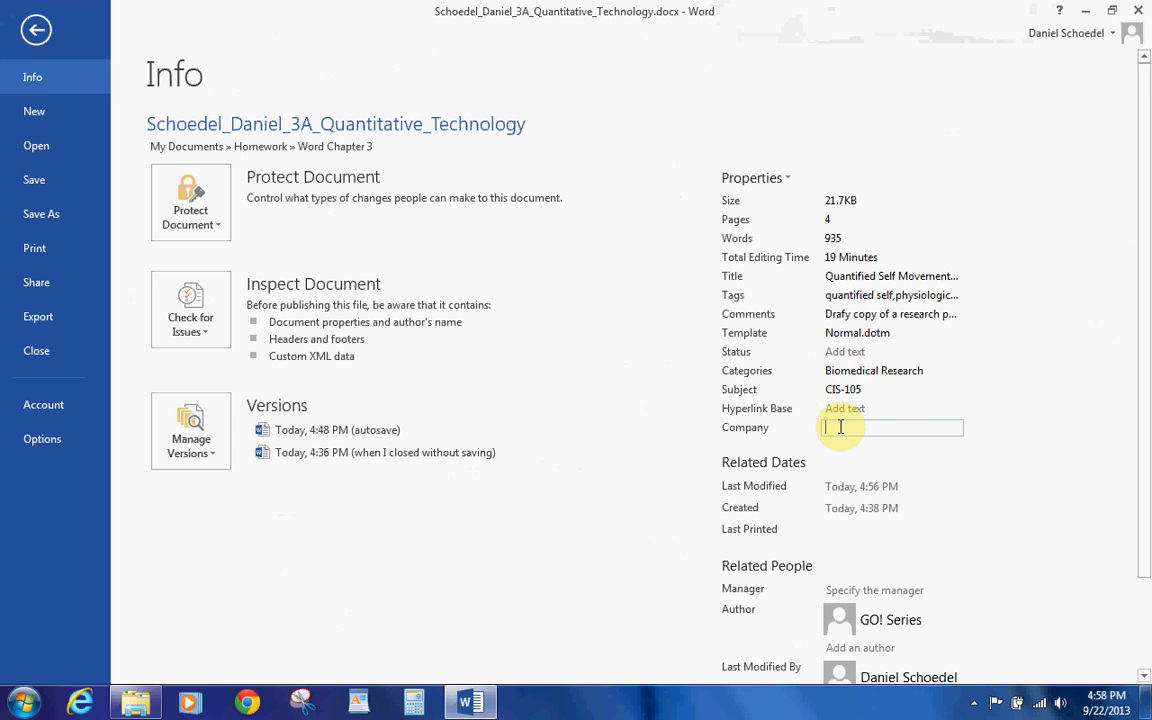
type("Univeri")
key("BackSpace")
type("sity ")
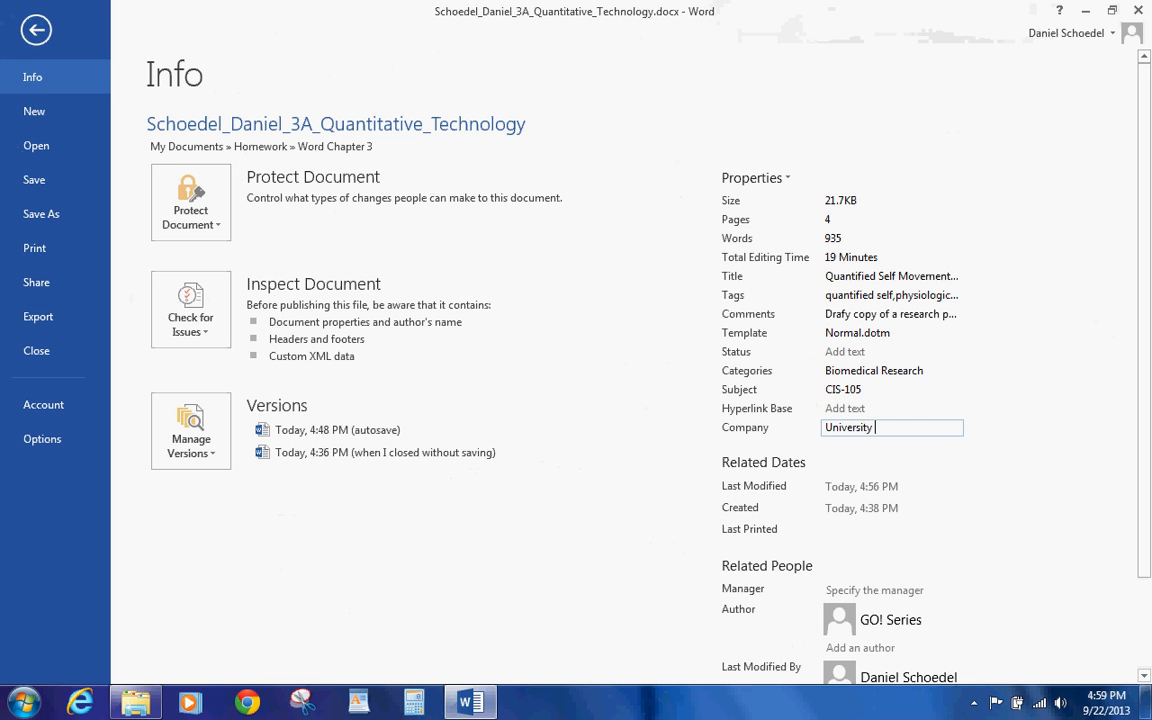
type("Medical Center")
Review the summary and statistics in the document's Advanced Properties and save the document.
left_click(781, 178)
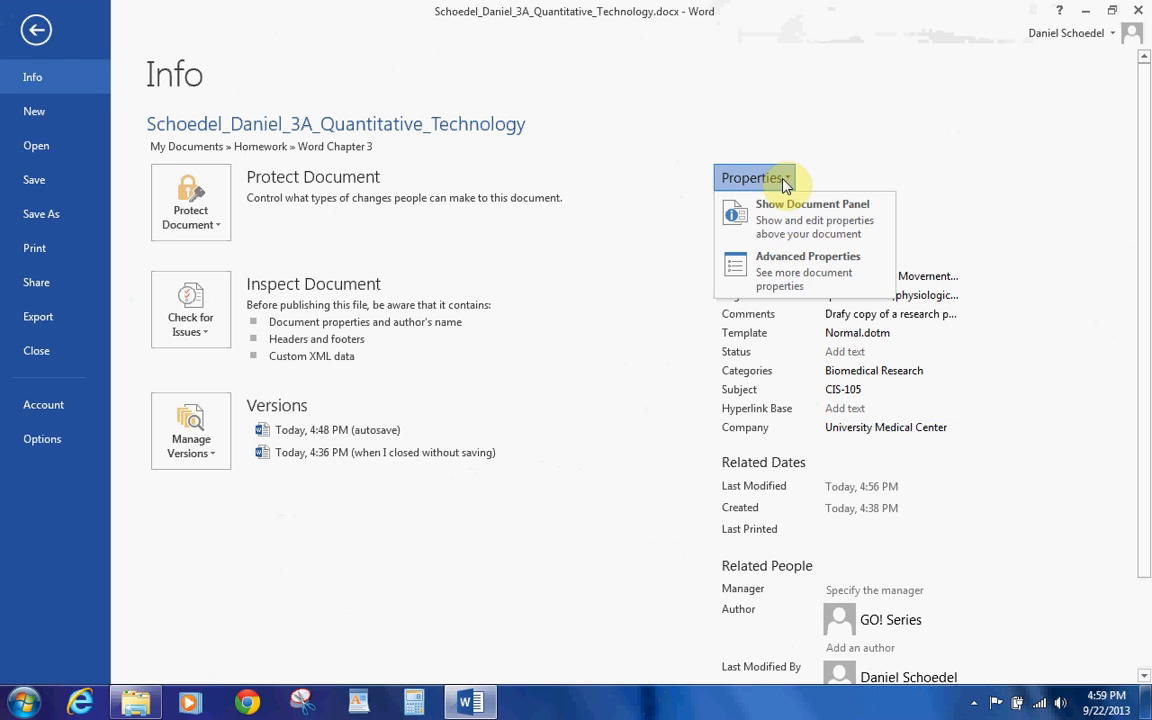
left_click(790, 266)
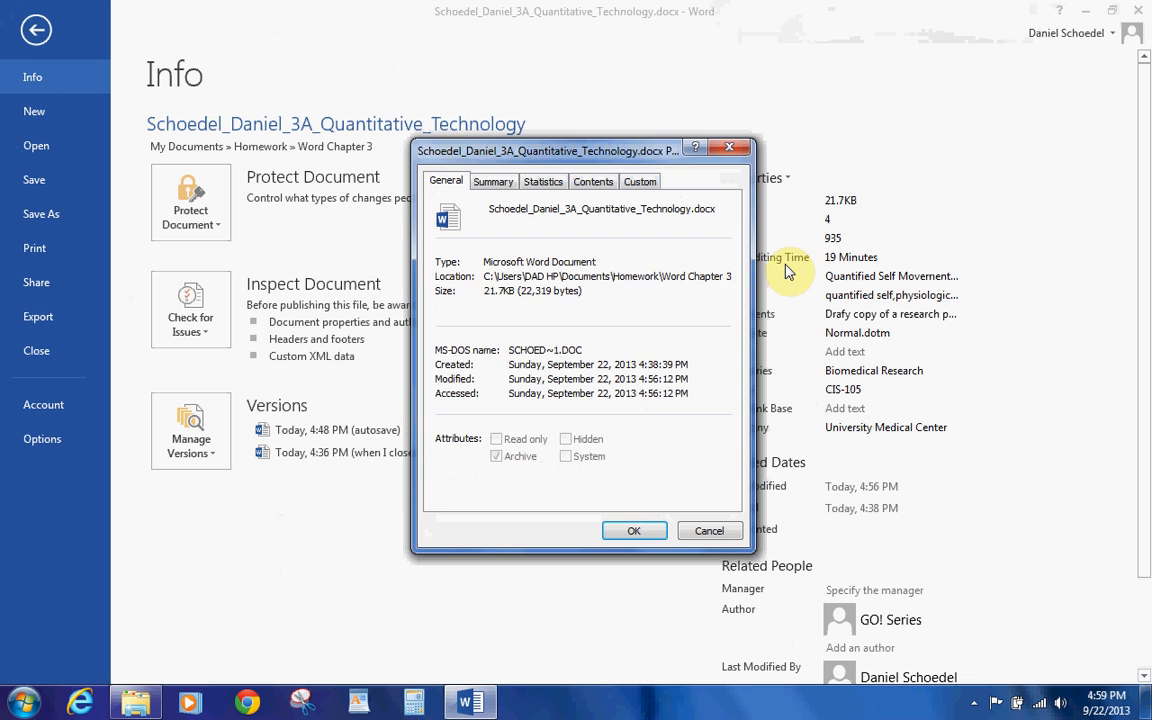
left_click(503, 185)
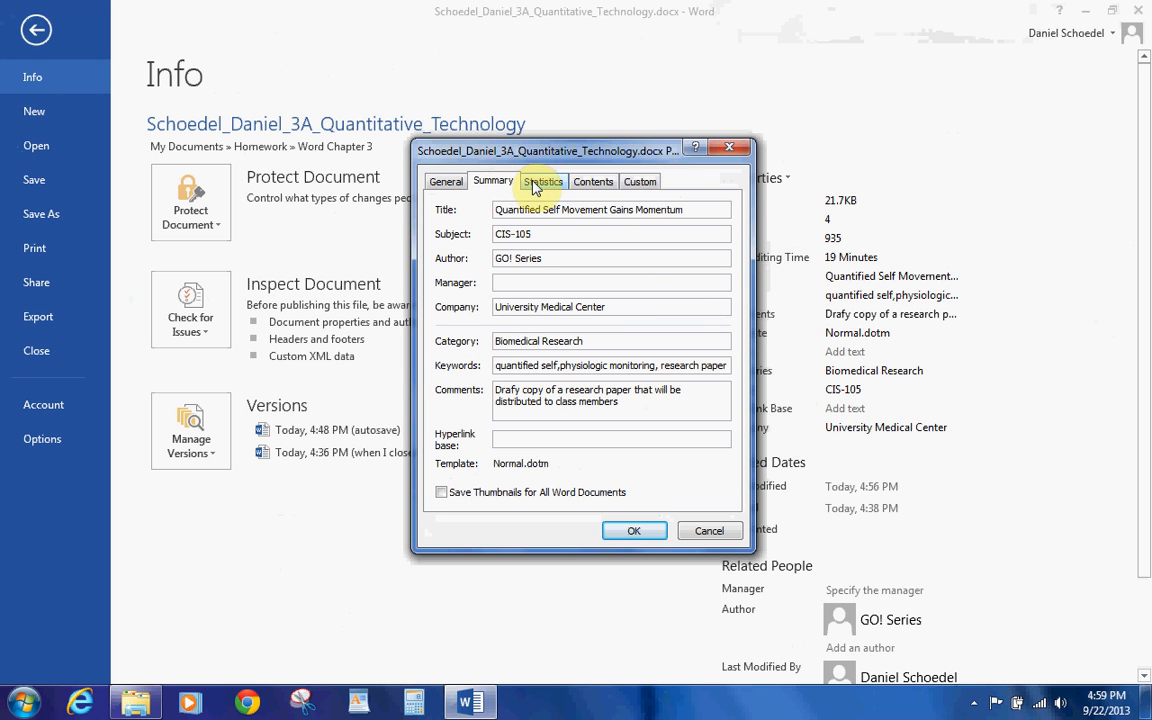
left_click(536, 185)
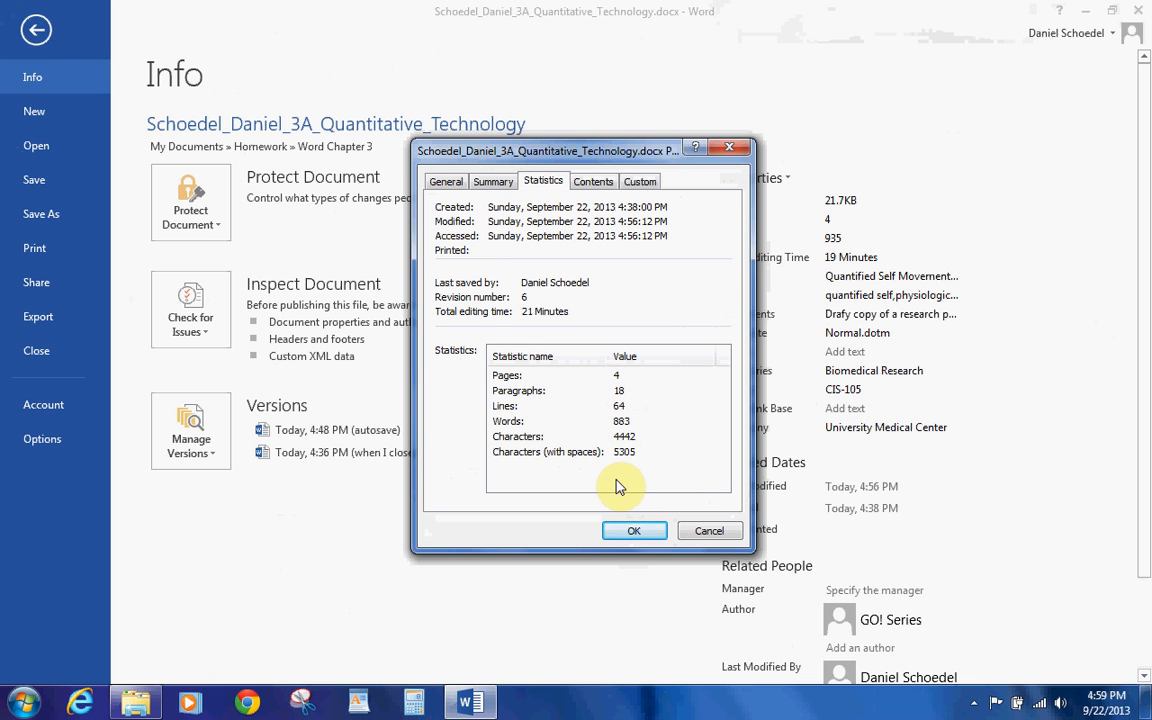
left_click(631, 533)
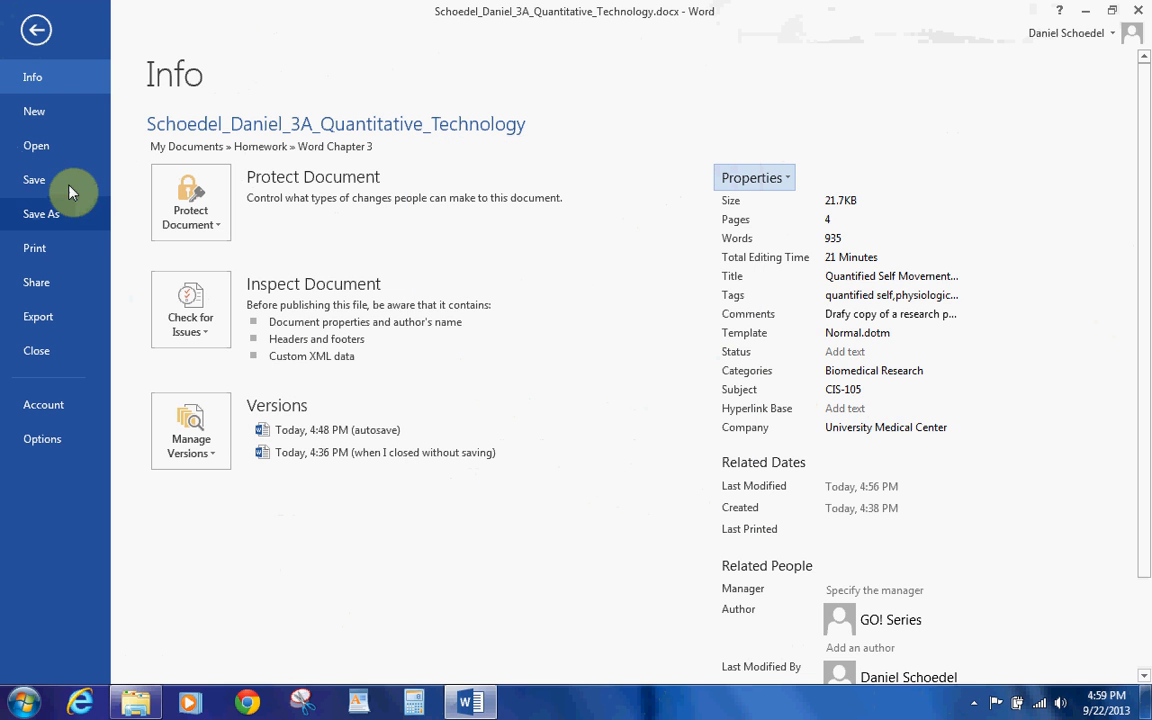
left_click(42, 178)
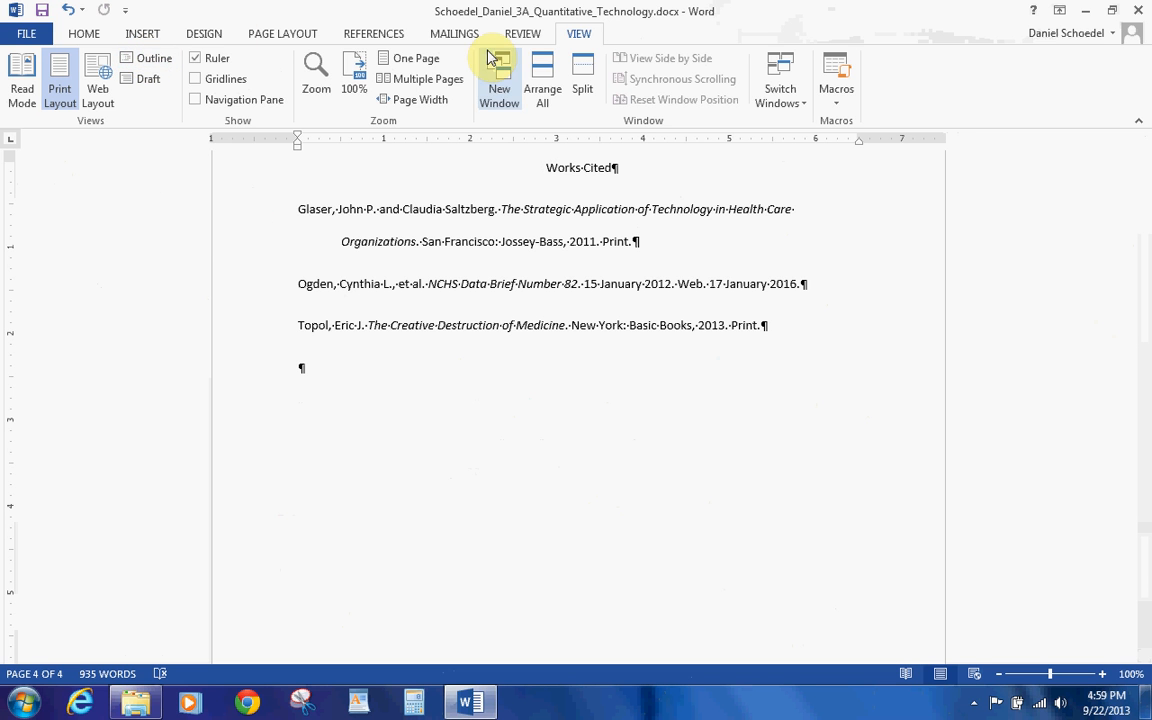
Switch the research paper to Read Mode, search for "Topol" and go to its first occurrence in the text.
left_click(21, 90)
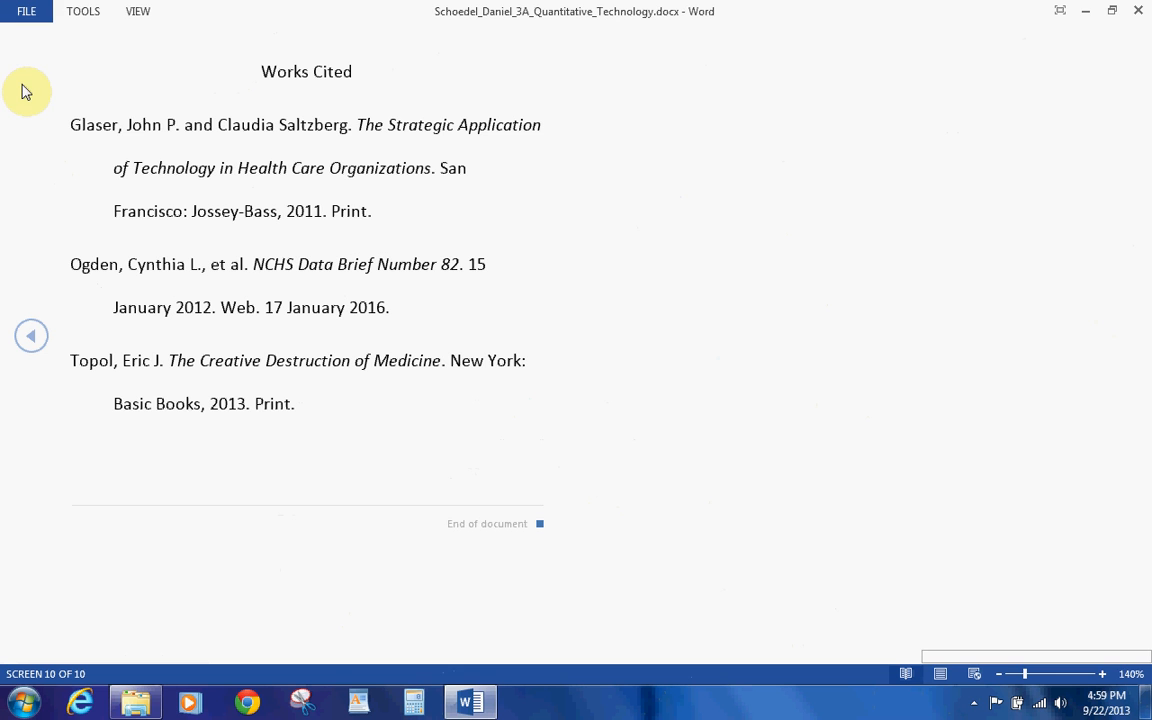
left_click(84, 14)
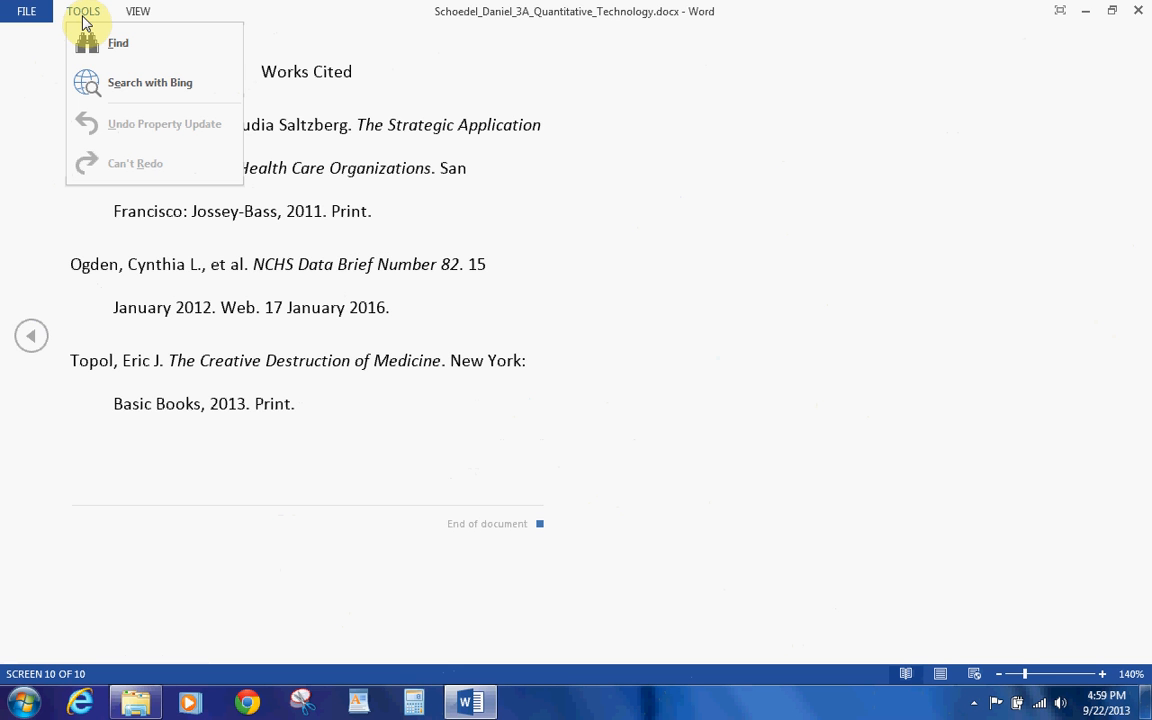
left_click(90, 40)
type("To")
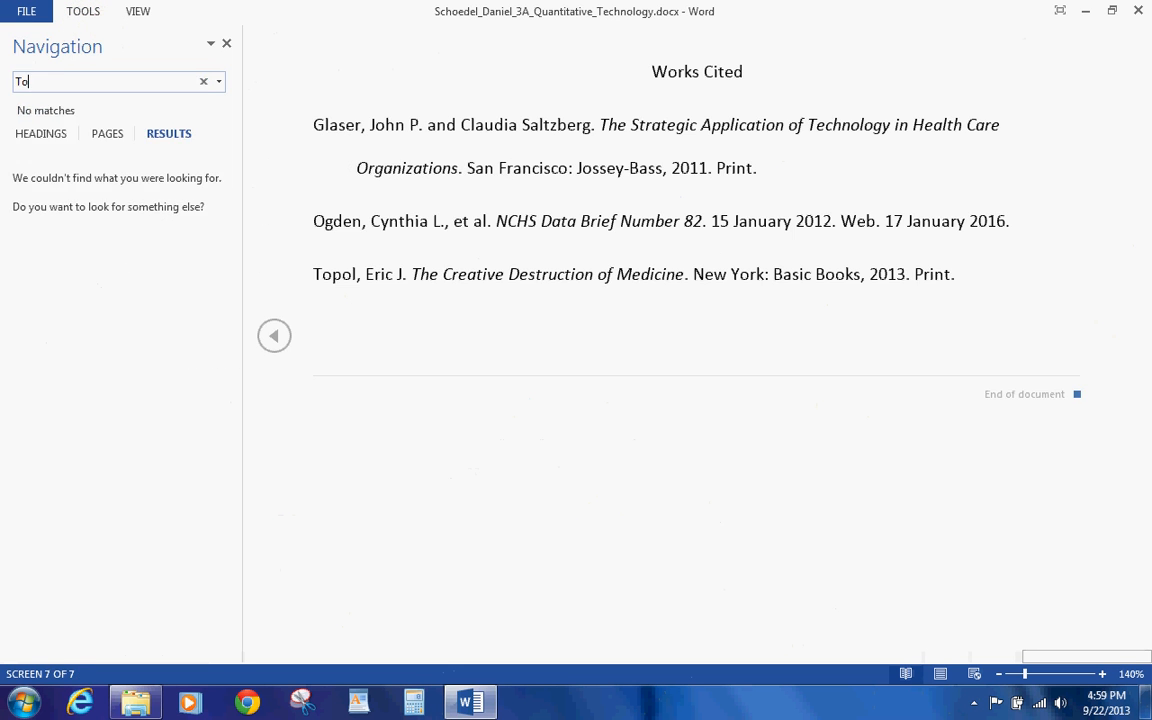
type("pol")
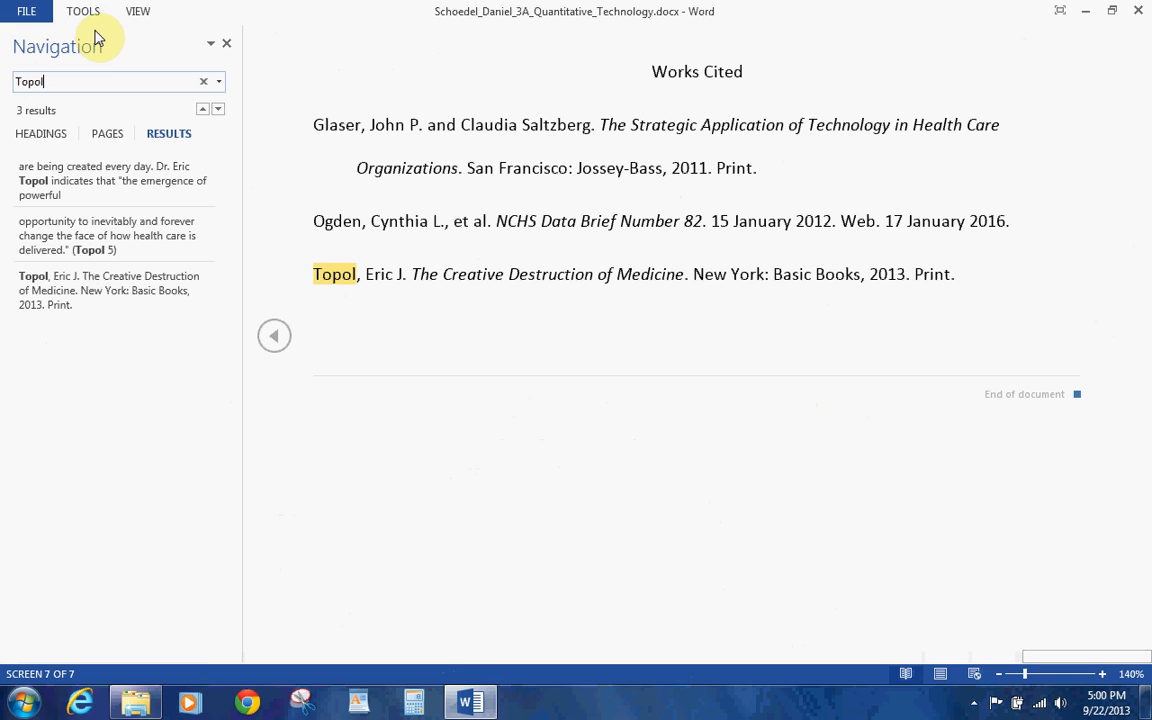
left_click(202, 111)
left_click(202, 111)
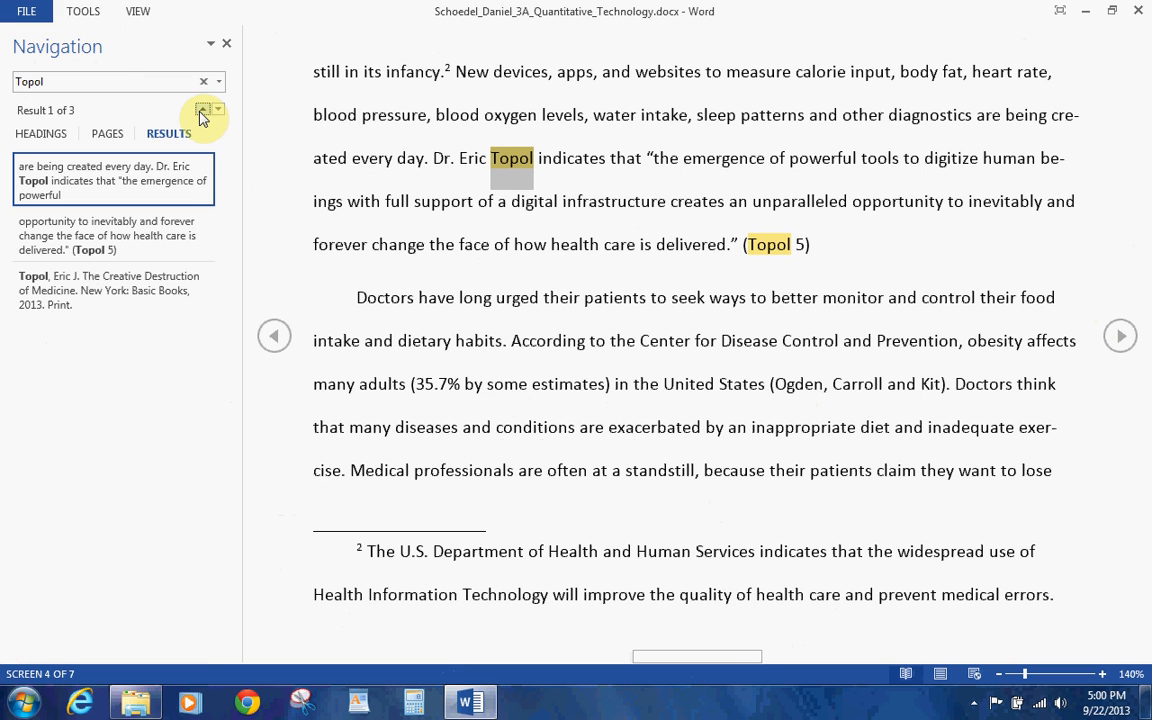
Return the research paper from Read Mode to the editable layout without the Navigation pane, and close the document.
left_click(139, 13)
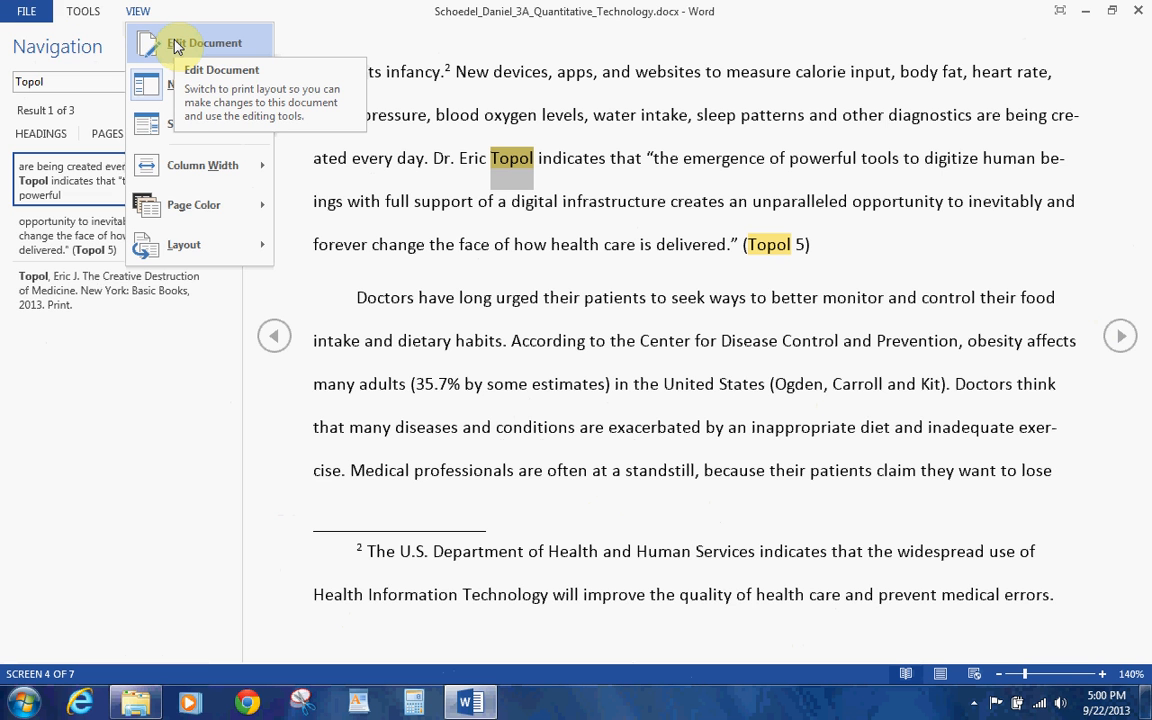
left_click(176, 44)
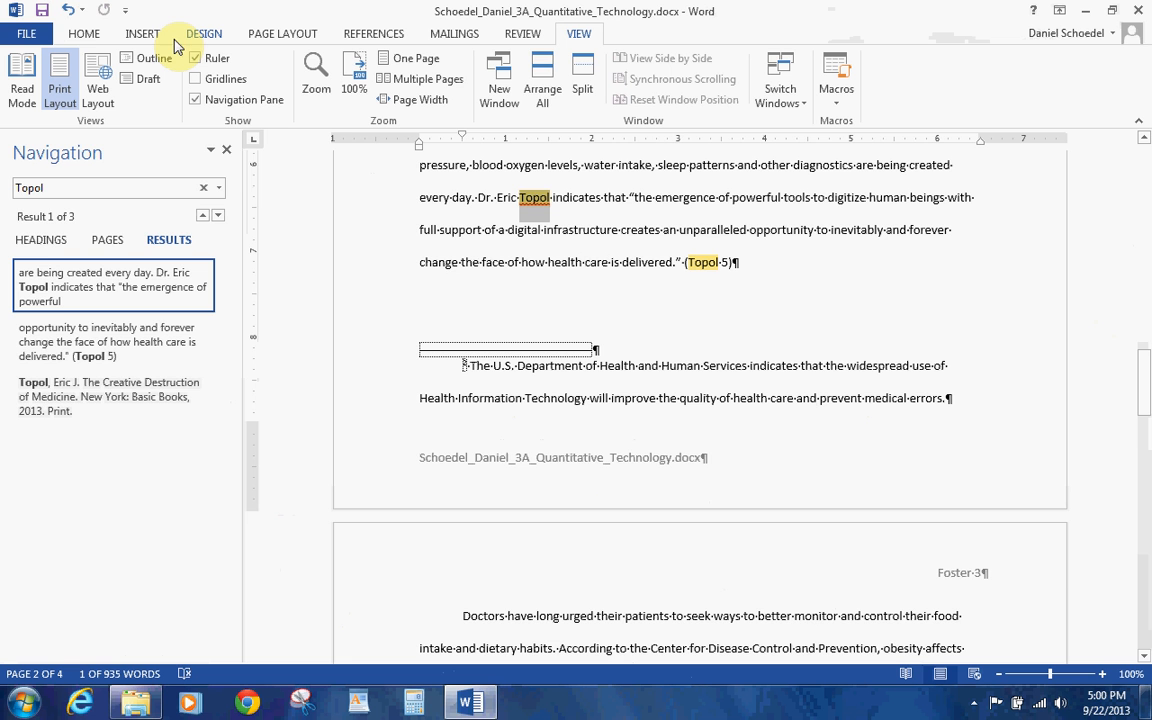
left_click(226, 150)
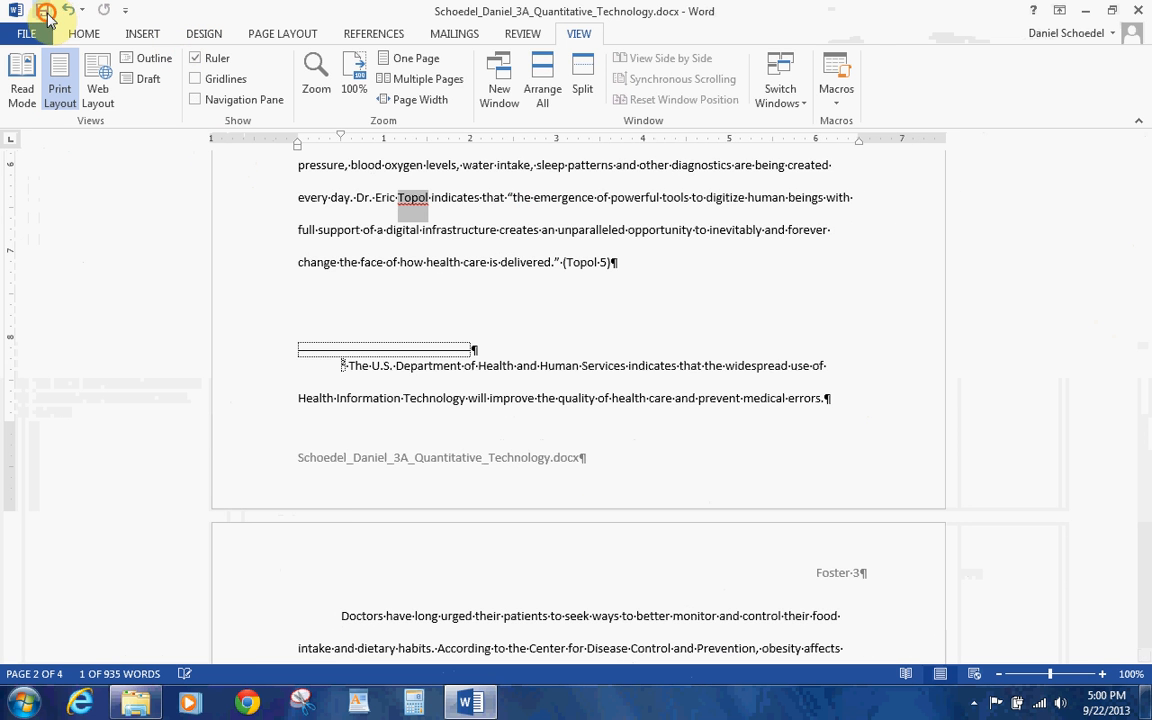
left_click(27, 36)
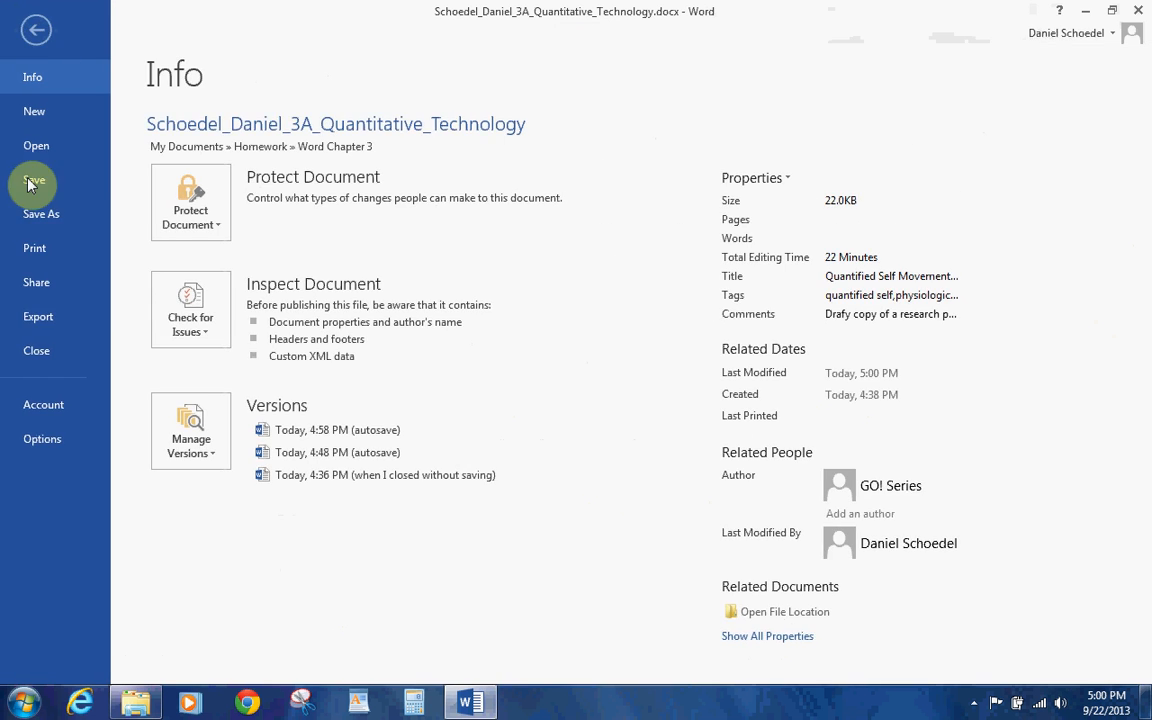
left_click(40, 352)
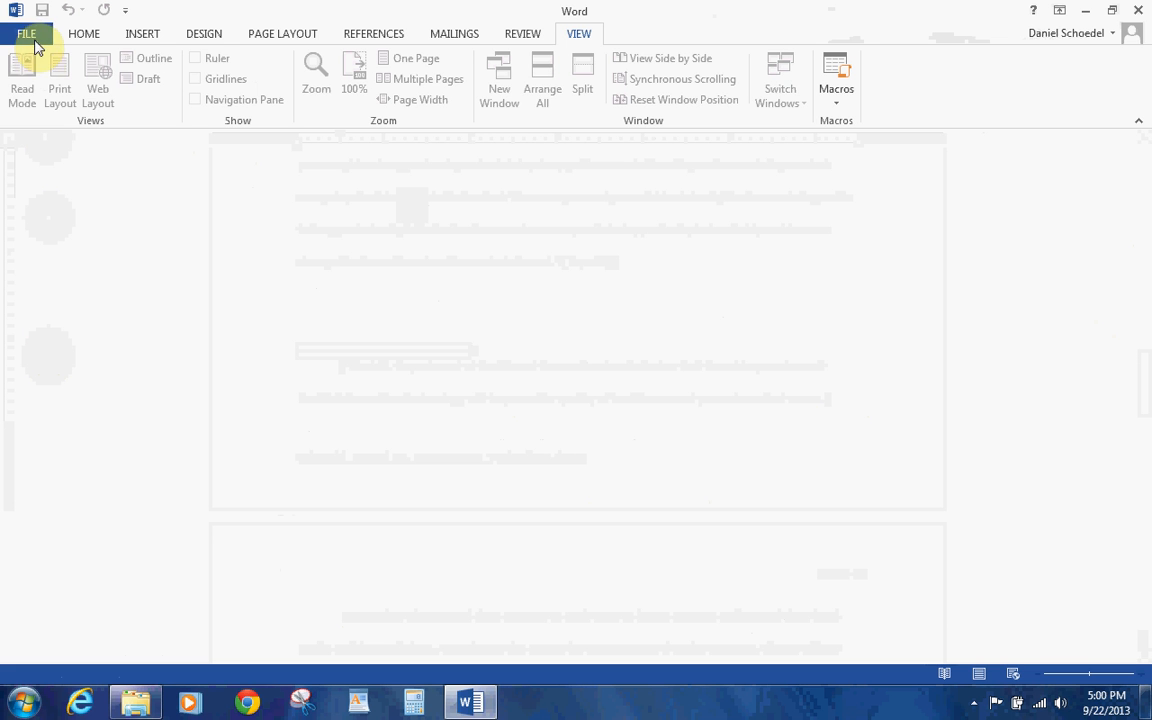
Browse for a file to open in the inner w03_student_data_files folder under HACC, CIS-105 2013, Word 2013, Chapter 3.
left_click(30, 36)
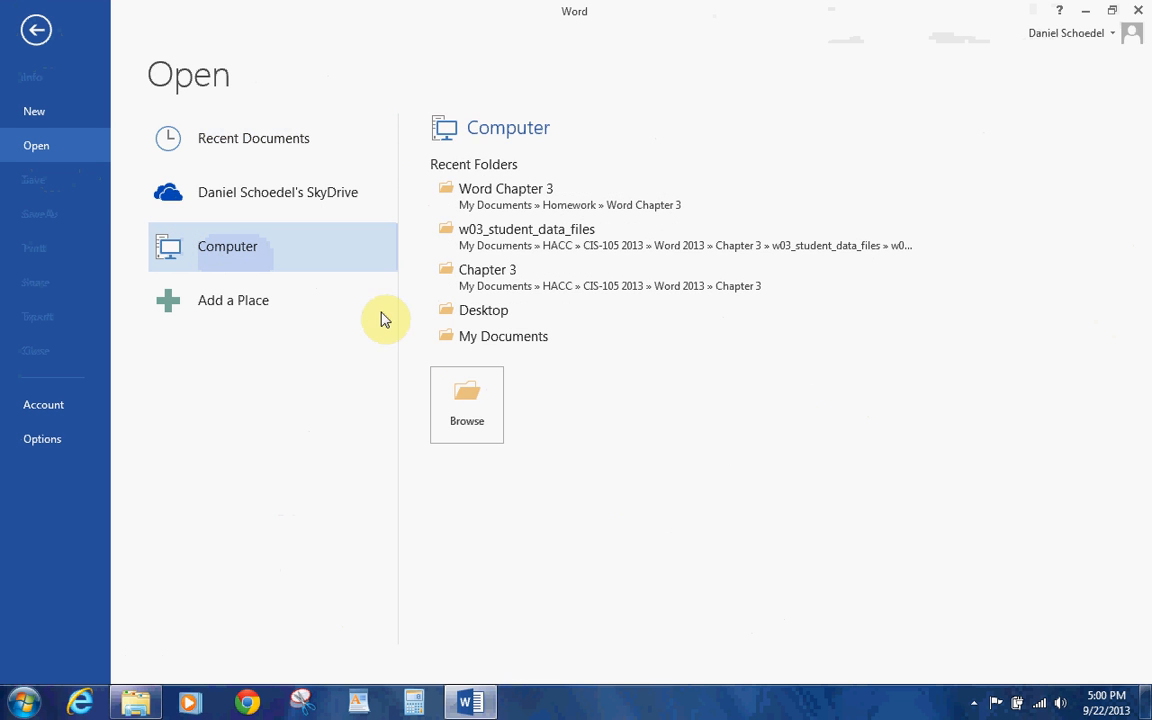
left_click(467, 406)
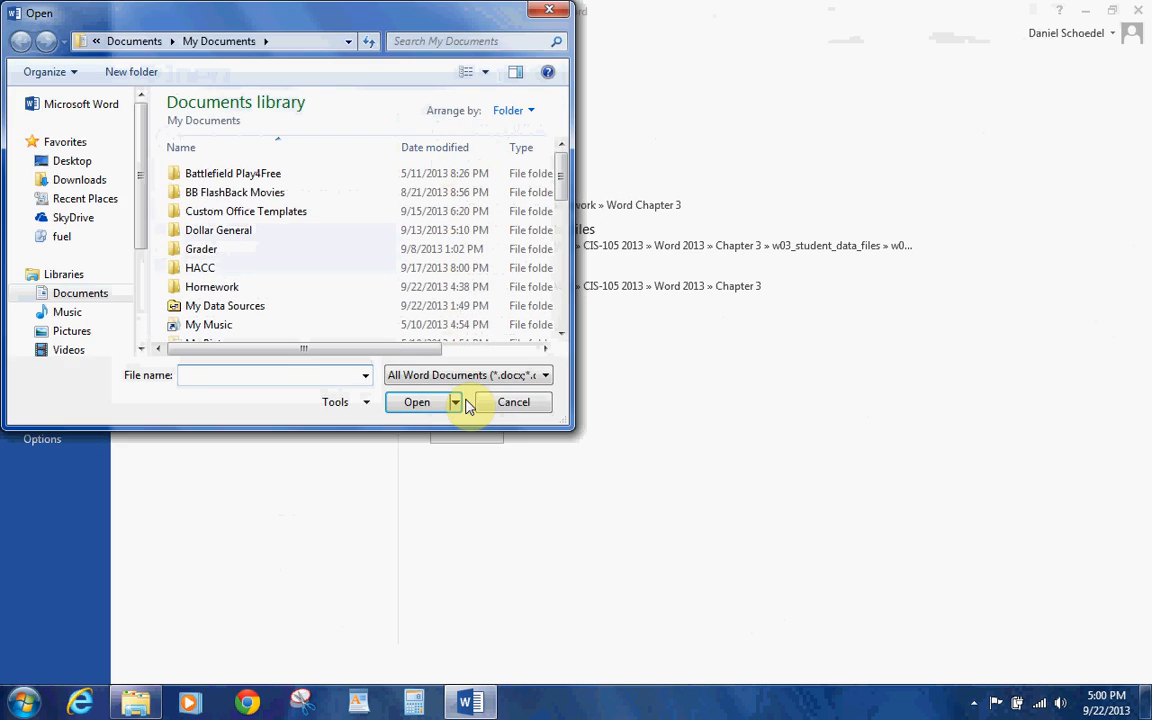
double_click(222, 268)
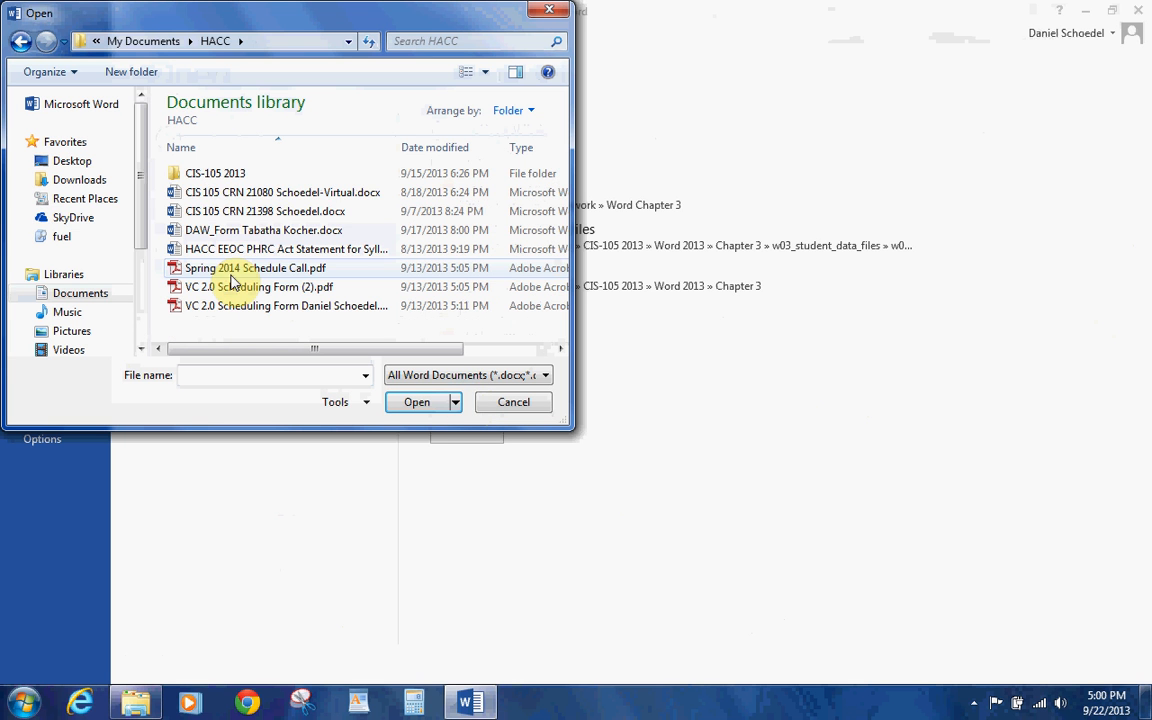
double_click(190, 173)
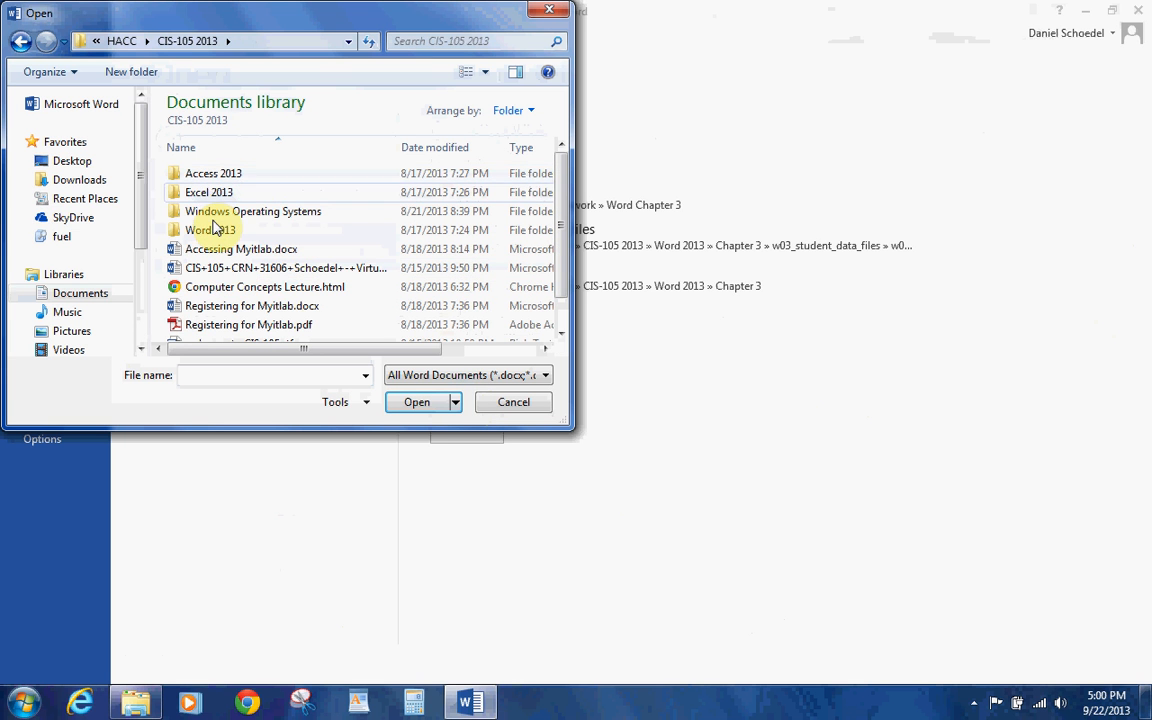
double_click(213, 228)
double_click(212, 211)
double_click(215, 190)
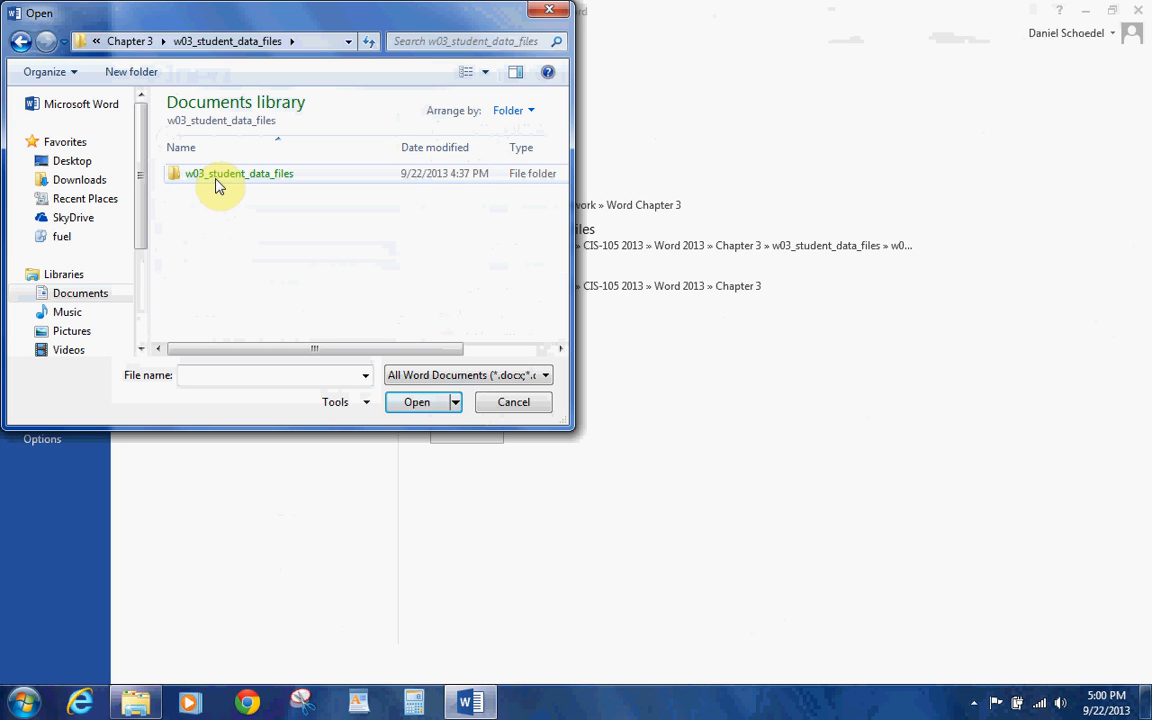
double_click(215, 182)
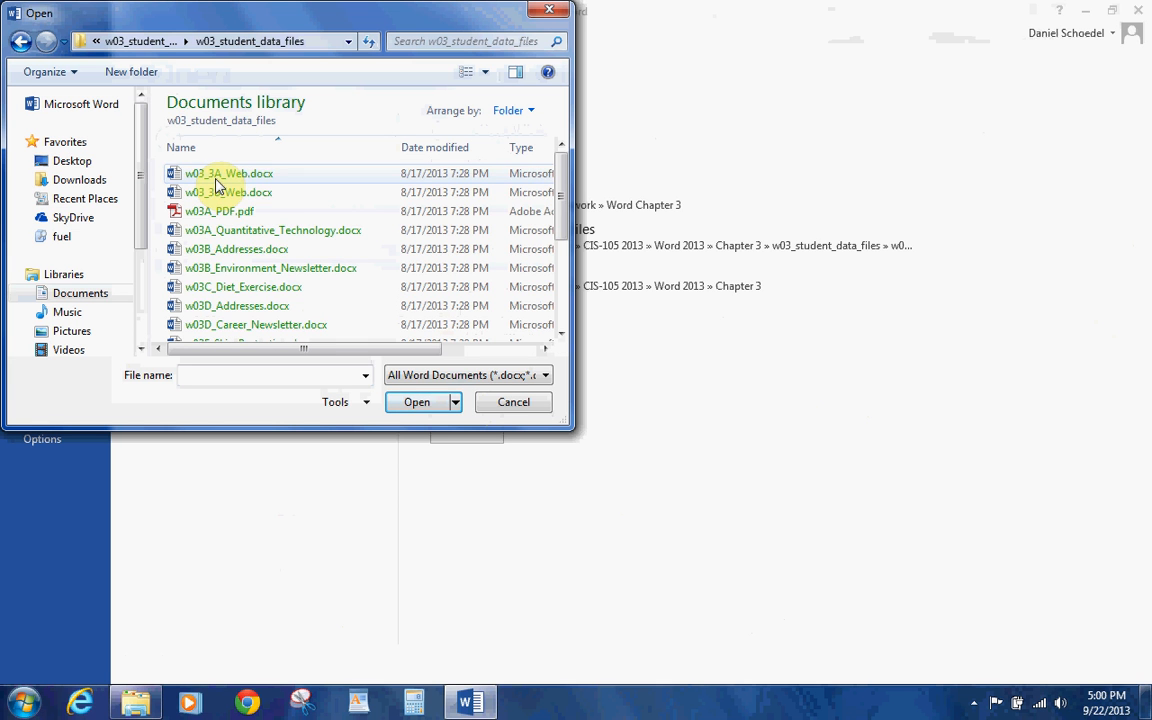
Open w03A_PDF.pdf and accept its conversion to an editable Word document.
left_click(213, 214)
left_click(417, 402)
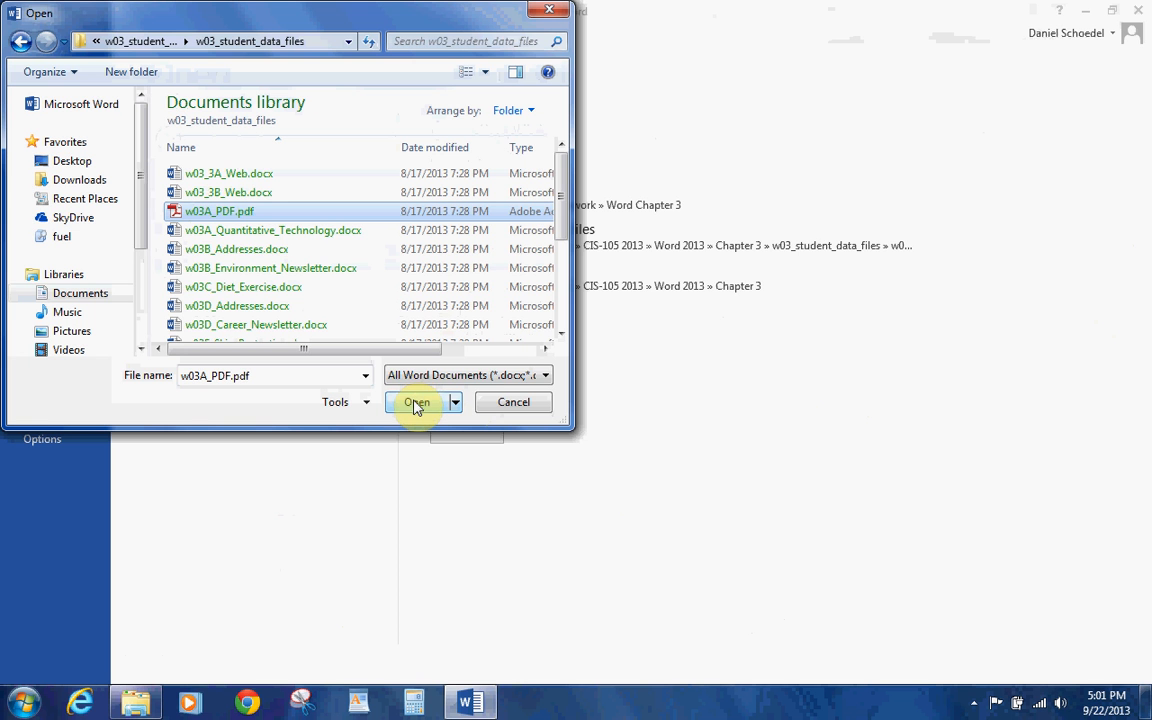
left_click(417, 404)
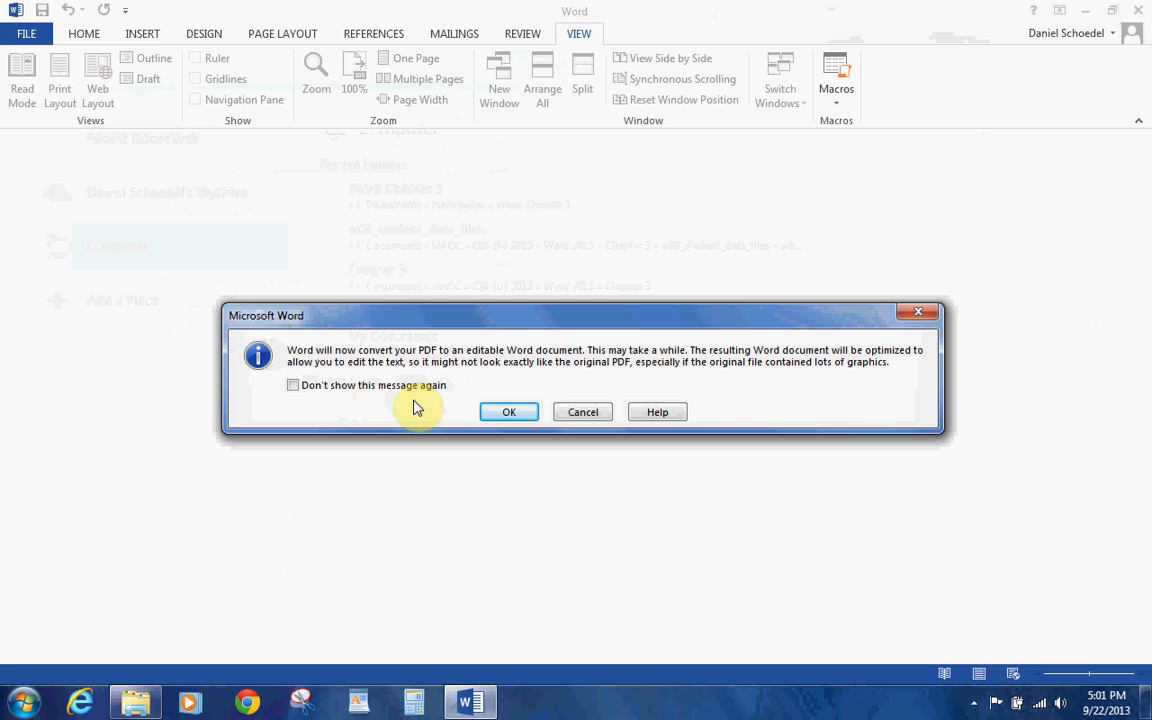
left_click(505, 412)
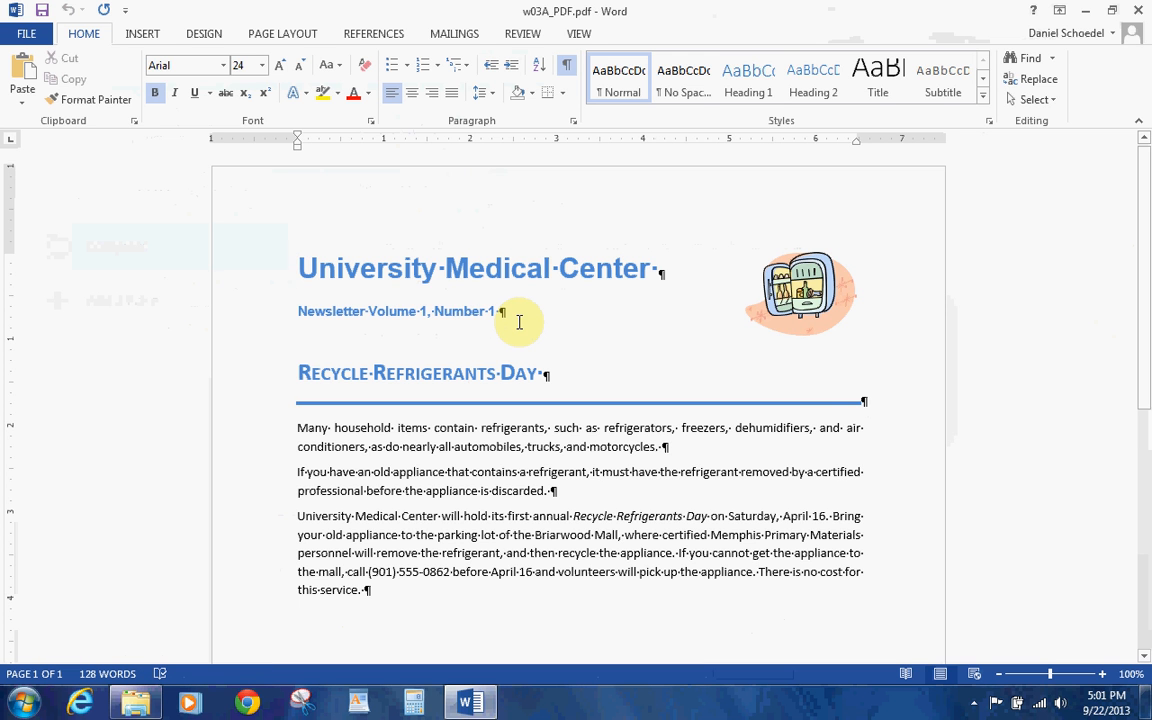
Start saving a copy of the converted newsletter and choose the Word Chapter 3 folder inside Homework as its location.
left_click(27, 36)
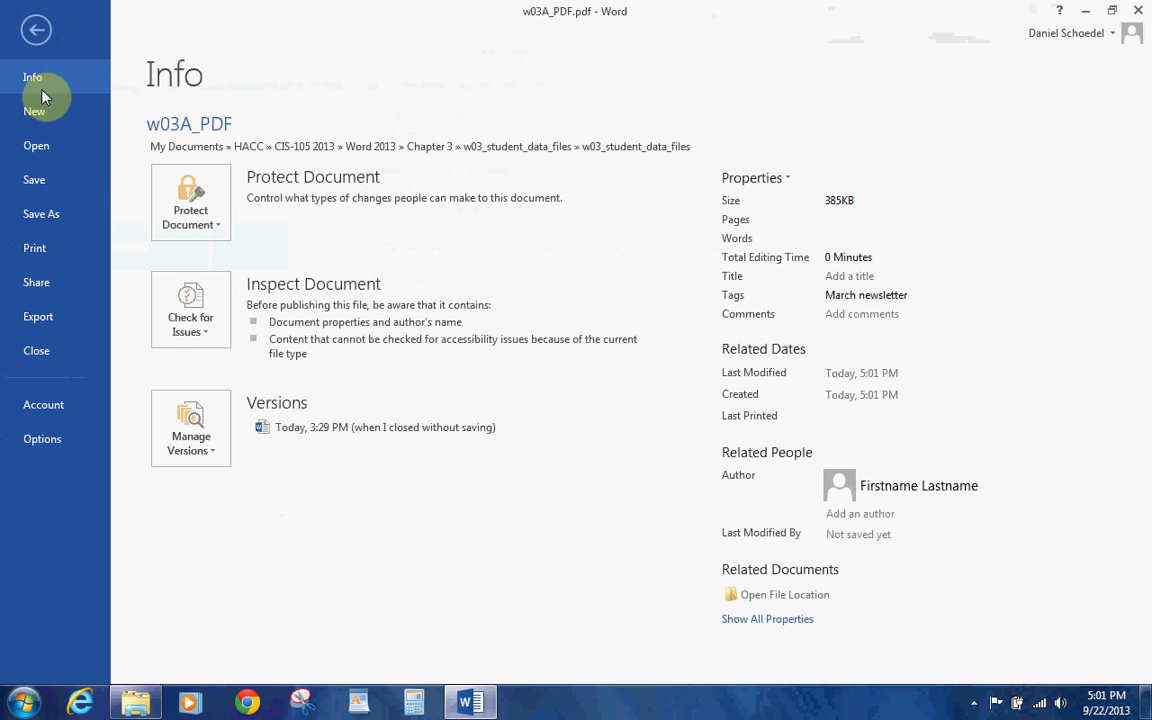
left_click(51, 219)
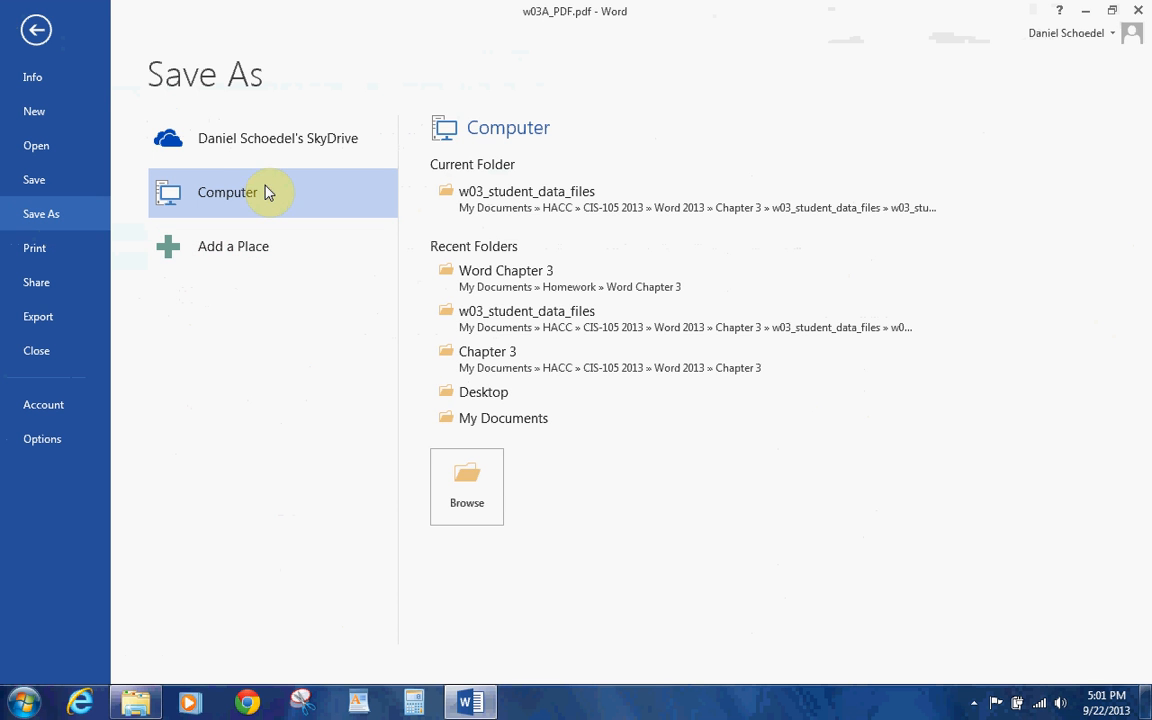
left_click(466, 470)
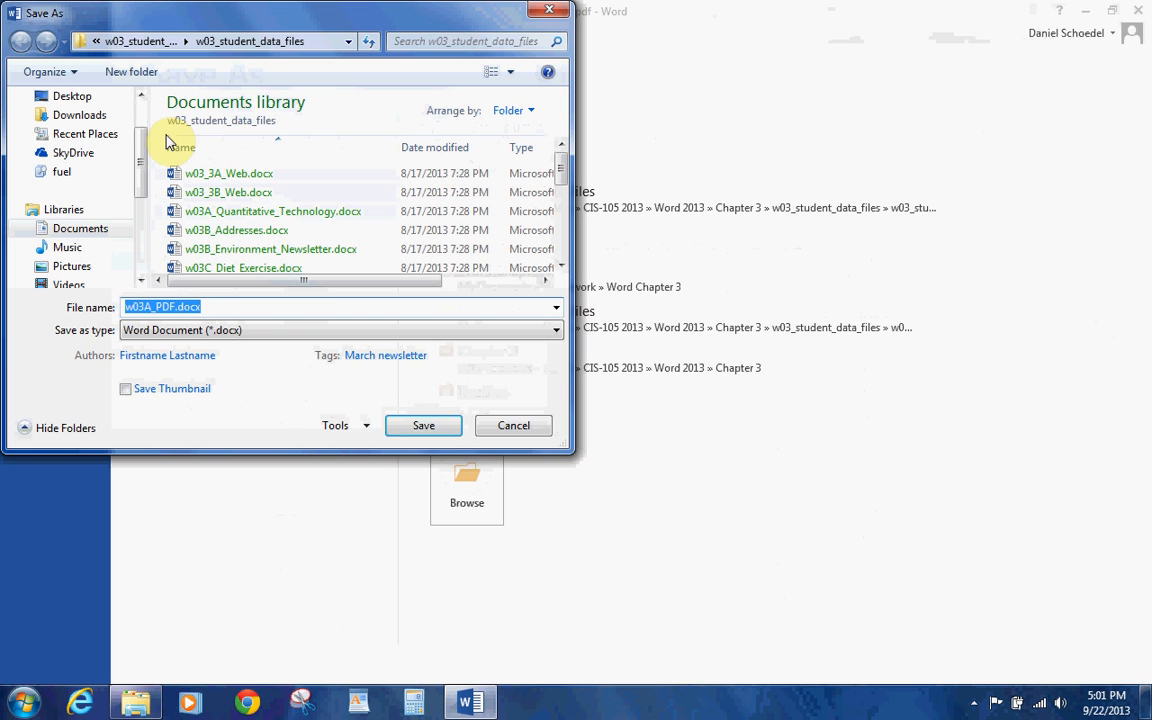
left_click(90, 228)
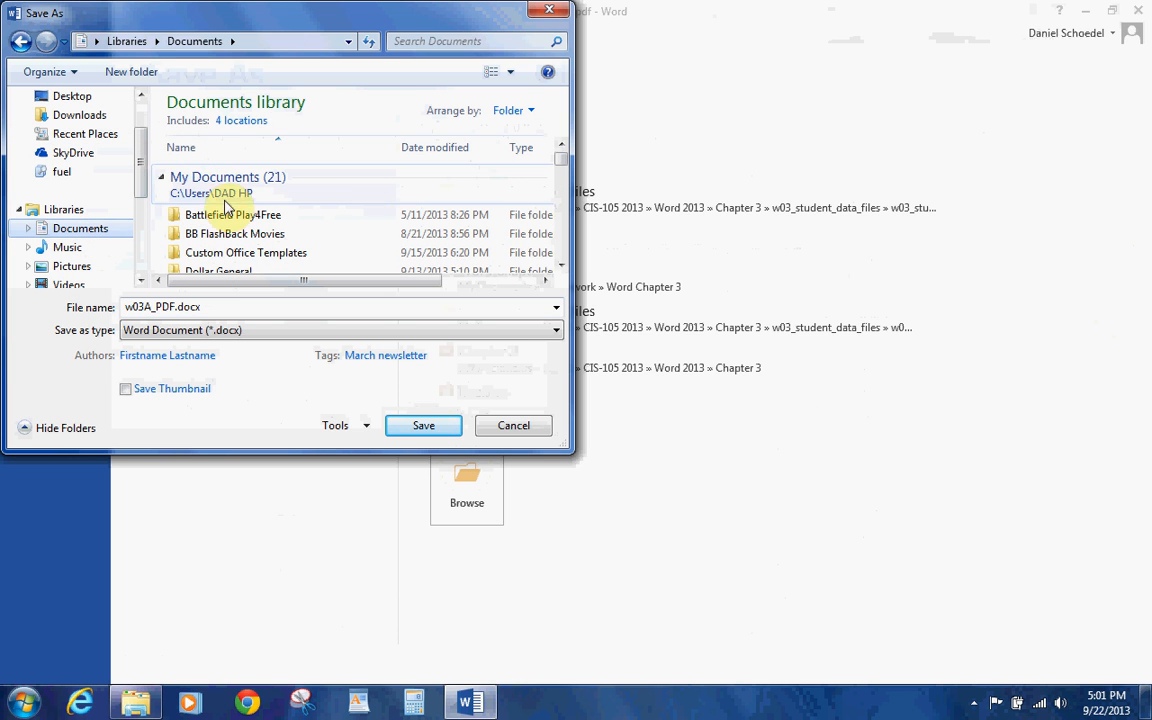
left_click(558, 251)
left_click(558, 251)
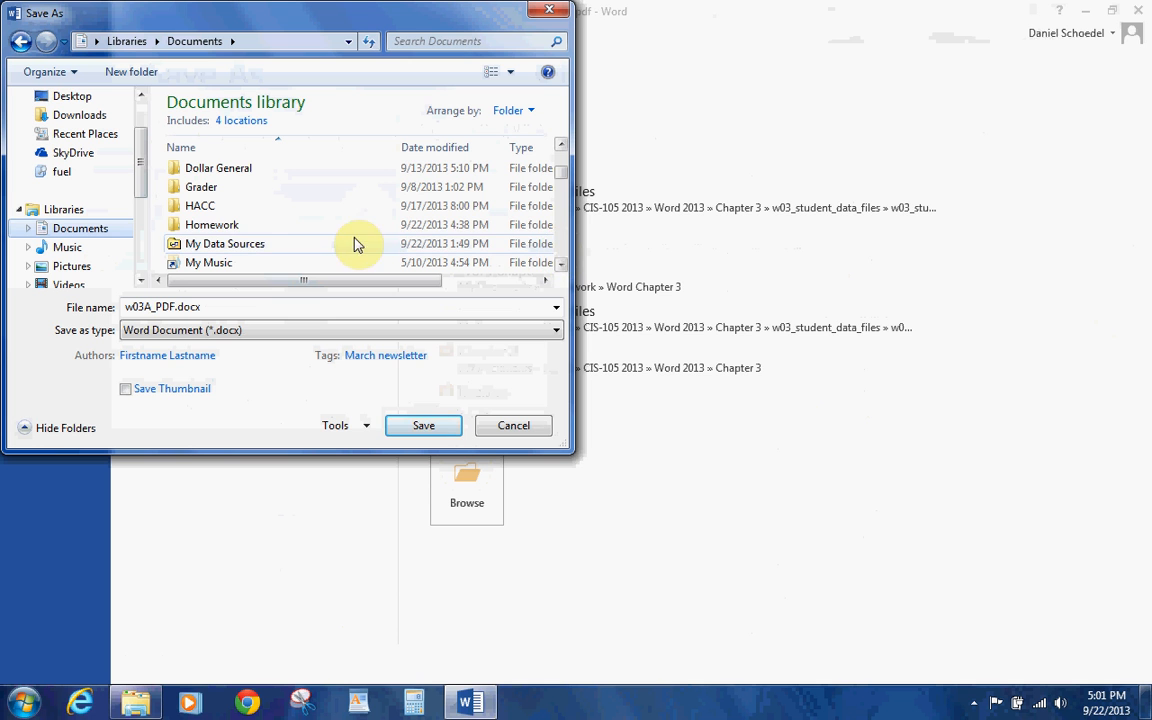
left_click(278, 237)
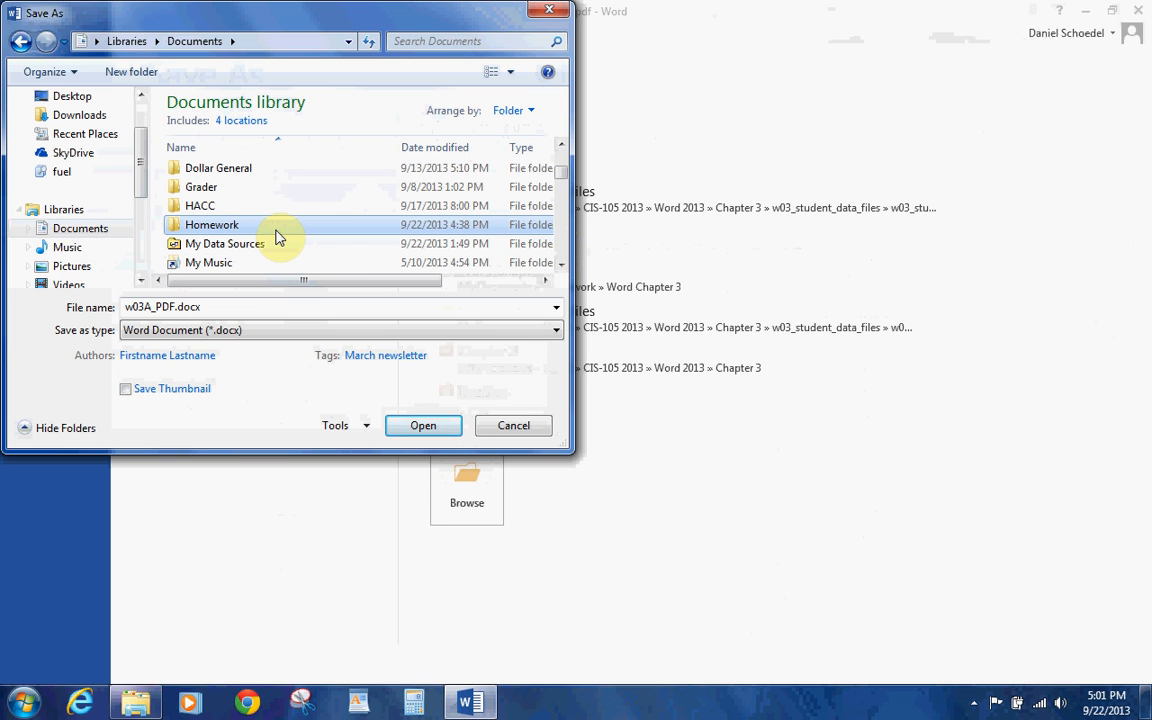
left_click(448, 428)
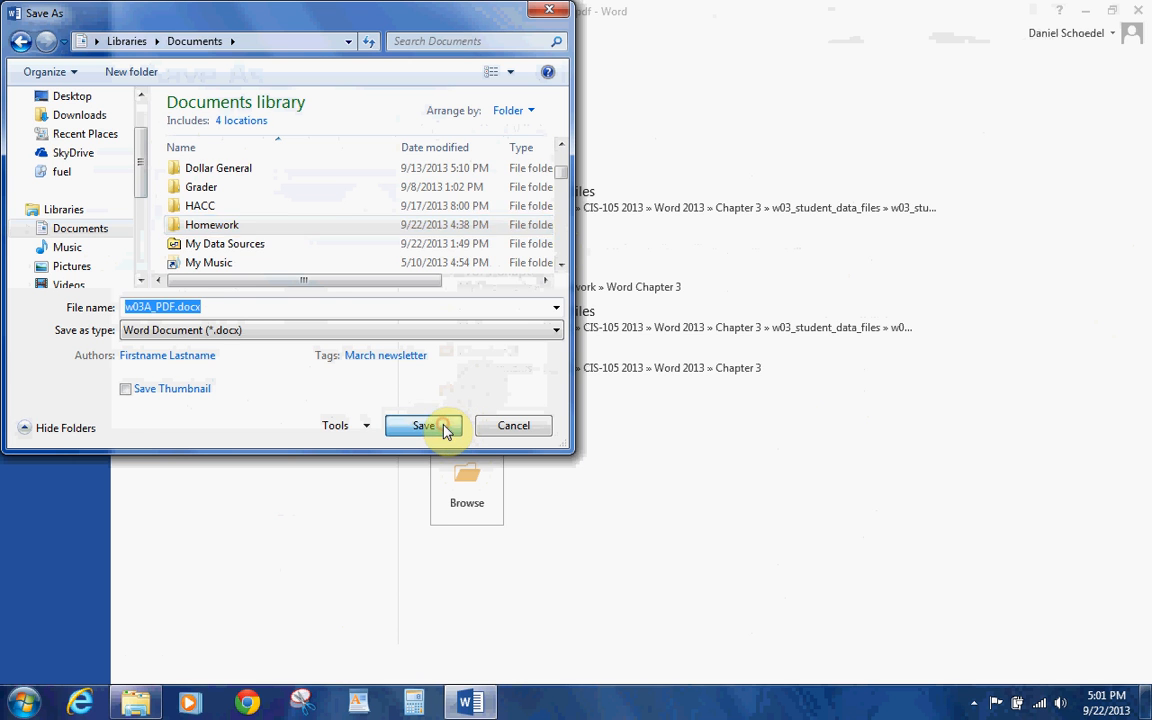
double_click(248, 211)
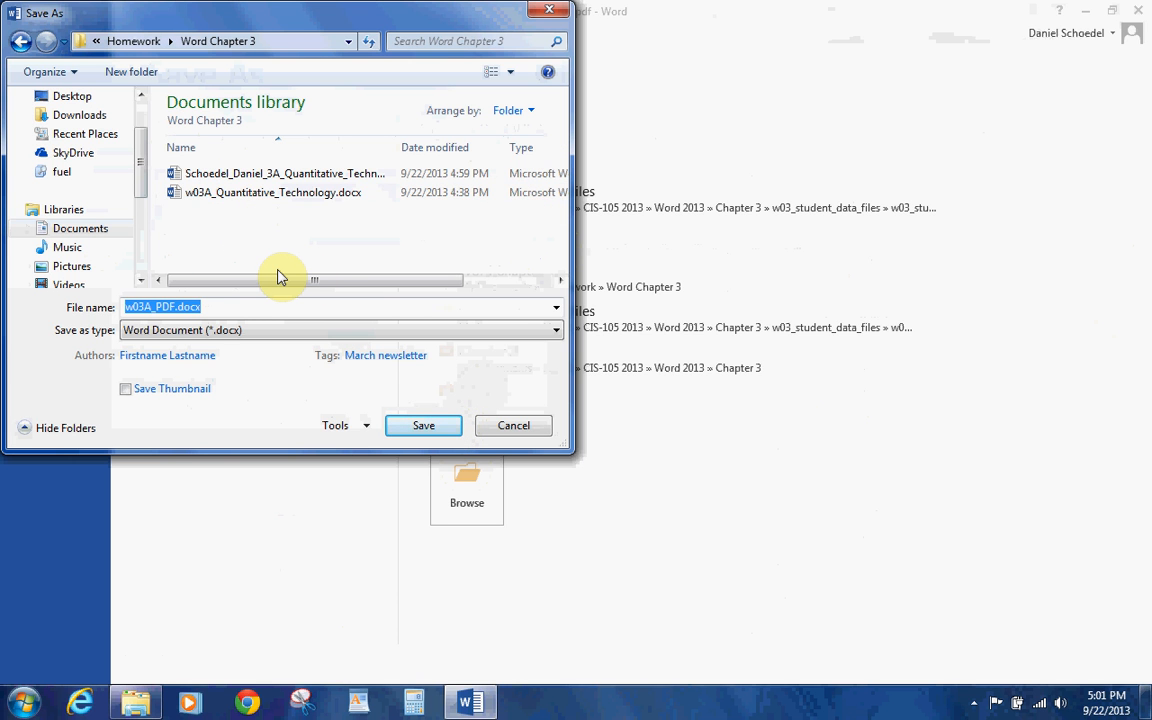
Name the Word document with the author's last and first name followed by "_3A_PDF_Reflow" and save it.
key("Down")
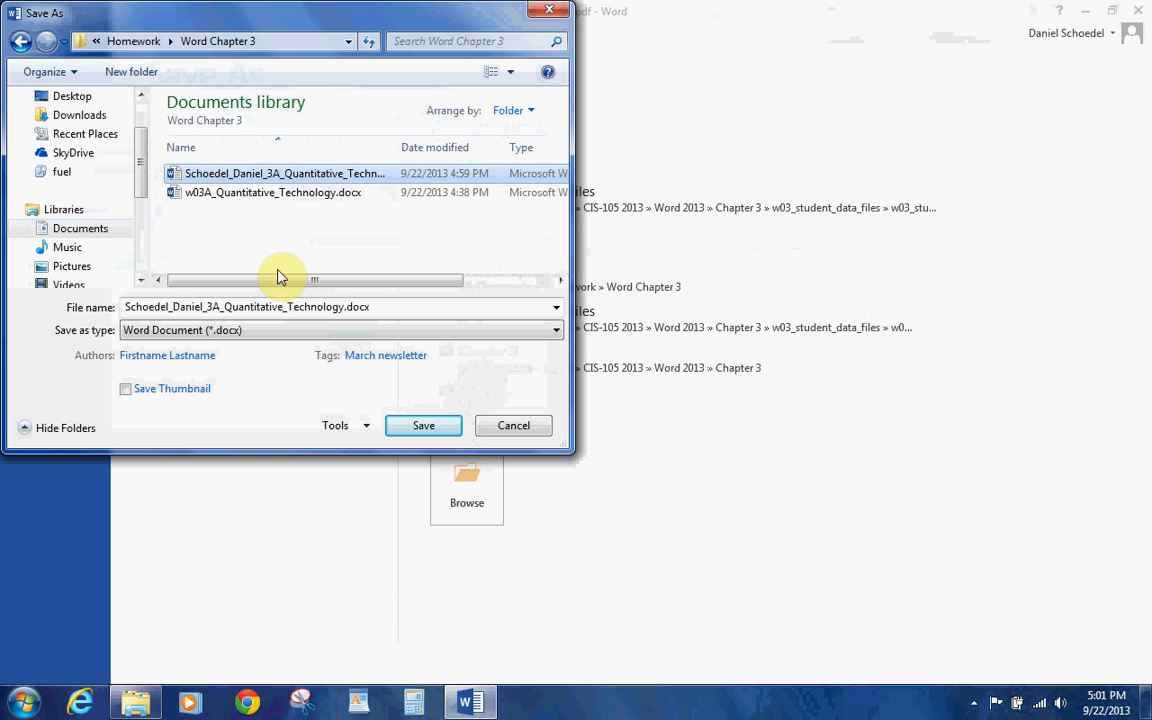
left_click(300, 304)
type("Schoedel")
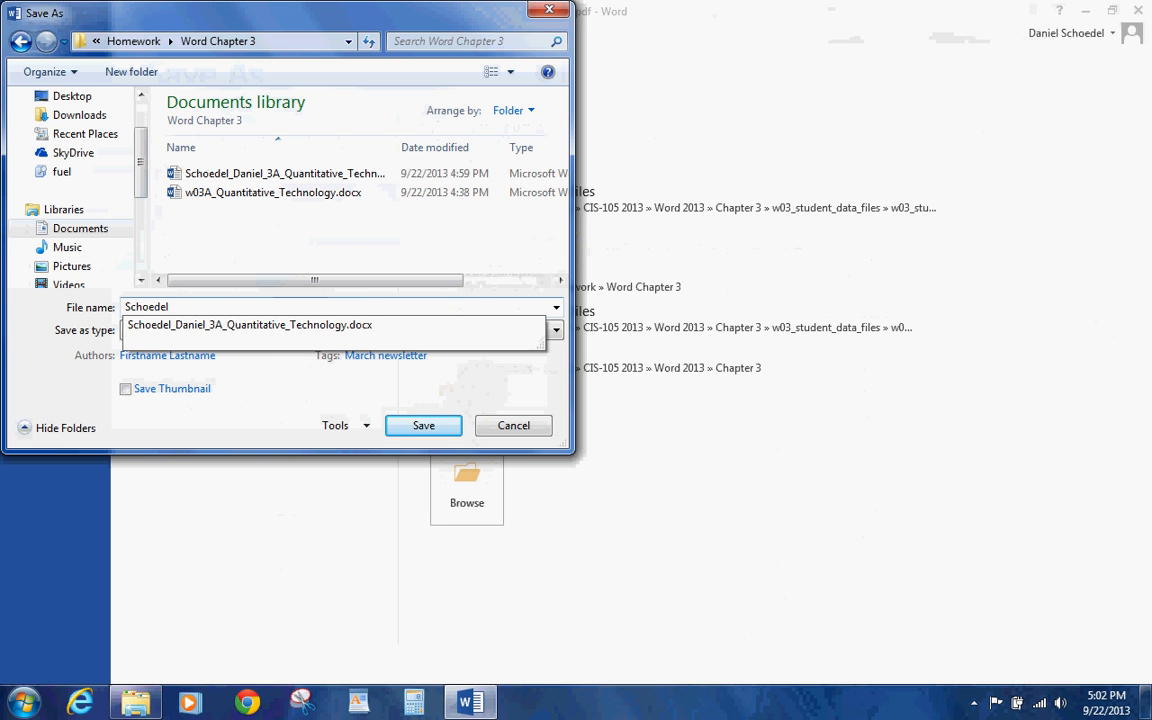
type("_Danie")
type("l_3A_PDF_Reflow")
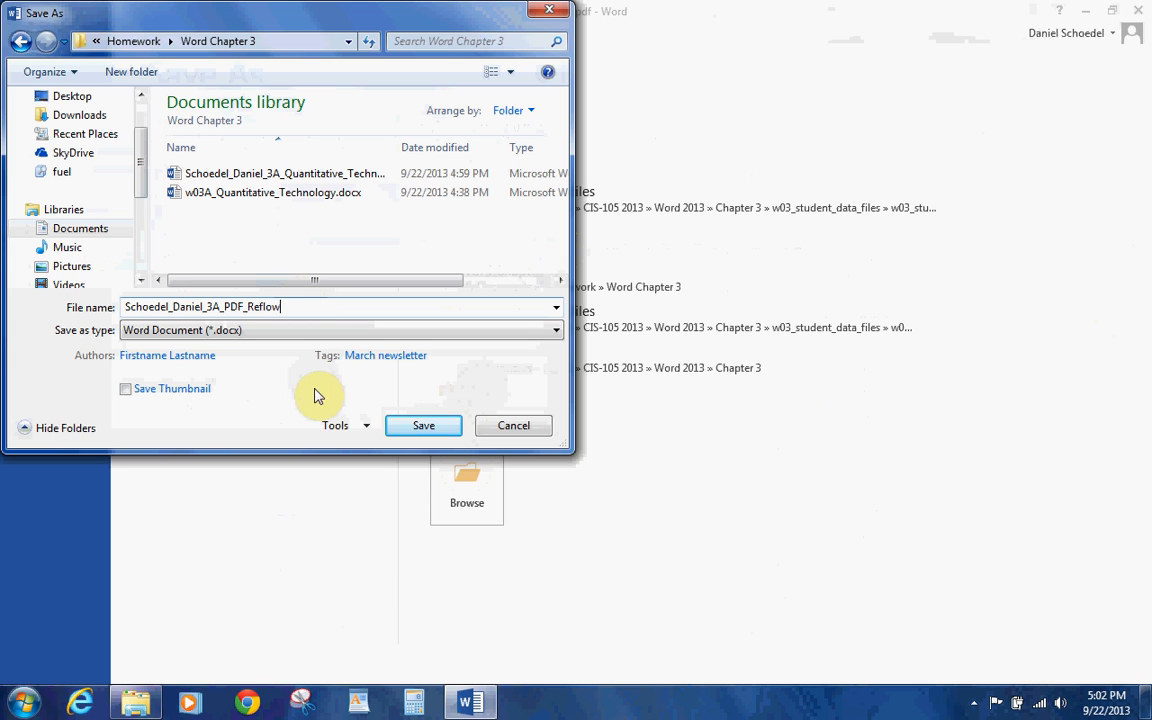
left_click(423, 427)
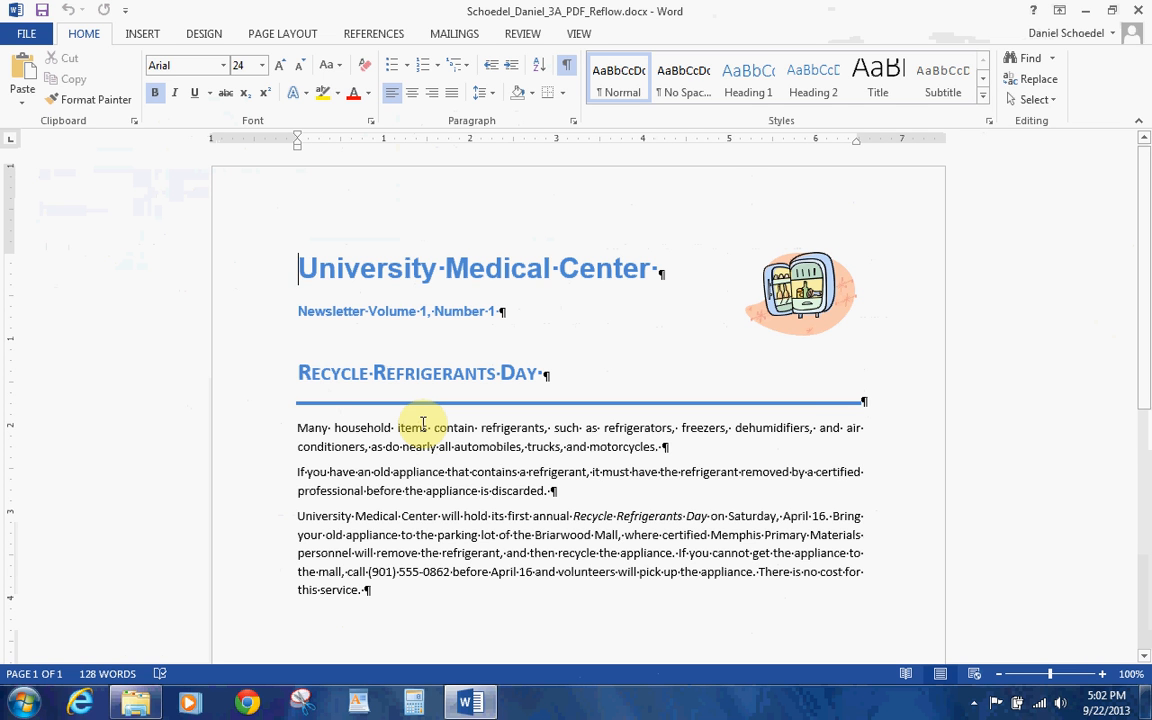
Change the volume number in the newsletter's subheading to 3 and save the document.
left_click(426, 310)
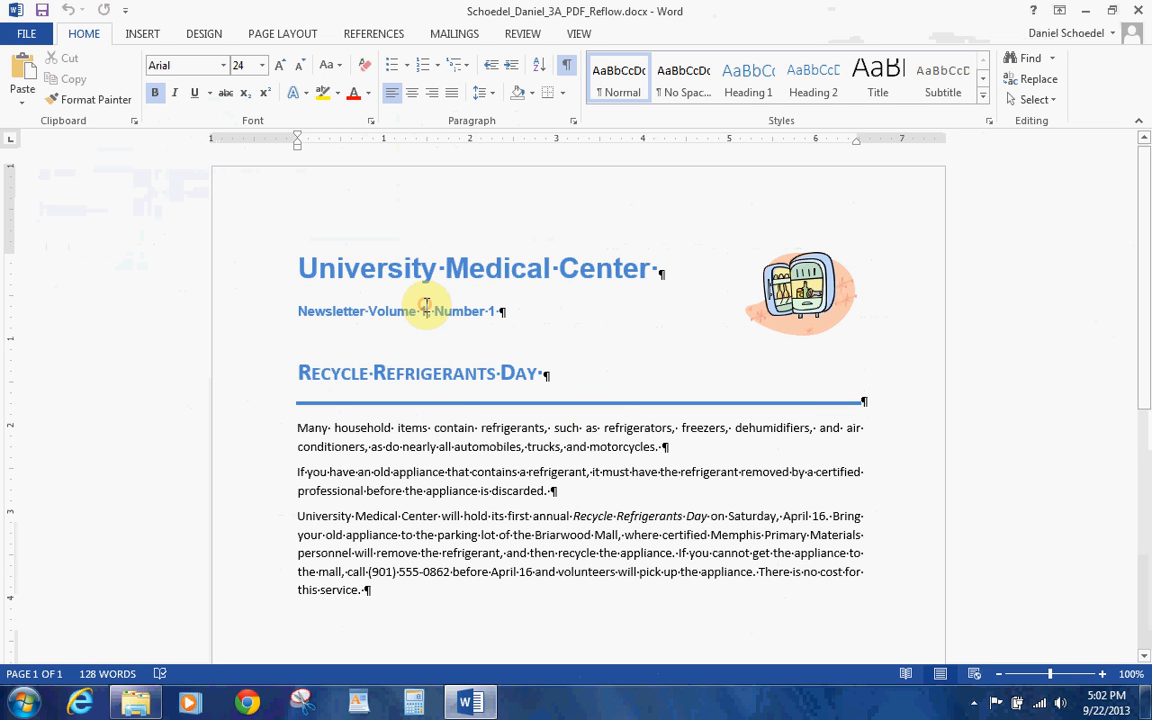
key("BackSpace")
type("3")
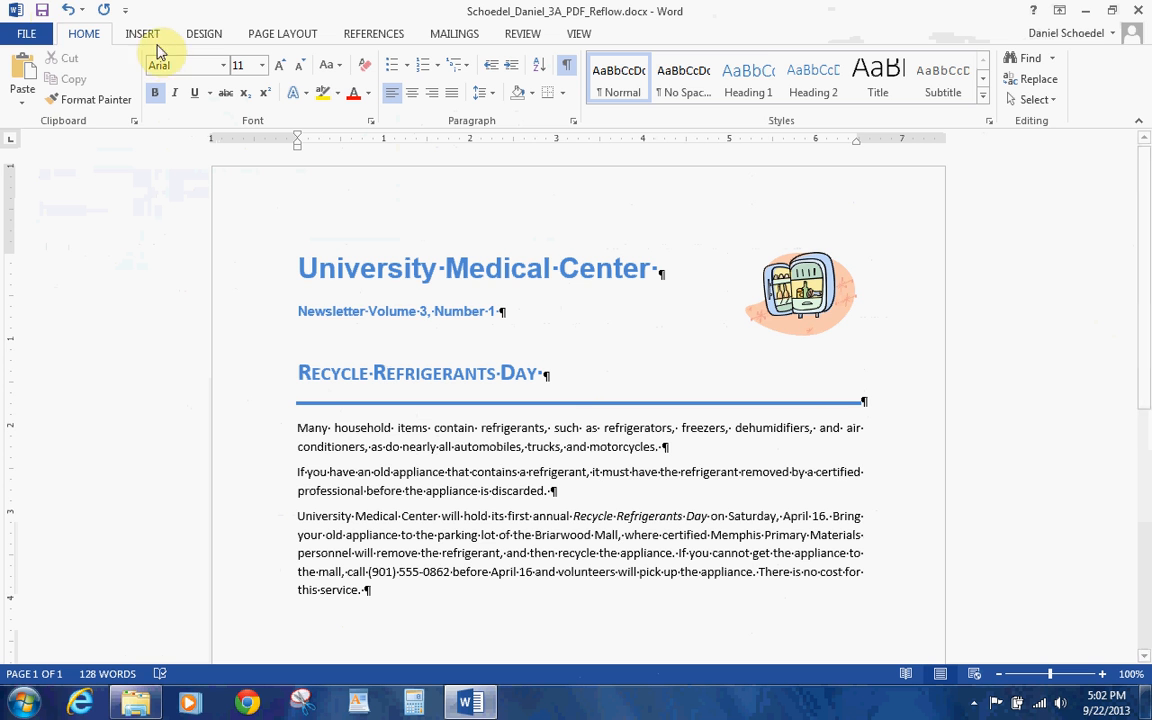
left_click(43, 11)
Save a PDF copy of the newsletter in the Word Chapter 3 folder under its current name, with standard optimization and opening after publishing.
left_click(30, 30)
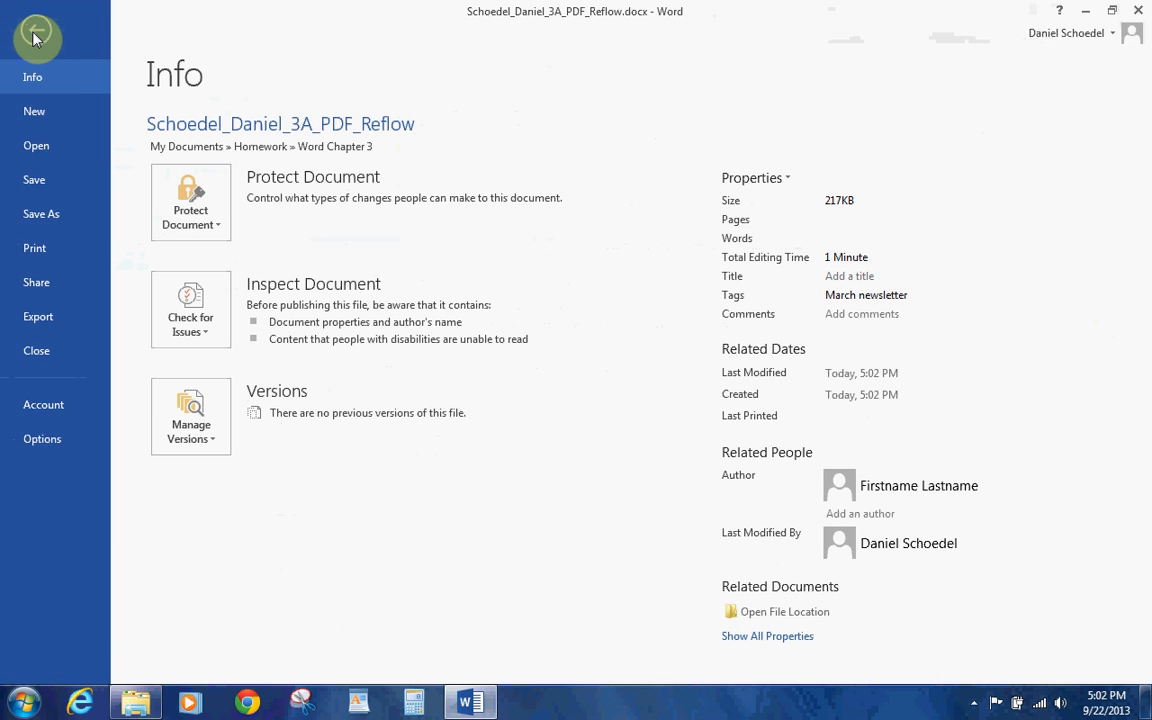
left_click(55, 214)
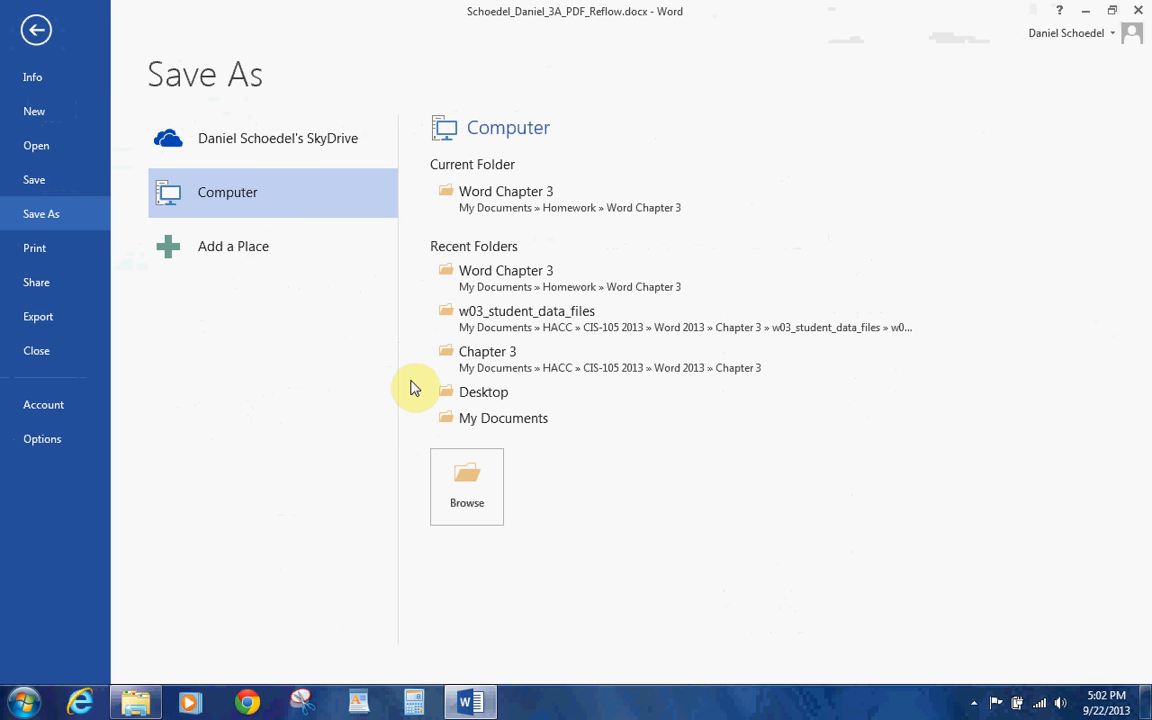
left_click(478, 482)
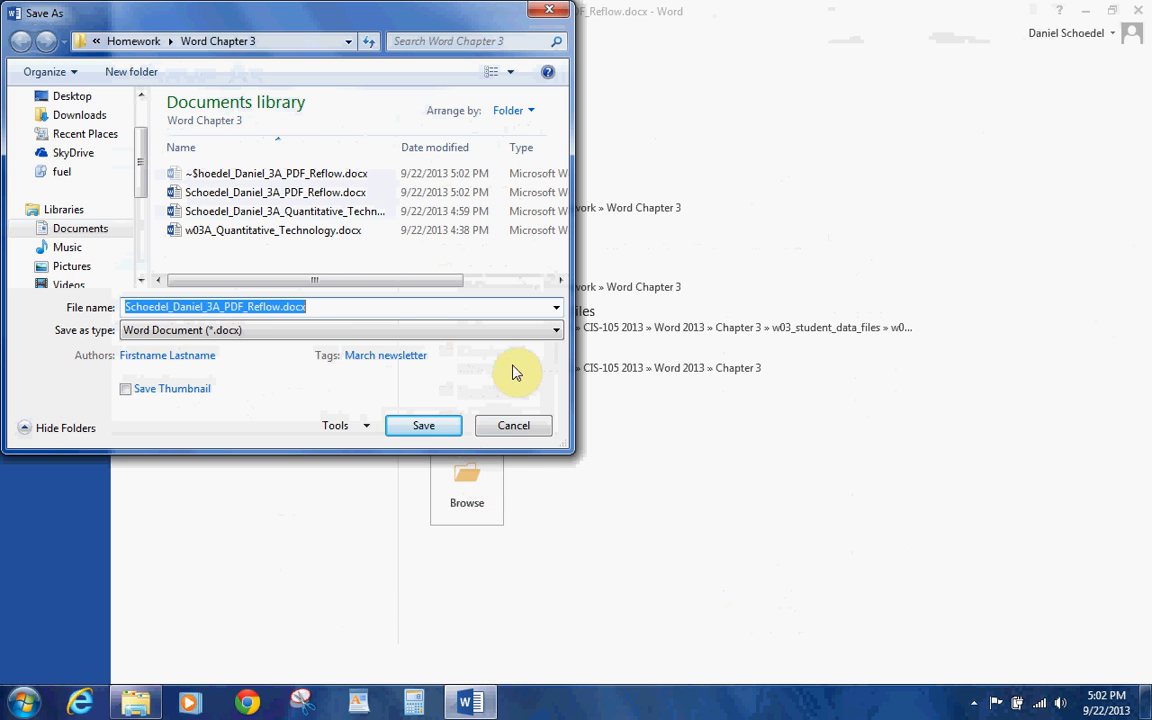
left_click(556, 330)
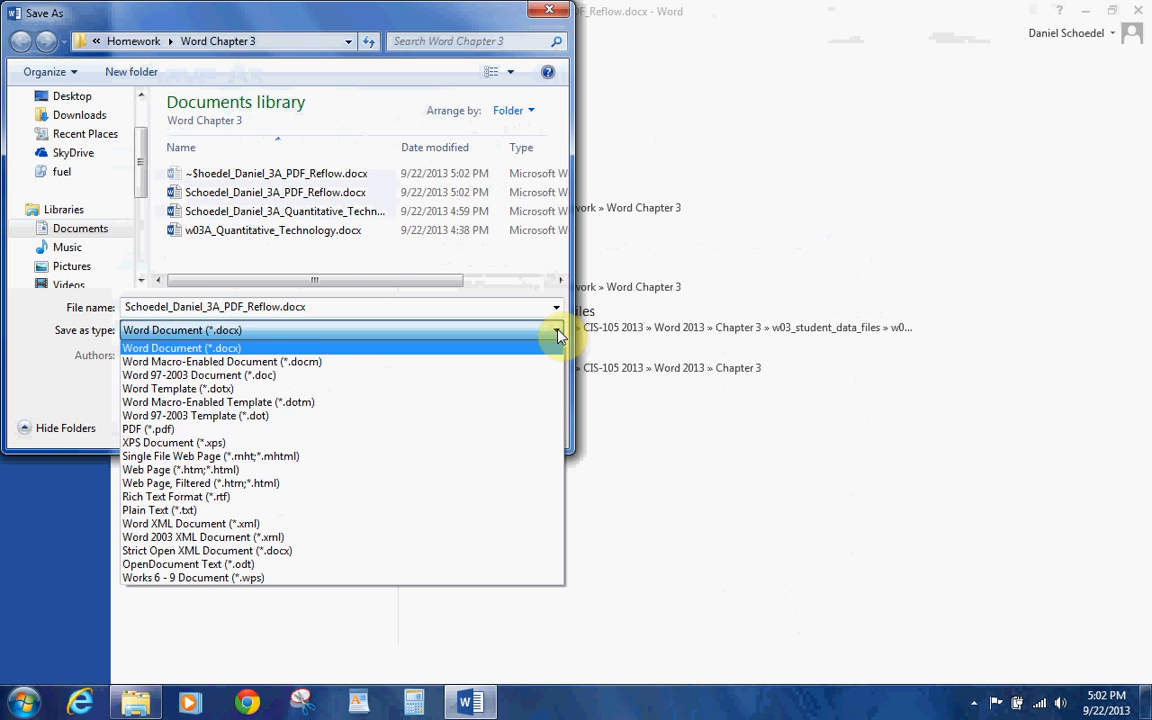
left_click(307, 430)
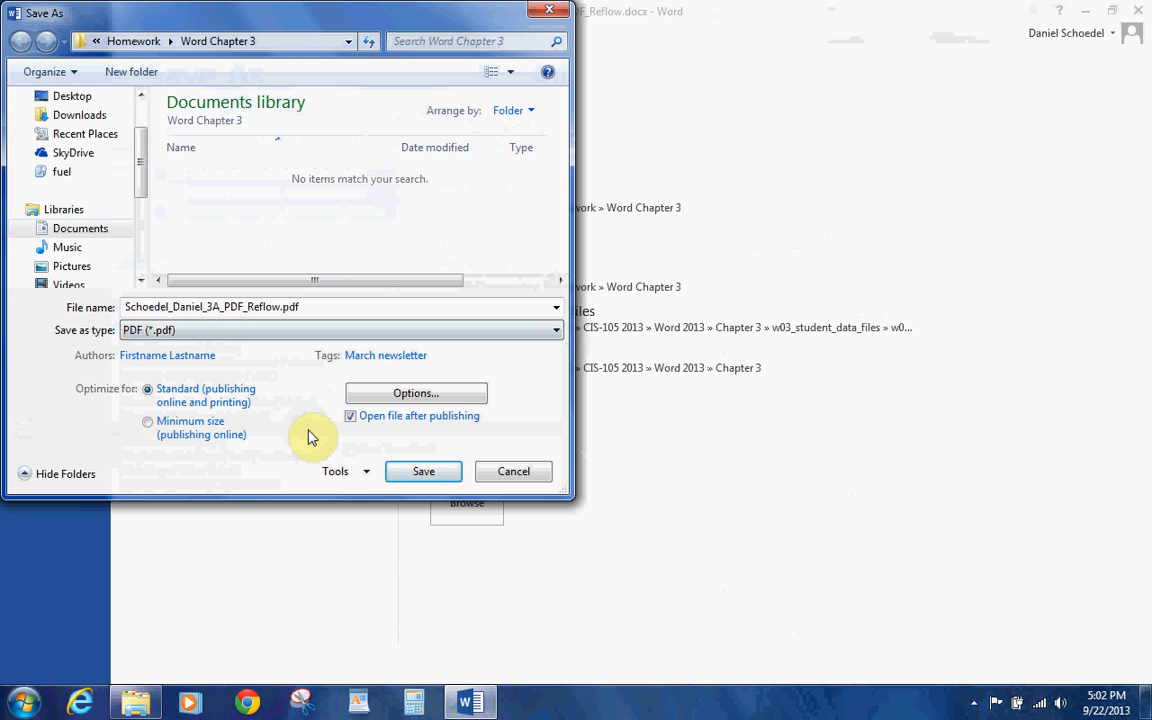
left_click(424, 470)
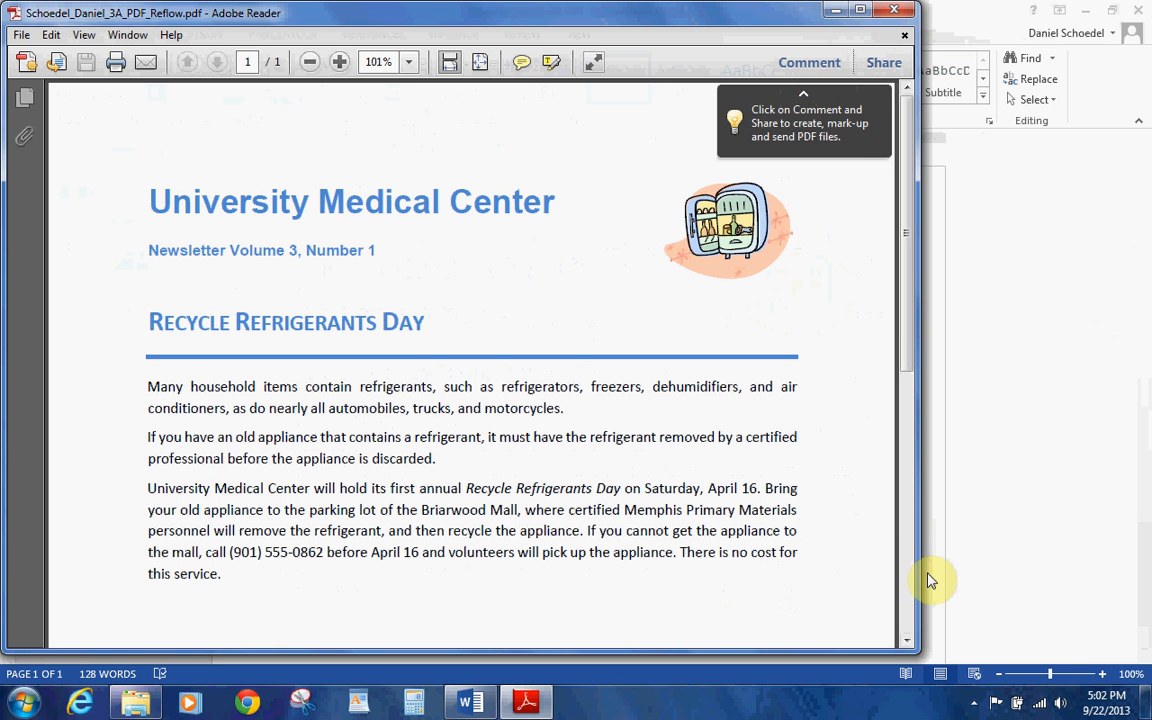
left_click(973, 703)
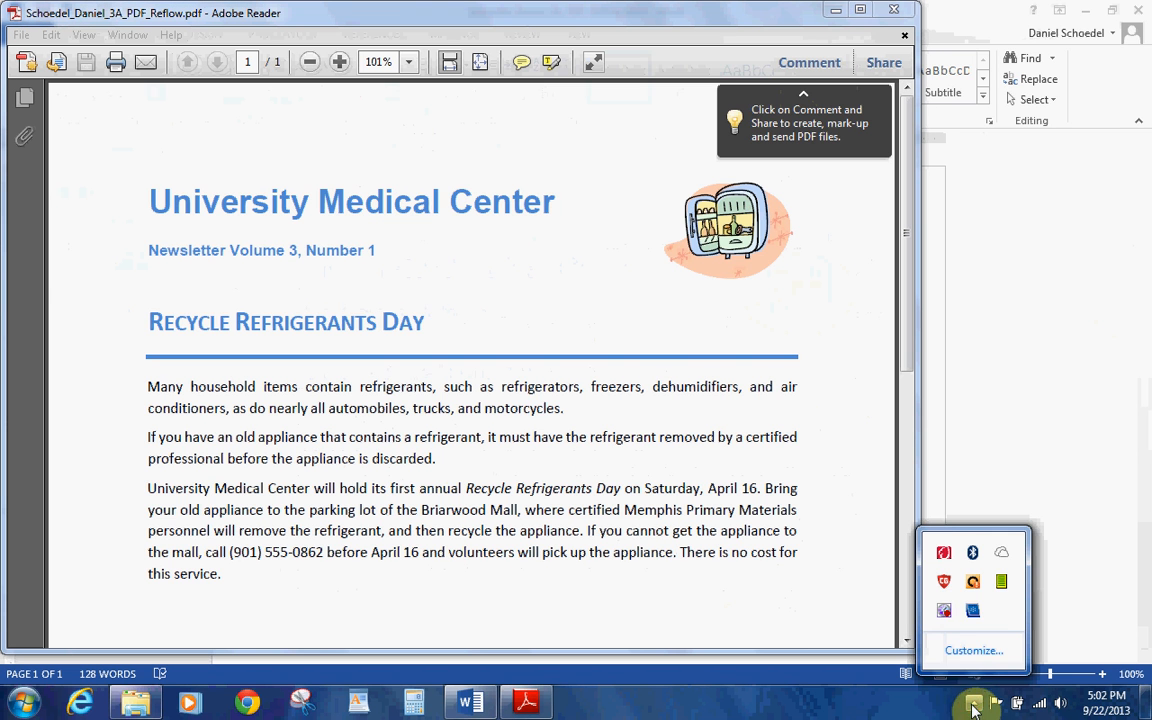
right_click(950, 620)
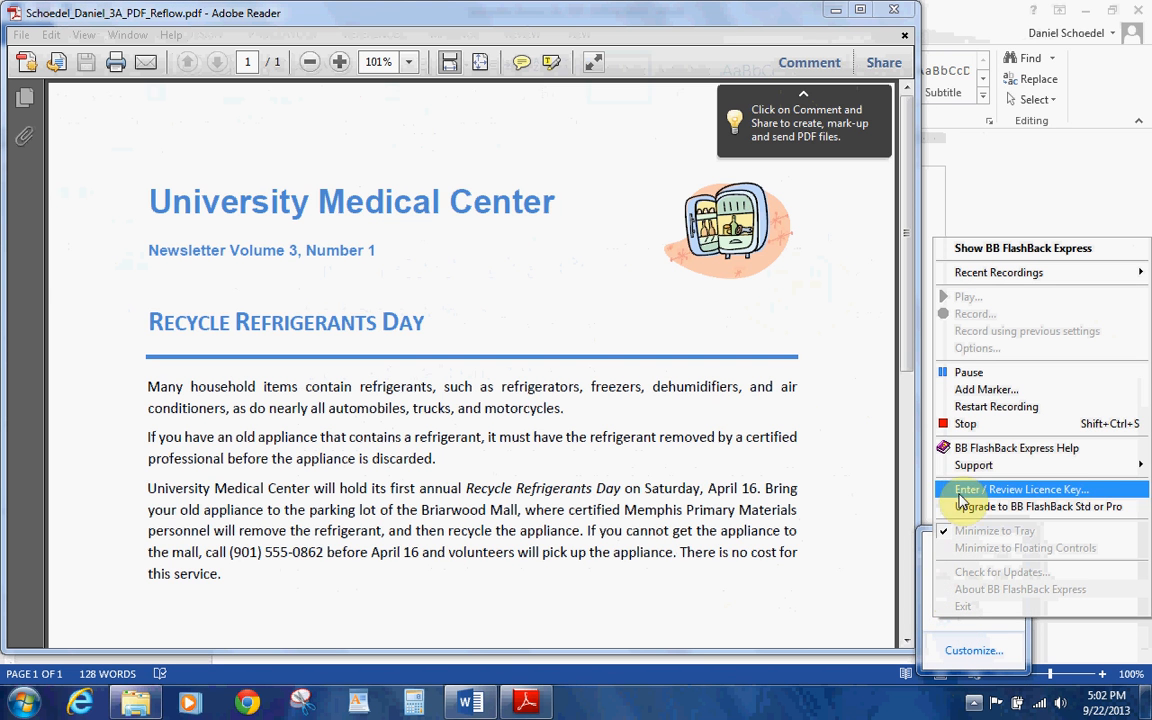